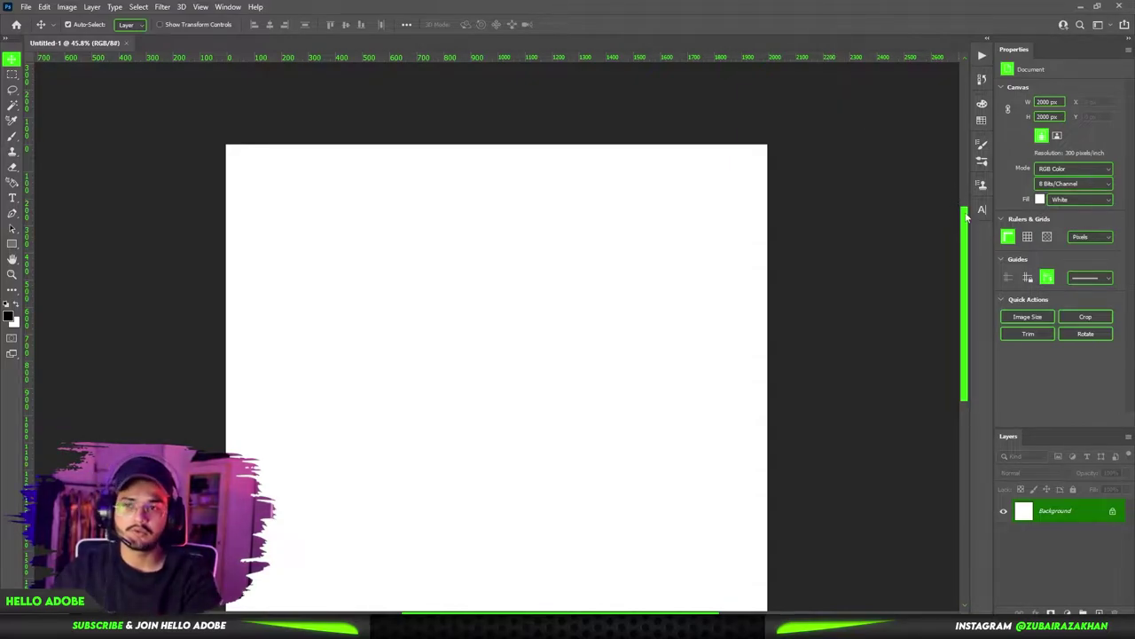
scroll(966, 220, up, 2)
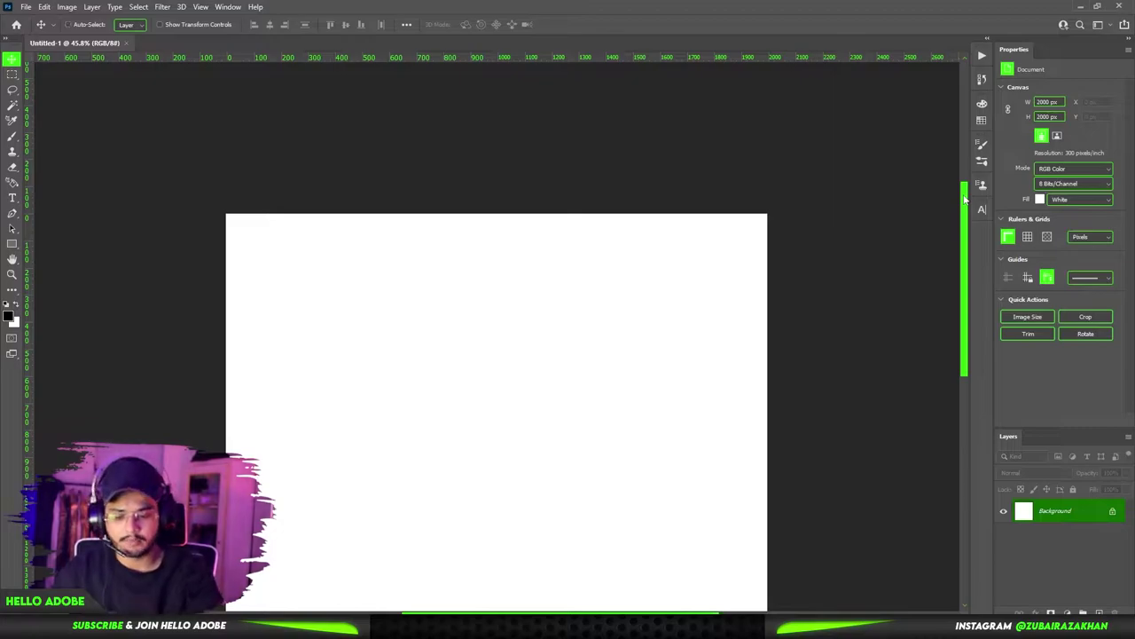
scroll(963, 196, down, 4)
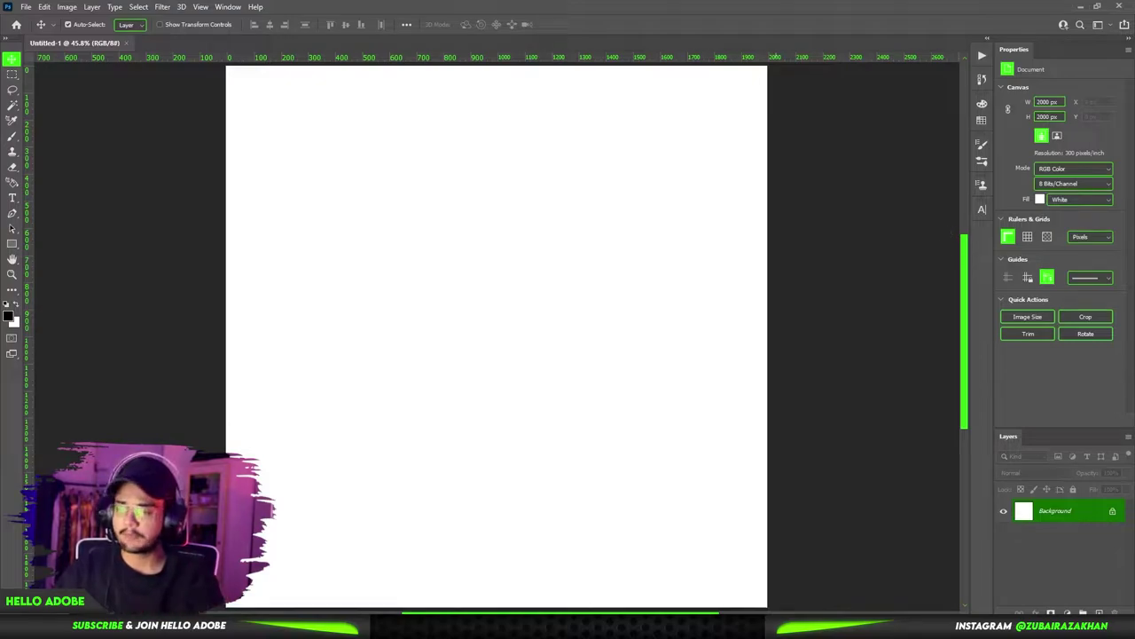
Step: Switch to the Chrome browser and open amazon.com in a new tab
mouse_move(317, 628)
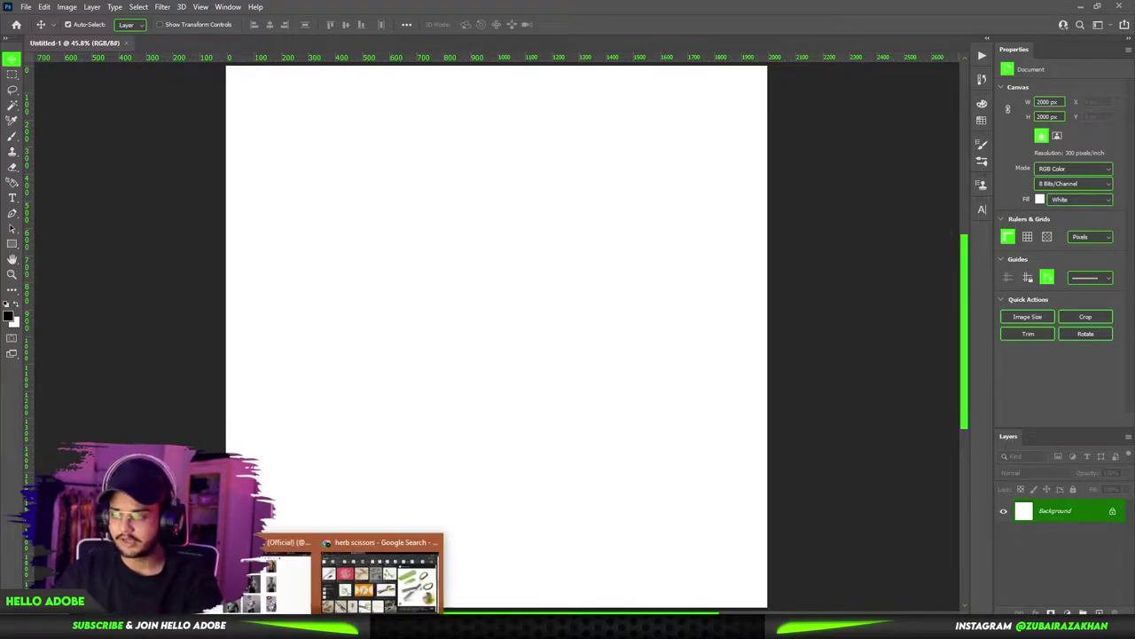
click(380, 576)
click(442, 9)
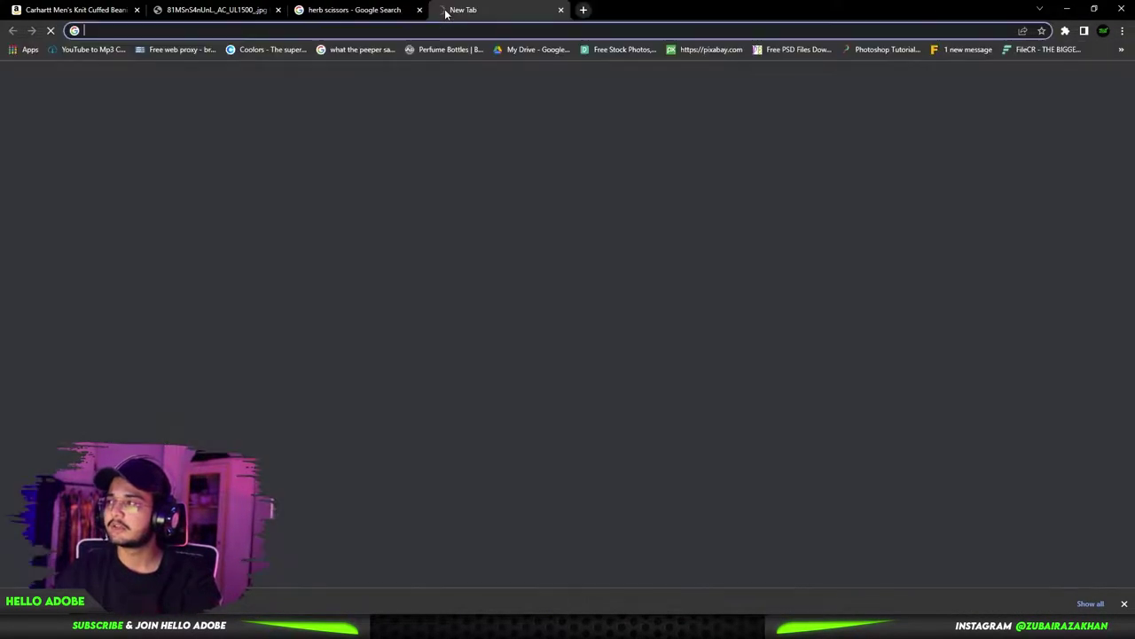
text(amazon)
key(Return)
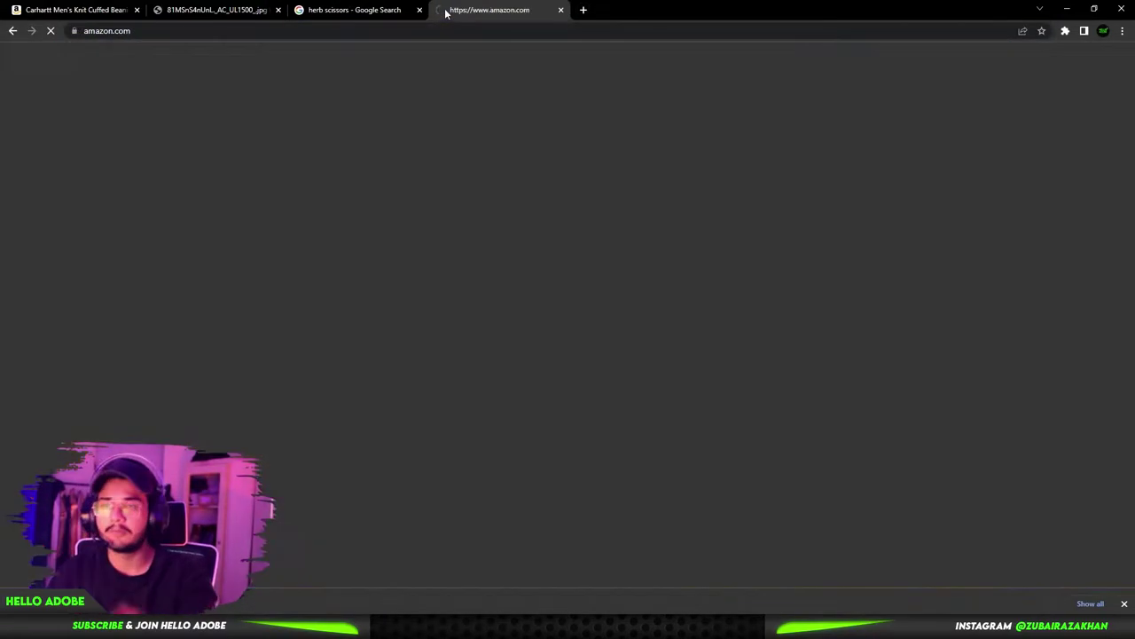
Step: Browse the Amazon home page and examine how the product images are presented across its sections
scroll(628, 260, down, 2)
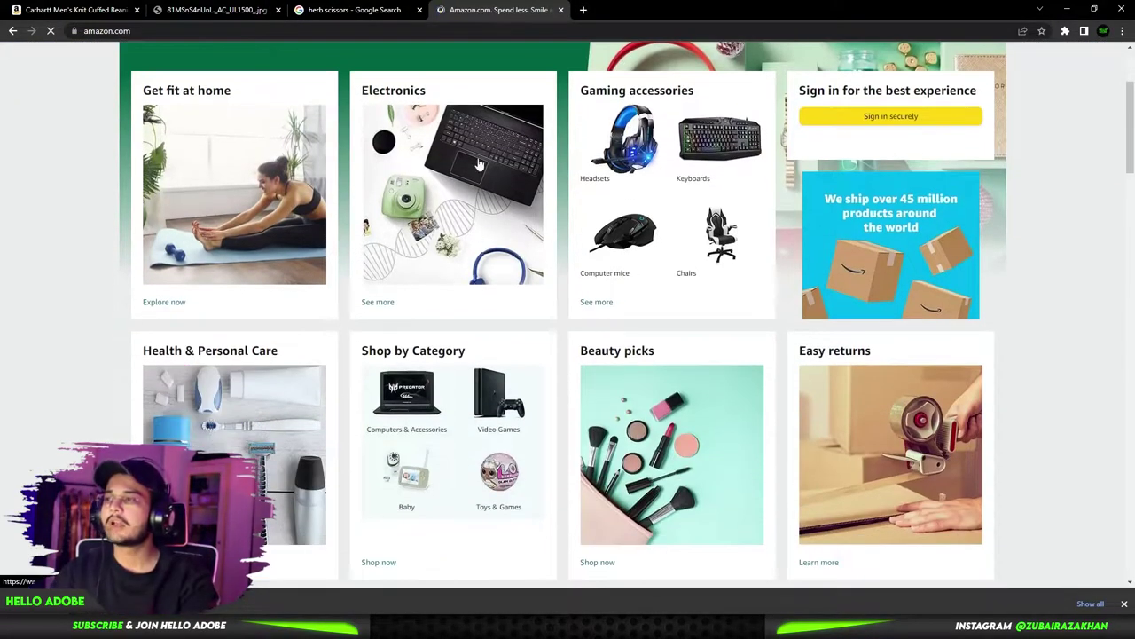
scroll(737, 408, down, 2)
scroll(914, 325, down, 3)
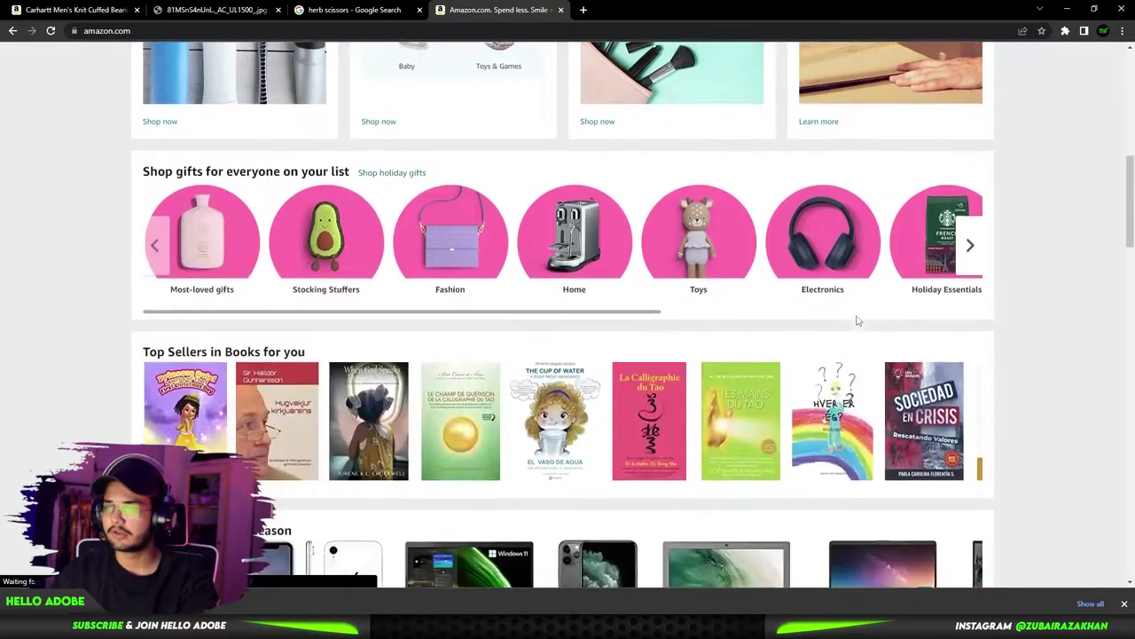
scroll(829, 319, up, 7)
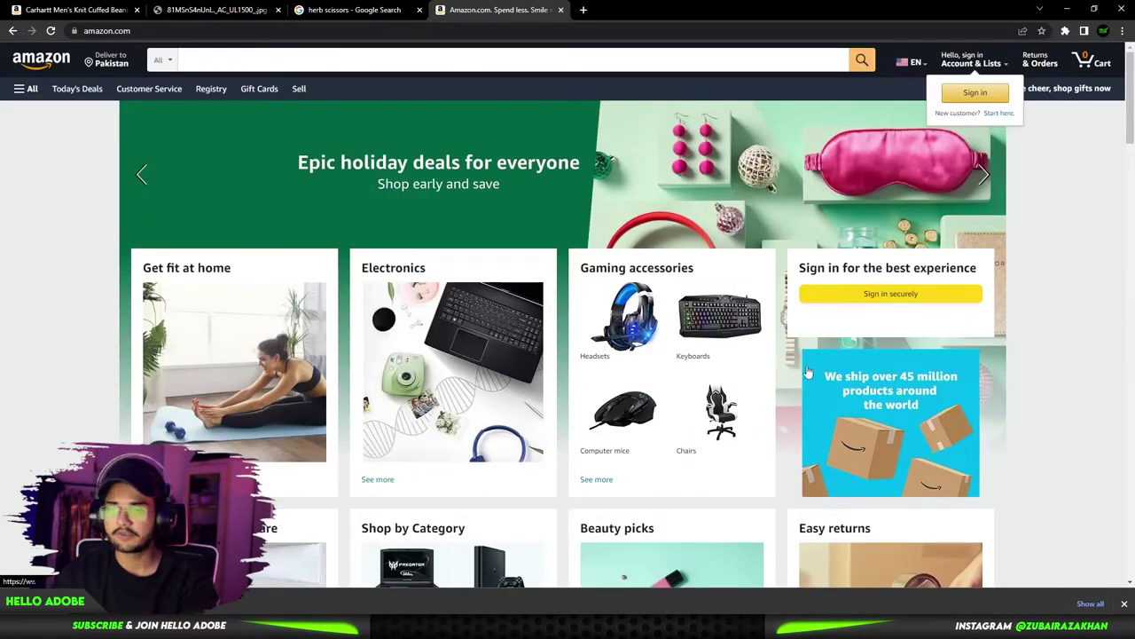
scroll(834, 368, down, 8)
scroll(872, 370, down, 4)
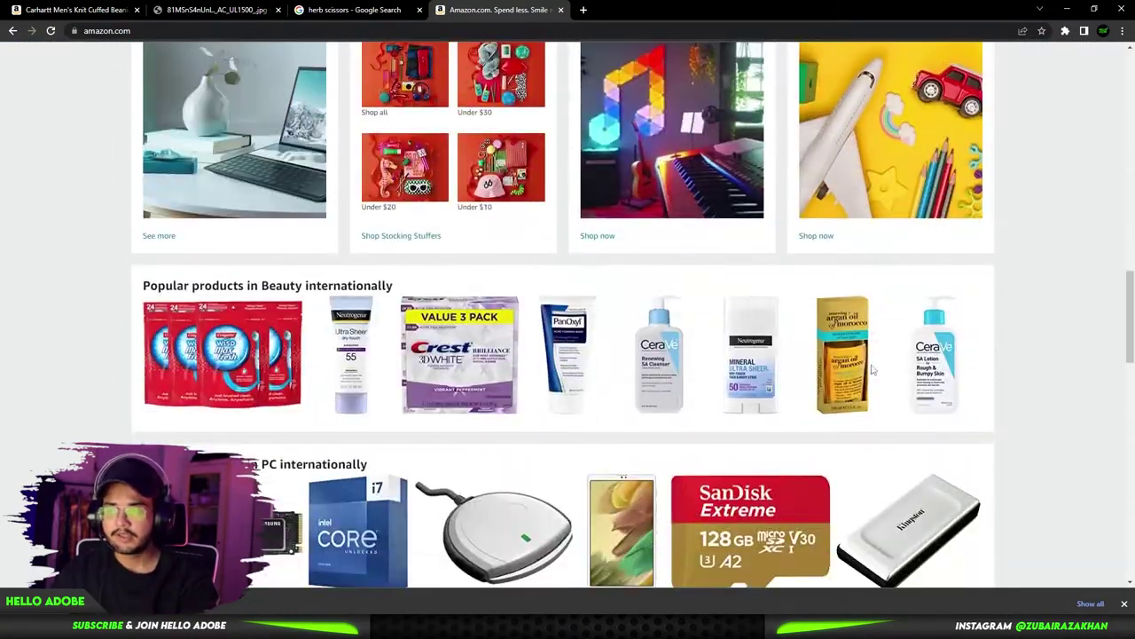
scroll(871, 370, down, 7)
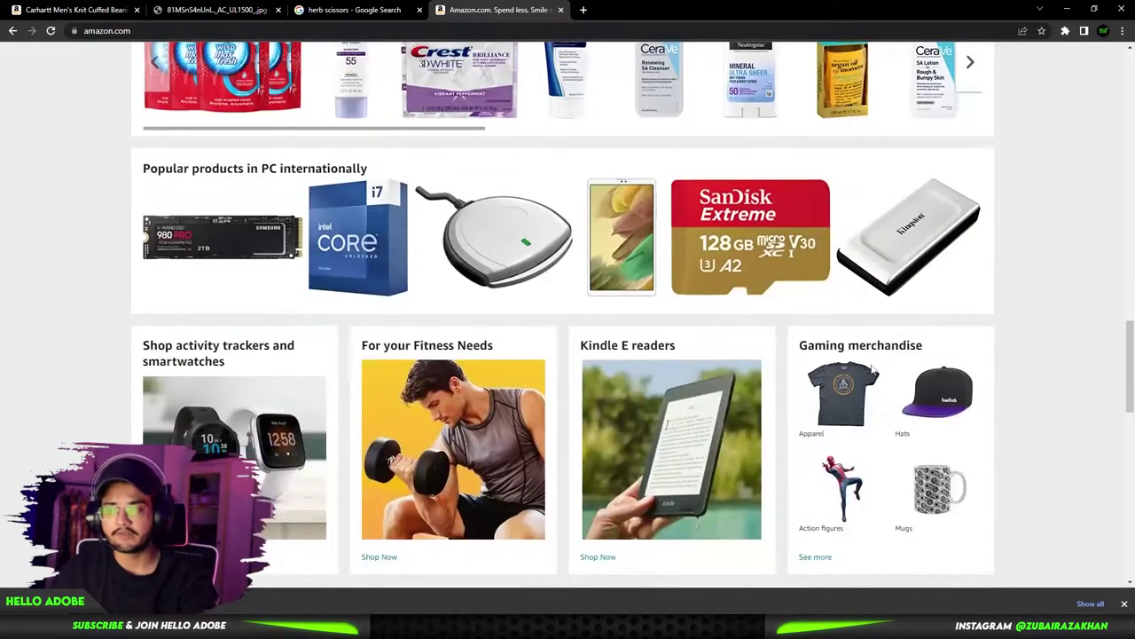
scroll(872, 370, up, 8)
scroll(872, 369, up, 4)
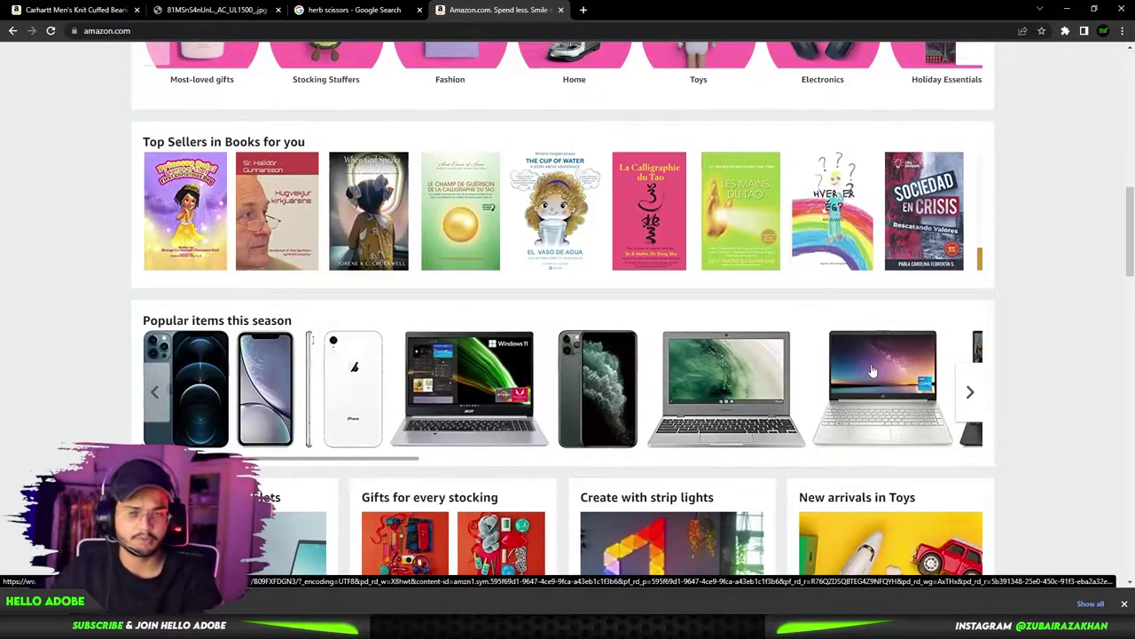
scroll(872, 370, up, 8)
scroll(883, 373, up, 2)
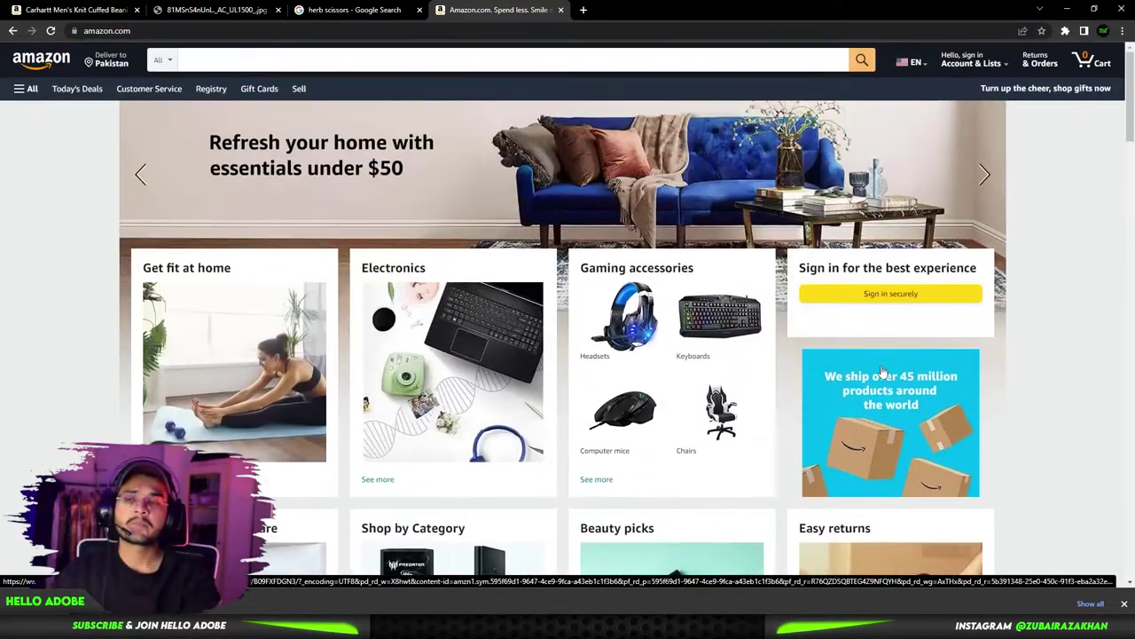
scroll(1034, 231, down, 3)
scroll(771, 220, up, 3)
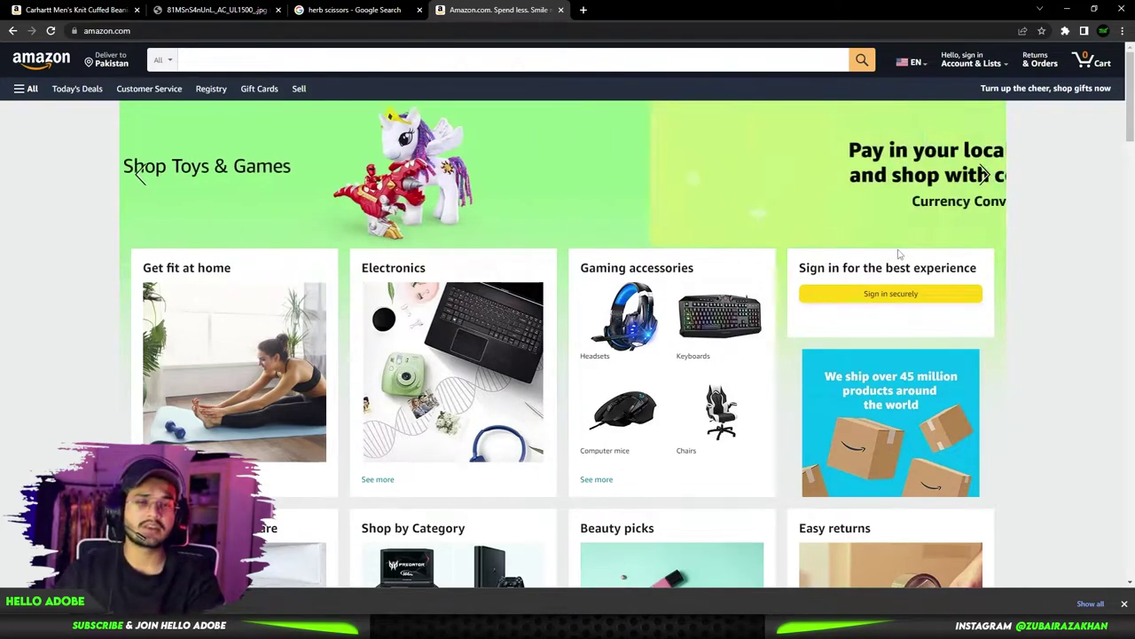
scroll(899, 255, down, 3)
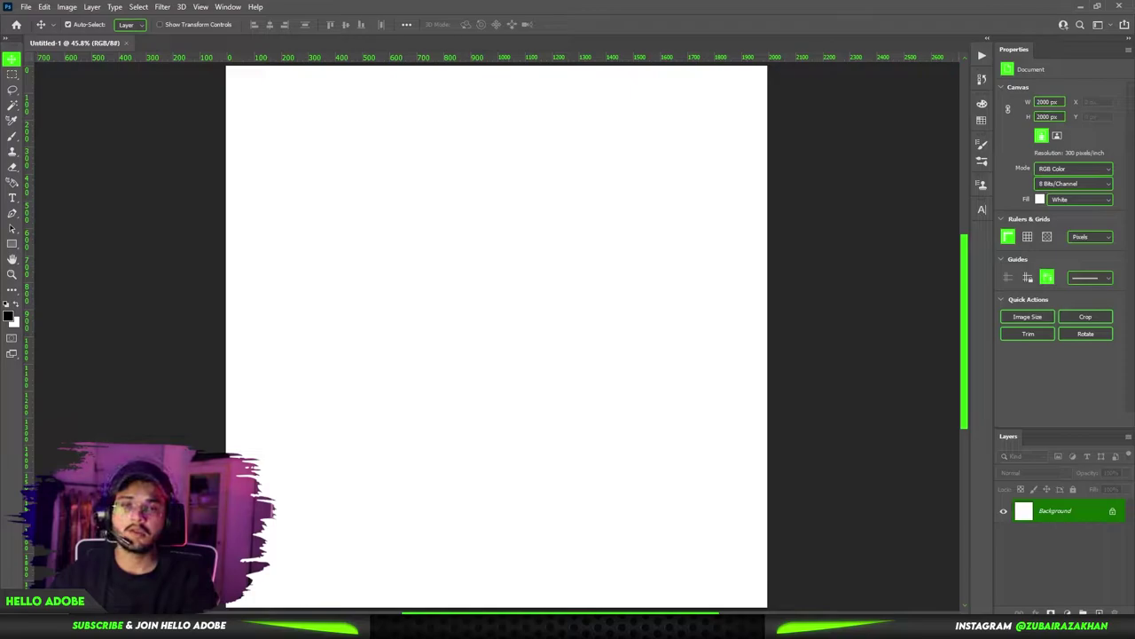
mouse_move(316, 627)
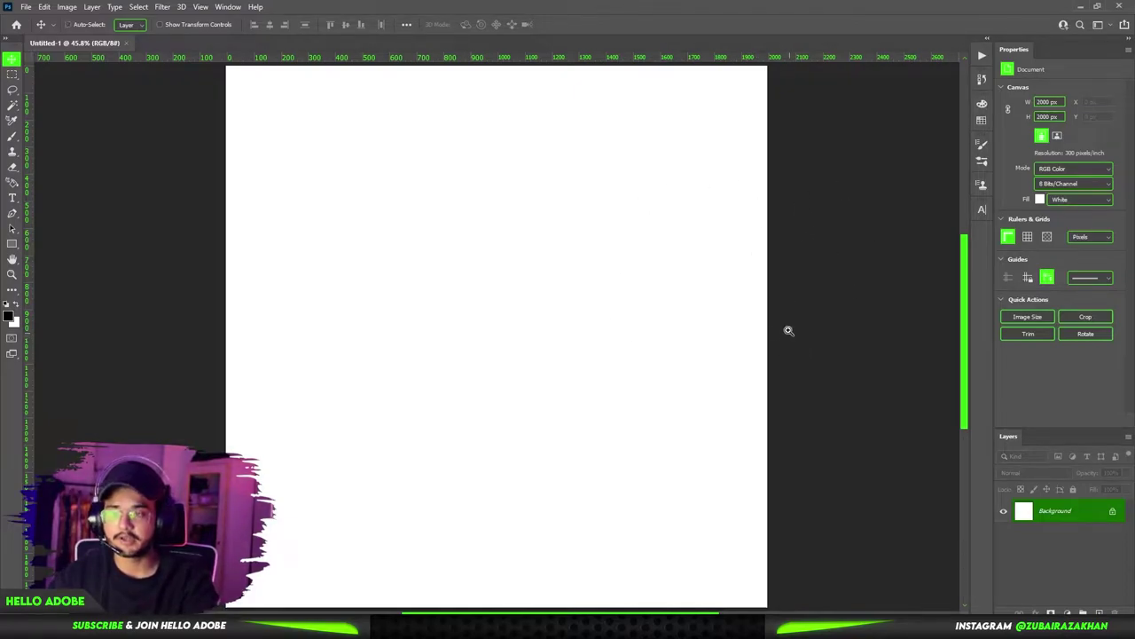
scroll(784, 328, down, 2)
scroll(776, 305, up, 2)
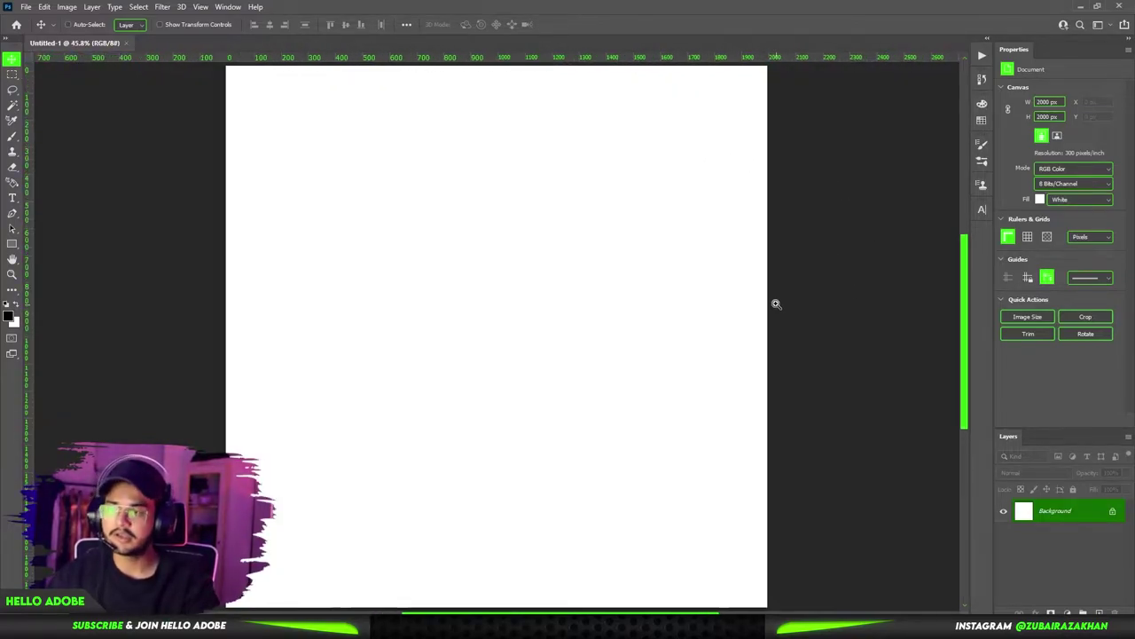
scroll(767, 280, down, 3)
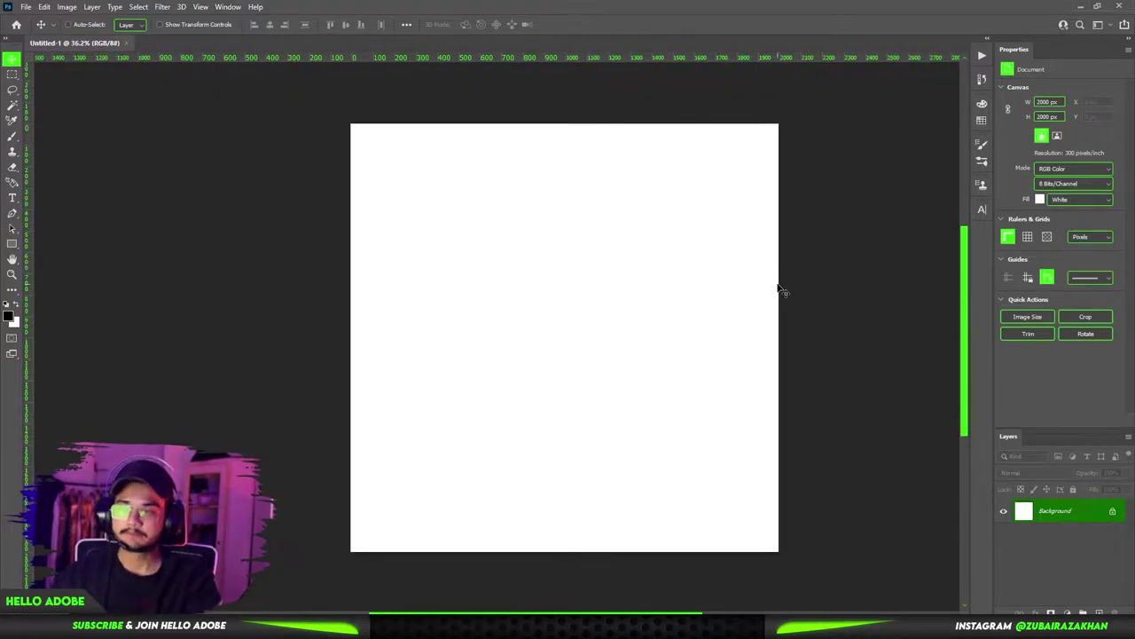
Step: Open the New Document settings in Photoshop and select the width value
key(ctrl+n)
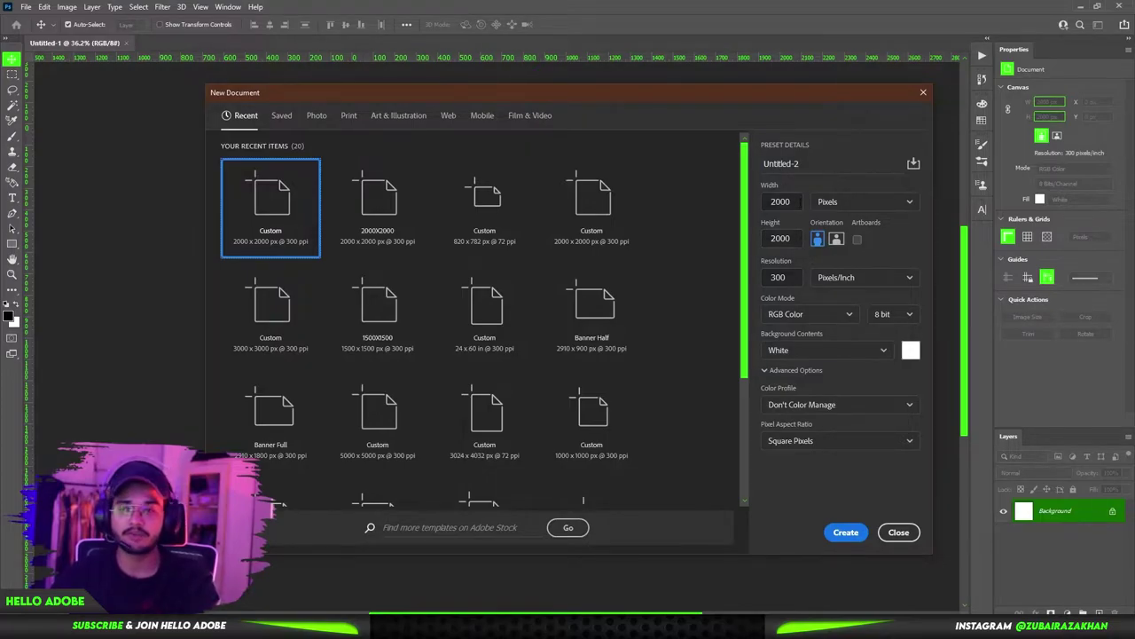
double_click(794, 201)
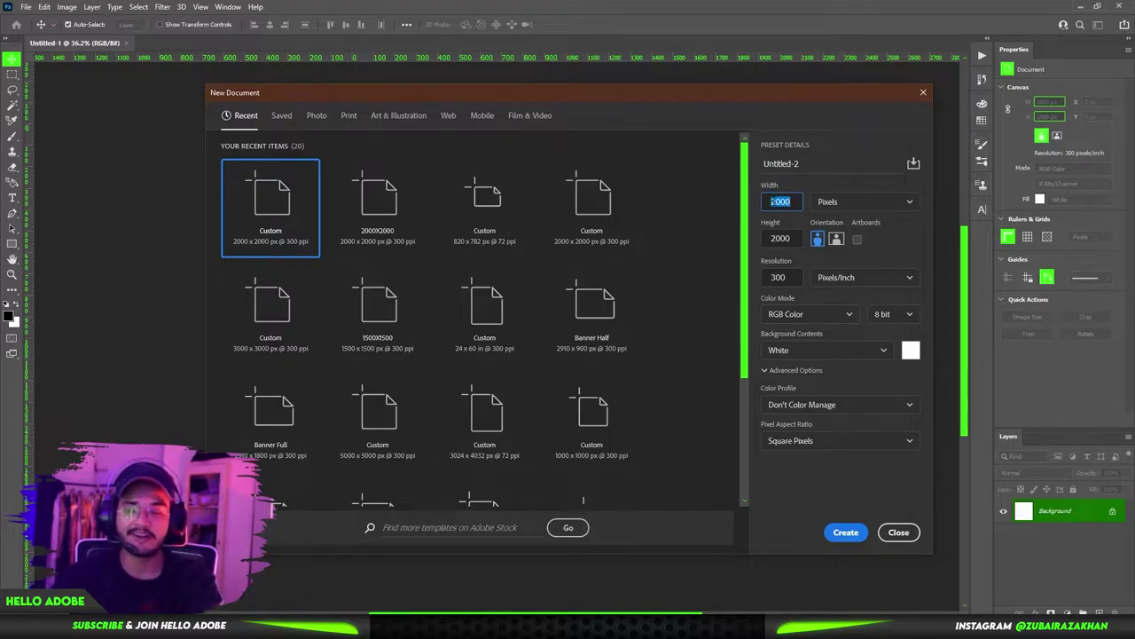
mouse_move(822, 98)
mouse_down()
mouse_move(871, 77)
mouse_move(842, 91)
mouse_up()
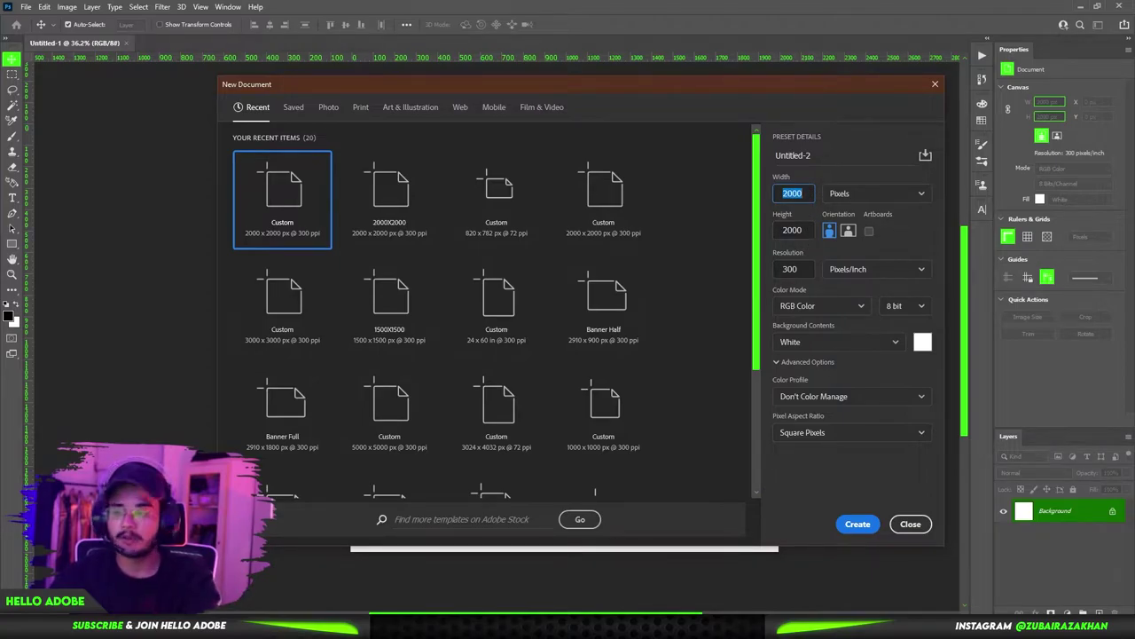
Step: Switch to Amazon in the browser and examine the SteelSeries Apex 7 keyboard's product images, reached through the Logitech gaming keyboard category
click(316, 627)
click(382, 572)
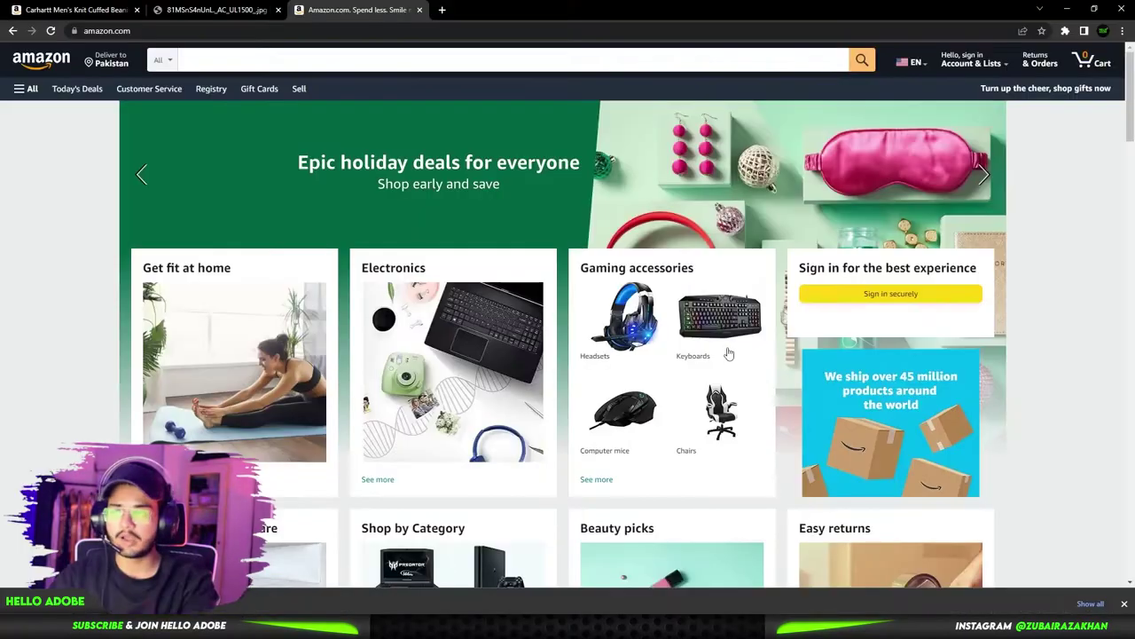
scroll(742, 296, down, 2)
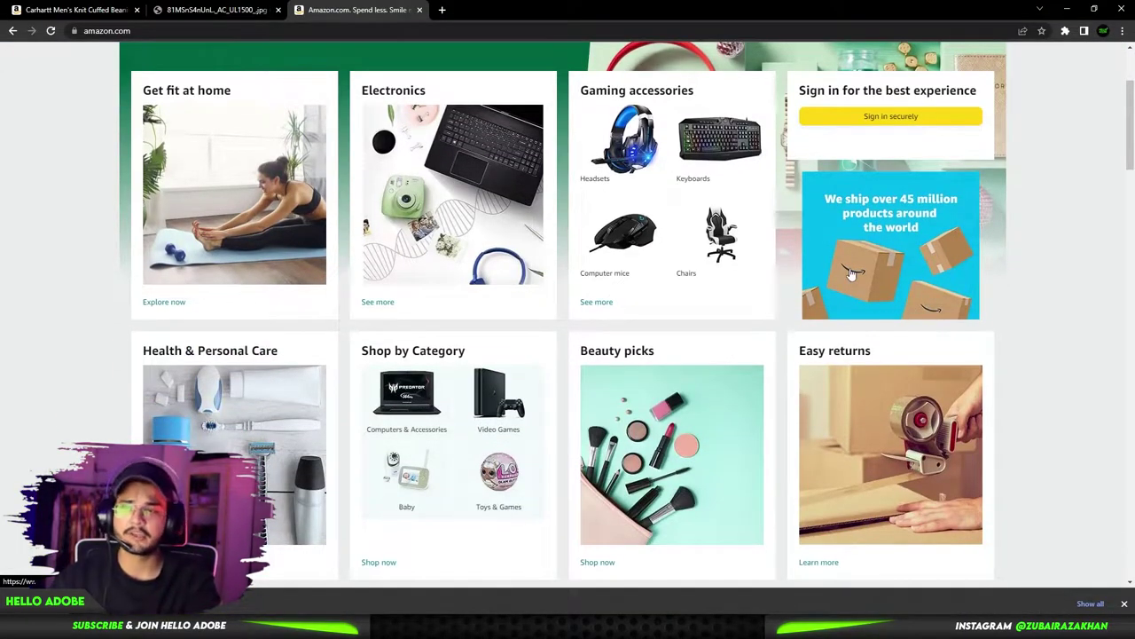
scroll(869, 282, down, 3)
scroll(893, 293, up, 2)
scroll(893, 293, up, 2)
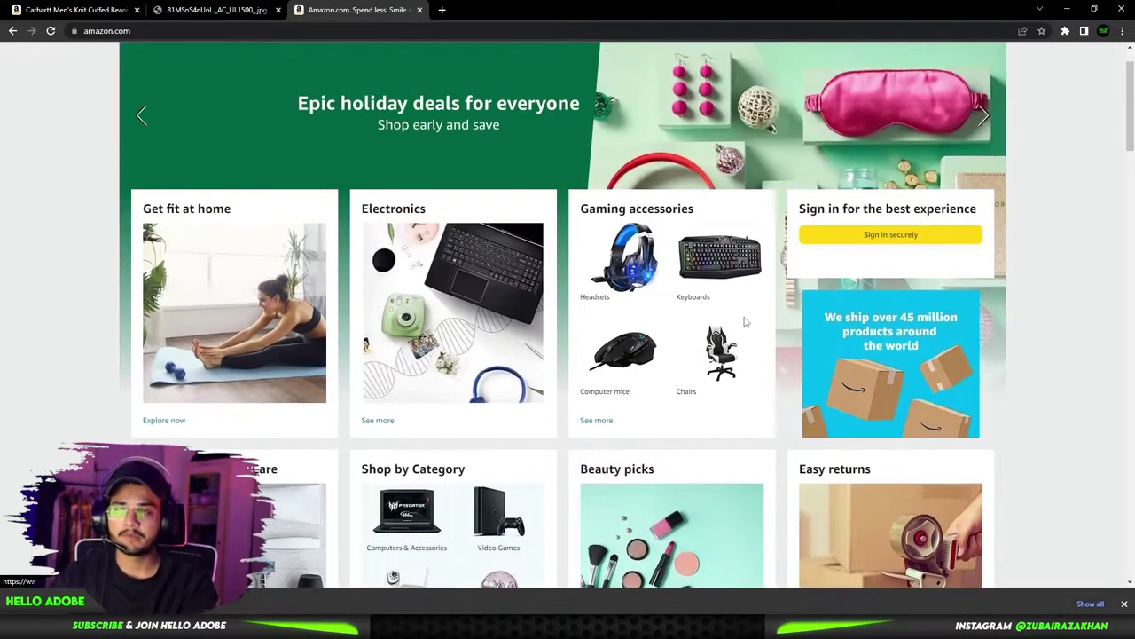
click(712, 282)
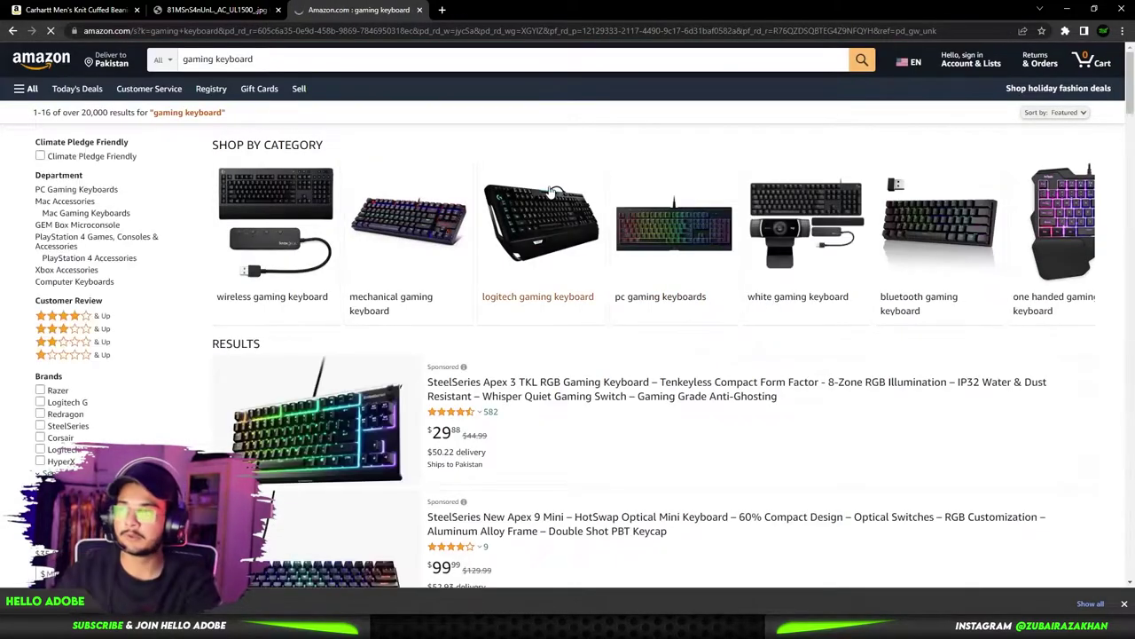
click(591, 240)
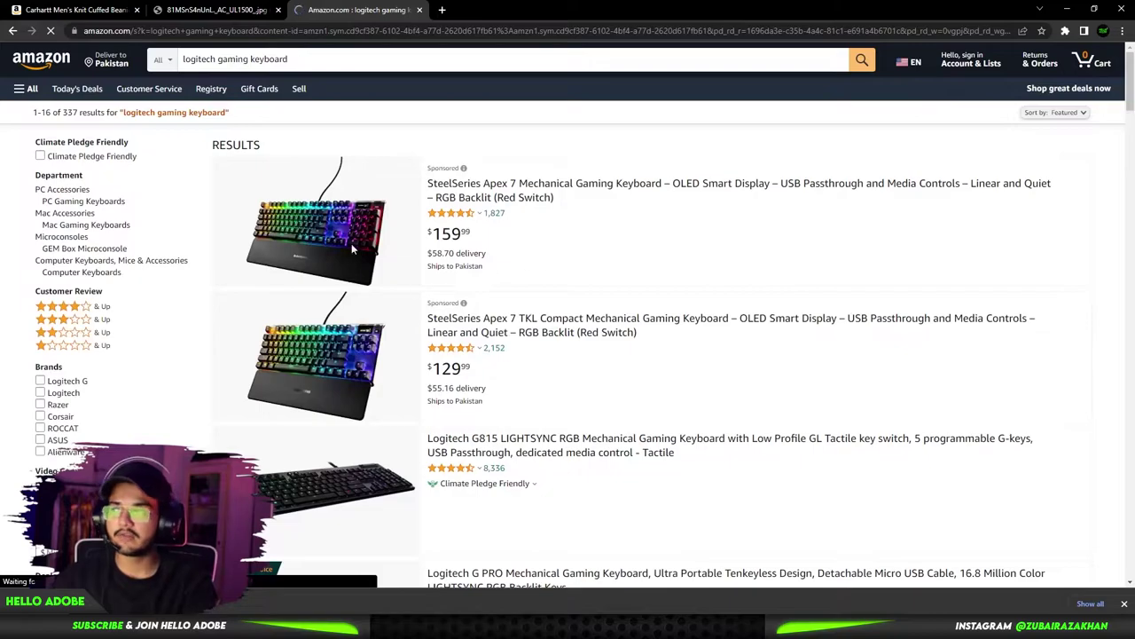
click(784, 243)
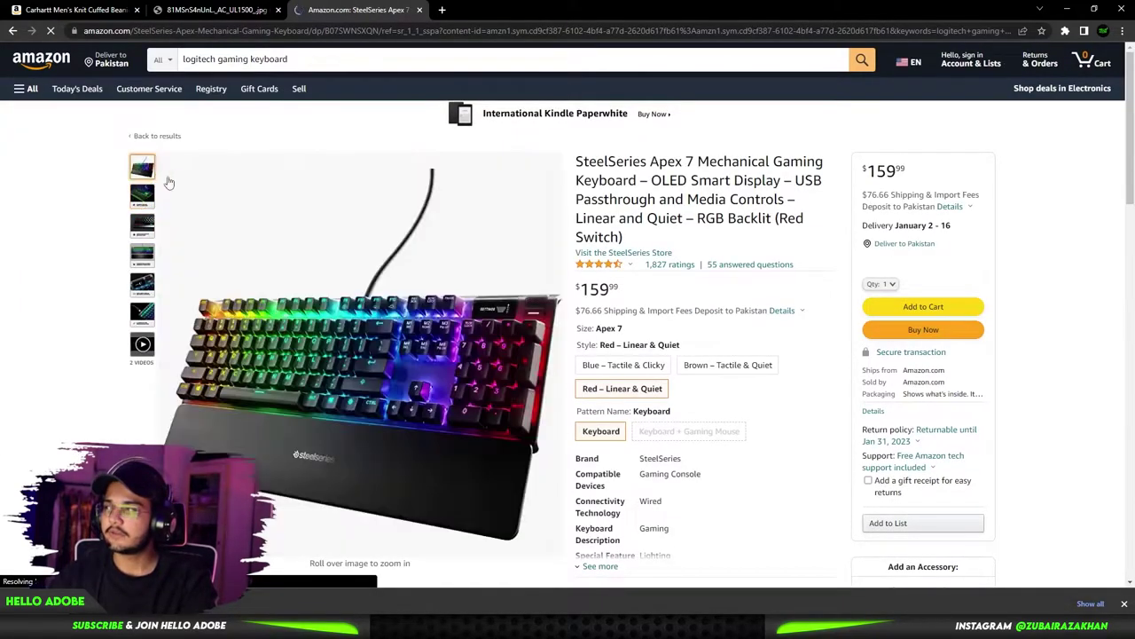
click(392, 240)
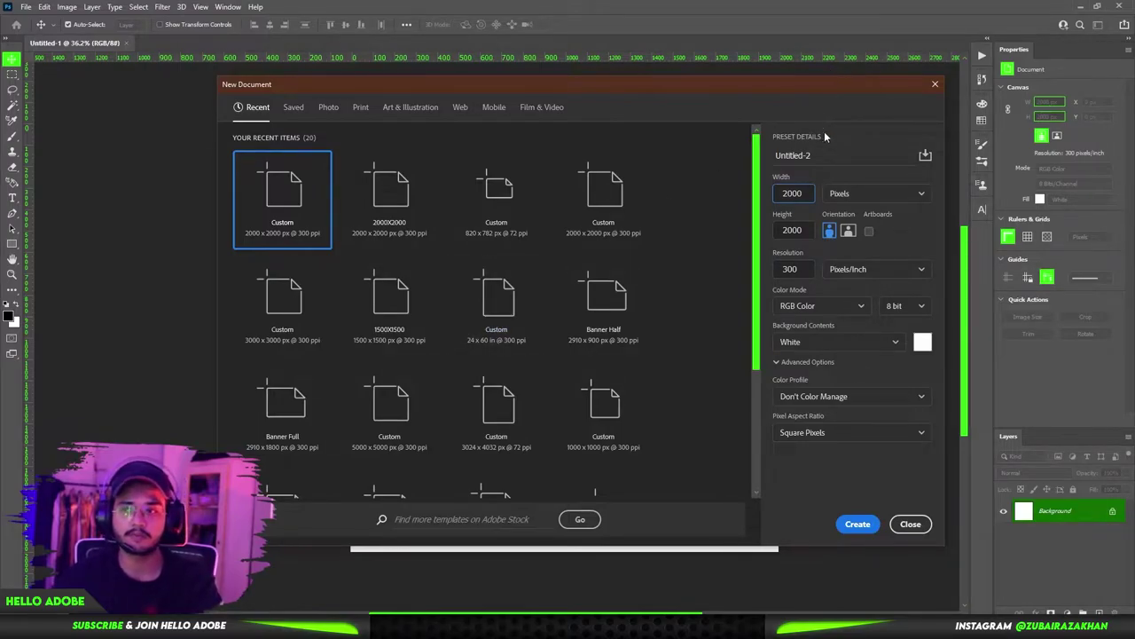
Step: In Photoshop, name the new document "Herb - Scissor" and create it at 2000 x 2000 pixels and 300 pixels/inch
drag(835, 85, 786, 92)
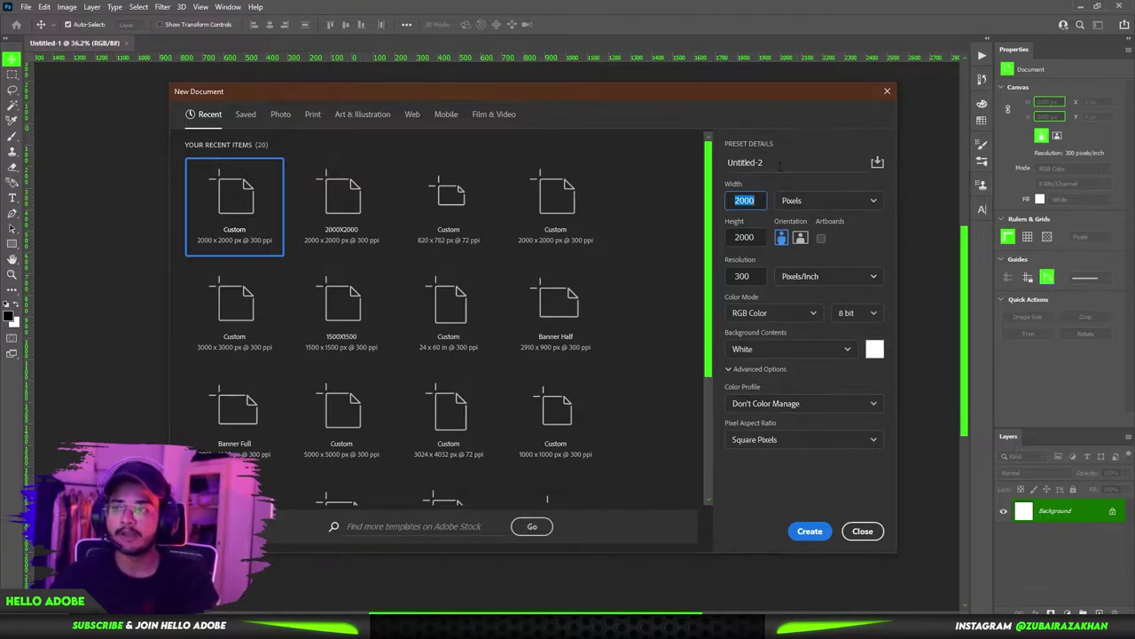
drag(772, 163, 727, 163)
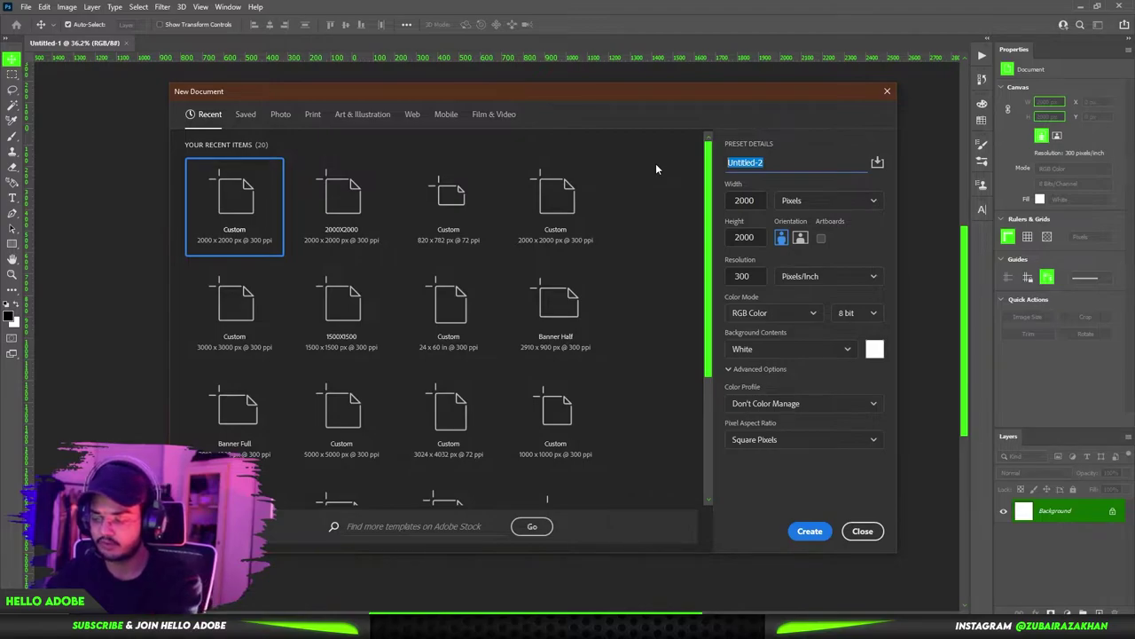
text(Herb - Scissor)
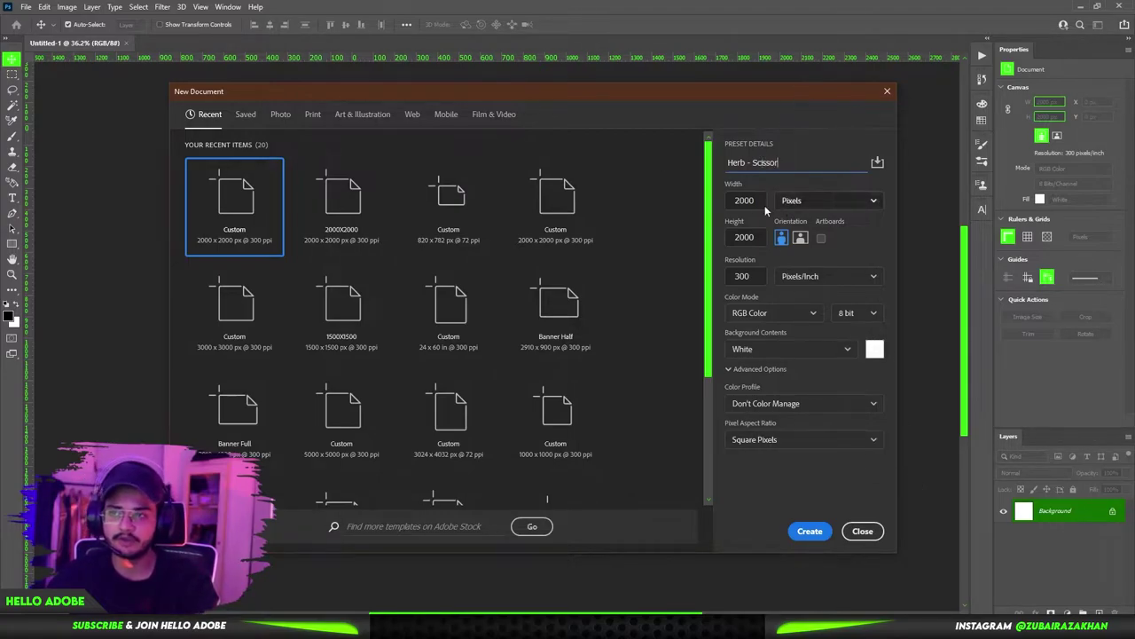
drag(756, 202, 702, 208)
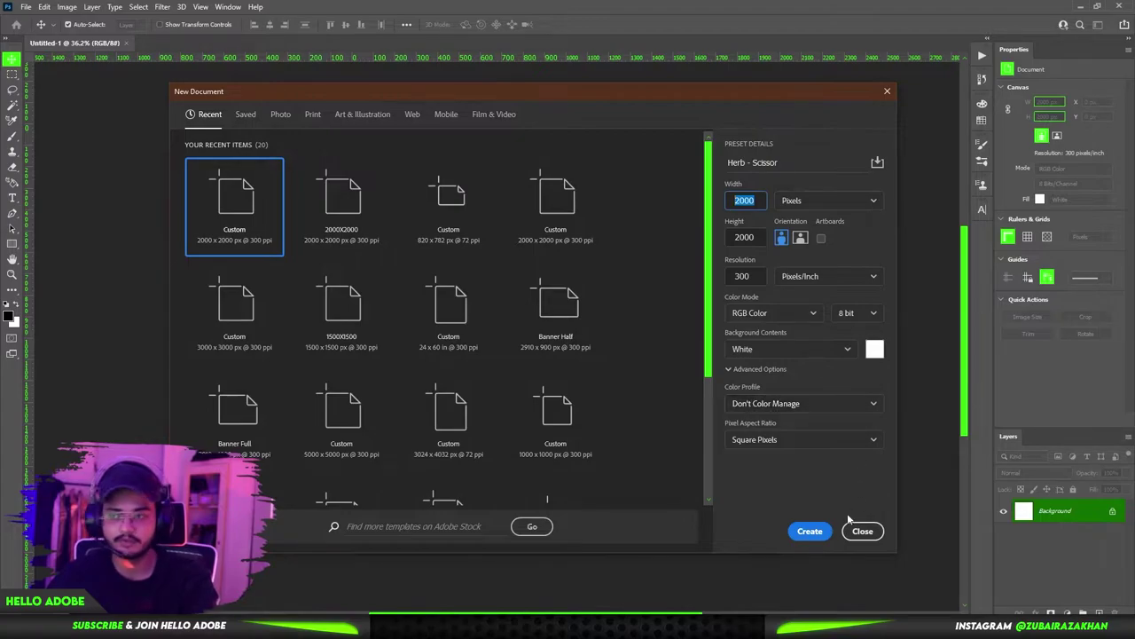
click(809, 531)
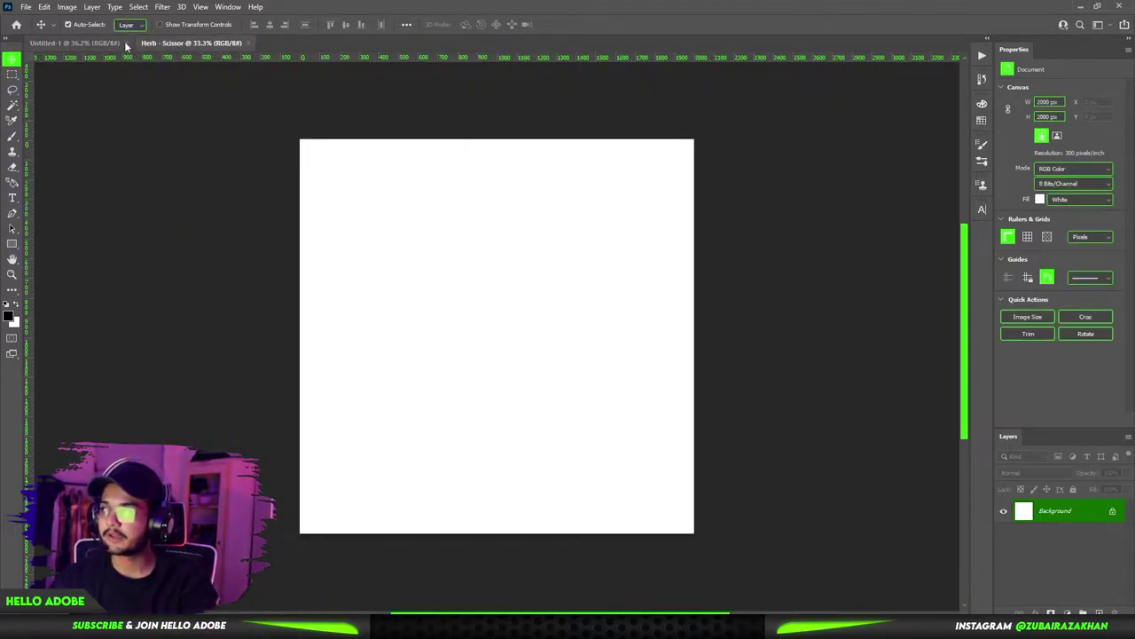
Step: Close the Untitled-1 document and fit the Herb - Scissor canvas in the window
click(126, 43)
drag(578, 258, 607, 255)
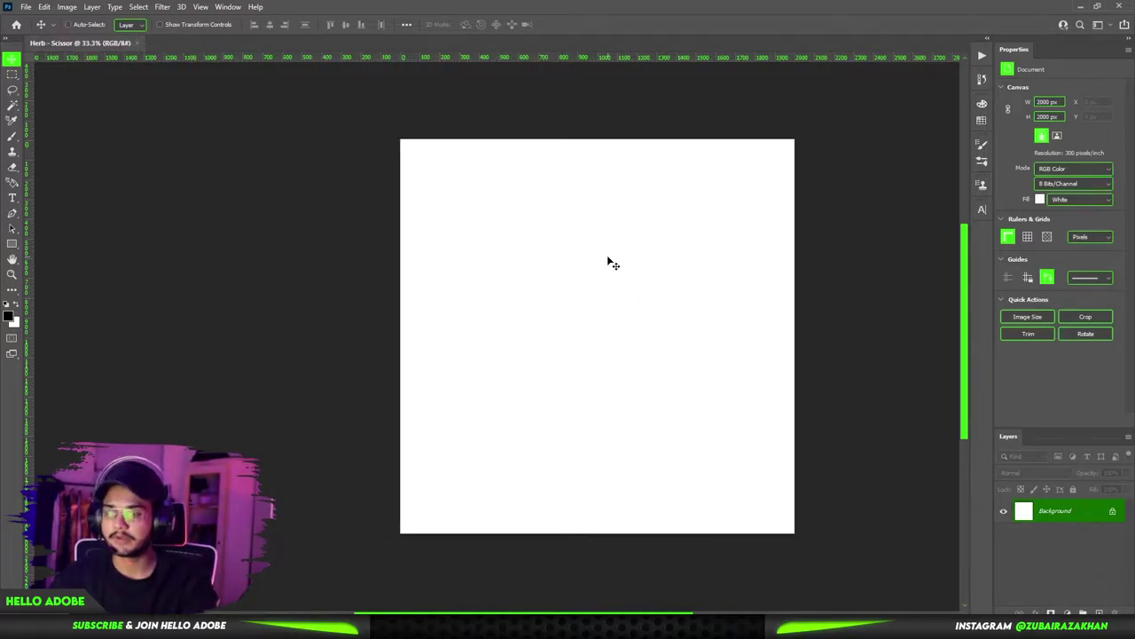
key(ctrl+0)
drag(707, 251, 661, 234)
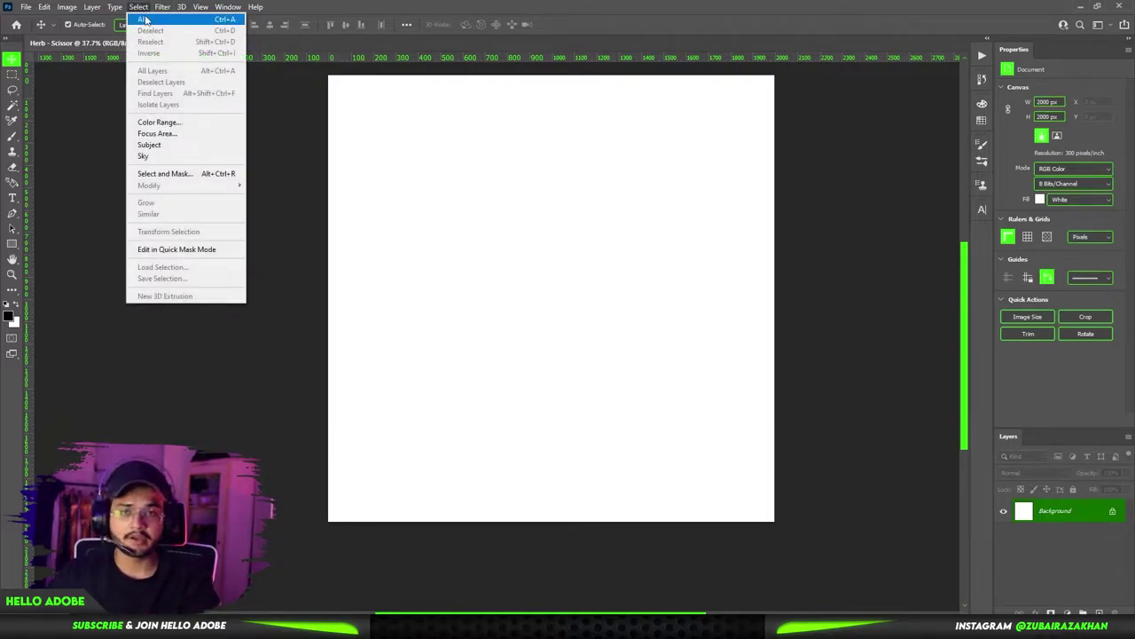
key(Escape)
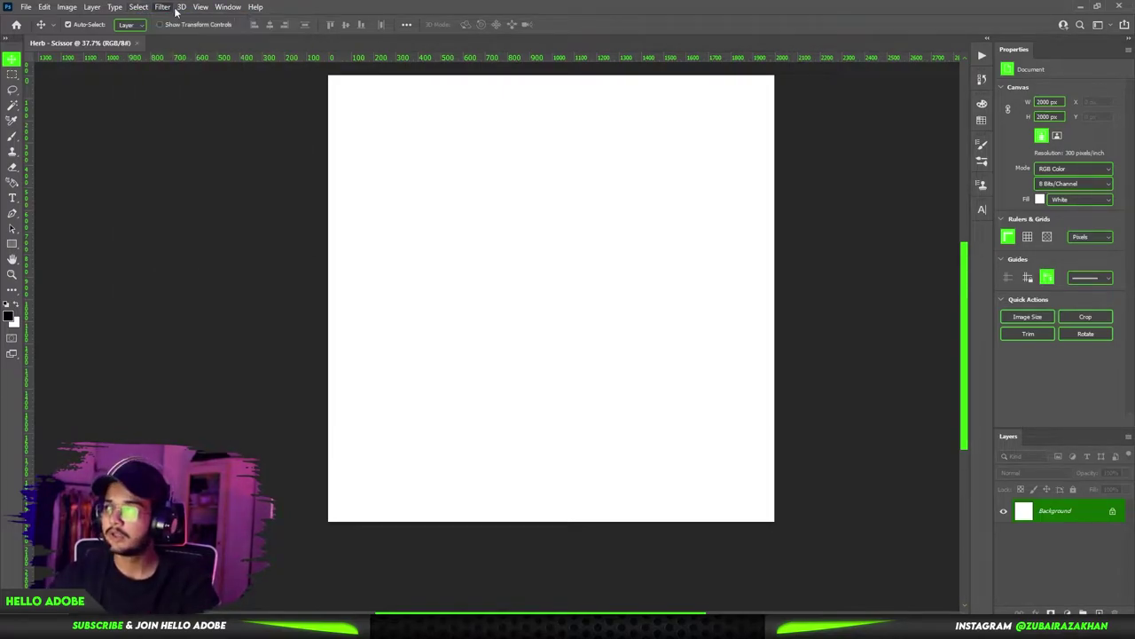
Step: Add a guide layout to the Herb - Scissor canvas with 100 px margins on all sides and no columns or rows
click(197, 7)
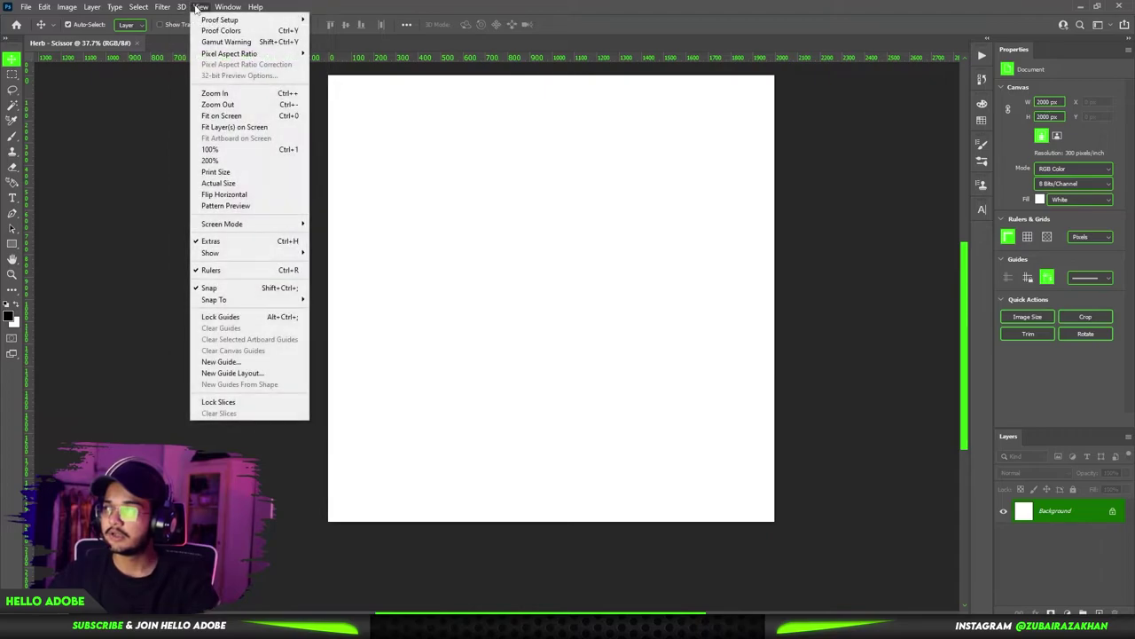
click(252, 373)
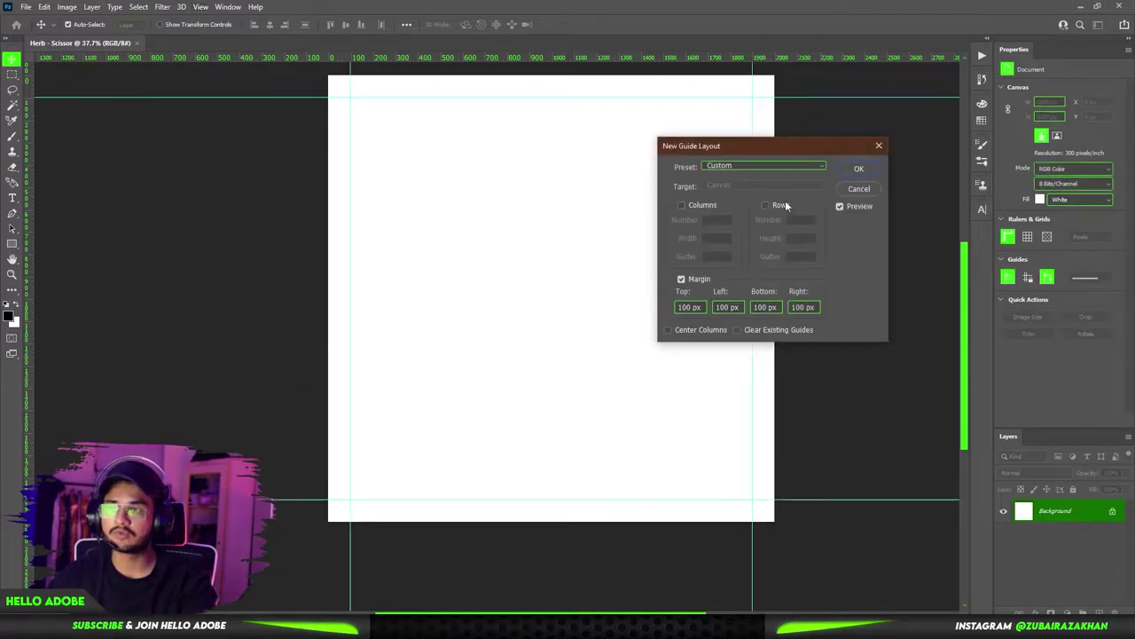
drag(776, 149, 725, 204)
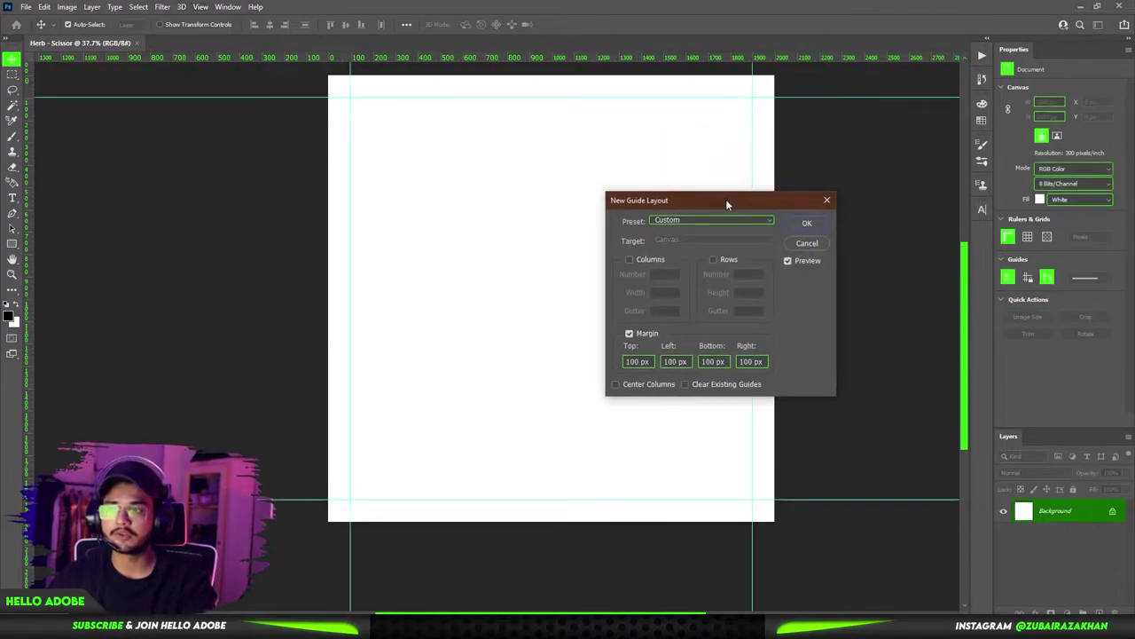
click(656, 259)
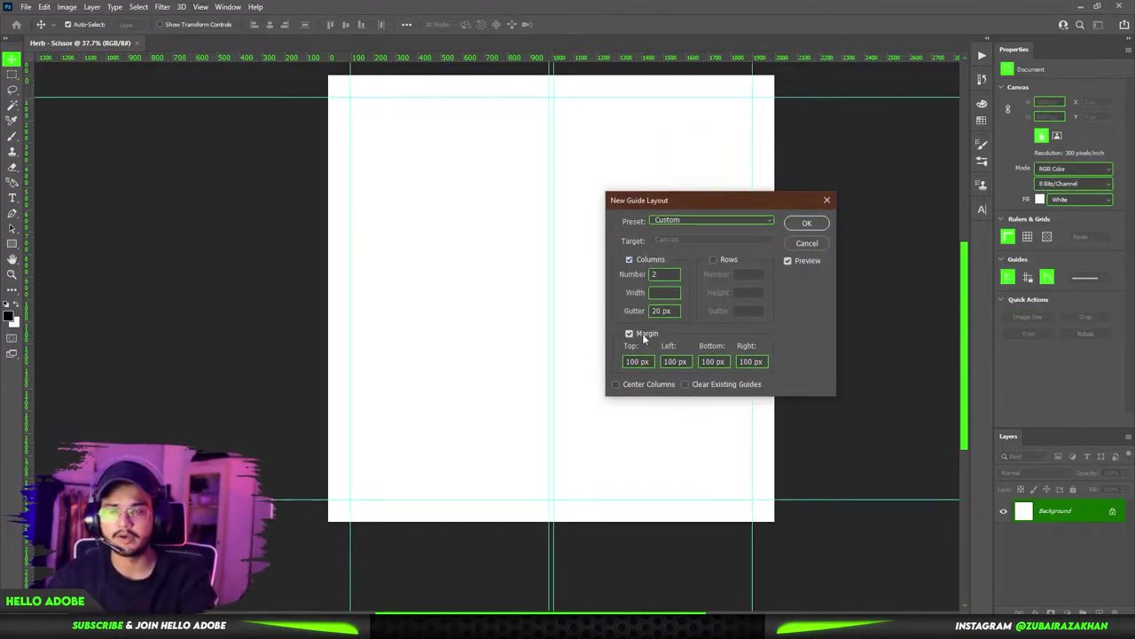
click(642, 334)
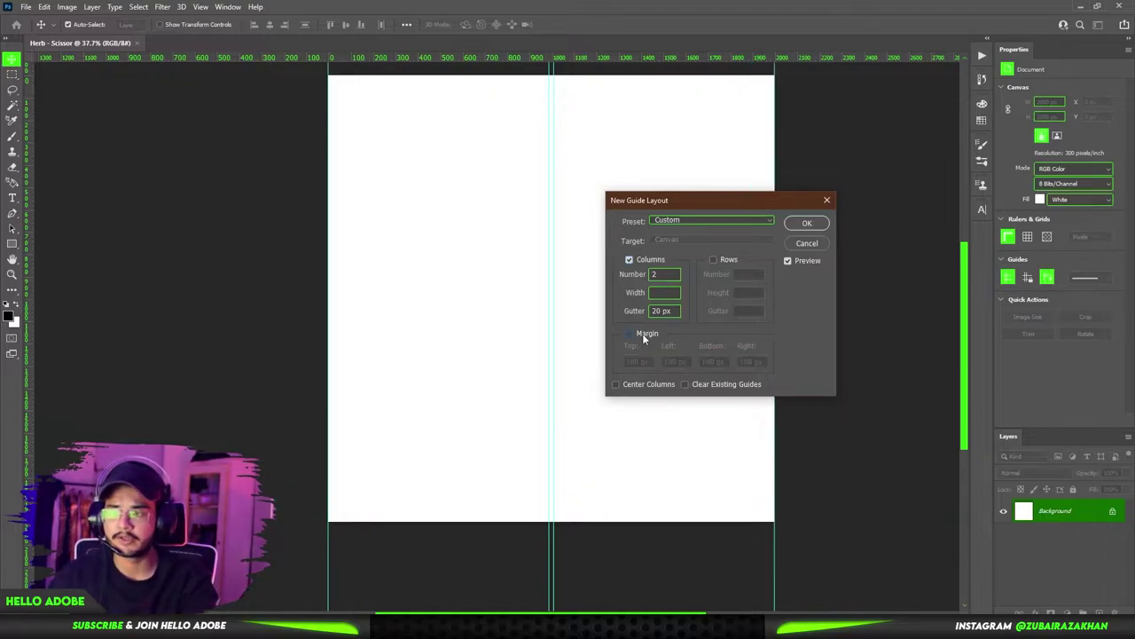
click(714, 259)
click(714, 259)
click(631, 260)
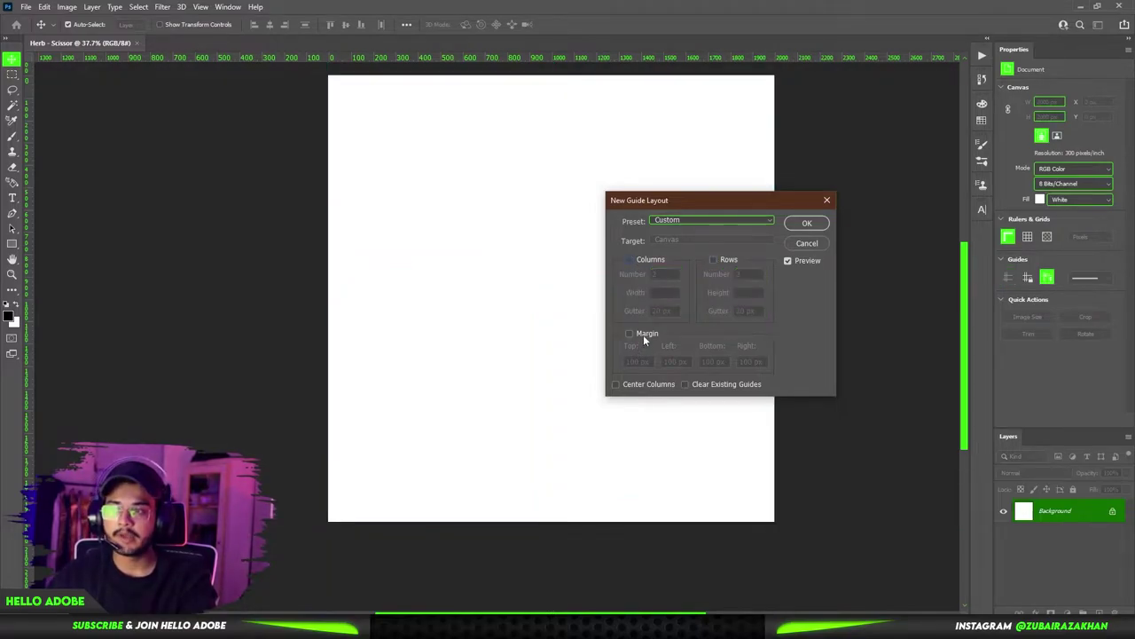
click(643, 334)
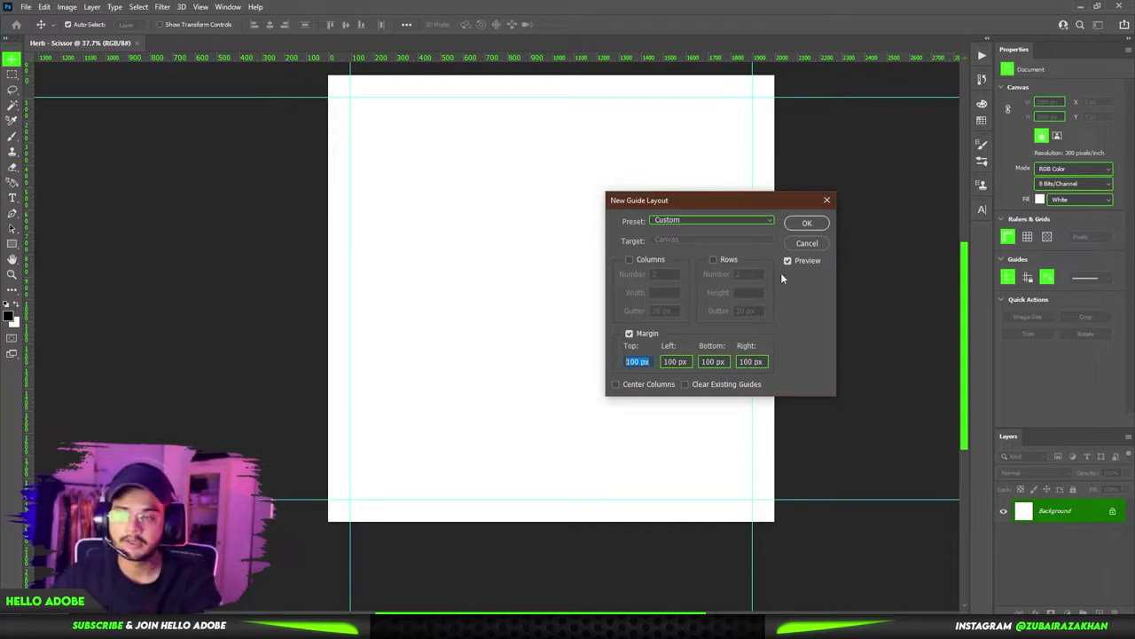
click(805, 225)
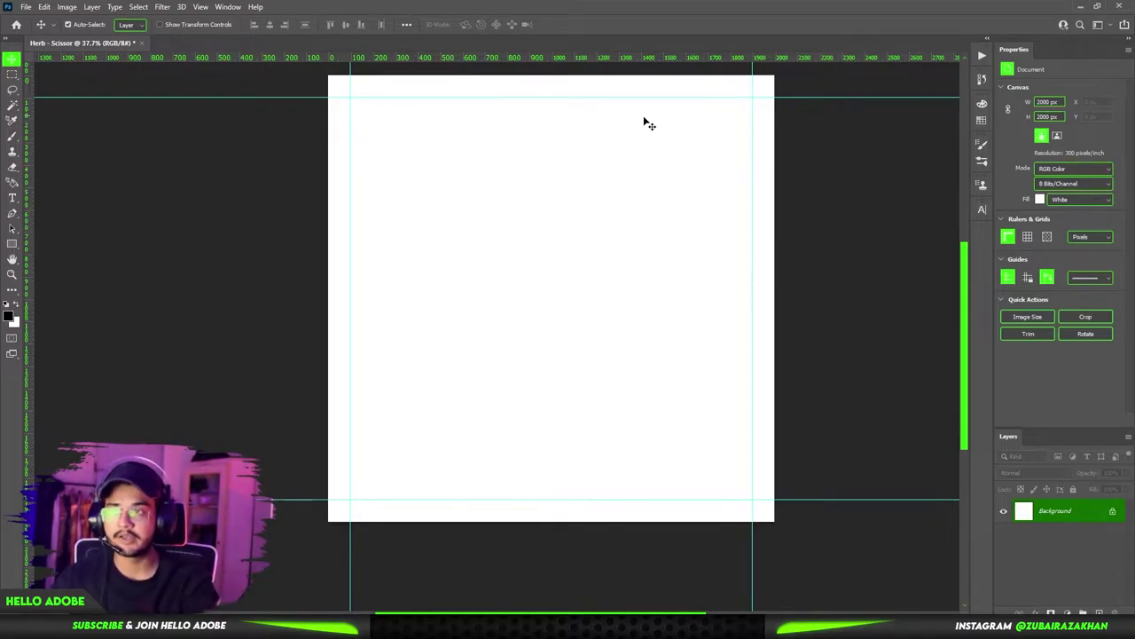
Step: Fit the canvas in the window and hide its margin guides
drag(620, 160, 656, 204)
key(ctrl+0)
drag(619, 209, 632, 213)
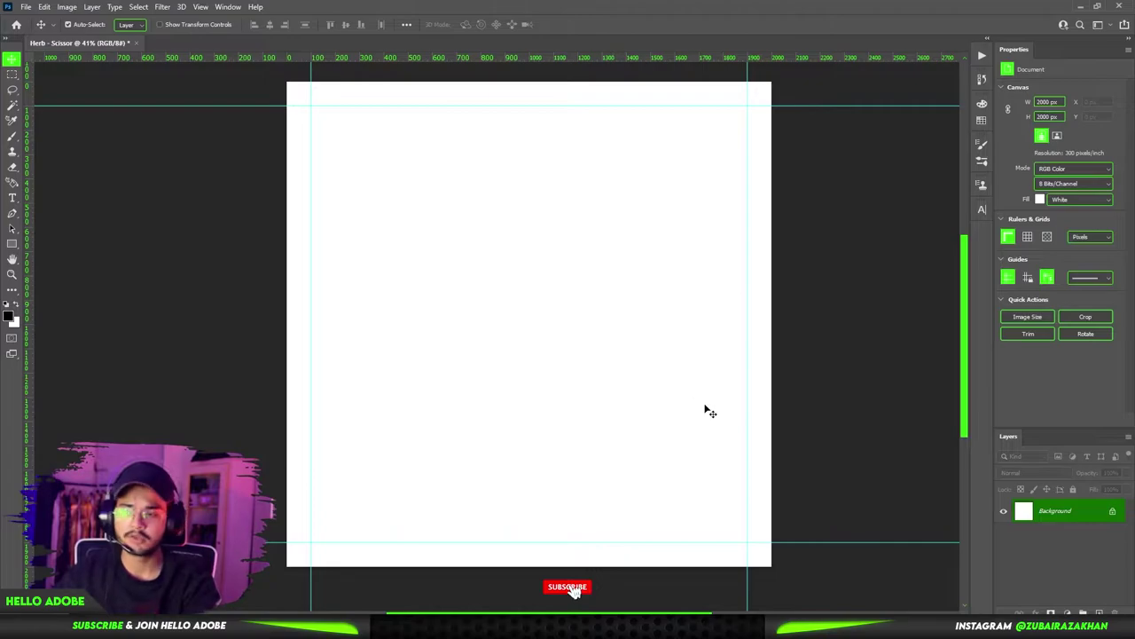
drag(661, 419, 737, 372)
key(ctrl+0)
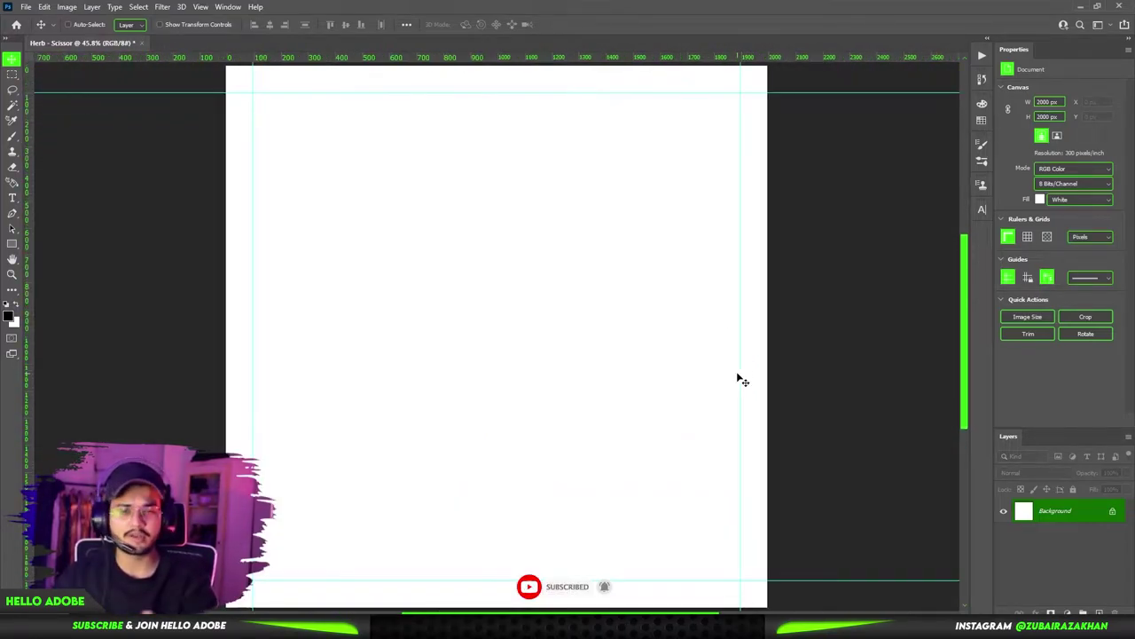
key(ctrl+semicolon)
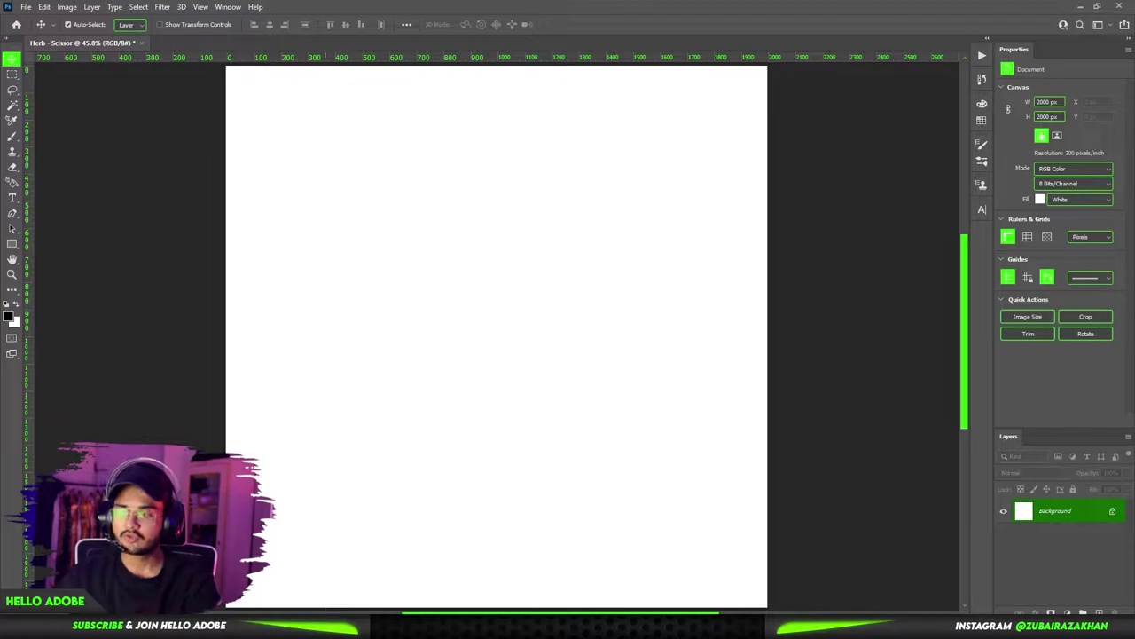
Step: Switch to Chrome and search Google Images for "herb scissors" in a new tab
mouse_move(296, 628)
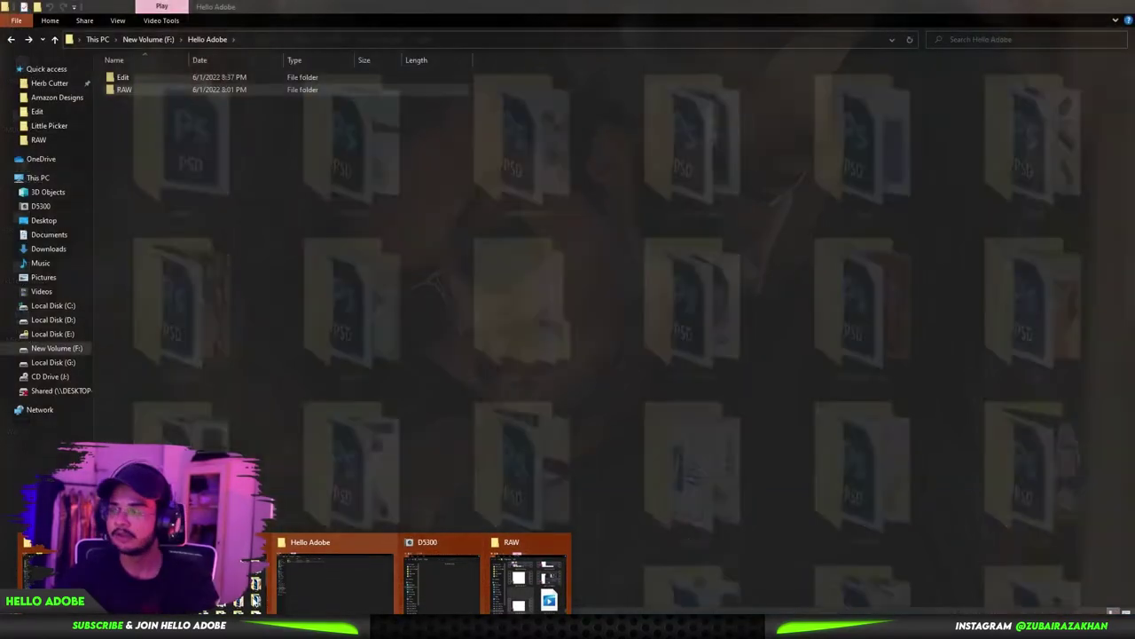
click(233, 586)
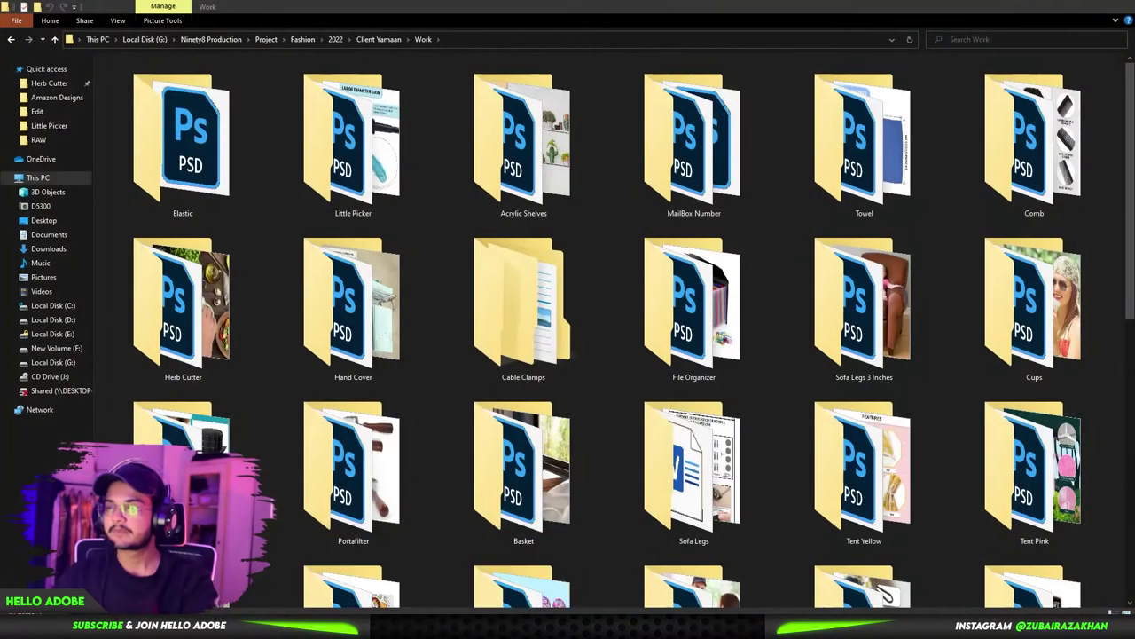
mouse_move(277, 600)
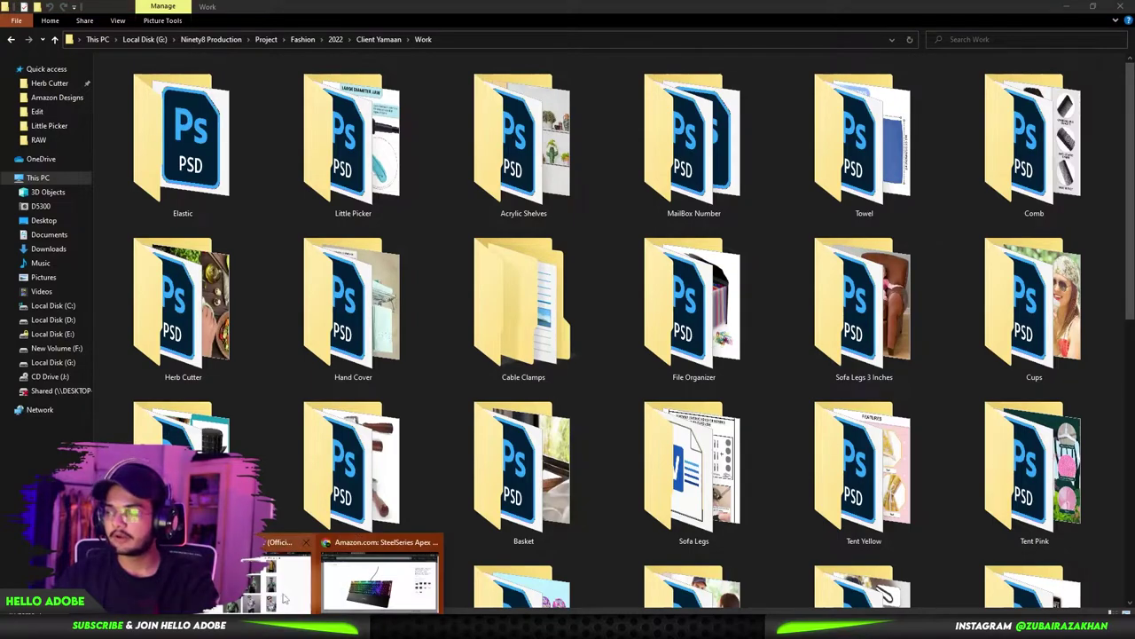
click(380, 580)
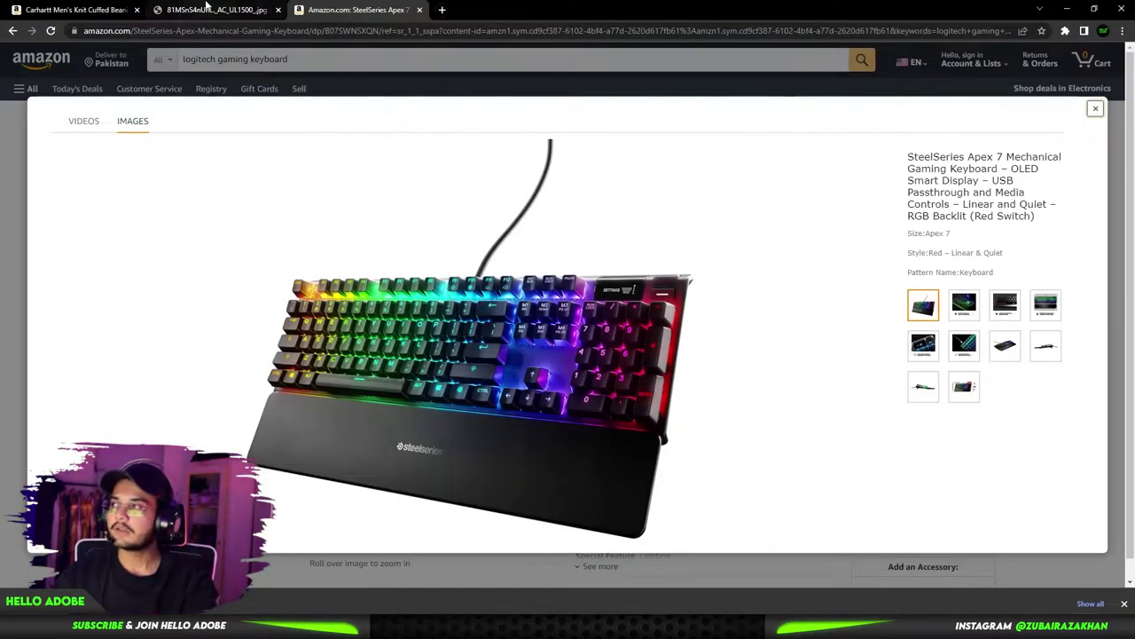
click(443, 11)
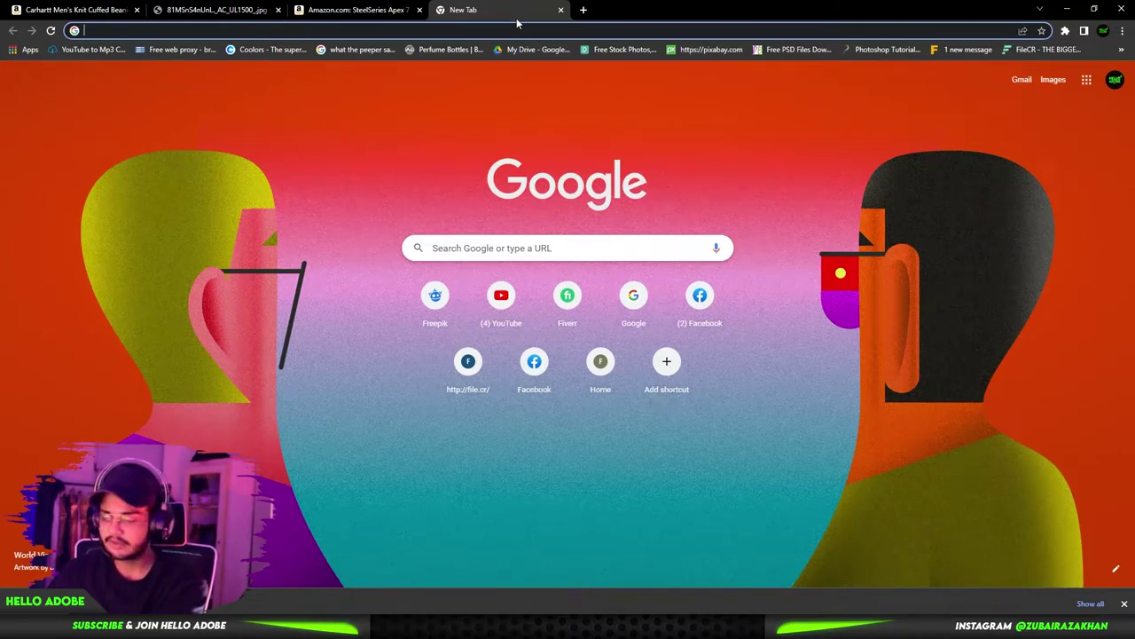
text(herb)
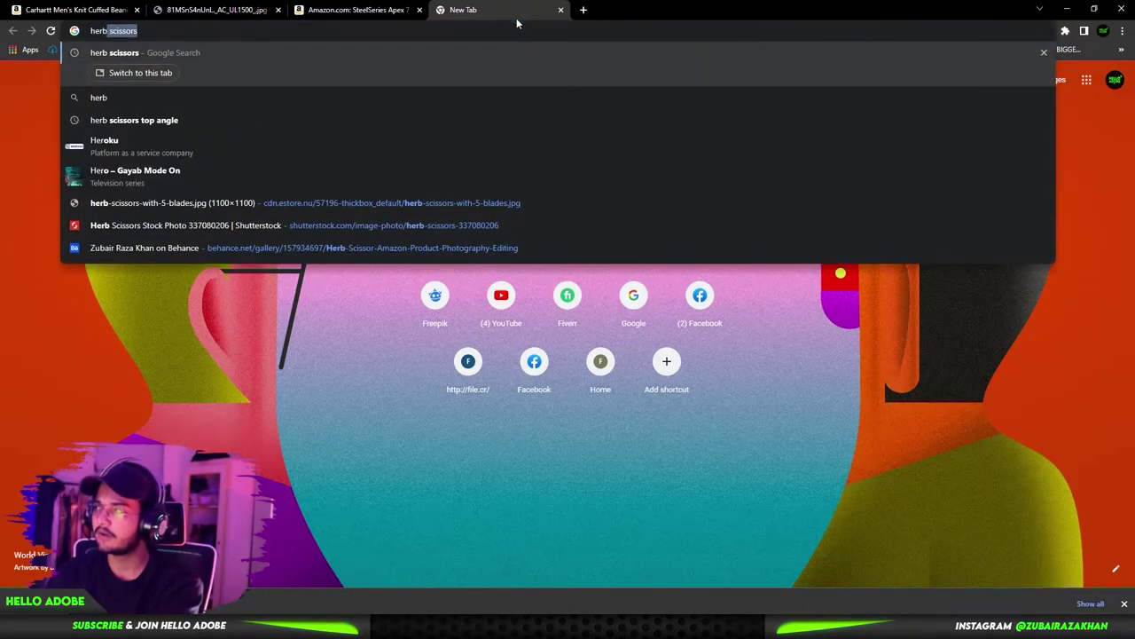
key(Return)
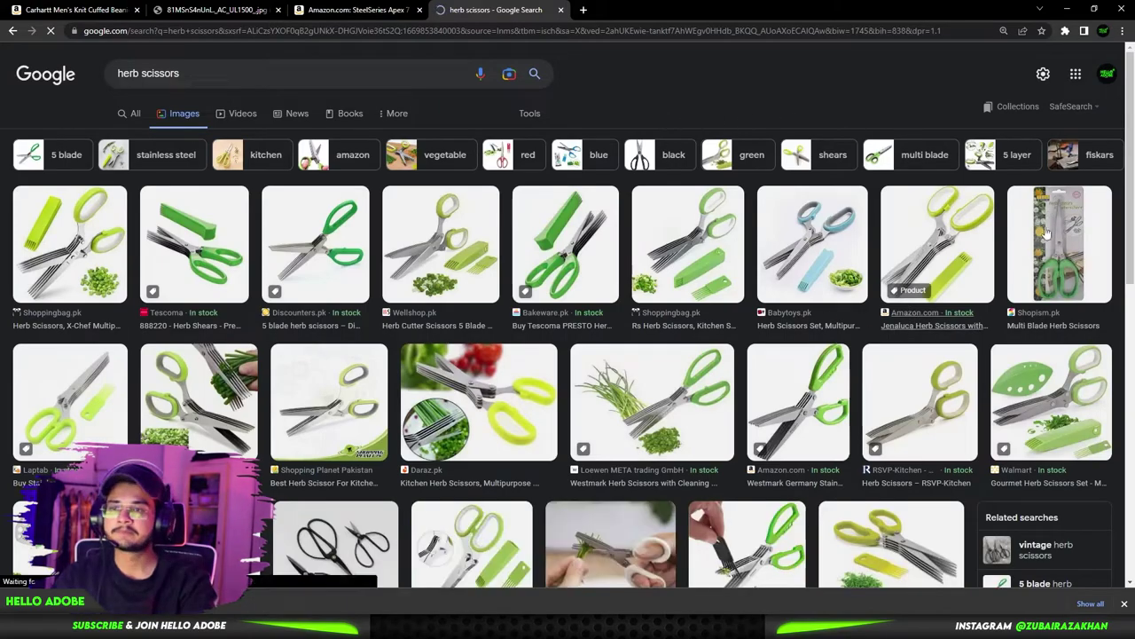
Step: Open the Shoppingbag.pk image of the green five-blade herb scissors and copy the image
click(69, 244)
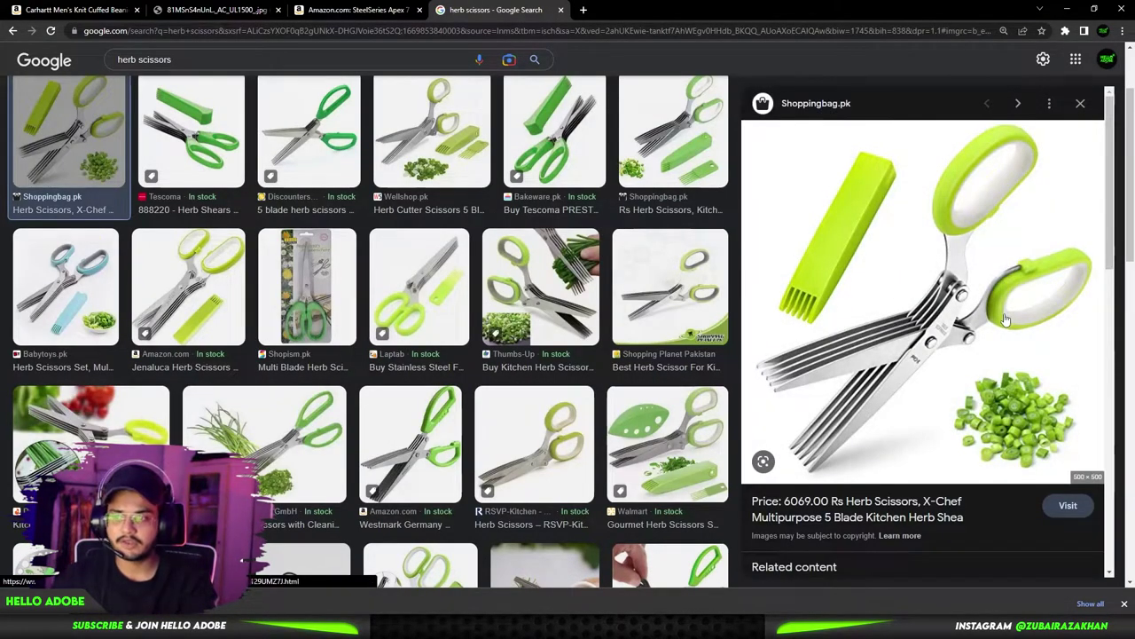
scroll(1004, 319, up, 2)
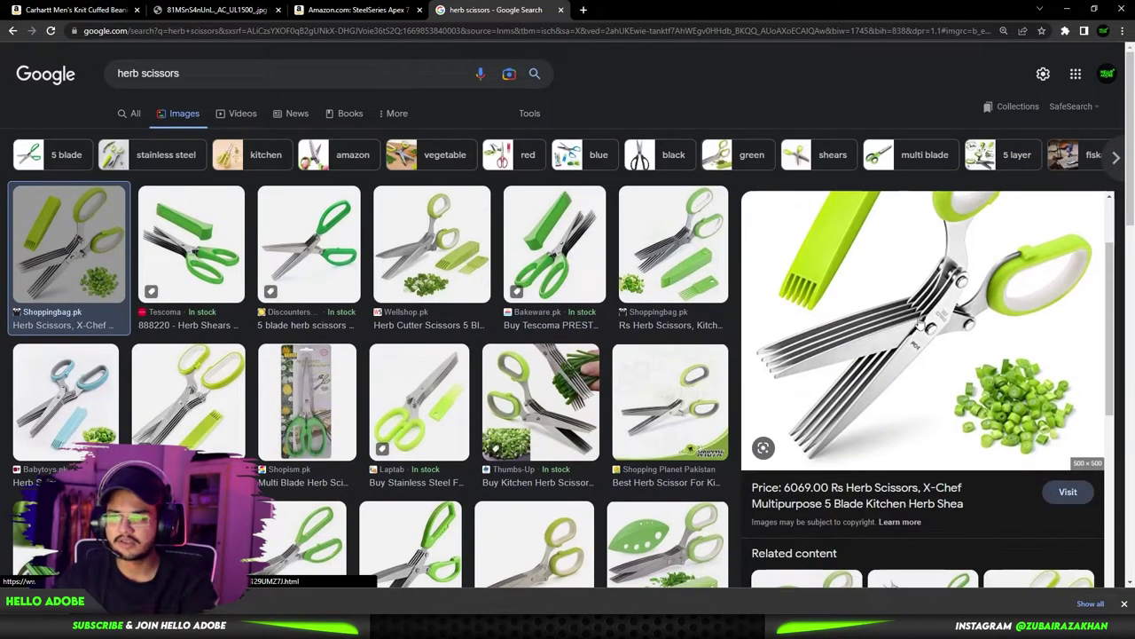
scroll(575, 319, down, 3)
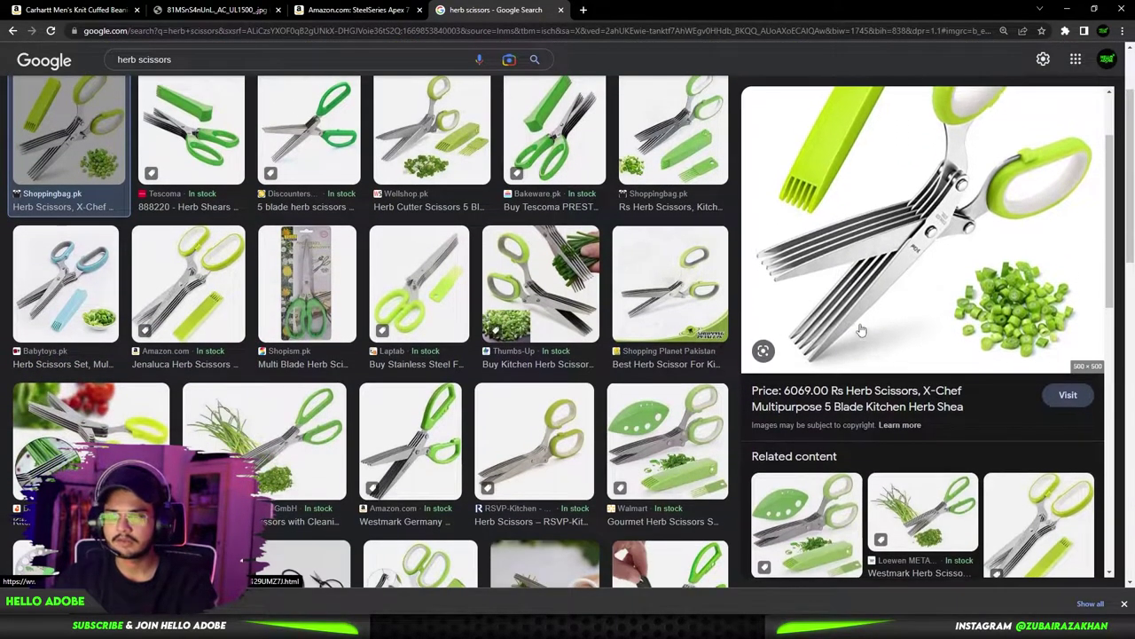
right_click(905, 247)
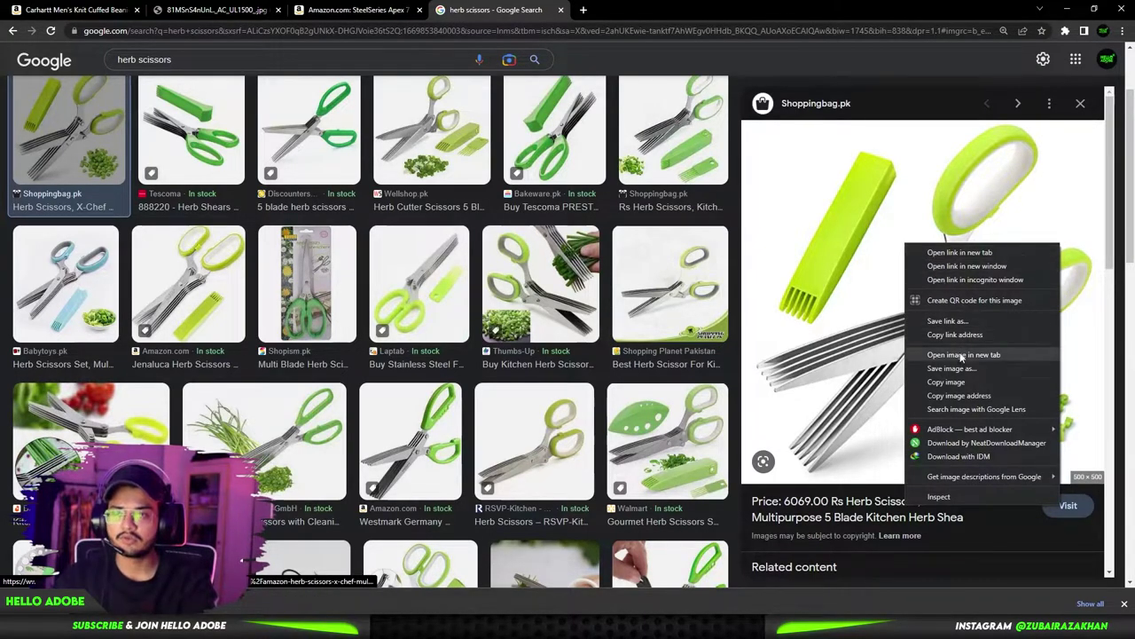
click(962, 382)
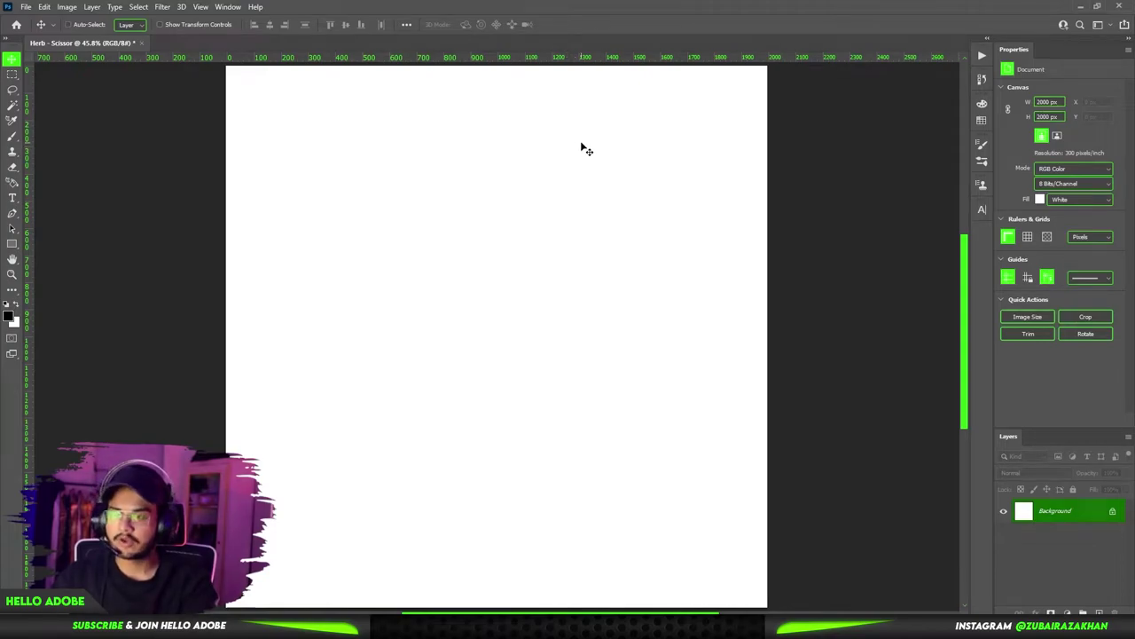
Step: In Photoshop, create a 500 x 500 px document at 300 pixels/inch and paste the copied herb scissors image into it
key(ctrl+n)
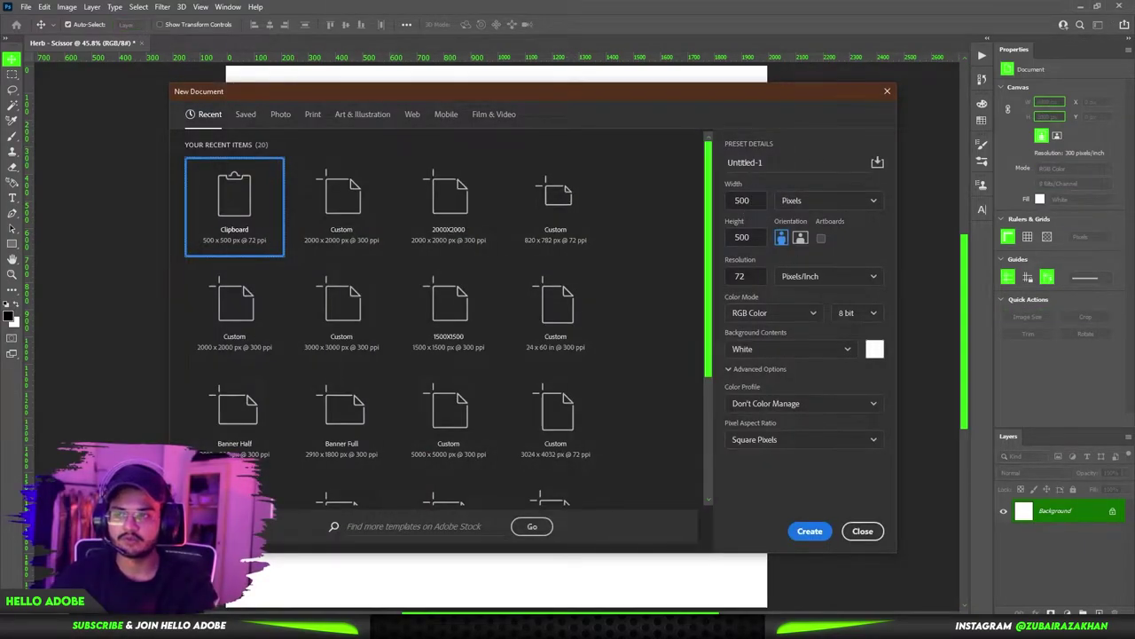
text(300)
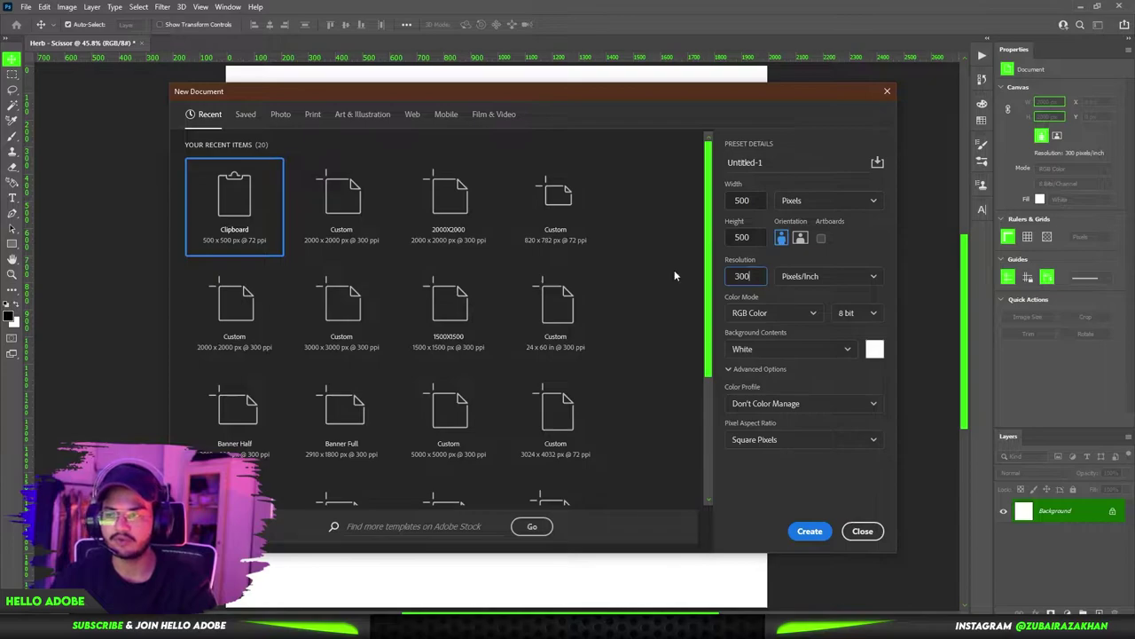
key(Return)
key(ctrl+v)
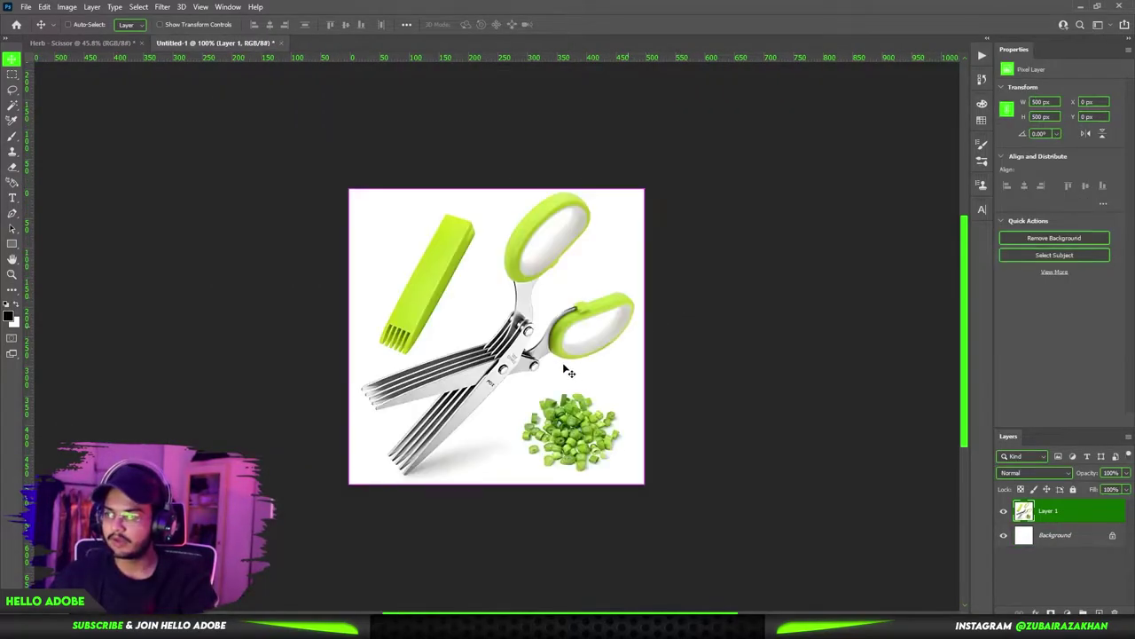
scroll(502, 347, up, 5)
drag(443, 368, 643, 361)
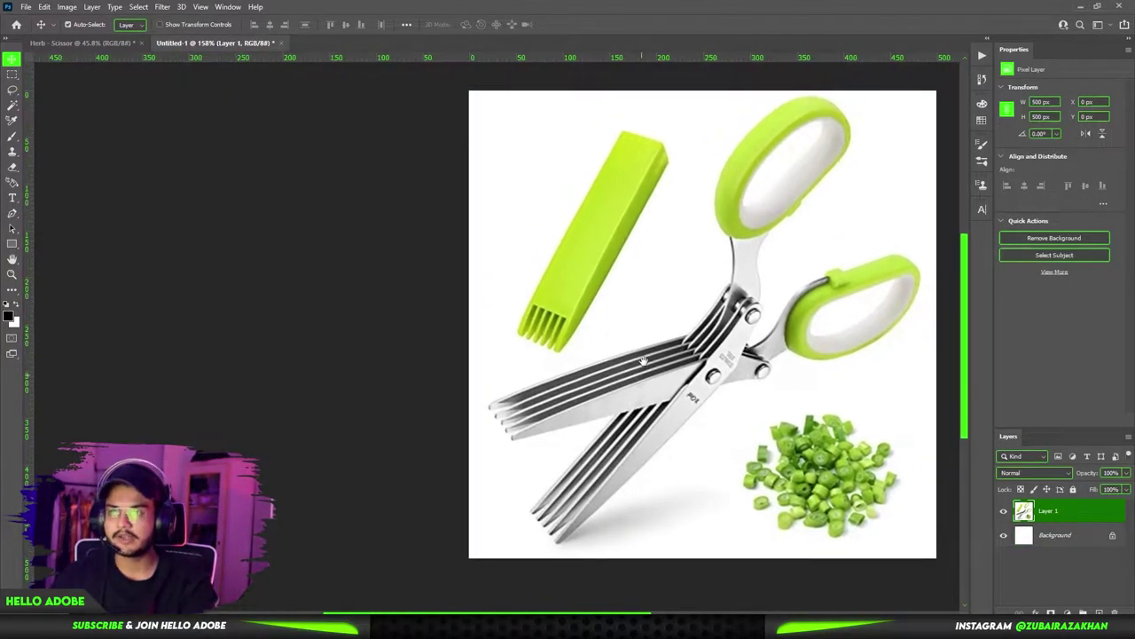
scroll(707, 366, up, 4)
scroll(727, 411, down, 3)
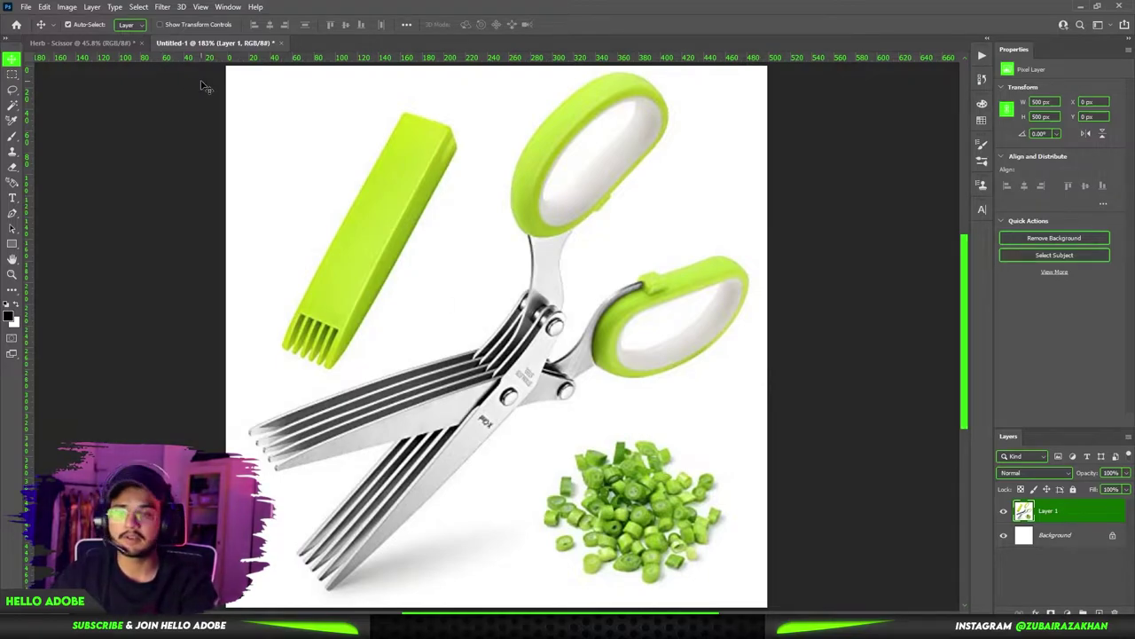
Step: Look over the blank Herb - Scissor canvas and return to the pasted scissors image in Untitled-1
click(78, 43)
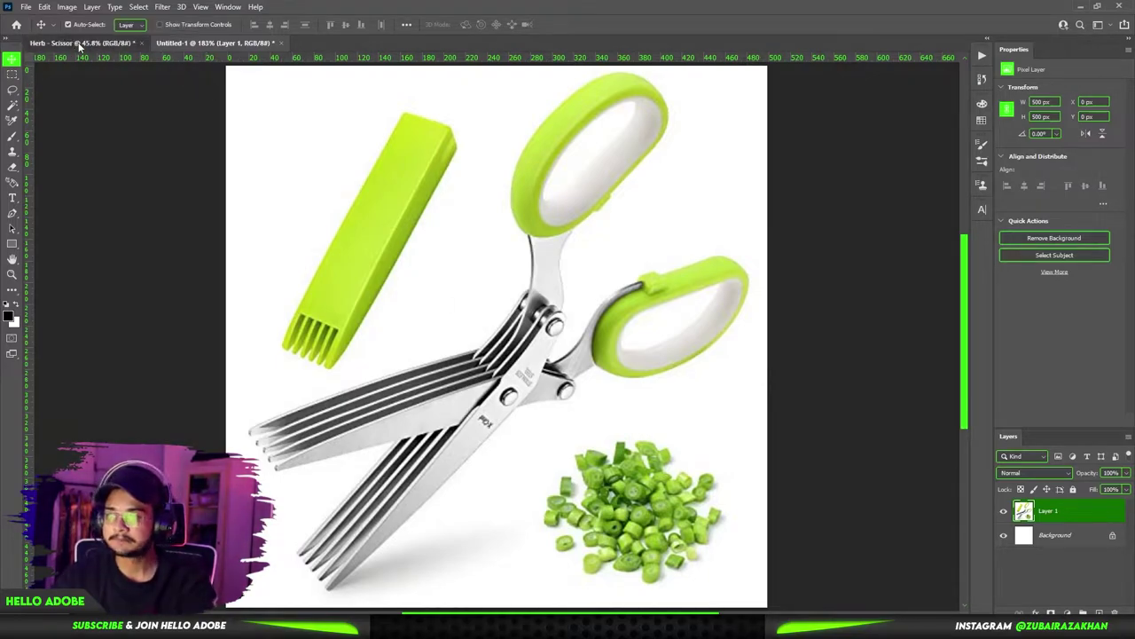
drag(686, 357, 410, 397)
drag(709, 341, 419, 340)
drag(420, 341, 760, 277)
drag(635, 315, 671, 341)
scroll(715, 378, up, 2)
scroll(715, 353, down, 1)
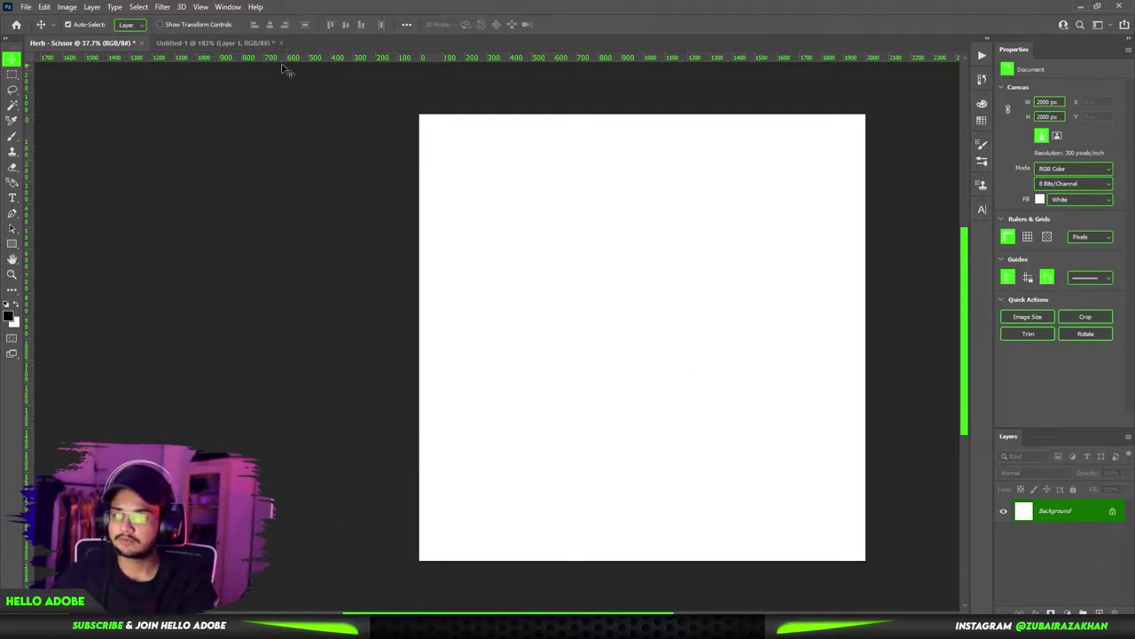
click(213, 42)
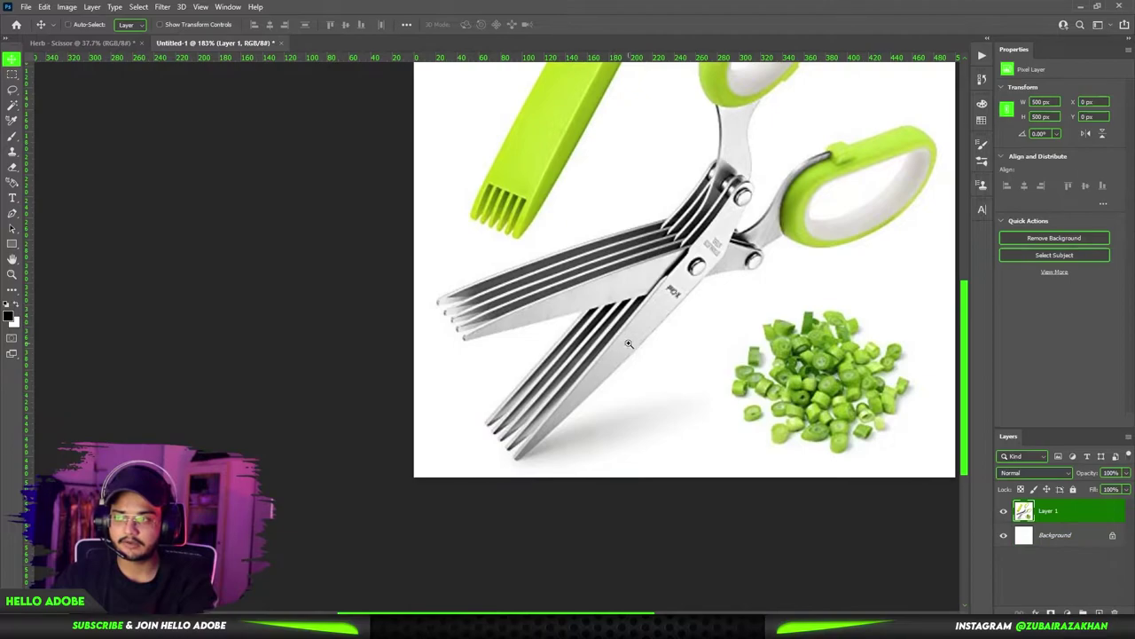
drag(628, 343, 587, 343)
drag(659, 329, 656, 392)
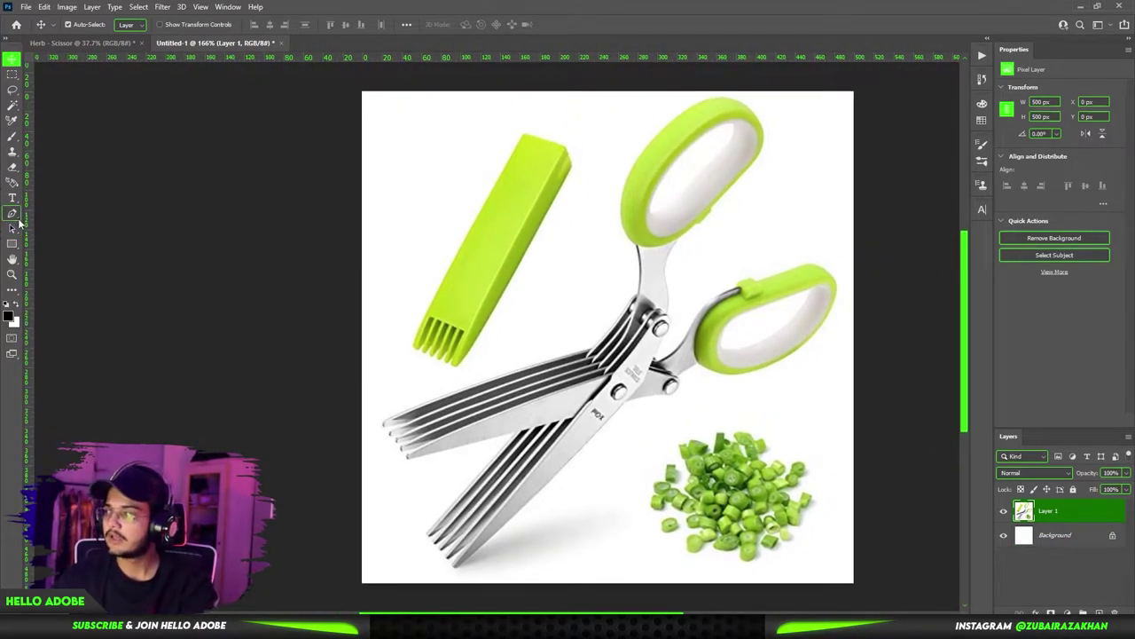
Step: Start a Pen Tool path where the two blade sets meet and run it to the lowest tip of the upper blades
click(12, 214)
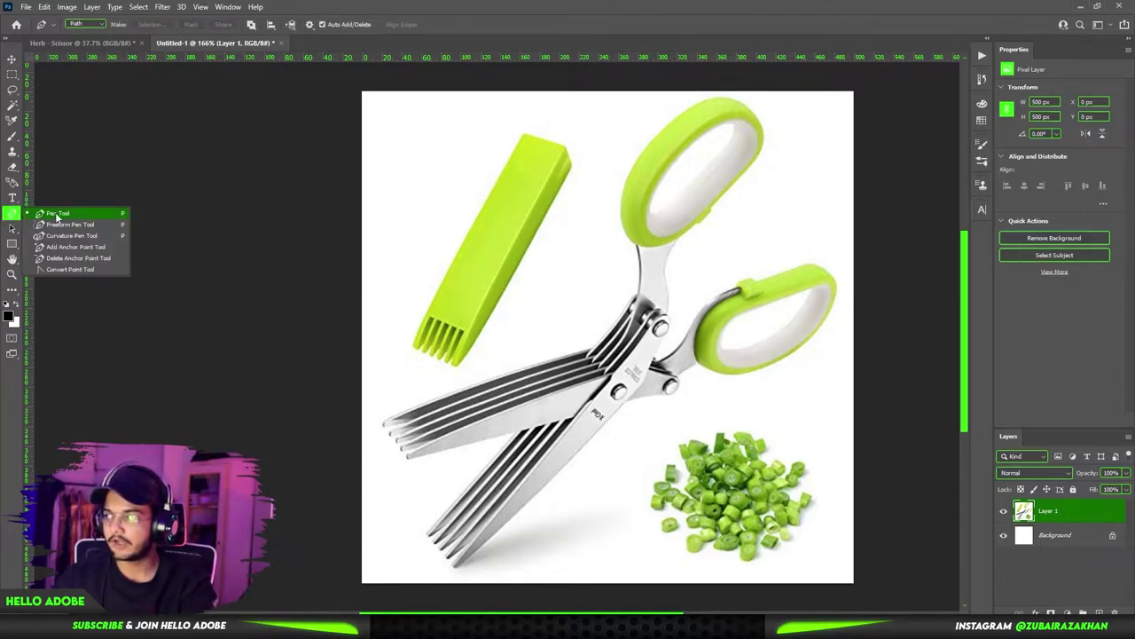
click(56, 215)
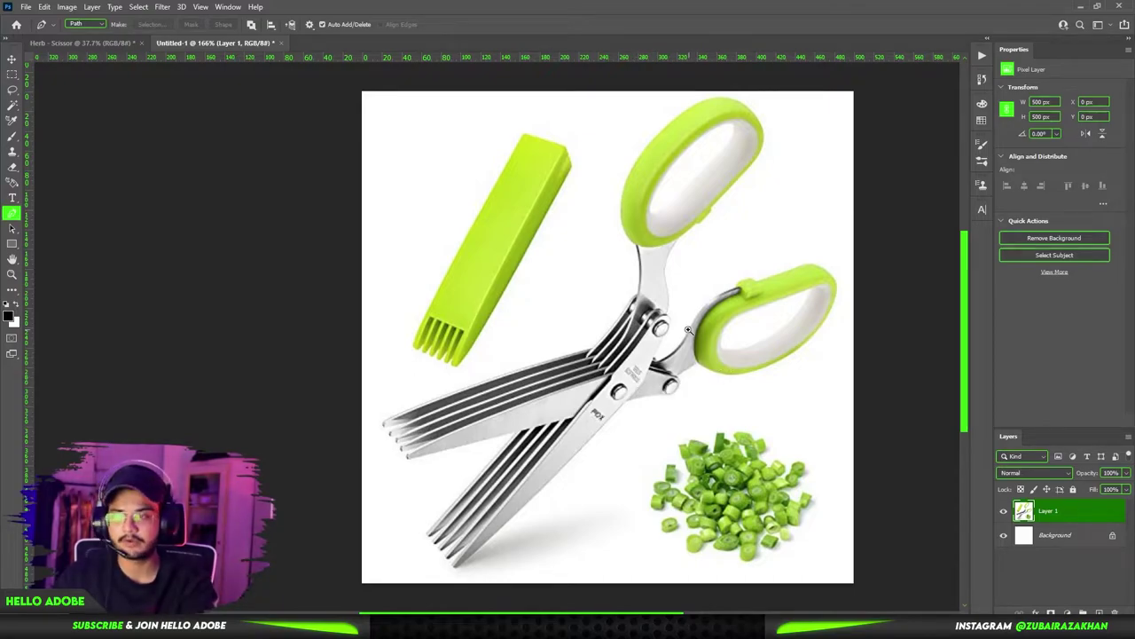
scroll(706, 346, up, 4)
scroll(706, 346, down, 3)
drag(693, 321, 709, 345)
scroll(710, 345, down, 2)
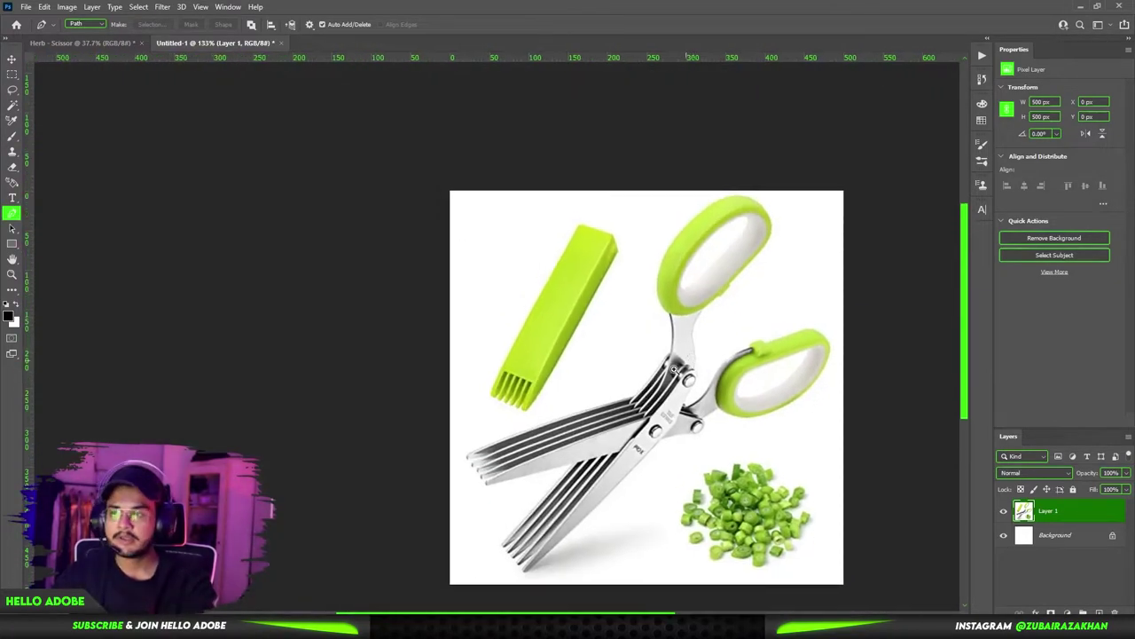
scroll(683, 343, up, 3)
scroll(658, 341, down, 2)
scroll(679, 370, up, 3)
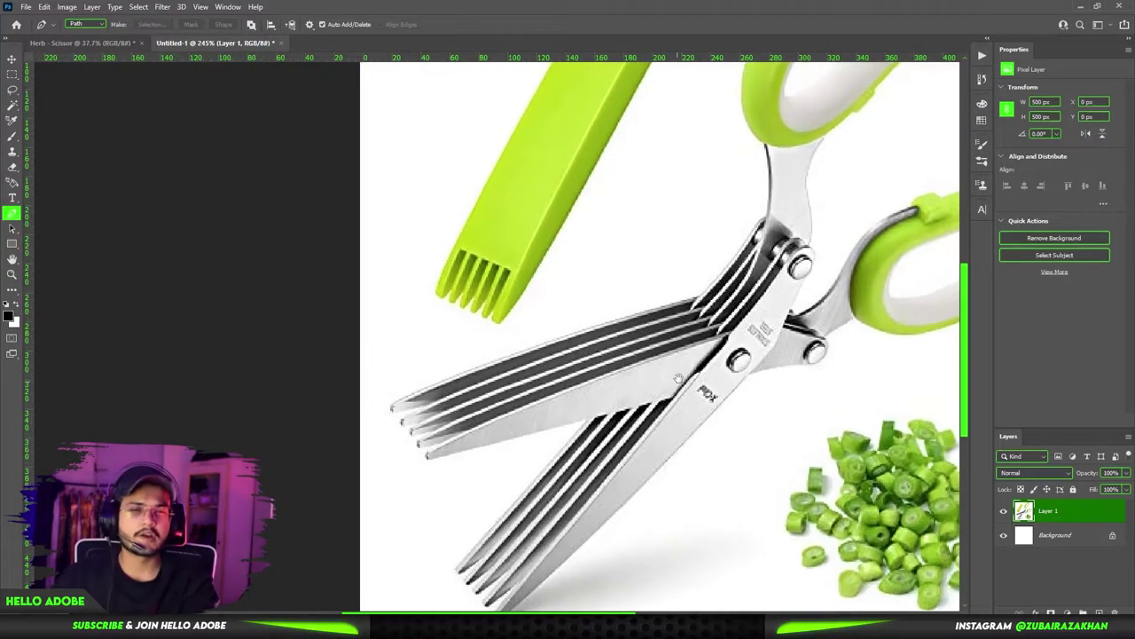
scroll(674, 362, down, 2)
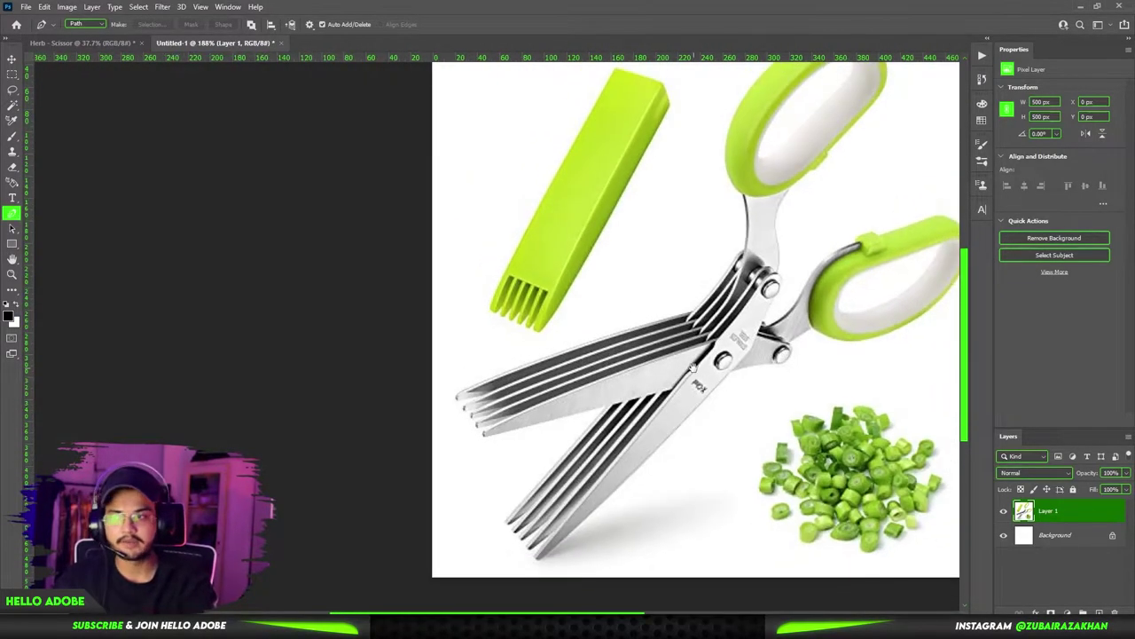
scroll(674, 362, up, 4)
scroll(759, 408, down, 2)
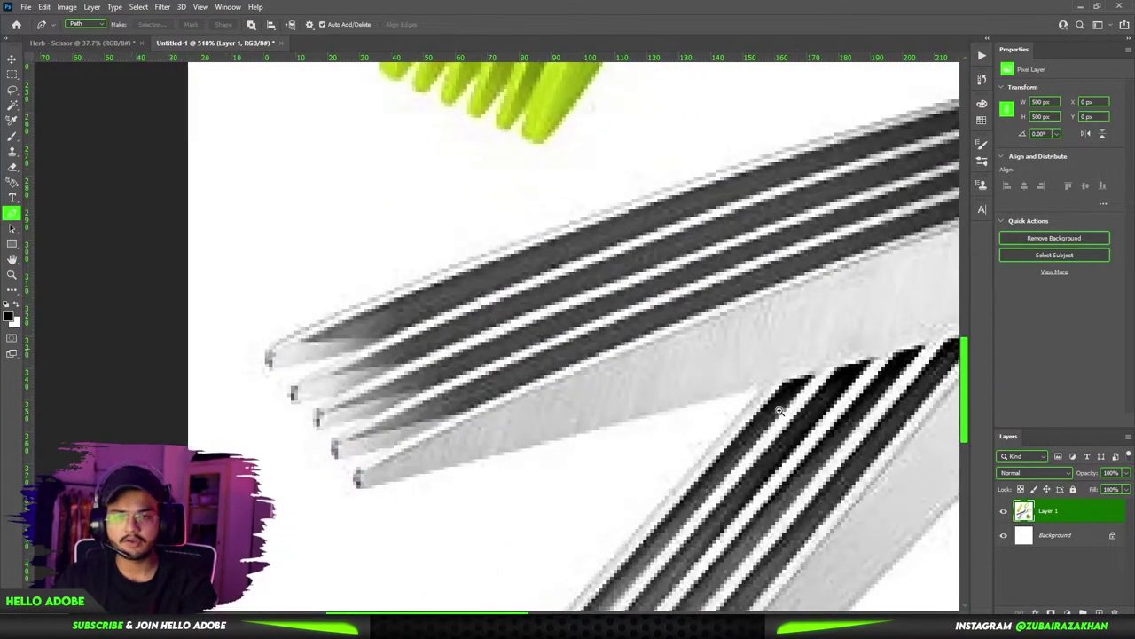
scroll(747, 414, up, 3)
click(738, 404)
scroll(629, 425, down, 2)
scroll(704, 337, up, 2)
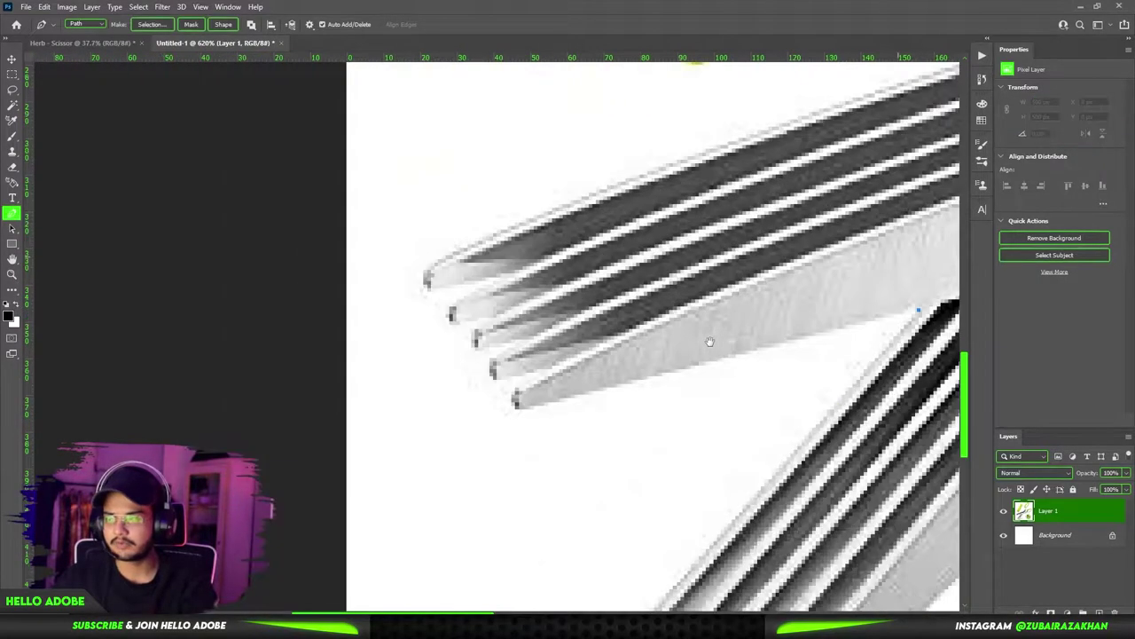
click(528, 412)
Step: Trace the path around the individual tips of the upper blade set
drag(524, 384, 552, 369)
click(524, 343)
drag(483, 350, 476, 351)
drag(466, 337, 542, 372)
click(567, 328)
click(488, 339)
drag(495, 318, 504, 309)
Step: Continue the path along the upper blades' top edge and metal arm to the base of the upper handle
scroll(549, 314, down, 3)
scroll(637, 339, up, 3)
drag(636, 339, 494, 418)
click(634, 376)
drag(720, 282, 623, 474)
drag(656, 415, 669, 400)
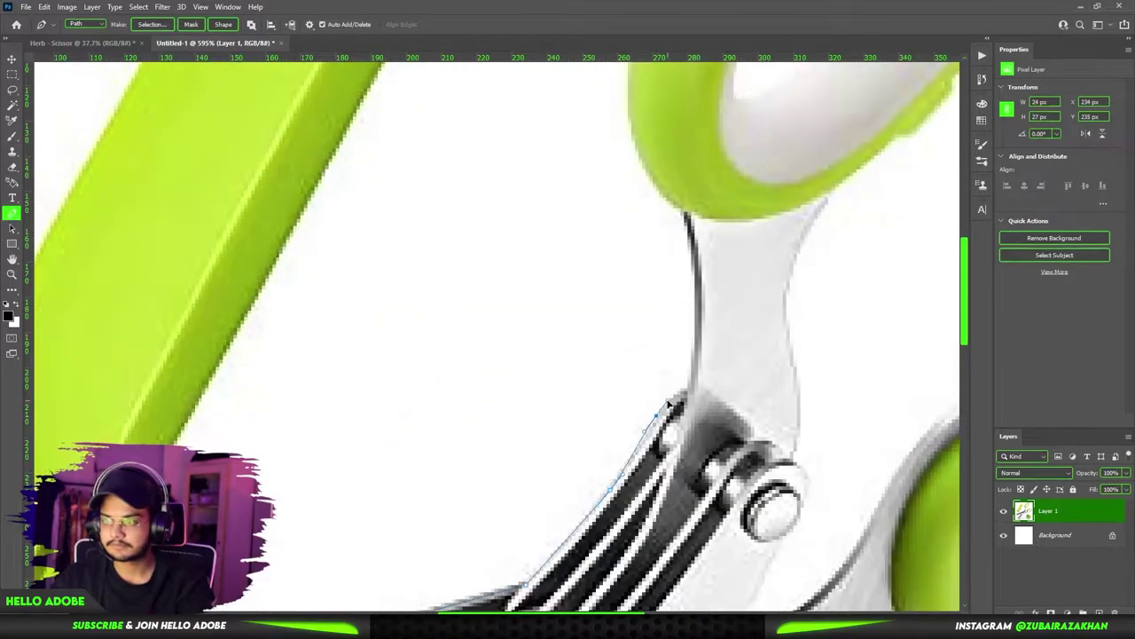
scroll(656, 355, up, 2)
scroll(634, 295, up, 2)
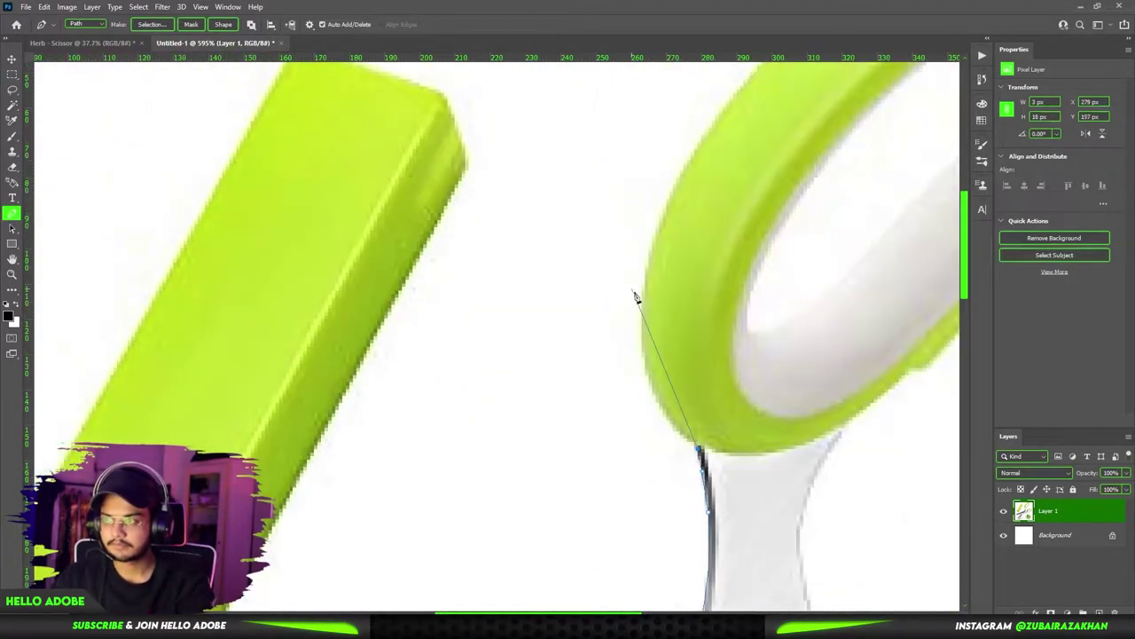
Step: Trace the path around the outer edge of the upper green handle to its small tab
scroll(659, 321, down, 5)
scroll(608, 309, up, 4)
drag(603, 310, 706, 250)
drag(771, 319, 786, 337)
drag(779, 430, 701, 366)
drag(614, 450, 676, 354)
click(677, 344)
Step: Trace the path around the upper handle's tab and down its metal arm to the round screw
scroll(677, 355, up, 3)
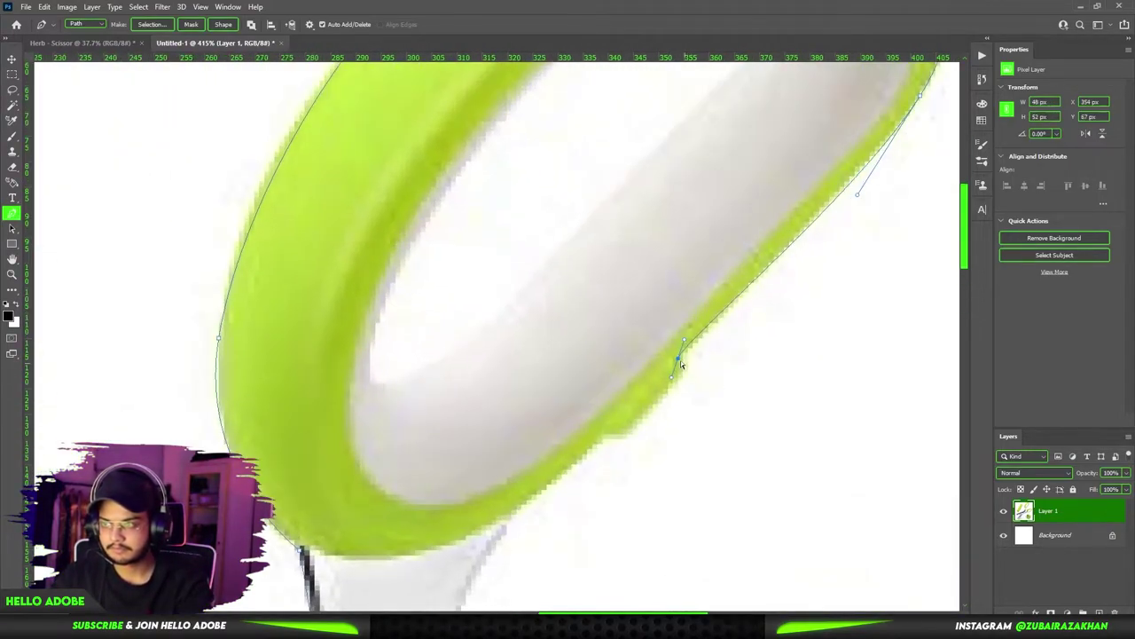
click(623, 434)
click(602, 439)
drag(520, 500, 598, 374)
drag(550, 497, 576, 435)
scroll(596, 525, down, 3)
drag(588, 365, 582, 396)
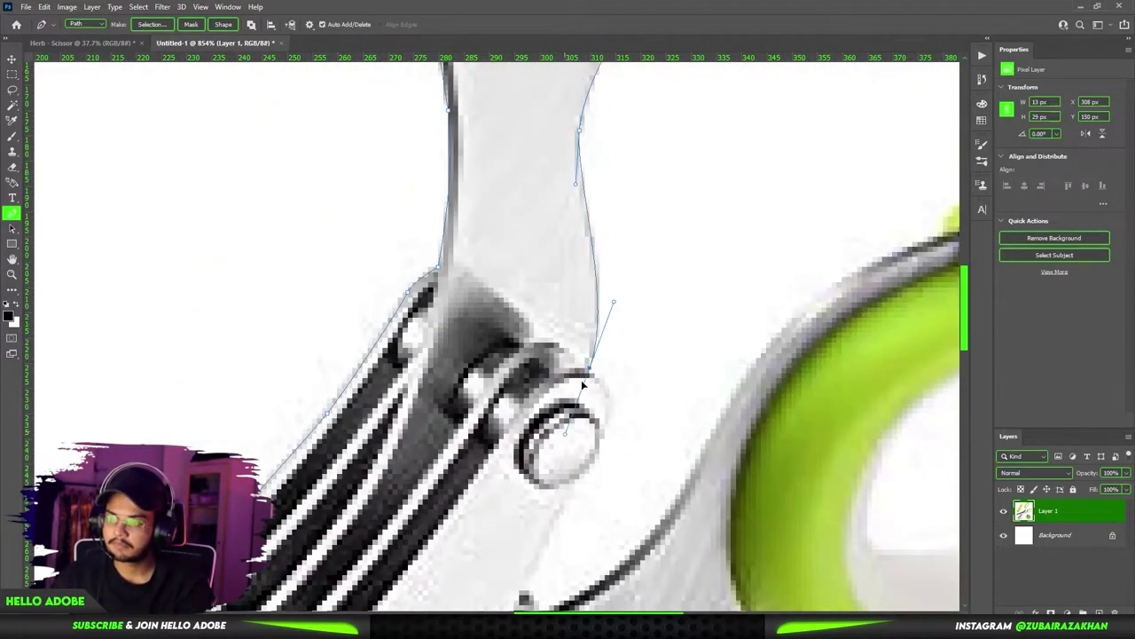
Step: Trace the path around the screw below the upper handle and into the gap between the two arms
click(610, 411)
click(564, 507)
drag(568, 493, 593, 330)
click(549, 427)
click(566, 444)
Step: Trace the path up the lower handle's metal arm and around the green tab at its end
drag(660, 386, 690, 348)
drag(652, 321, 674, 307)
drag(674, 311, 700, 279)
click(772, 251)
drag(773, 251, 683, 394)
drag(705, 366, 721, 356)
drag(746, 354, 753, 357)
click(765, 370)
Step: Trace the path around the outer edge of the lower green handle to its underside
drag(956, 309, 638, 375)
click(636, 373)
drag(733, 421, 709, 361)
drag(656, 392, 632, 274)
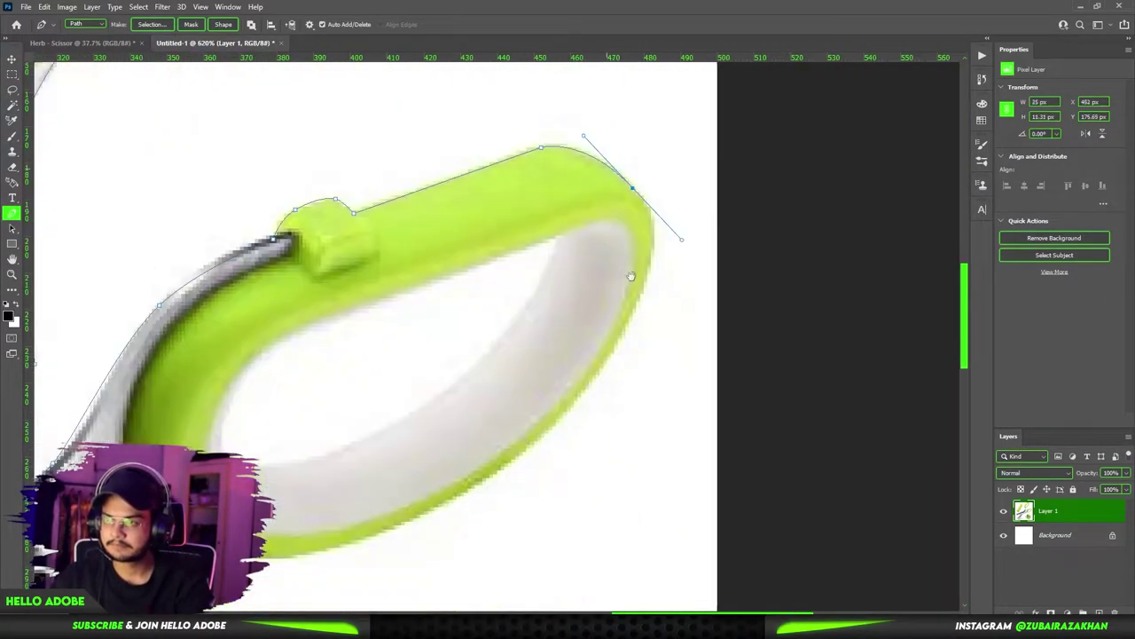
drag(569, 412, 593, 314)
scroll(538, 375, left, 4)
scroll(515, 367, down, 2)
drag(517, 354, 432, 367)
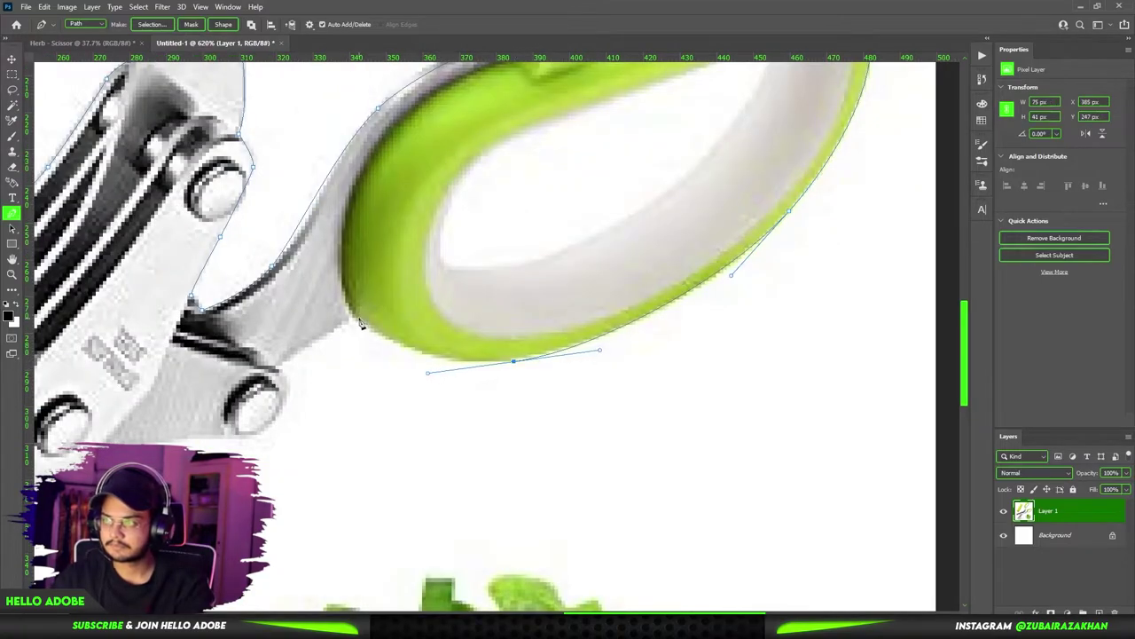
Step: Continue the path under the lower arm, around its screw and down the outer edge of the lower blade
scroll(443, 368, left, 3)
drag(454, 418, 482, 363)
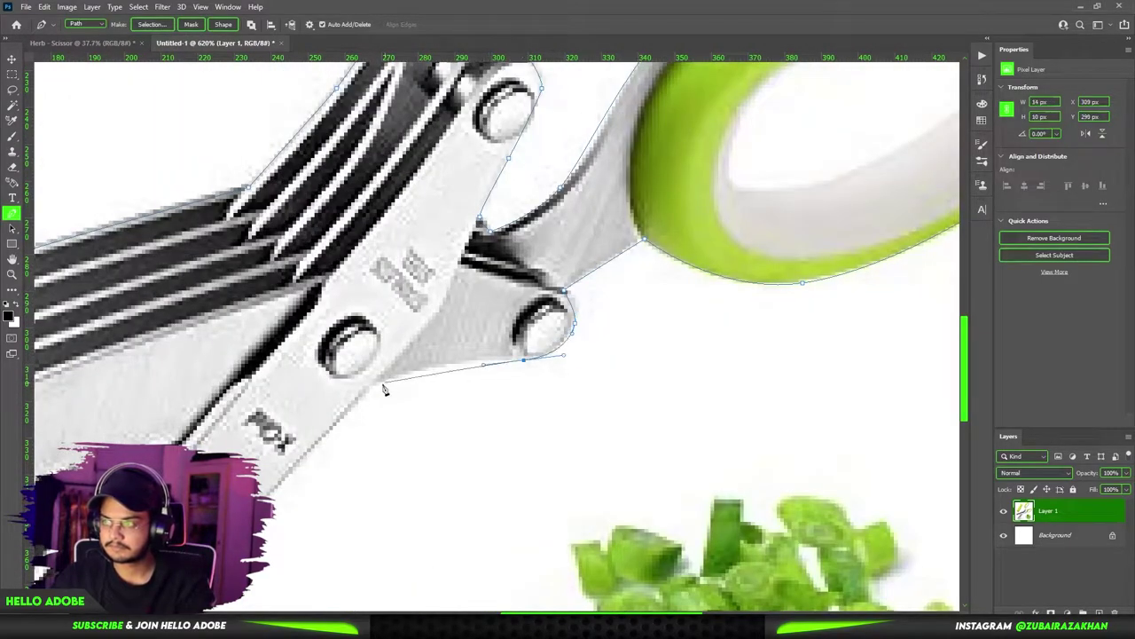
drag(368, 384, 334, 404)
drag(360, 391, 585, 178)
alt+click(593, 170)
drag(241, 541, 616, 230)
click(466, 408)
Step: Trace the path around the individual tips of the lower blade set
drag(324, 466, 312, 452)
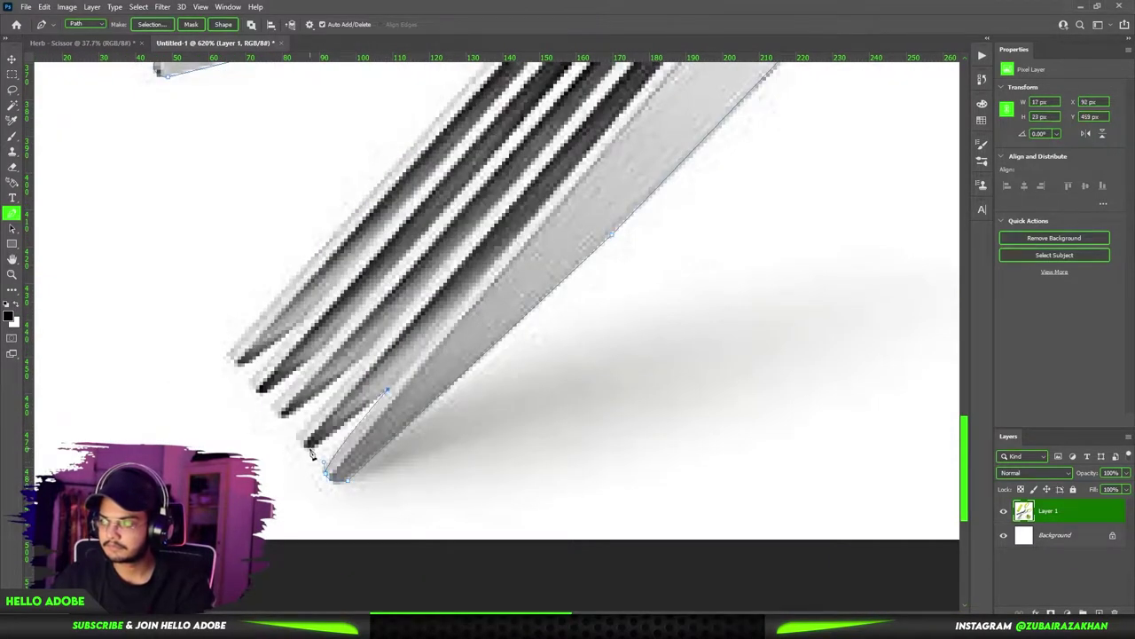
click(367, 360)
click(278, 417)
click(318, 352)
drag(270, 400, 302, 464)
click(256, 396)
click(301, 326)
click(236, 366)
Step: Run the path up the lower blades' inner edge and close it where the two blade sets meet
click(580, 150)
drag(650, 275, 532, 275)
drag(781, 151, 670, 364)
drag(694, 358, 713, 358)
scroll(712, 357, down, 2)
scroll(597, 337, up, 3)
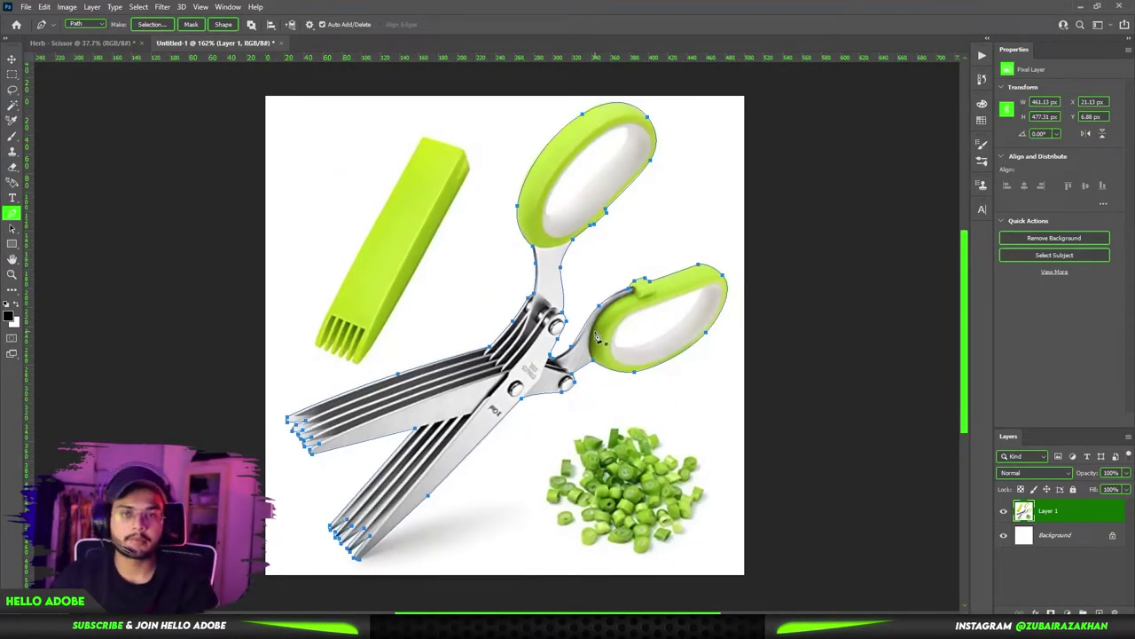
scroll(596, 336, down, 3)
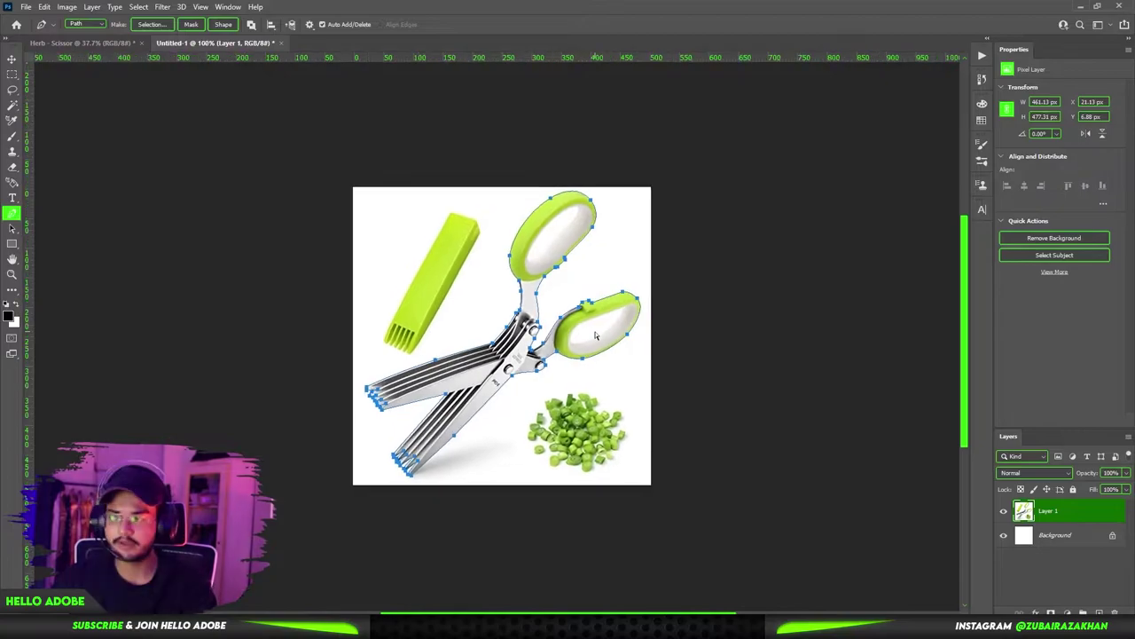
scroll(596, 335, up, 4)
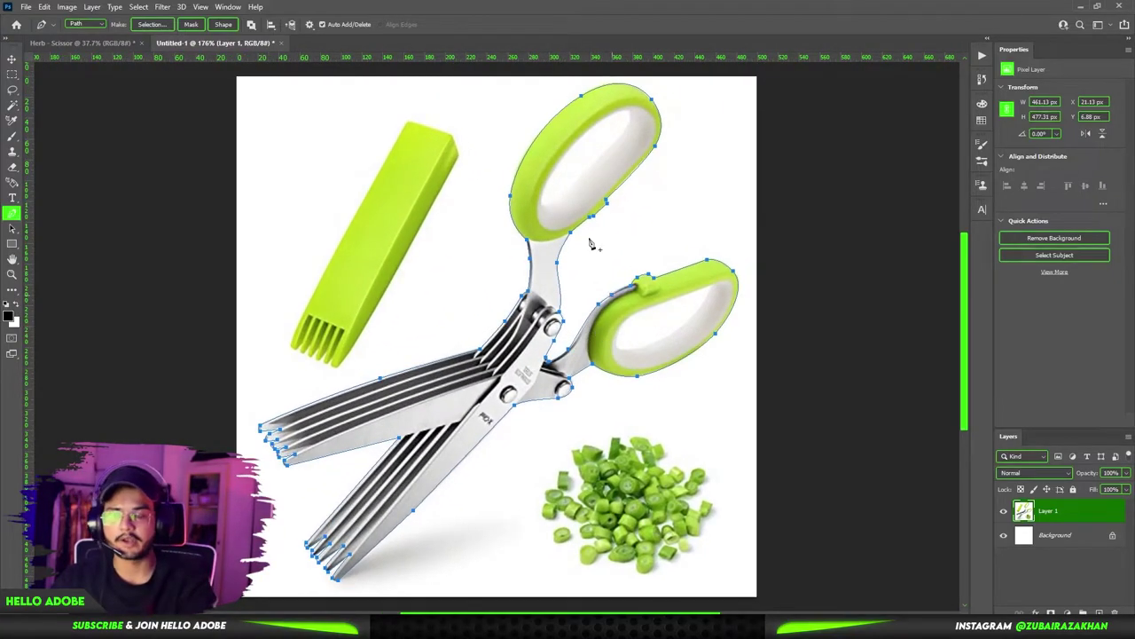
Step: Make a new anti-aliased selection from the scissors path with a feather radius of 0 pixels
right_click(580, 167)
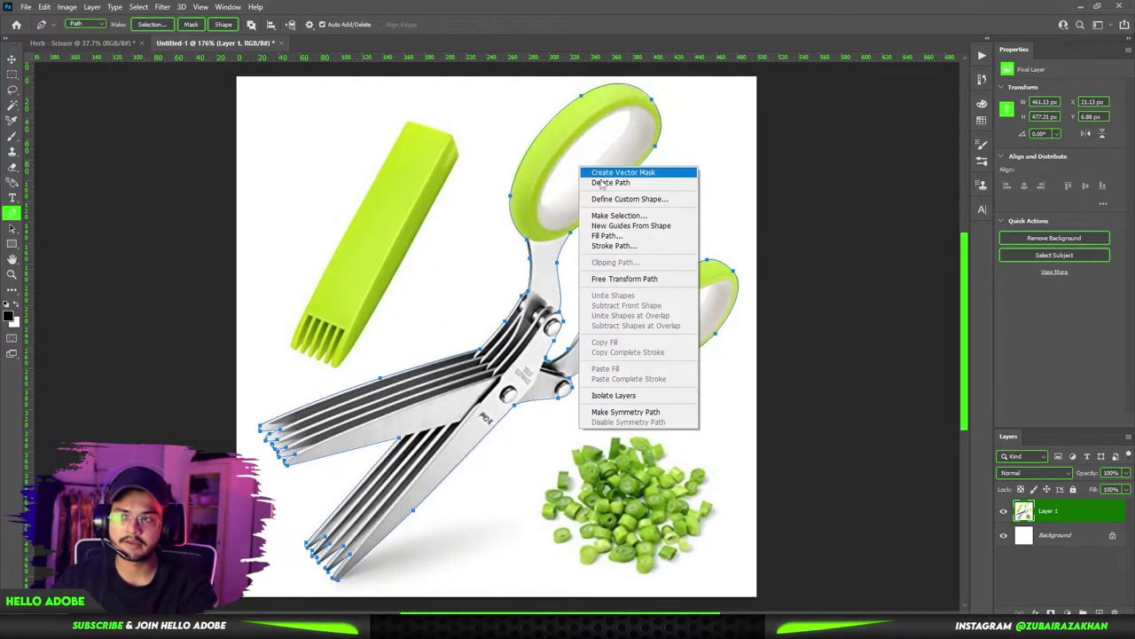
click(639, 217)
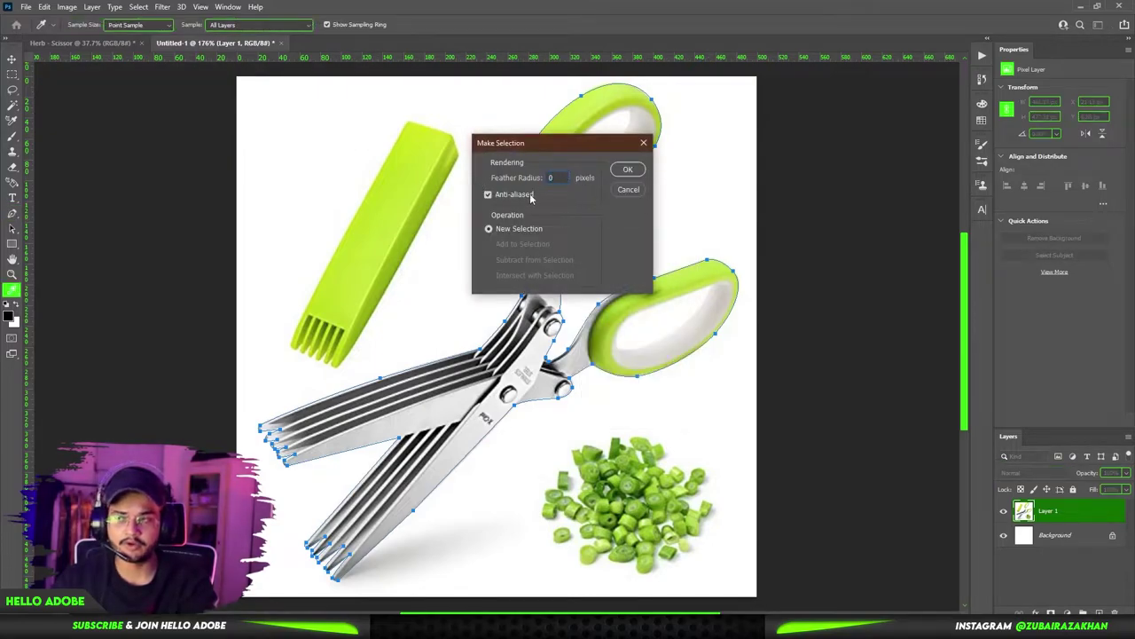
click(628, 171)
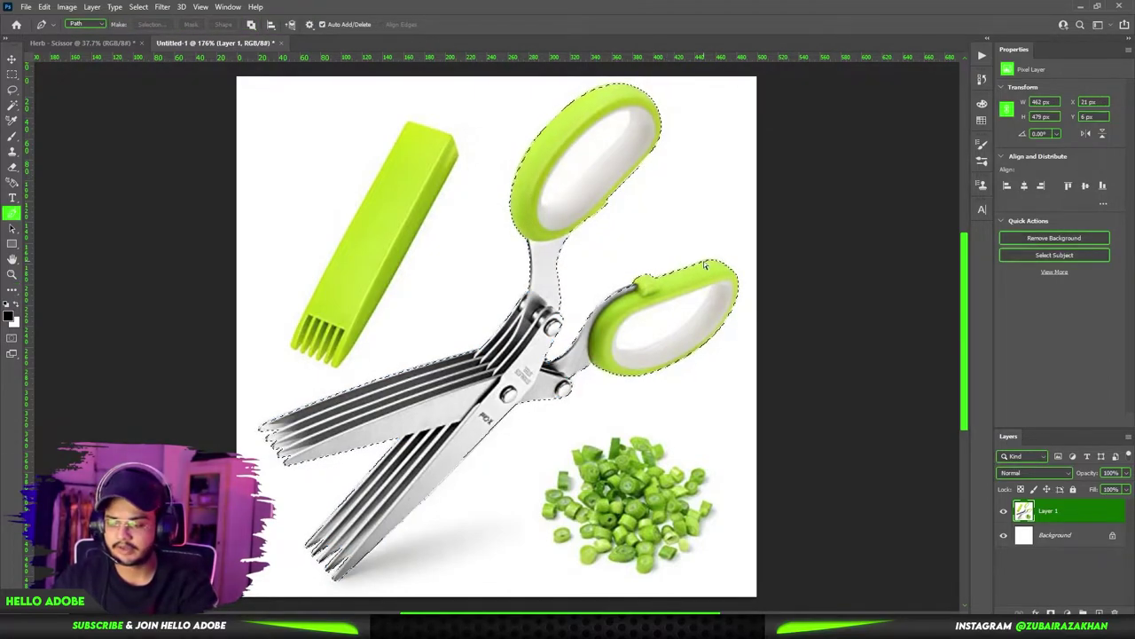
Step: Copy the selected scissors onto a new layer, deselect, and hide Layer 1 and the Background
key(ctrl+shift+alt+n)
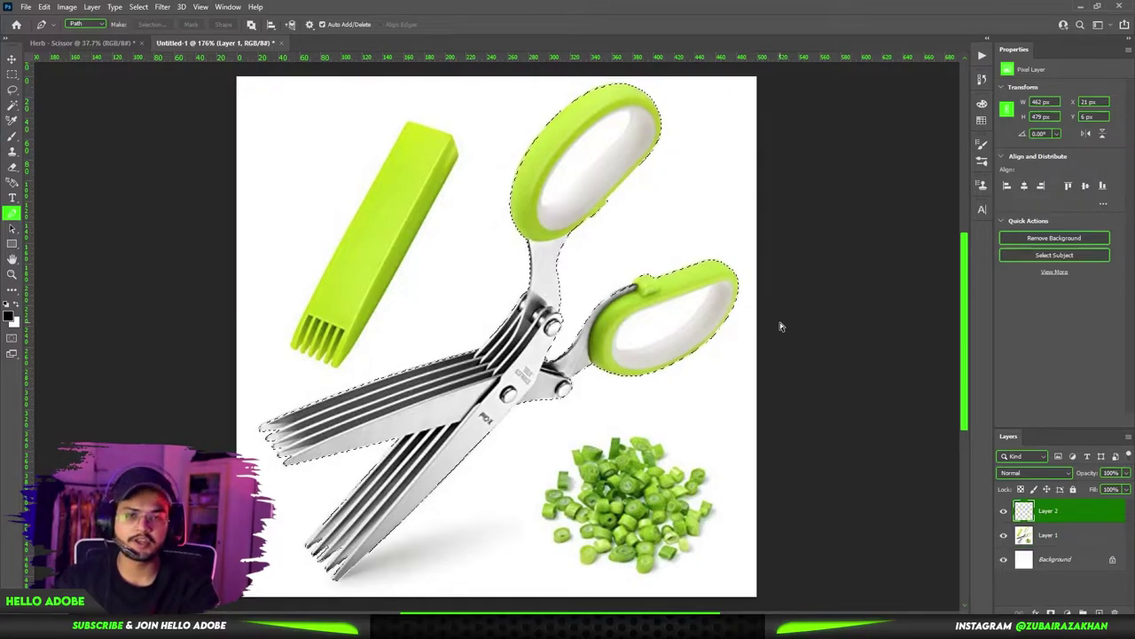
key(ctrl+d)
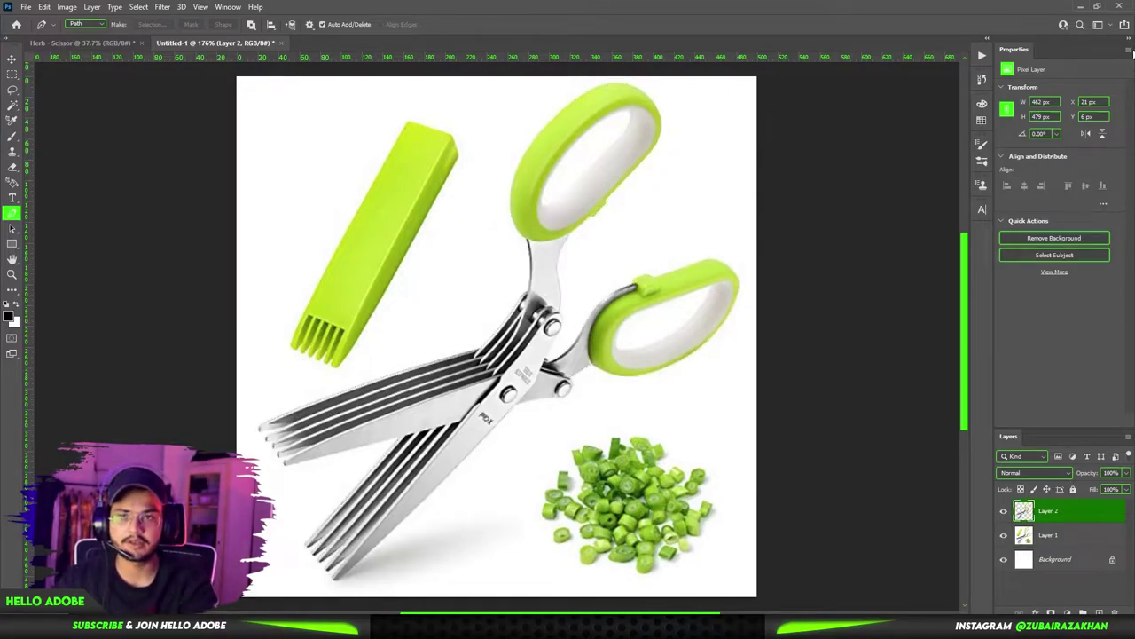
click(1130, 51)
click(1099, 69)
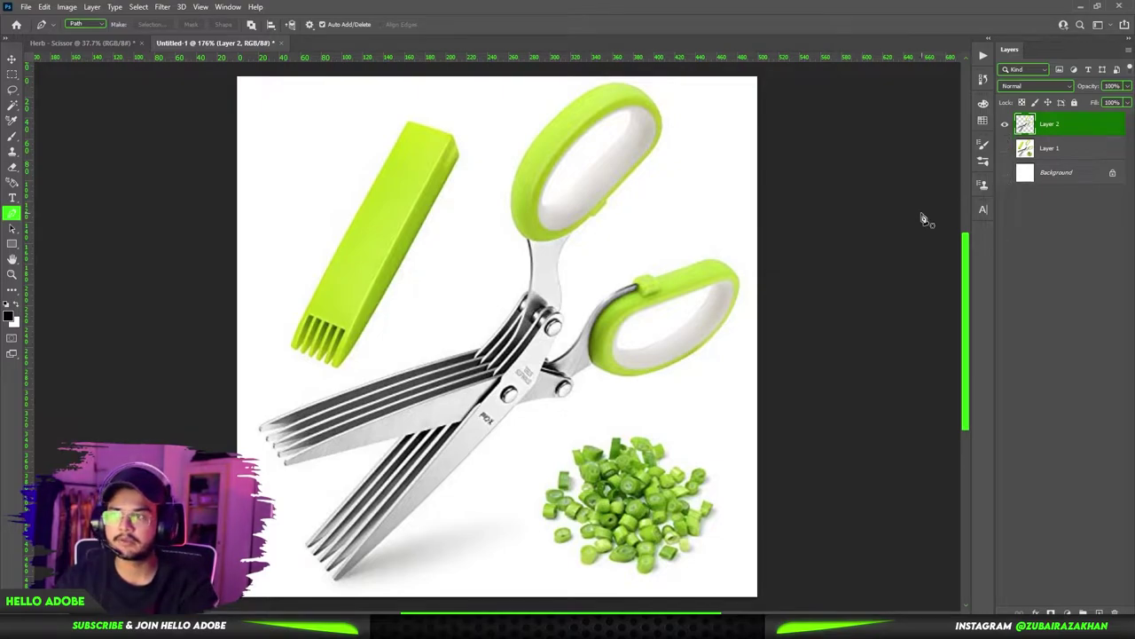
key(v)
drag(613, 330, 585, 317)
key(ctrl+z)
Step: With the Pen Tool, trace the upper inner edge of the white opening in the lower handle
scroll(646, 321, up, 8)
drag(671, 345, 691, 365)
key(p)
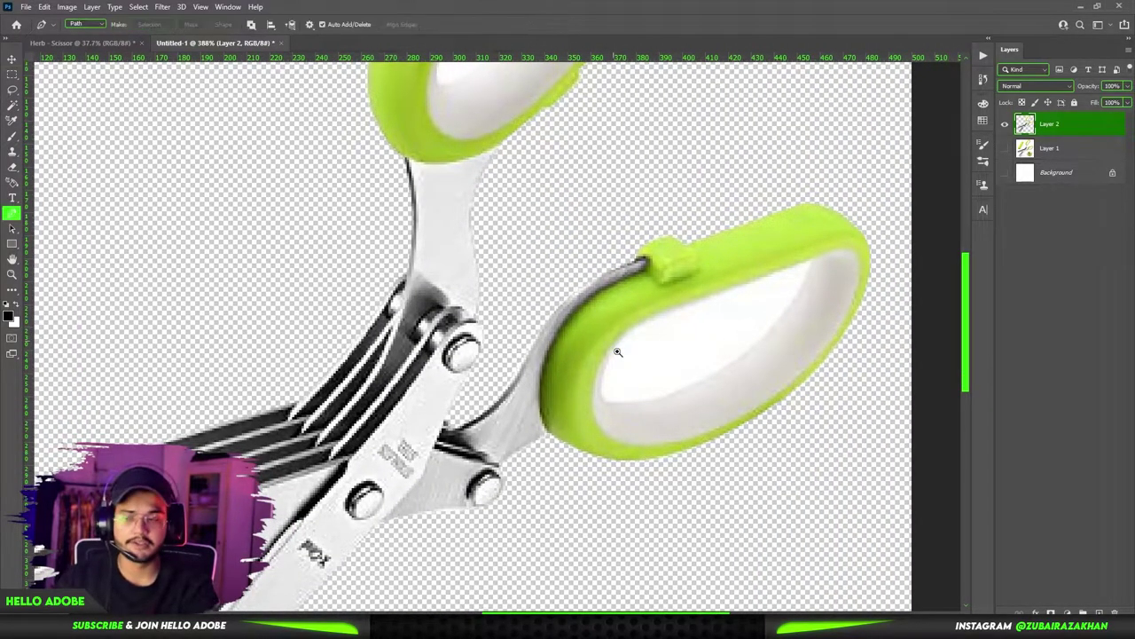
scroll(608, 435, up, 3)
click(590, 436)
drag(626, 341, 659, 308)
click(761, 277)
drag(810, 266, 627, 356)
click(766, 294)
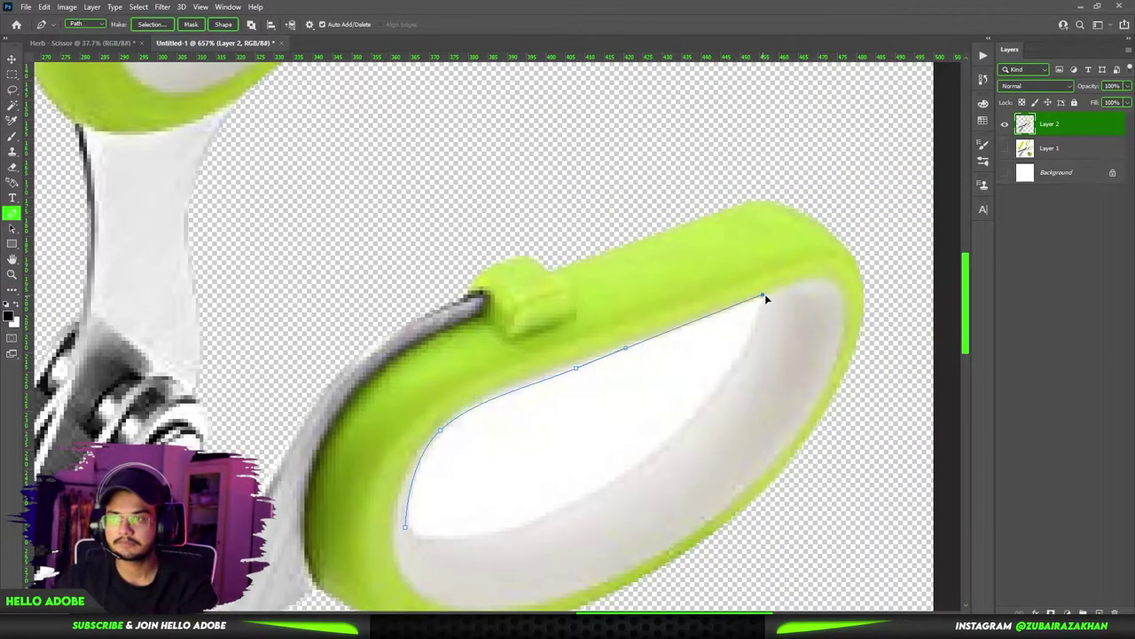
Step: Close the path around the lower handle's opening, convert it to a selection and delete the white inside
scroll(682, 517, down, 5)
scroll(682, 517, up, 2)
drag(688, 290, 620, 333)
drag(436, 362, 403, 311)
key(ctrl+Return)
key(ctrl+0)
Step: Trace the upper handle's opening with the Pen Tool, convert the path to a selection and delete the white inside
drag(670, 130, 646, 262)
click(537, 353)
mouse_move(497, 295)
mouse_down()
mouse_move(545, 297)
mouse_move(578, 265)
mouse_up()
mouse_move(669, 190)
mouse_down()
mouse_move(699, 184)
mouse_move(677, 233)
mouse_up()
click(588, 322)
click(537, 353)
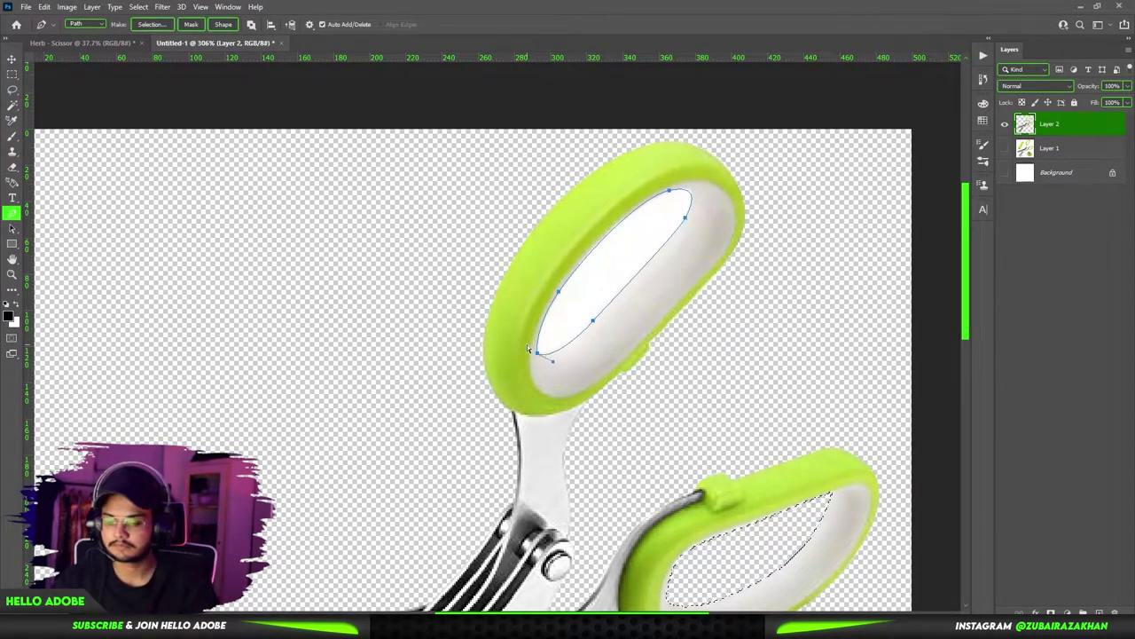
key(ctrl+Return)
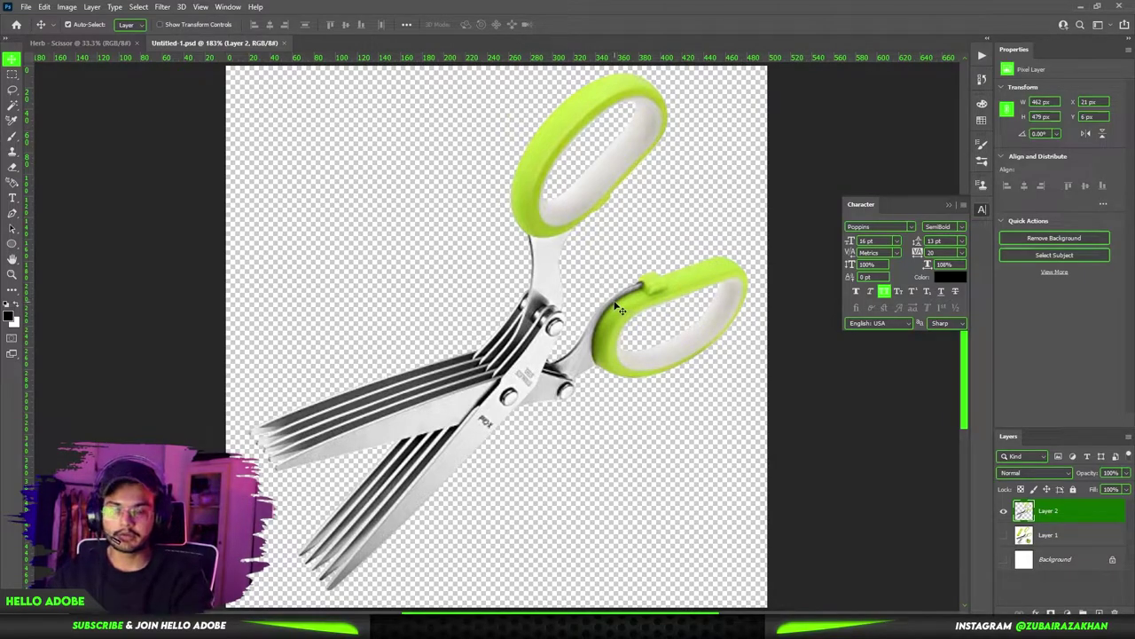
Step: Move the cut-out scissors from Untitled-1.psd into the Herb - Scissor document
drag(541, 335, 563, 328)
drag(618, 402, 536, 396)
drag(499, 362, 402, 312)
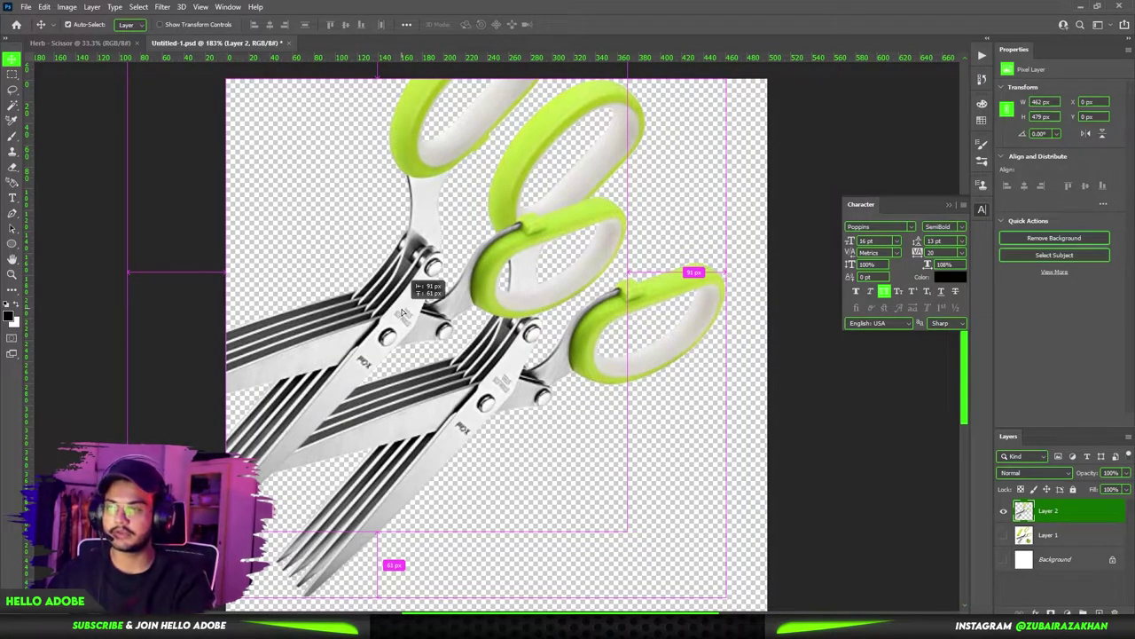
drag(402, 312, 462, 327)
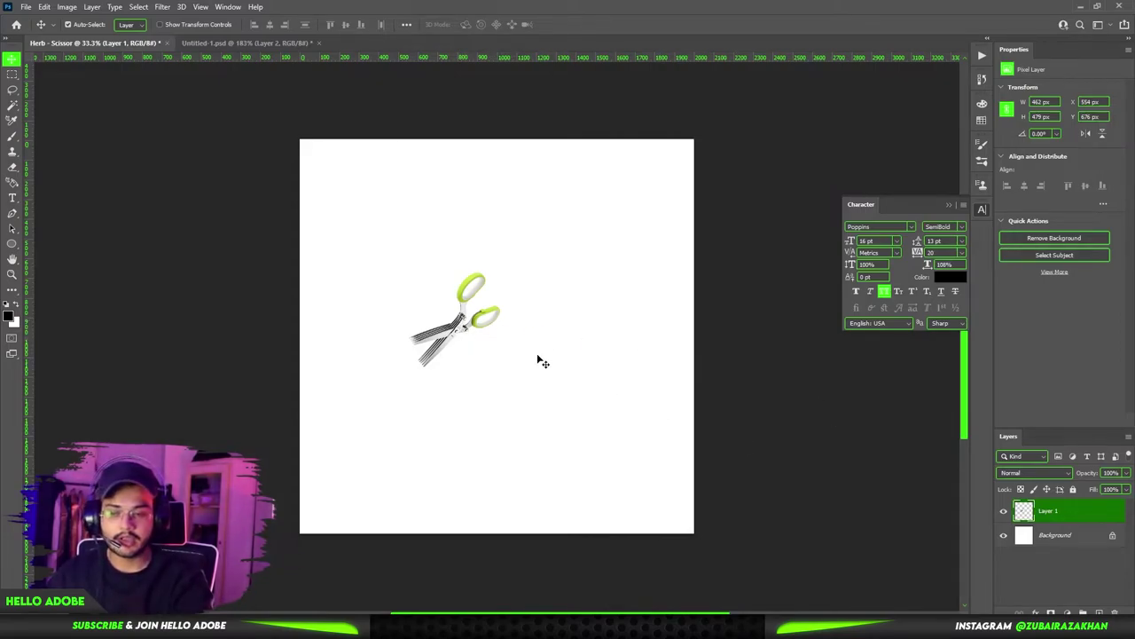
scroll(494, 348, up, 2)
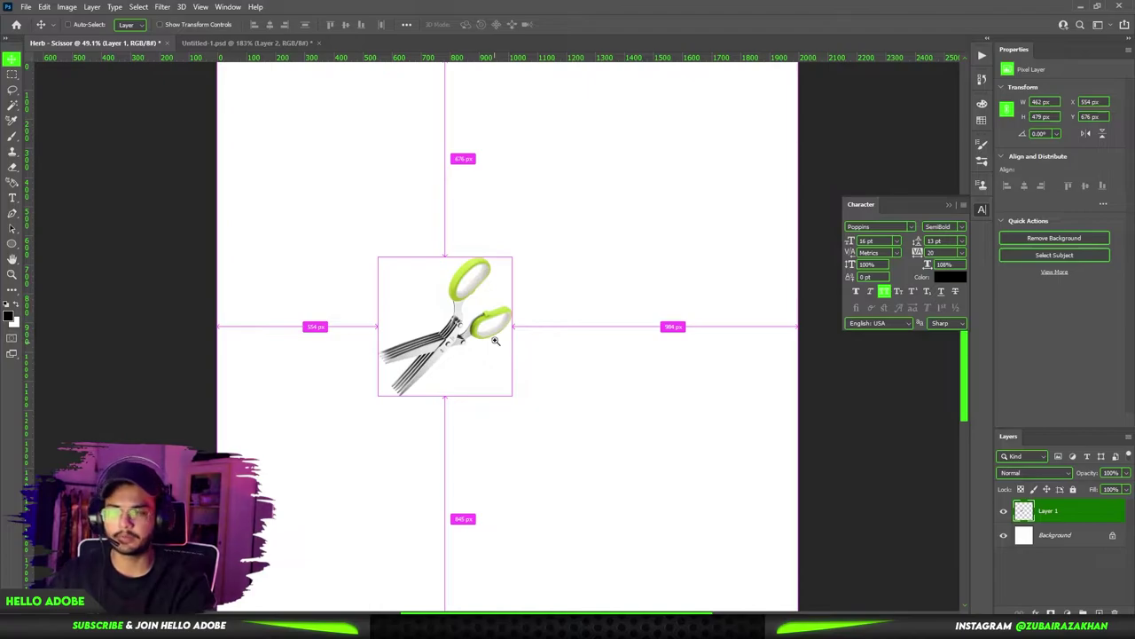
scroll(495, 337, down, 1)
scroll(497, 333, up, 1)
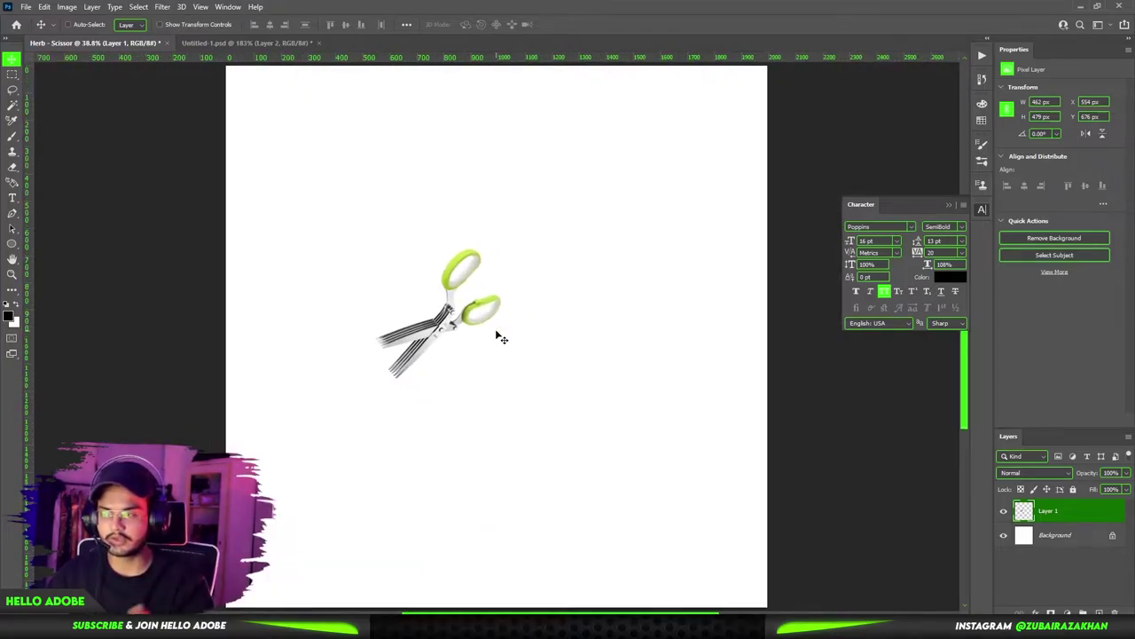
Step: Hide the scissors layer in the Herb - Scissor document to leave a blank canvas
click(1004, 512)
scroll(653, 447, down, 3)
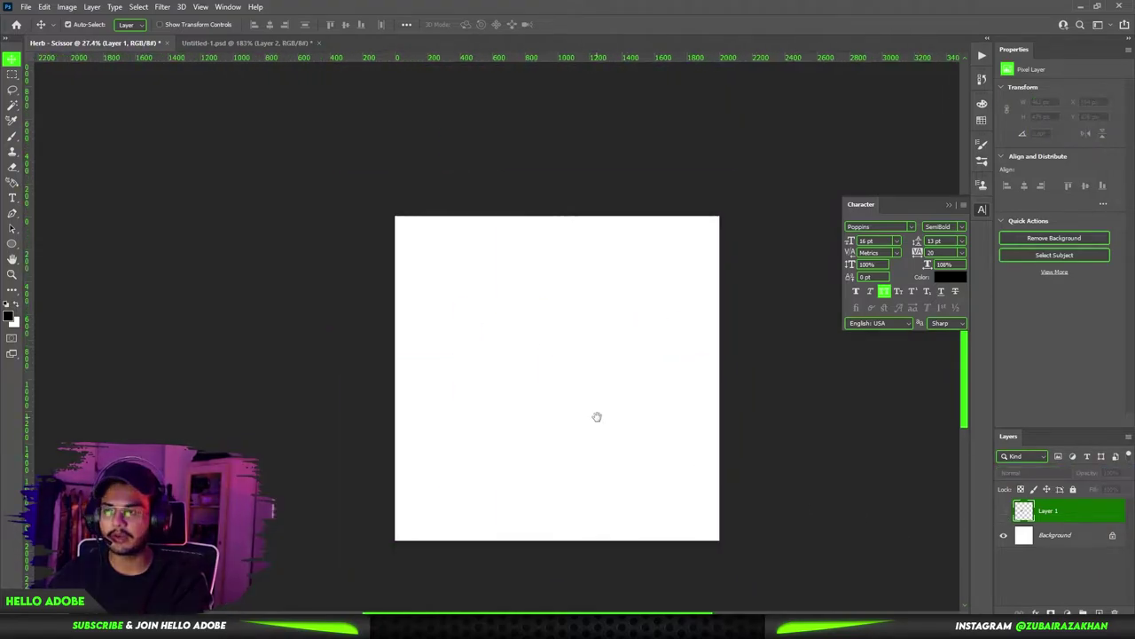
drag(595, 411, 648, 385)
scroll(692, 415, up, 2)
scroll(694, 408, down, 1)
drag(692, 415, 662, 414)
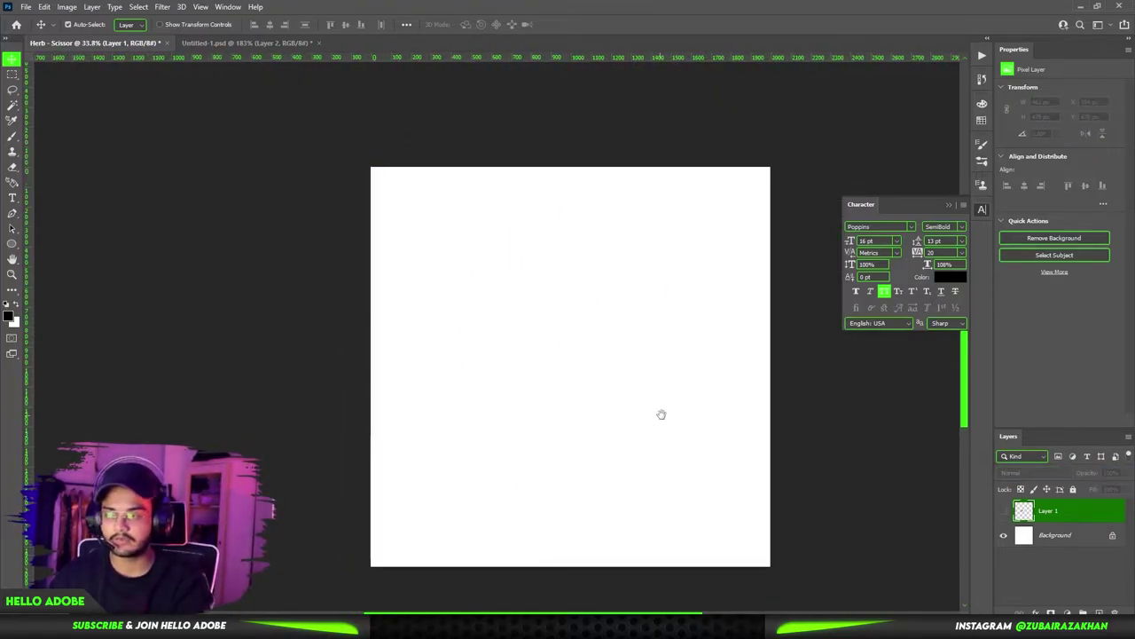
key(ctrl+0)
key(u)
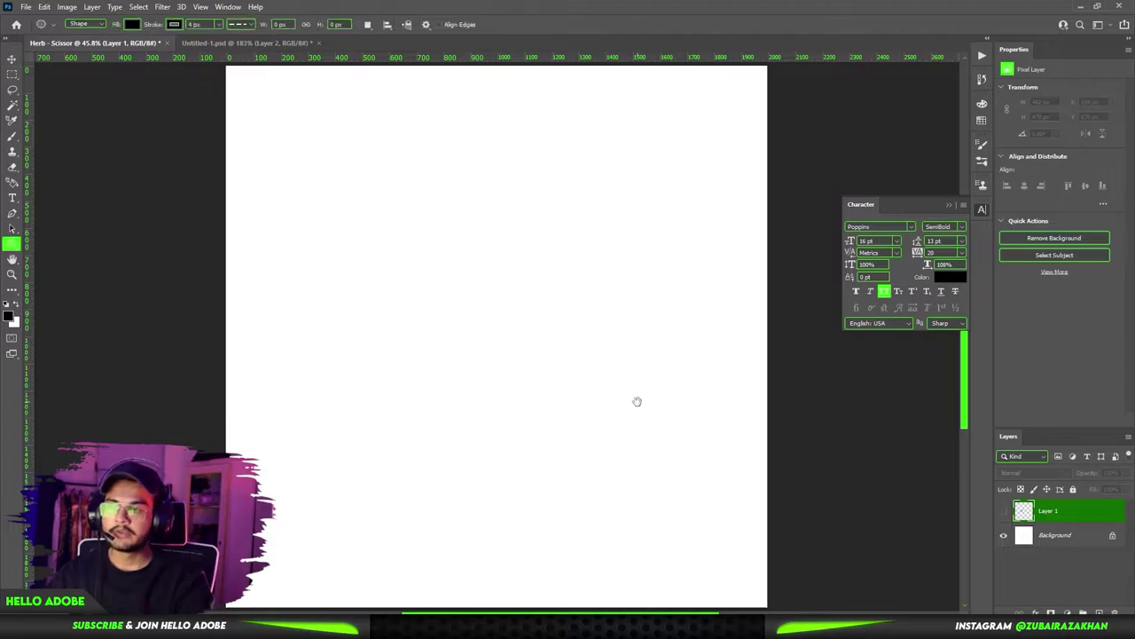
scroll(697, 408, down, 1)
click(1003, 513)
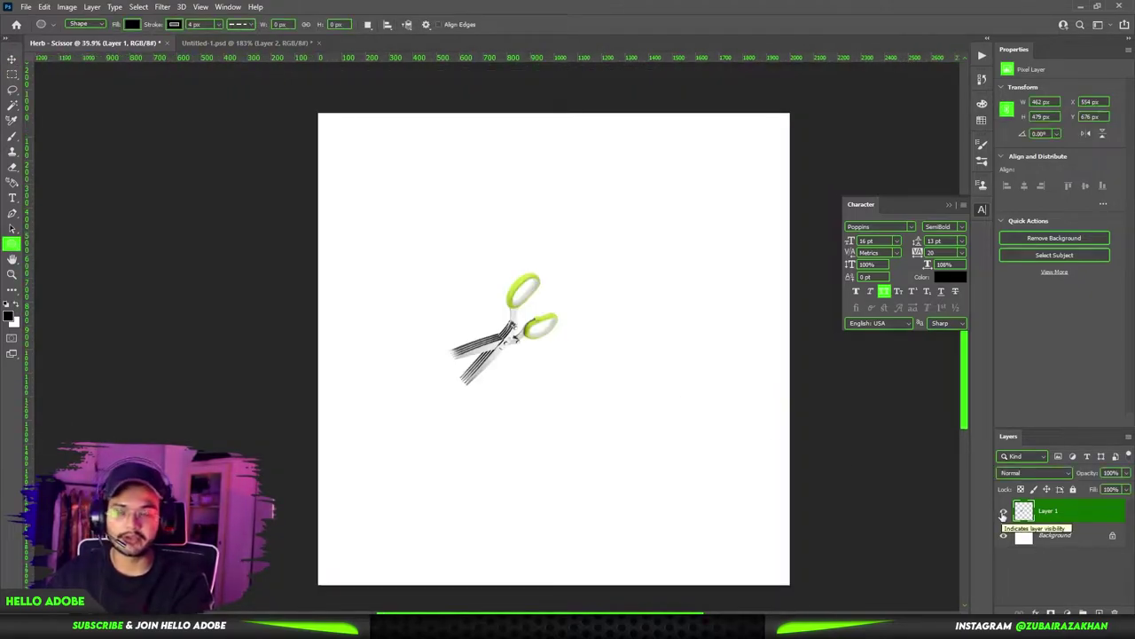
click(1003, 512)
scroll(651, 403, right, 1)
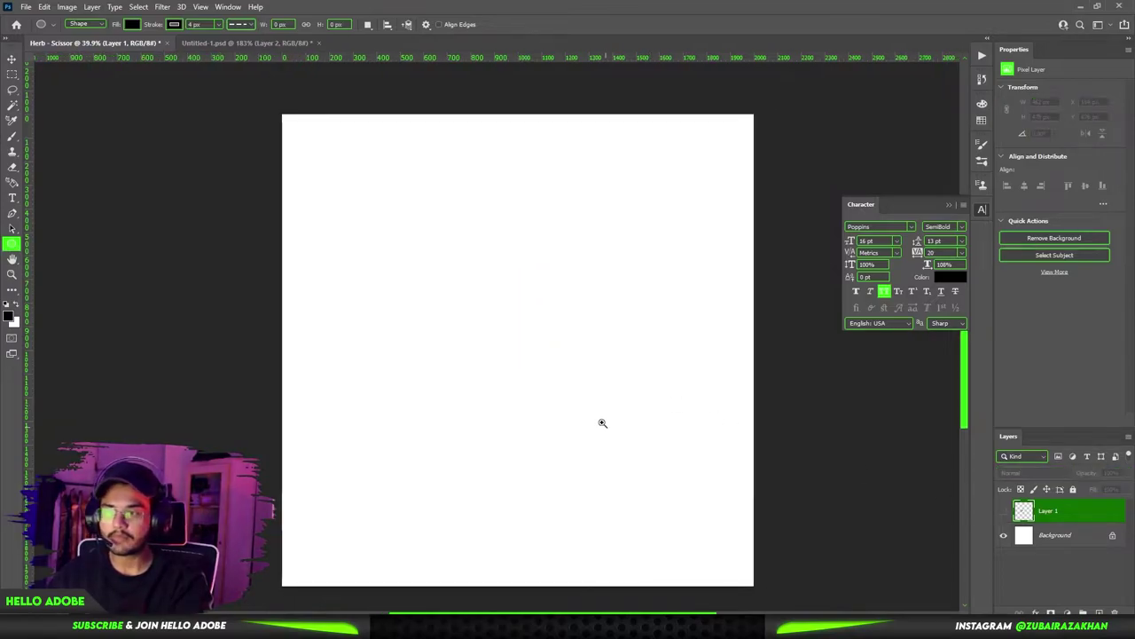
drag(604, 425, 561, 441)
drag(560, 442, 601, 418)
drag(499, 458, 600, 437)
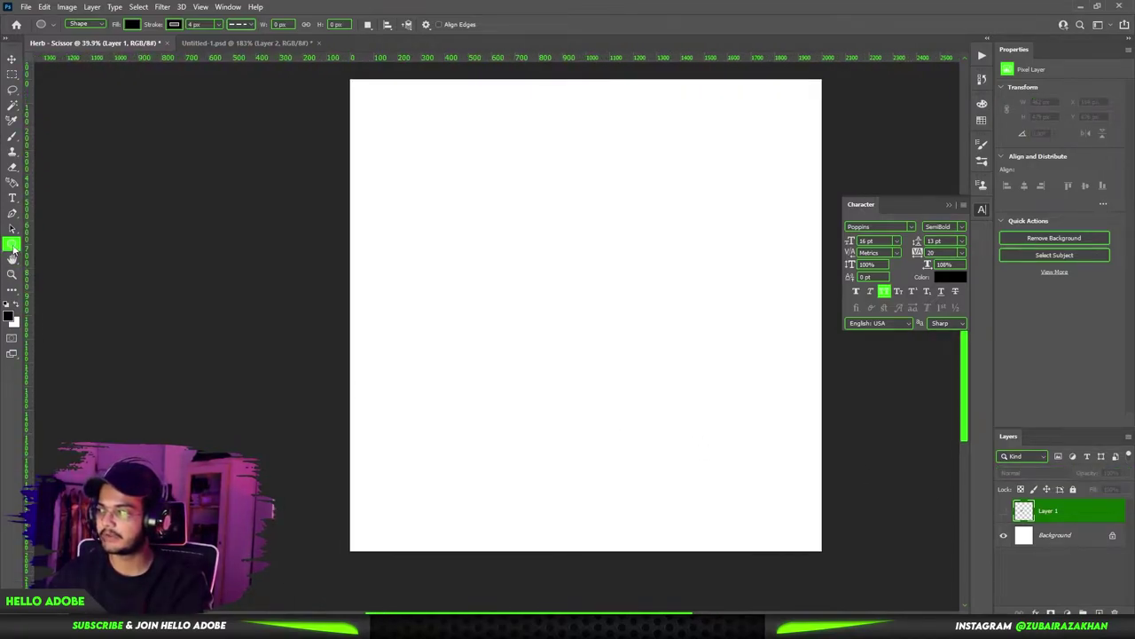
Step: Draw a rectangle about 2431 x 577 px across the bottom of the canvas, extending past both side edges
right_click(13, 250)
click(56, 248)
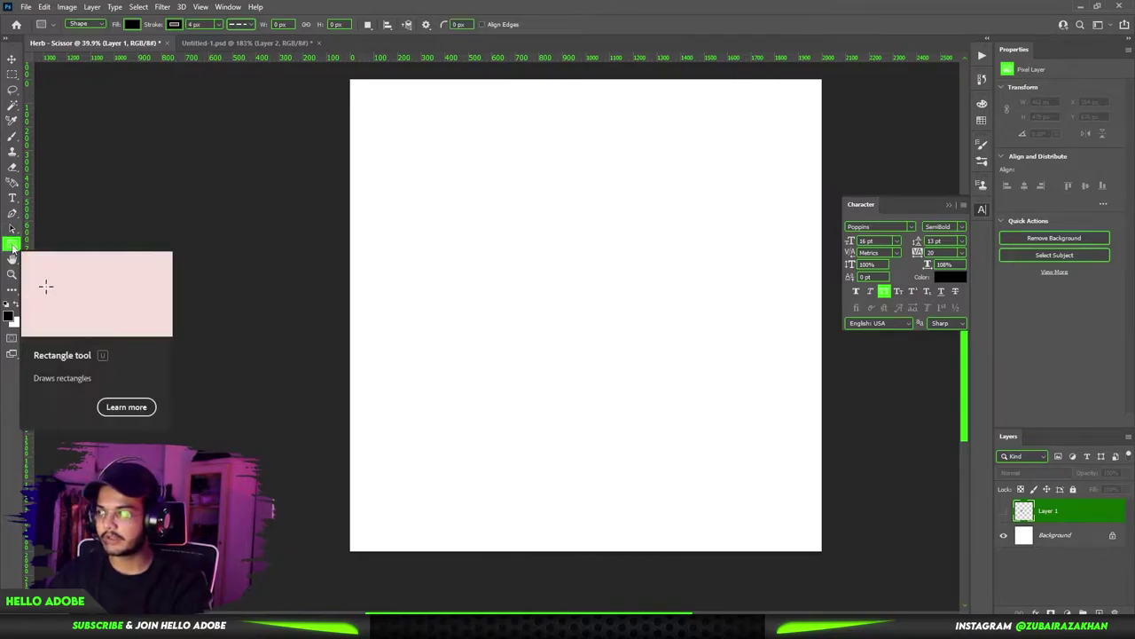
right_click(13, 250)
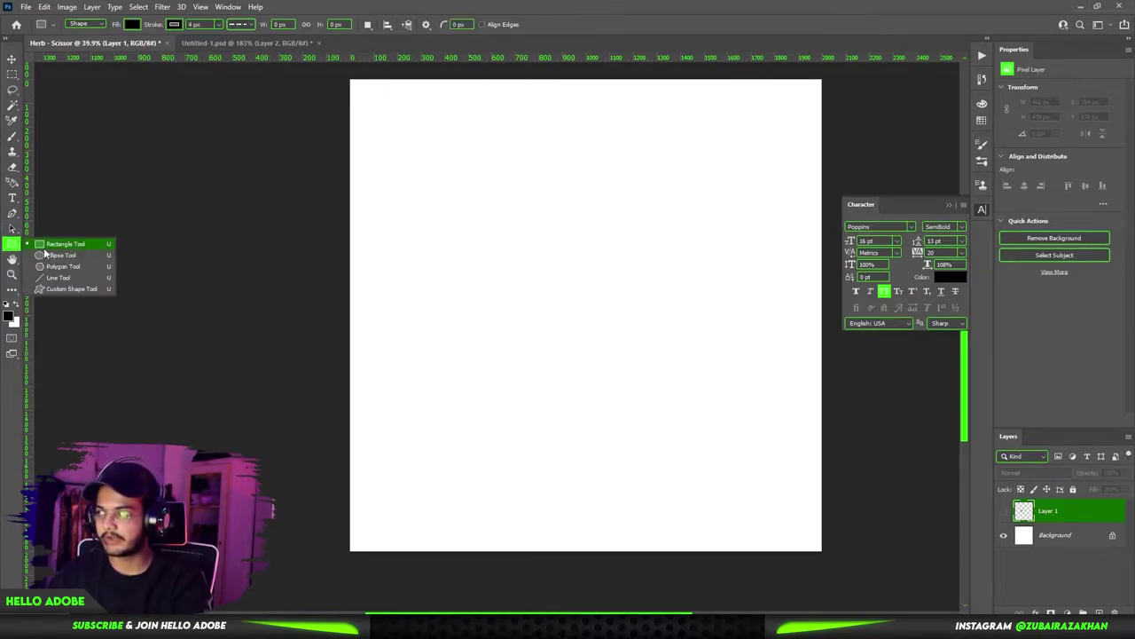
click(45, 251)
drag(301, 439, 874, 574)
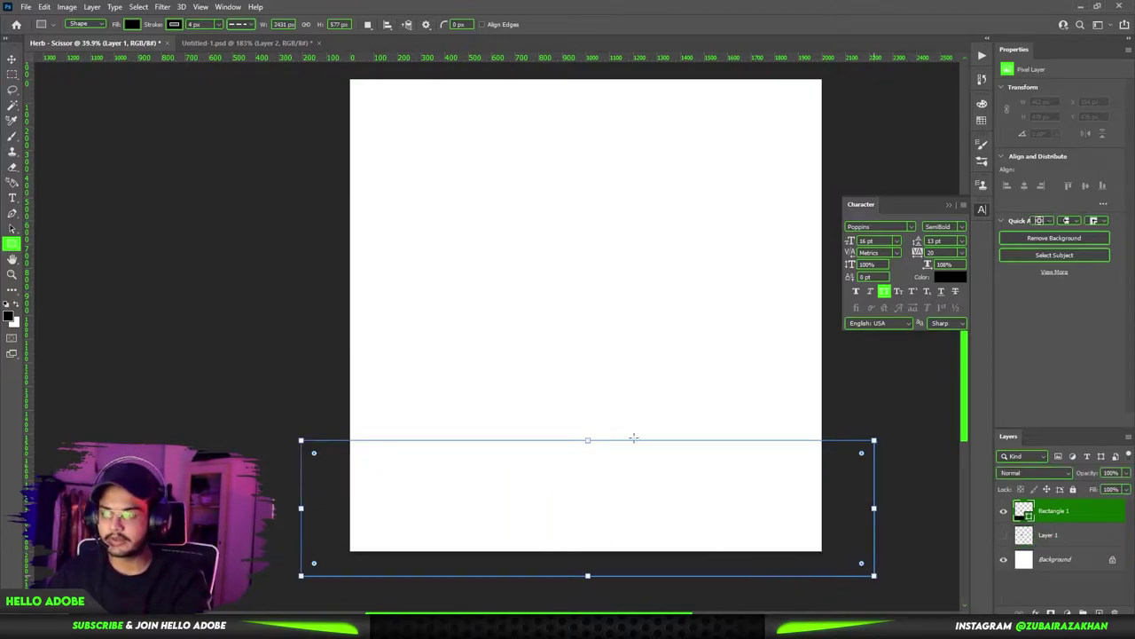
Step: Remove the bottom rectangle's stroke and fill it with the recently used dark green
click(180, 24)
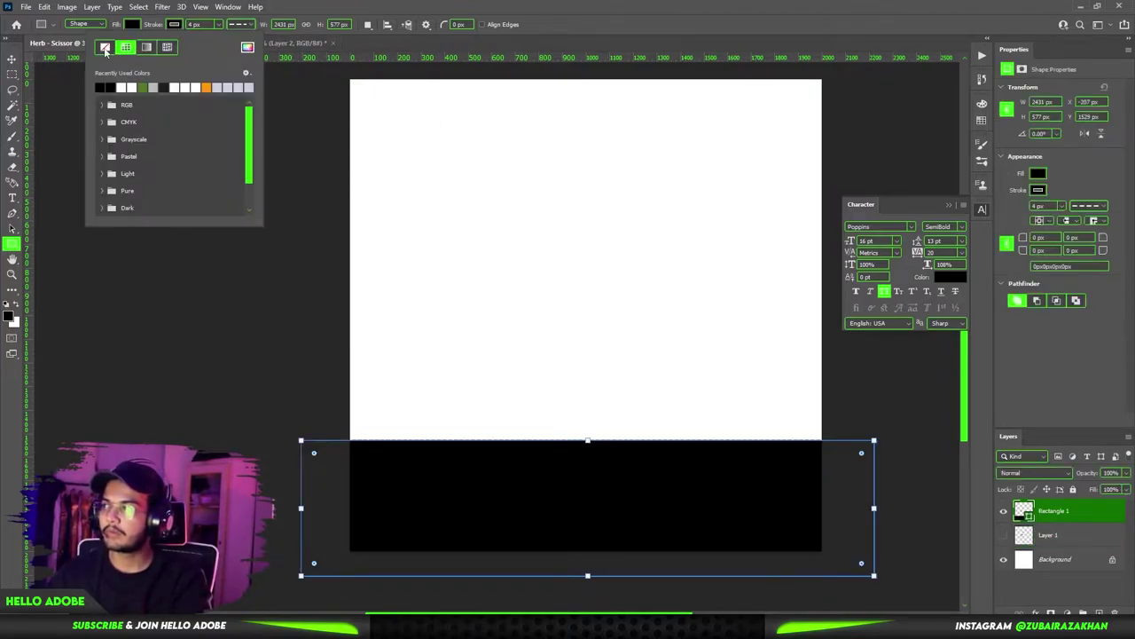
click(105, 49)
click(132, 24)
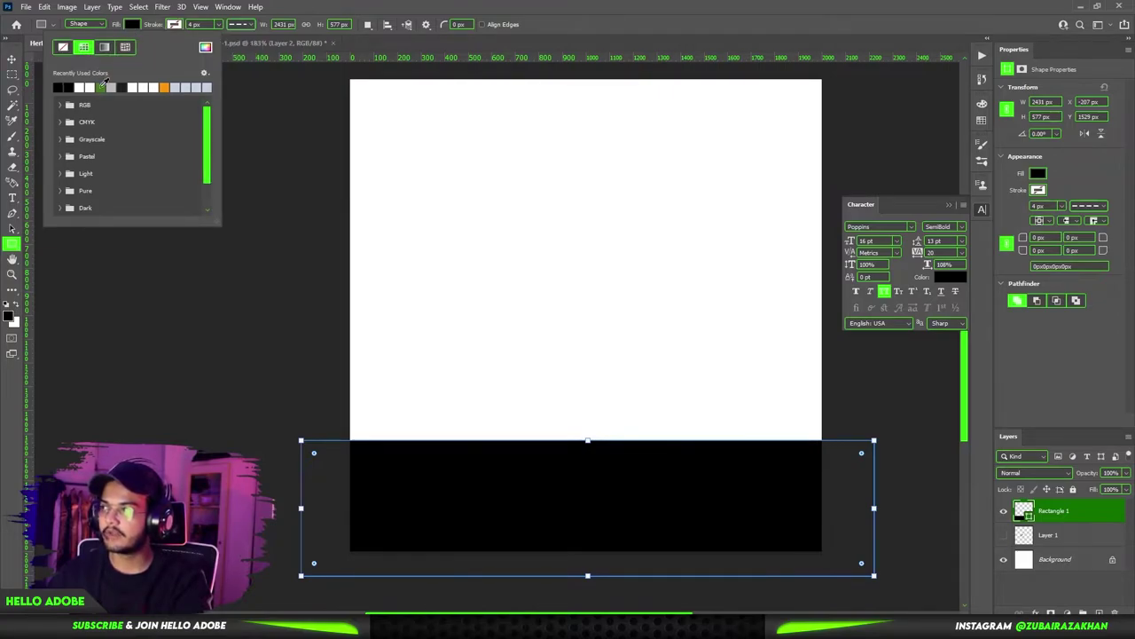
click(105, 86)
Step: Move the green bottom rectangle slightly lower, to about Y 1554 px
key(v)
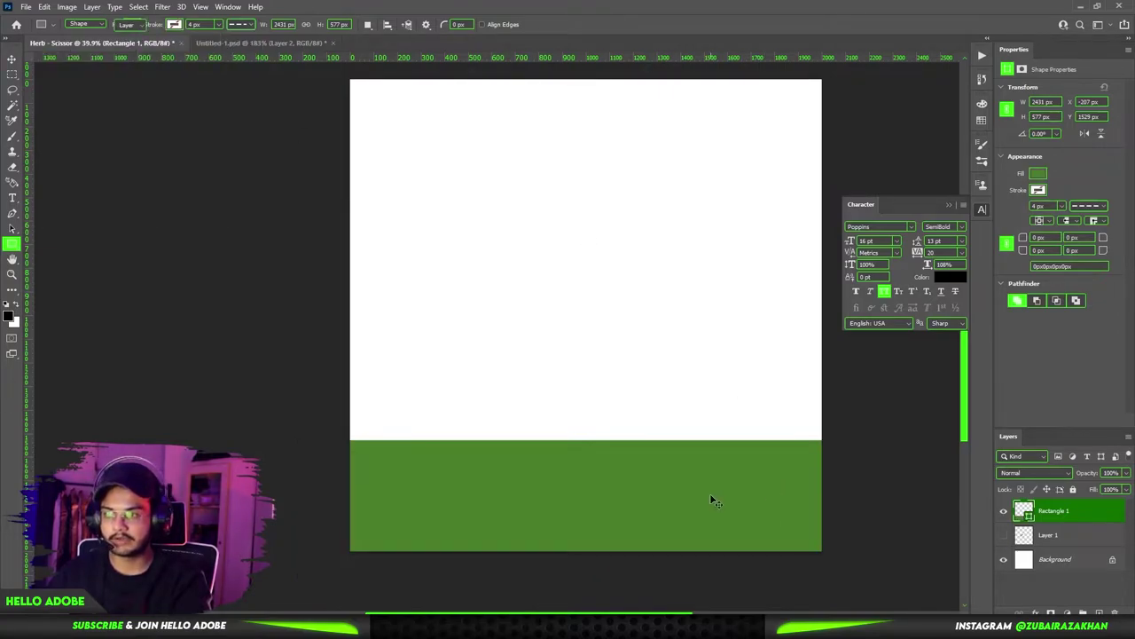
drag(730, 496, 730, 467)
scroll(620, 454, down, 2)
mouse_move(597, 419)
mouse_down()
mouse_move(629, 428)
mouse_move(616, 426)
mouse_up()
Step: Draw a vertical green rectangle along the canvas's right side and resize it to about 685 x 2000 px at X 1315 px, Y 0 px
key(u)
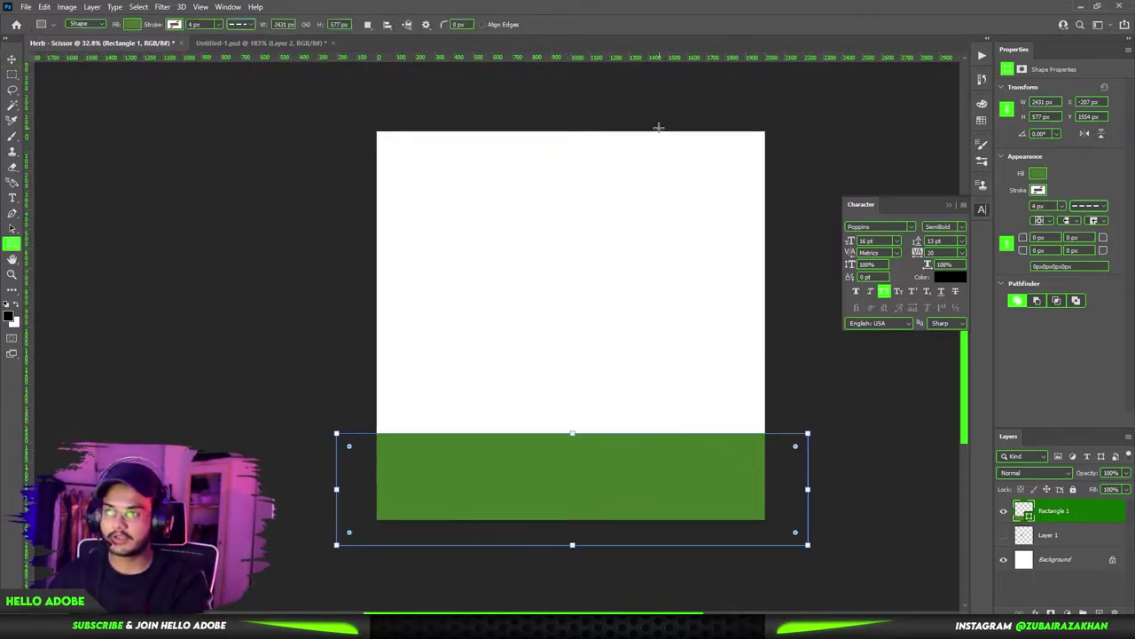
drag(634, 114, 766, 552)
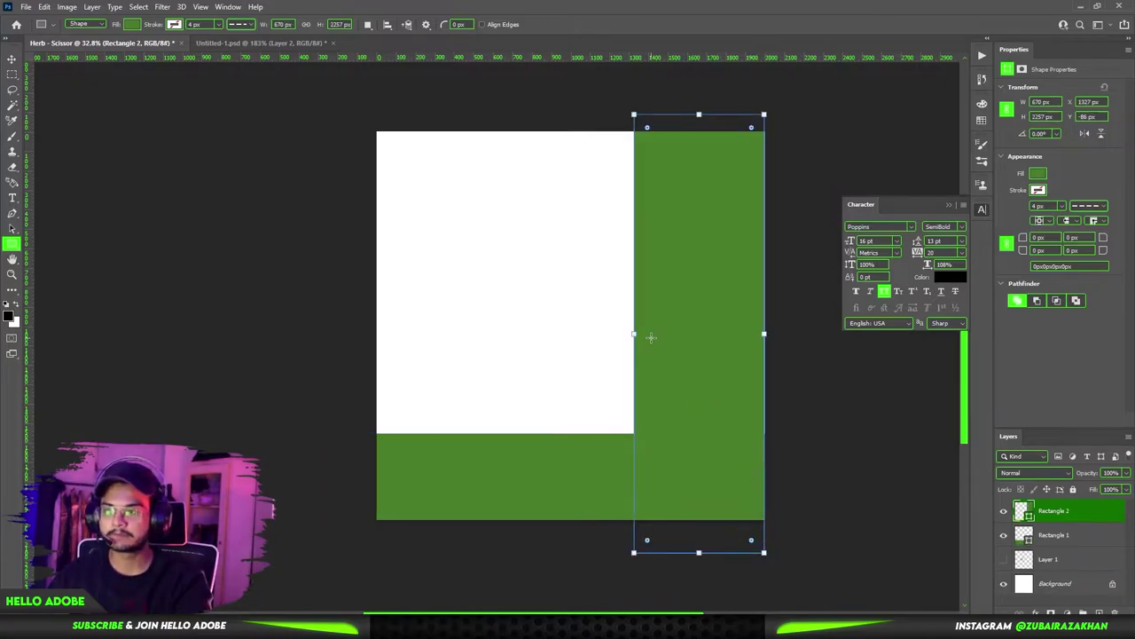
key(ctrl+t)
drag(633, 335, 632, 335)
drag(767, 335, 766, 335)
drag(699, 552, 701, 518)
drag(699, 145, 701, 132)
scroll(702, 133, up, 2)
key(Return)
ctrl+click(882, 439)
drag(669, 423, 745, 371)
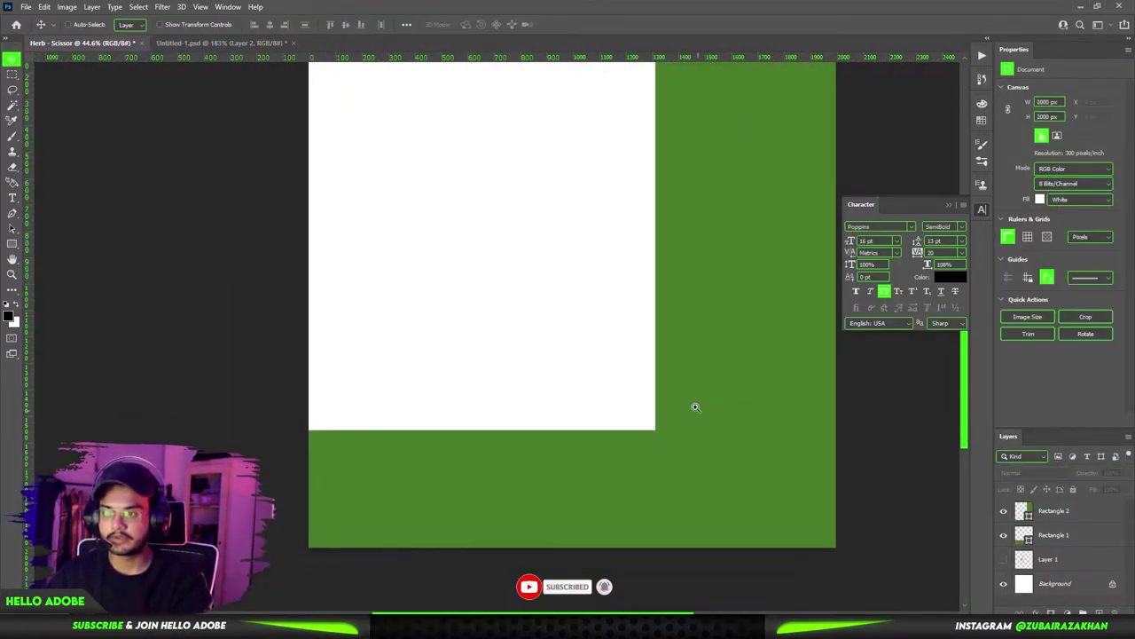
drag(698, 411, 666, 417)
drag(617, 427, 697, 456)
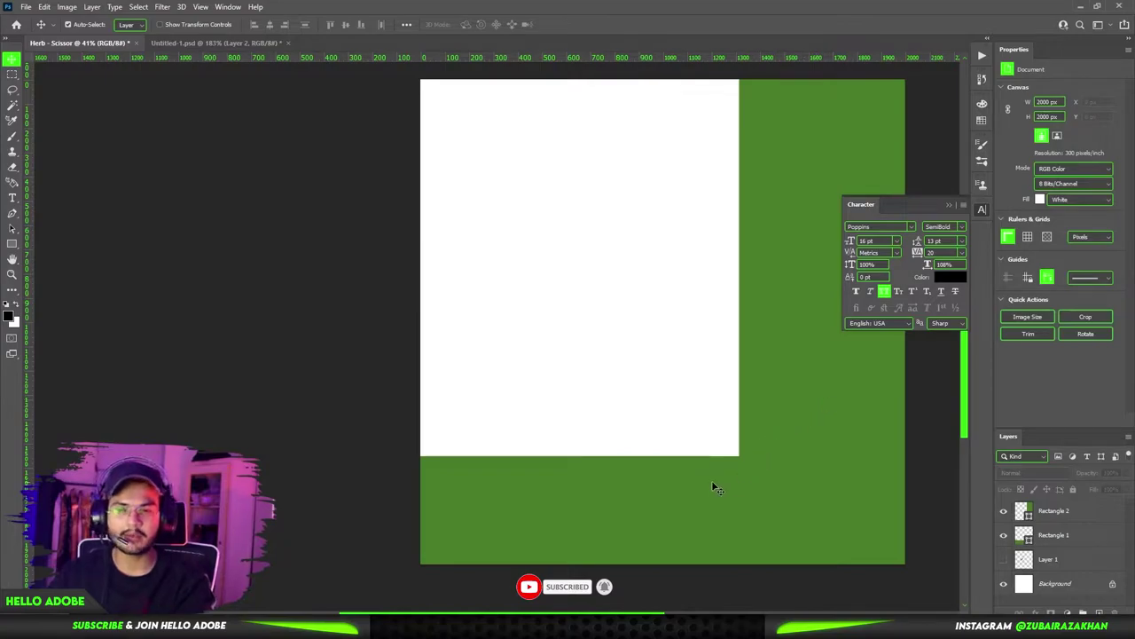
click(1053, 512)
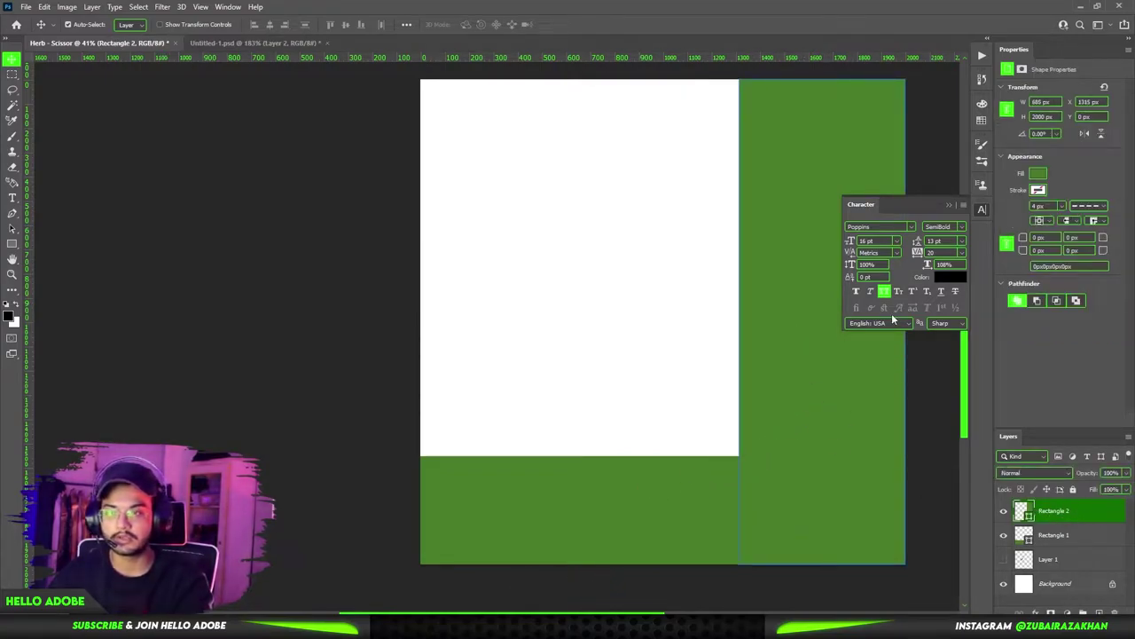
click(617, 501)
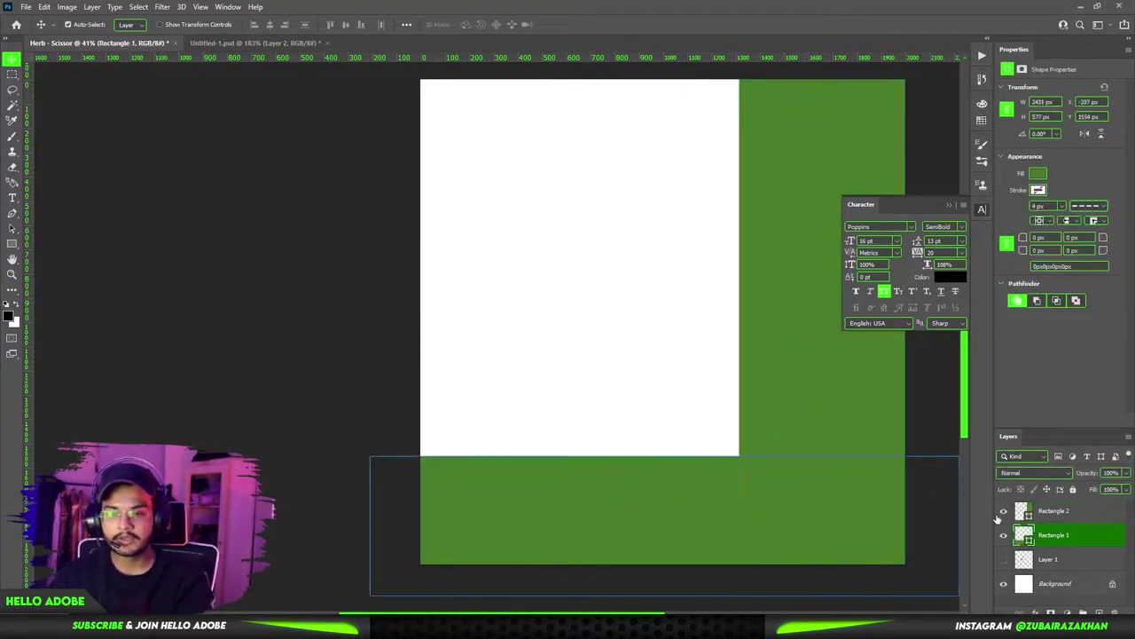
click(254, 42)
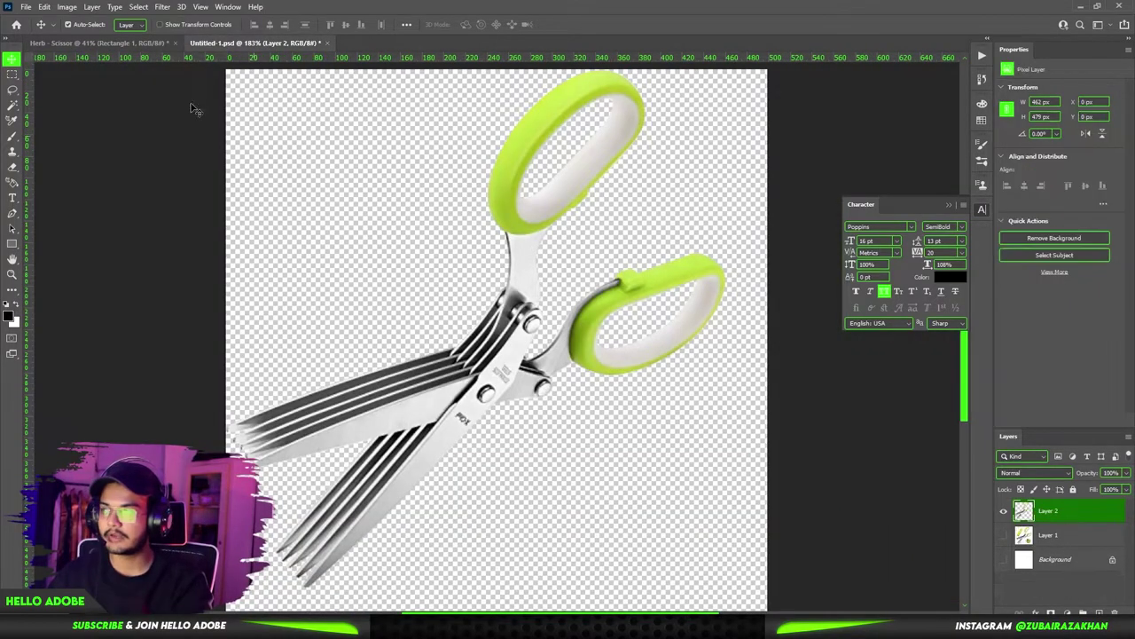
click(99, 43)
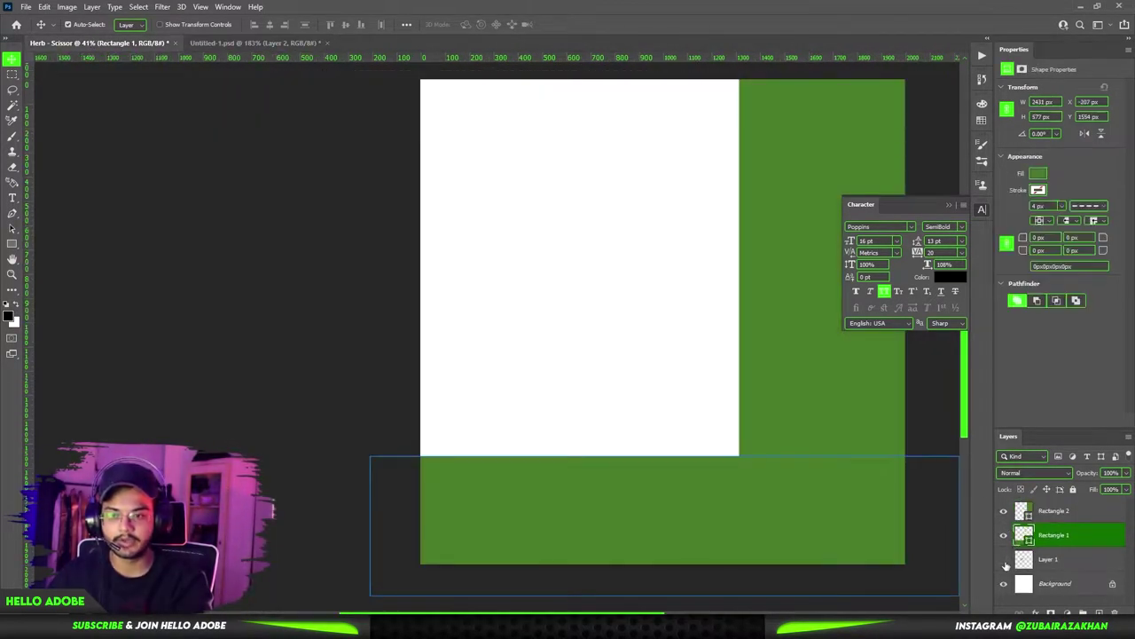
Step: Show the hidden scissors layer and convert it to a smart object
click(1003, 559)
click(1070, 563)
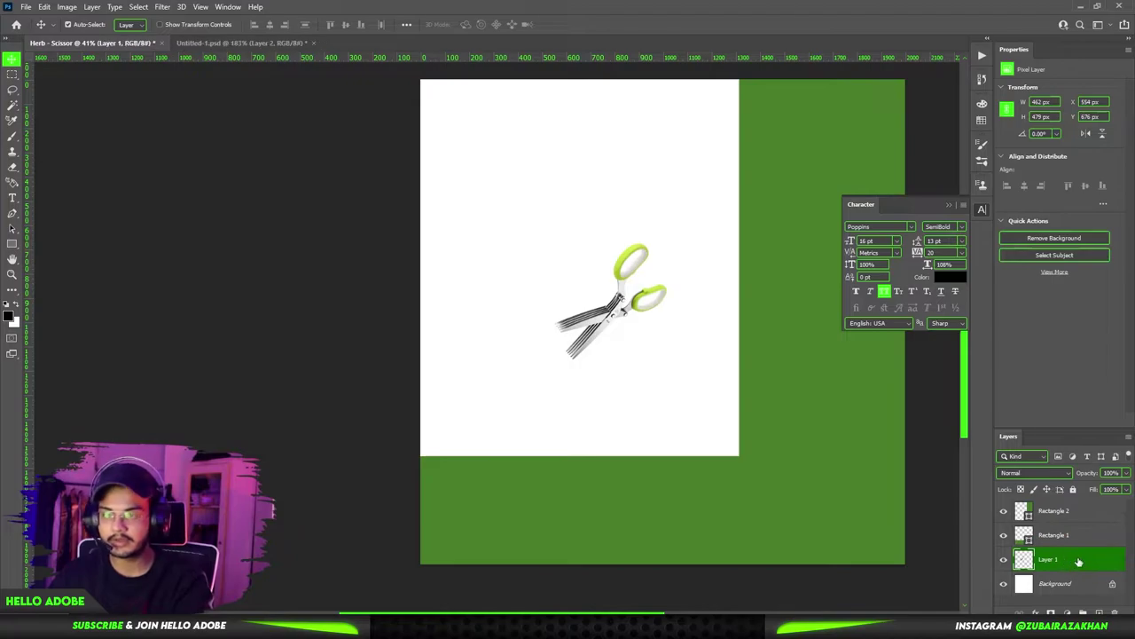
right_click(1069, 562)
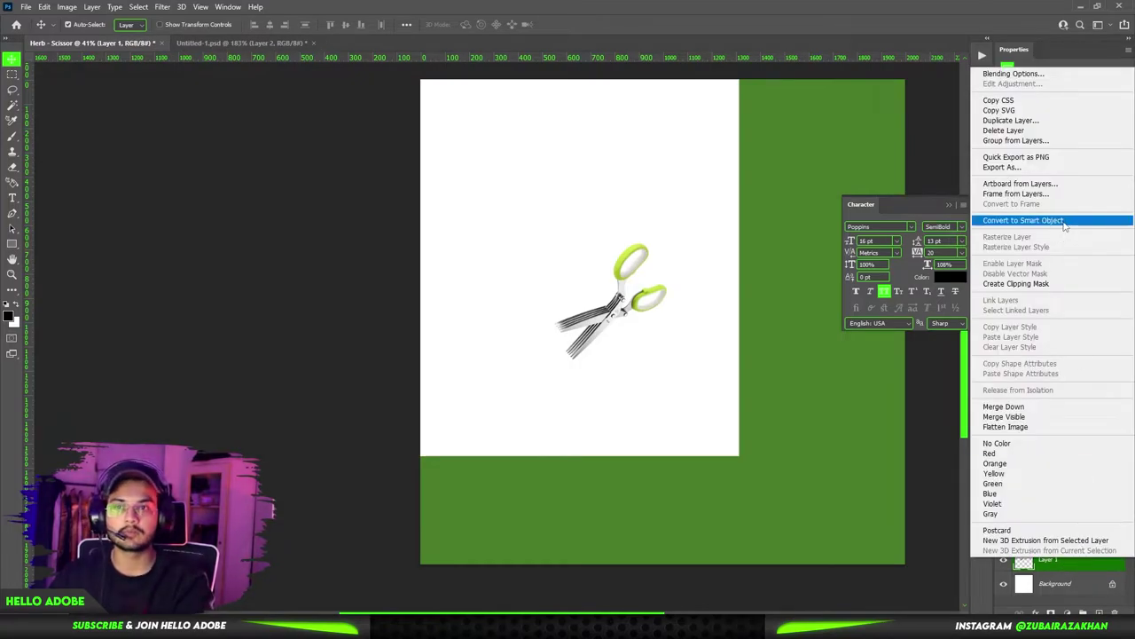
click(1065, 227)
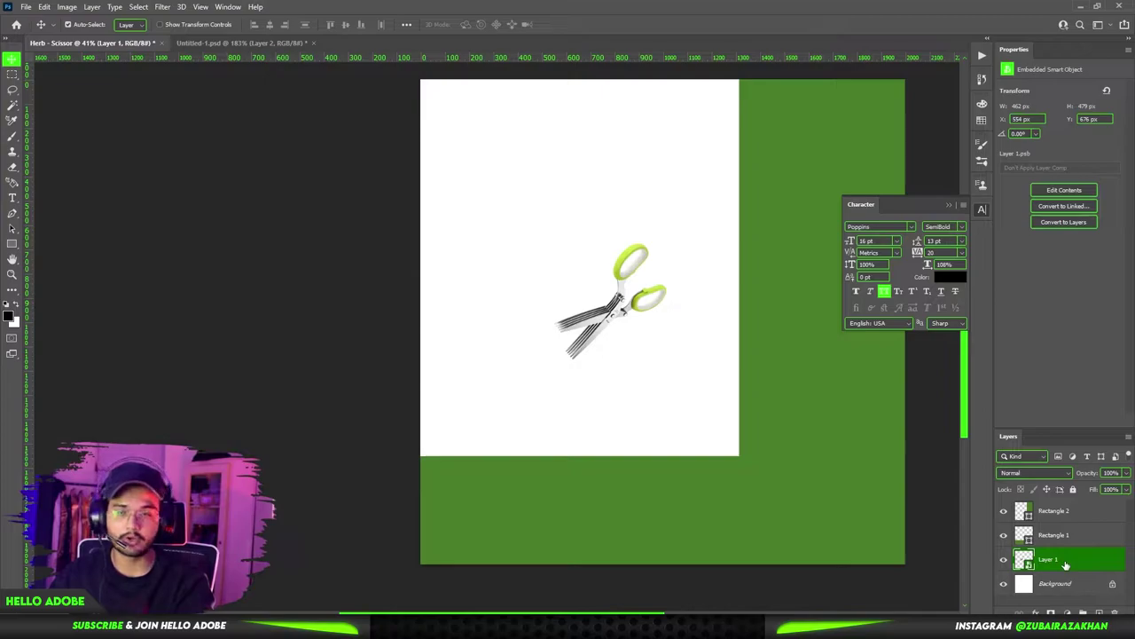
Step: Bring the scissors layer above both green rectangles and transform it to about 302.65% scale with a -20.77° rotation
drag(1065, 564, 1060, 514)
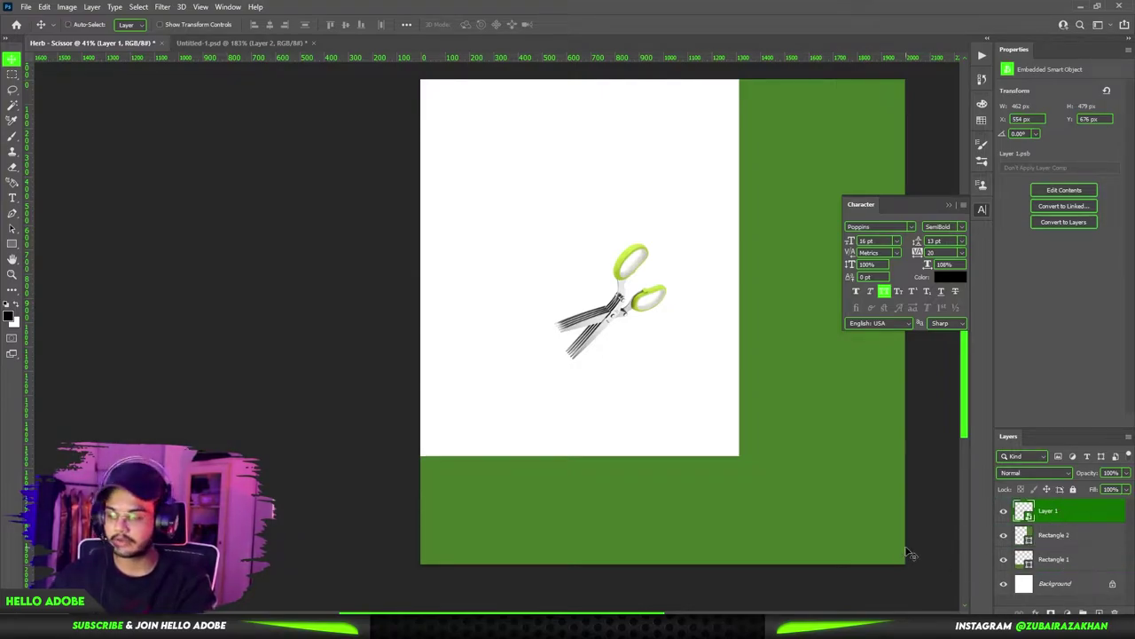
key(ctrl+t)
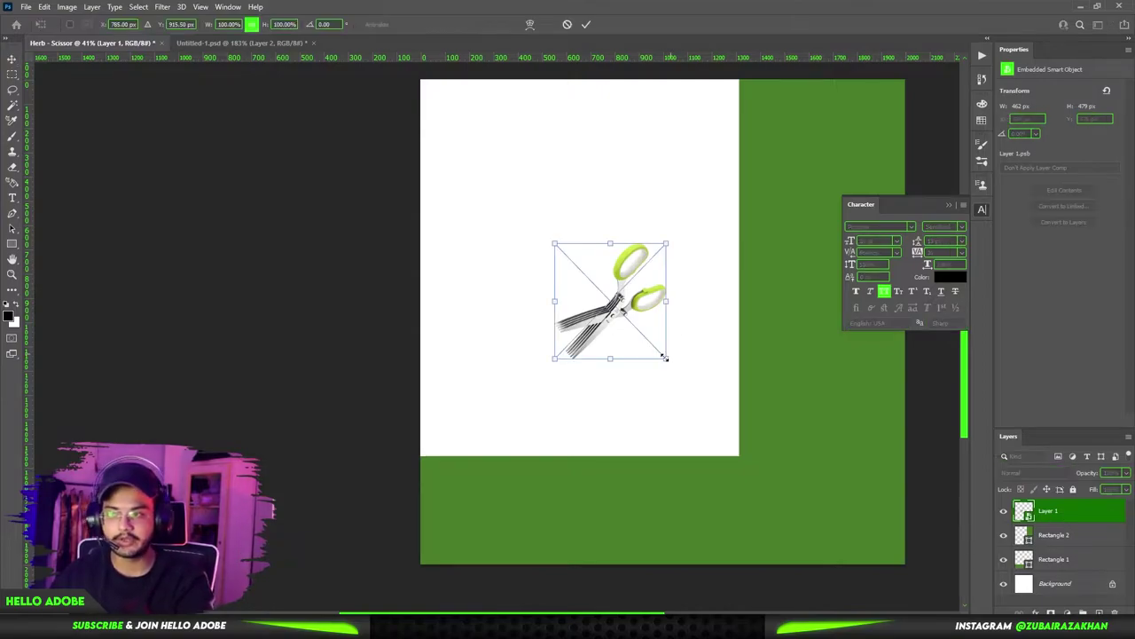
drag(666, 359, 788, 135)
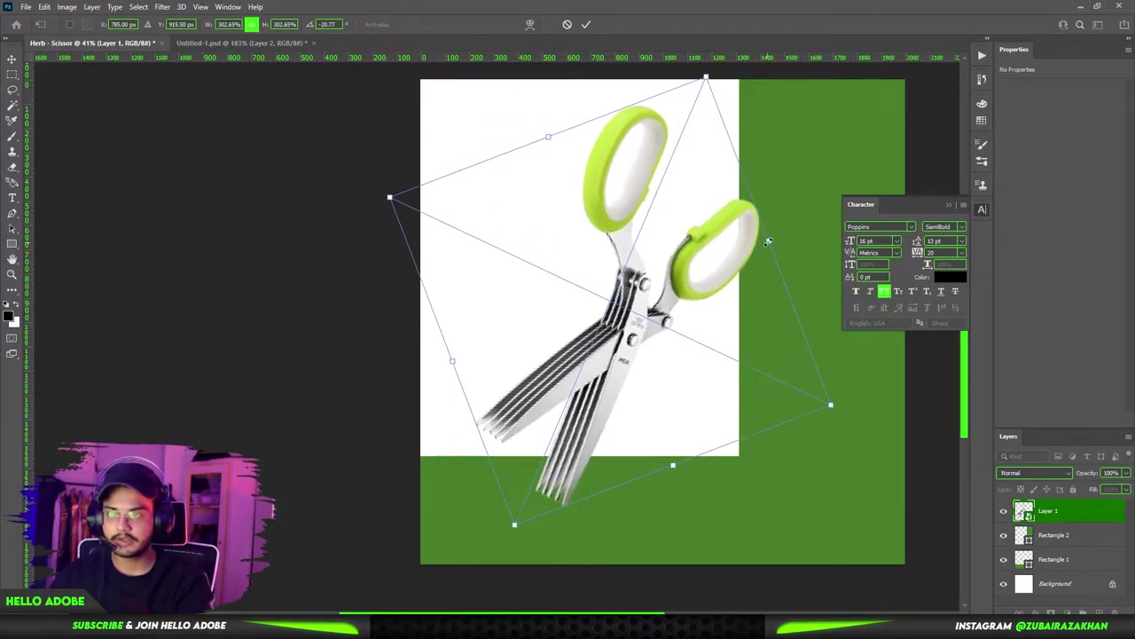
Step: Position the enlarged scissors over the white area and green bands at about X 203 px, Y 243 px
drag(768, 241, 773, 238)
drag(701, 294, 703, 315)
drag(778, 265, 761, 270)
drag(700, 308, 633, 294)
scroll(633, 295, down, 1)
drag(599, 343, 633, 370)
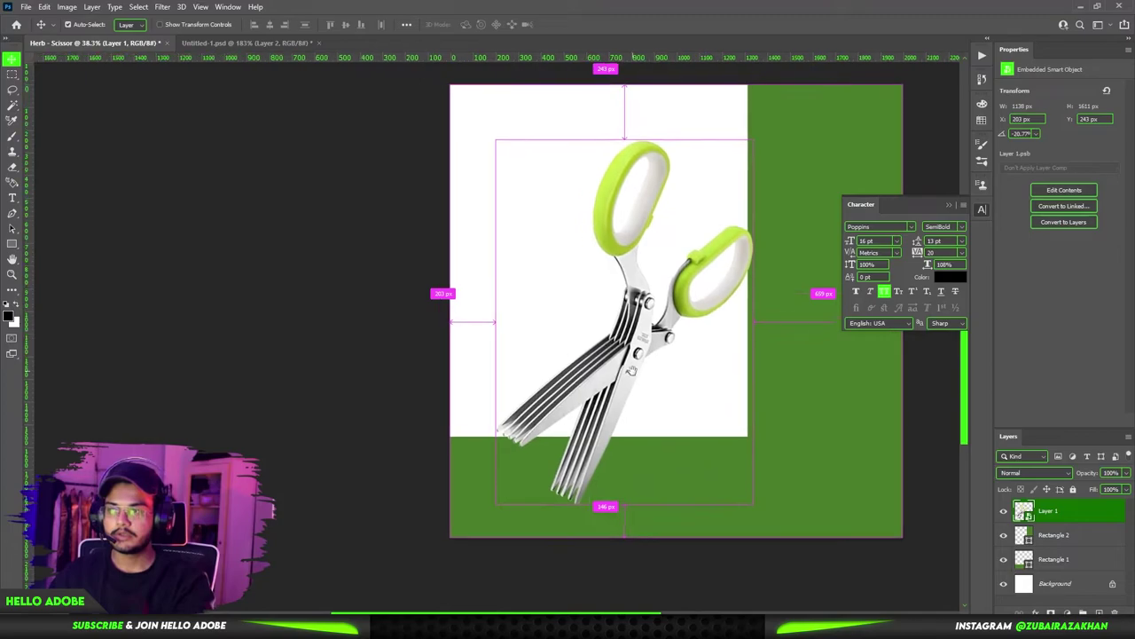
Step: Activate the Spot Healing Brush for the brand logo on the scissors blade
scroll(631, 371, up, 6)
key(j)
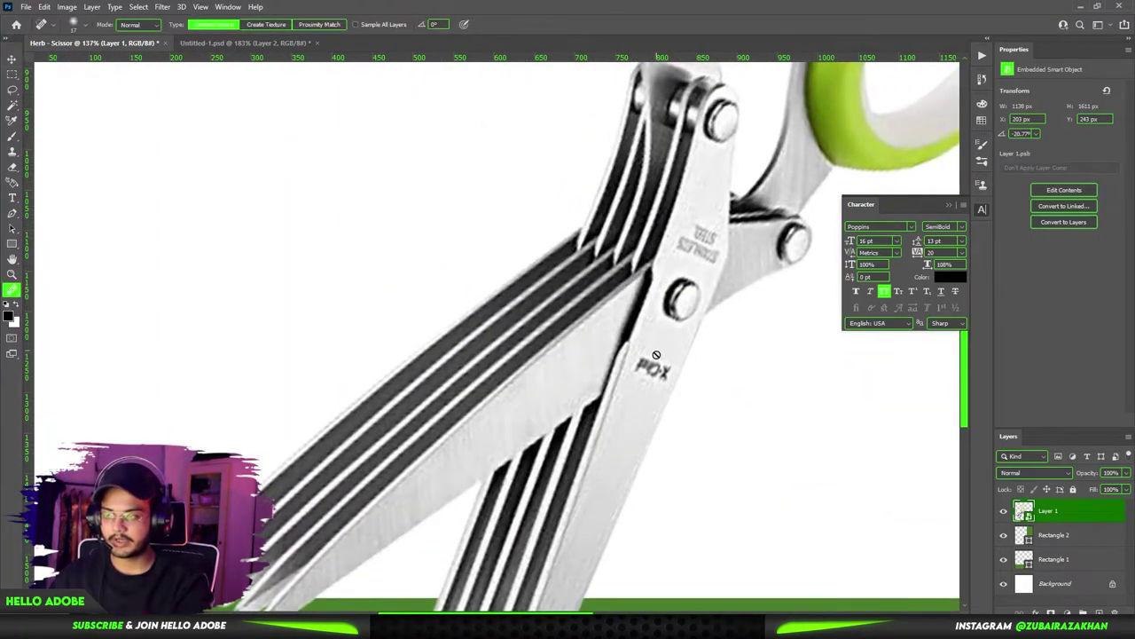
right_click(1069, 512)
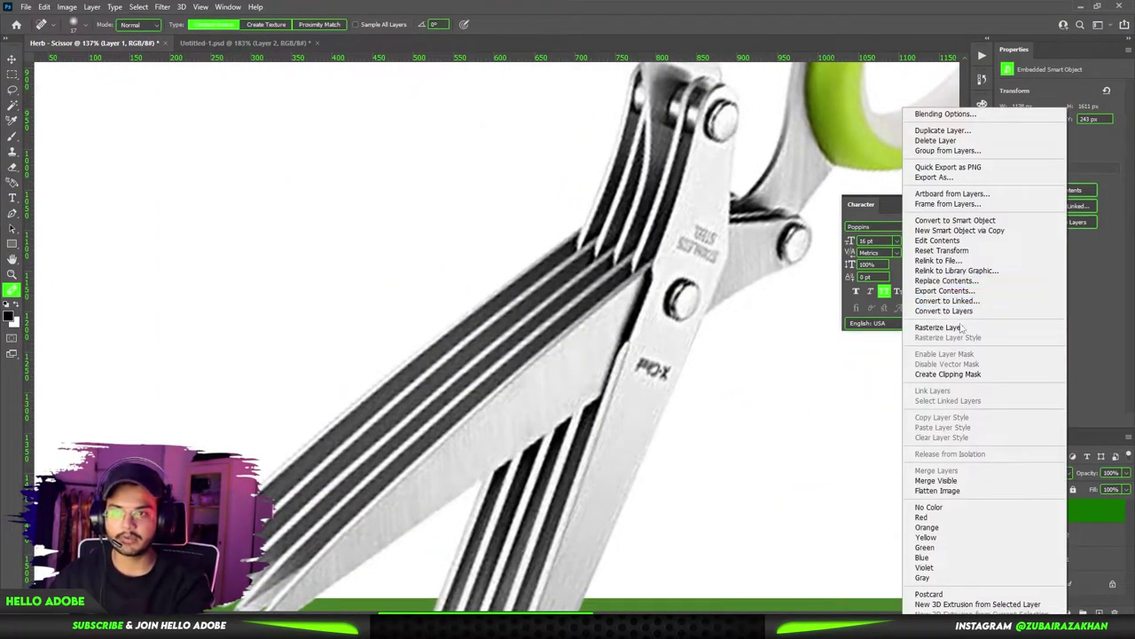
click(1100, 516)
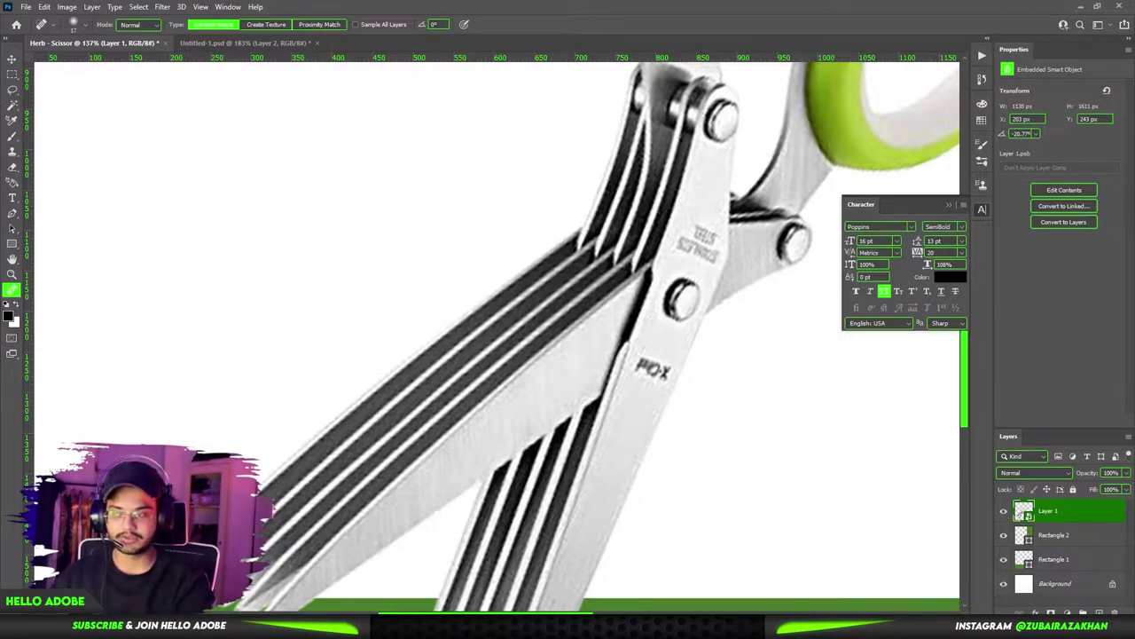
Step: Examine the brand logo and stainless steel marking on the scissors blades at different magnifications
scroll(616, 324, down, 2)
scroll(787, 360, down, 4)
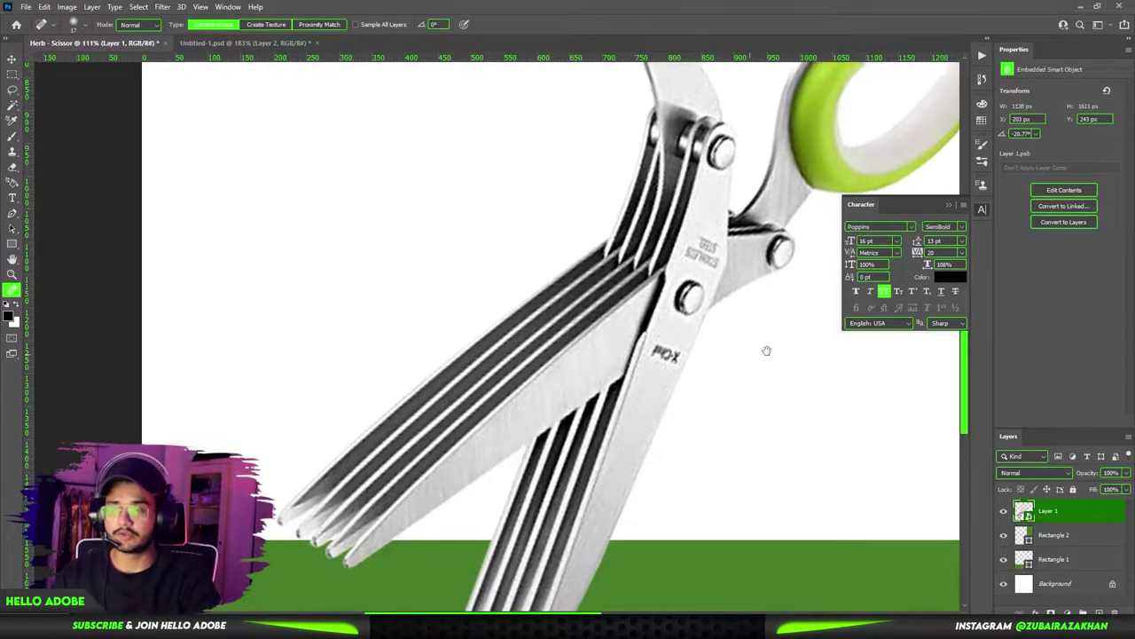
scroll(699, 363, up, 4)
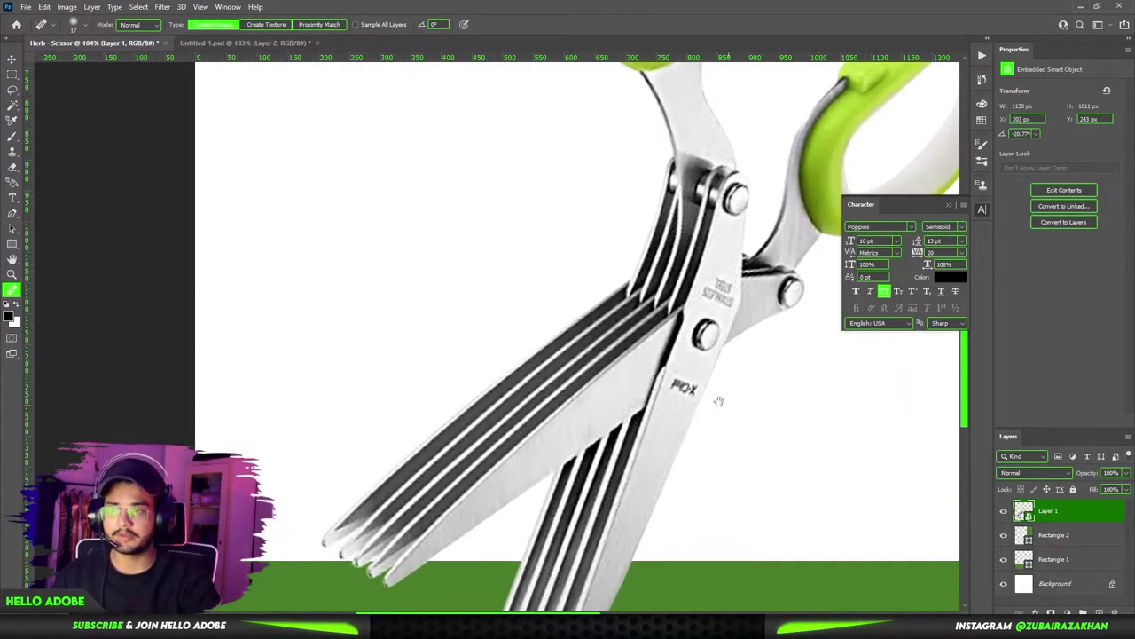
scroll(618, 375, up, 1)
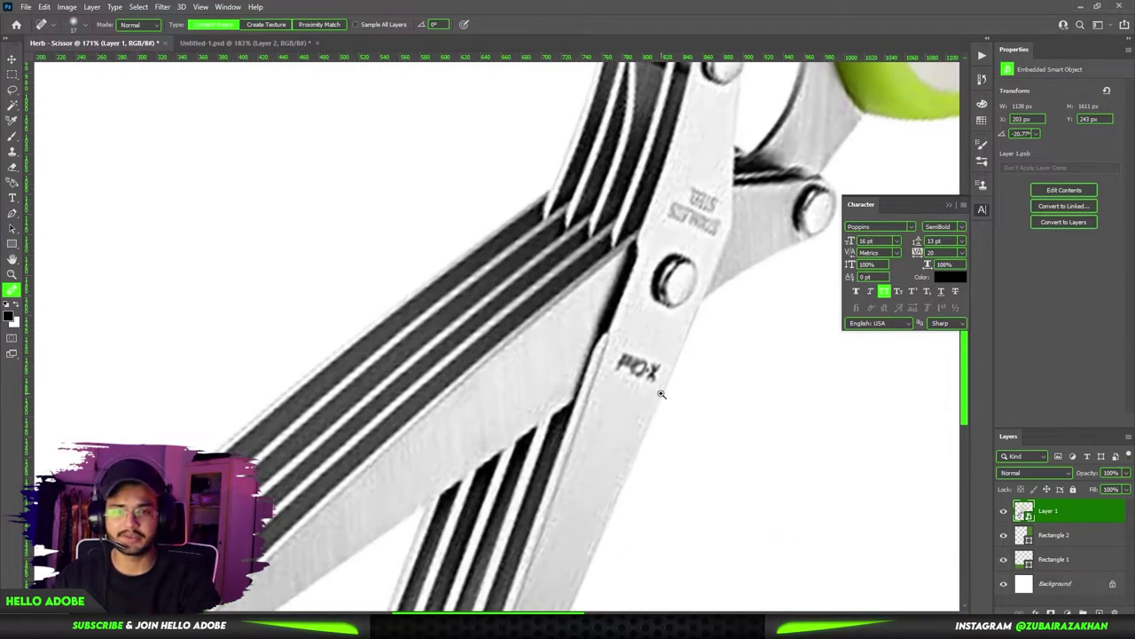
scroll(674, 381, down, 2)
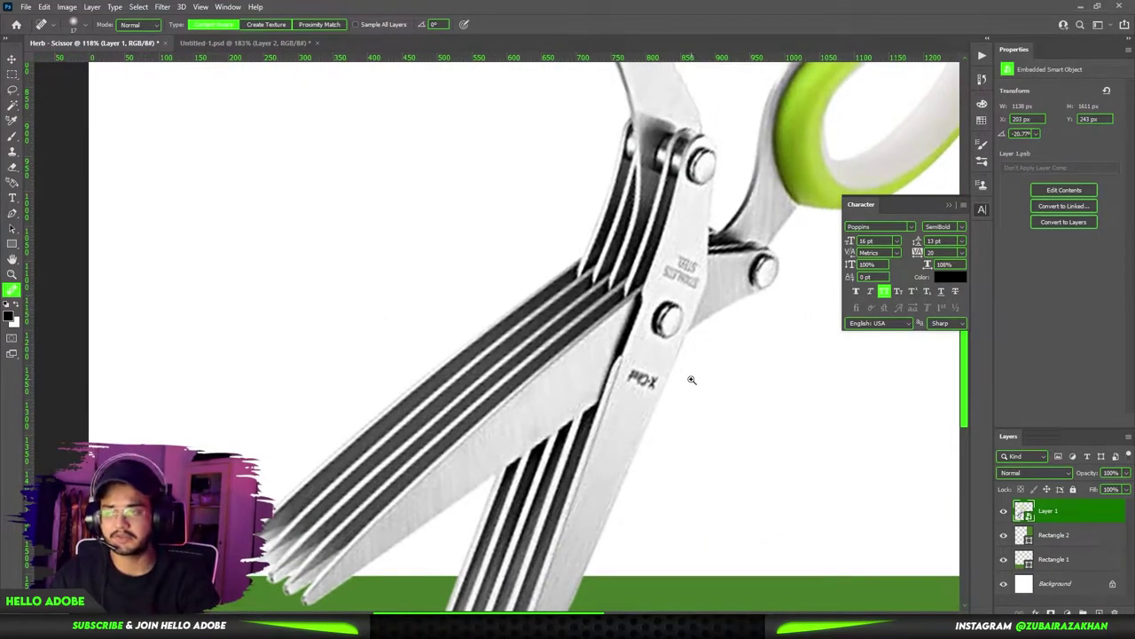
scroll(696, 377, down, 2)
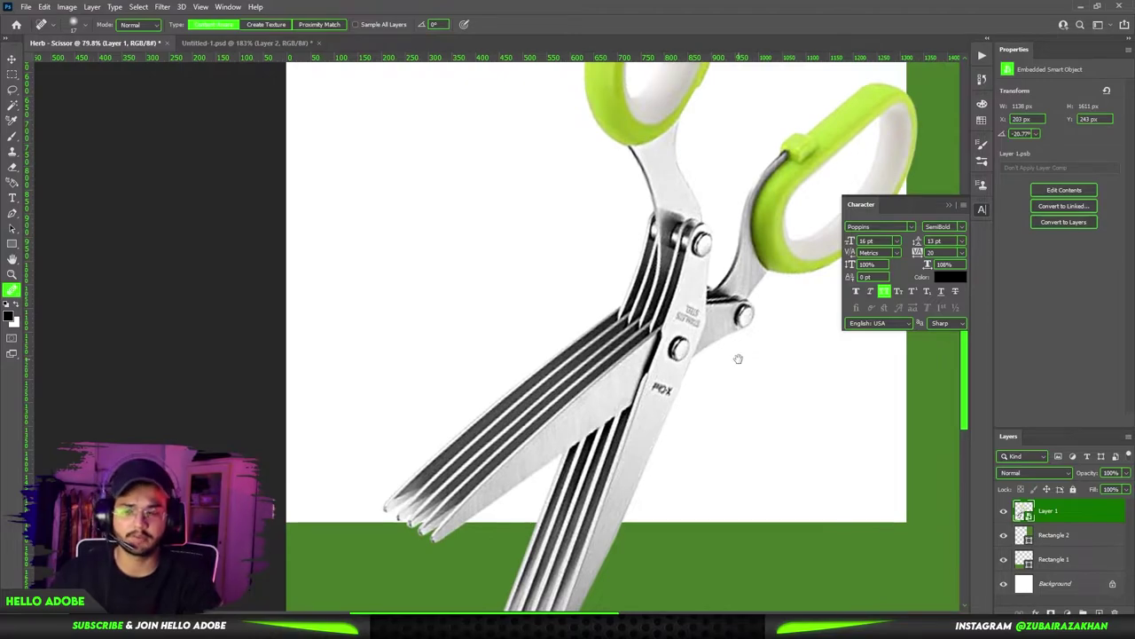
scroll(738, 358, down, 2)
scroll(716, 405, up, 4)
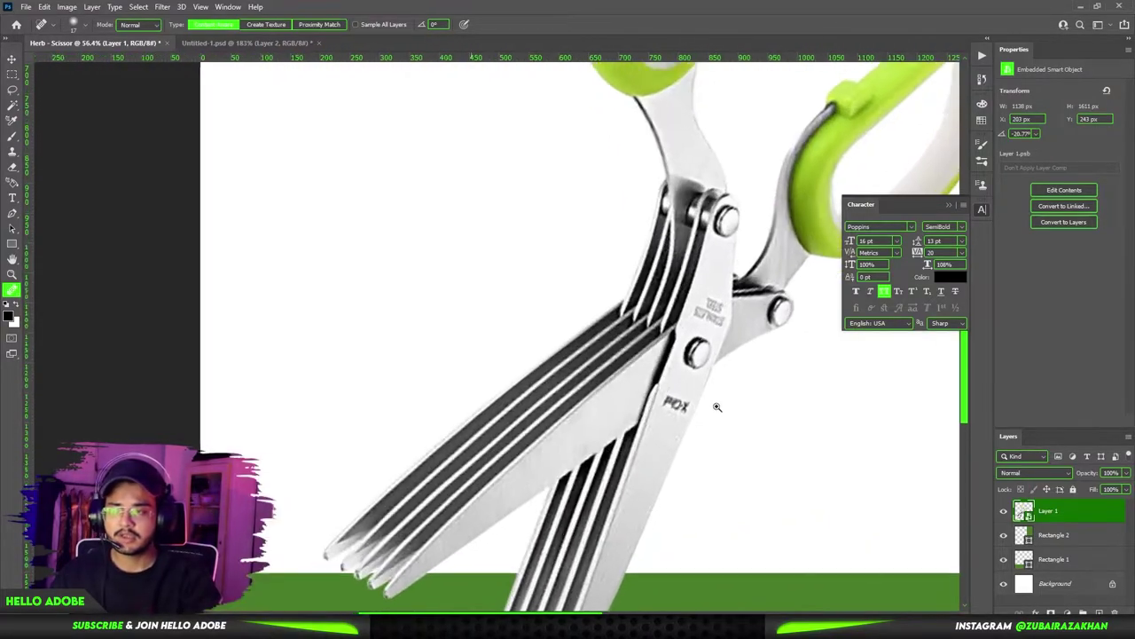
scroll(716, 406, up, 2)
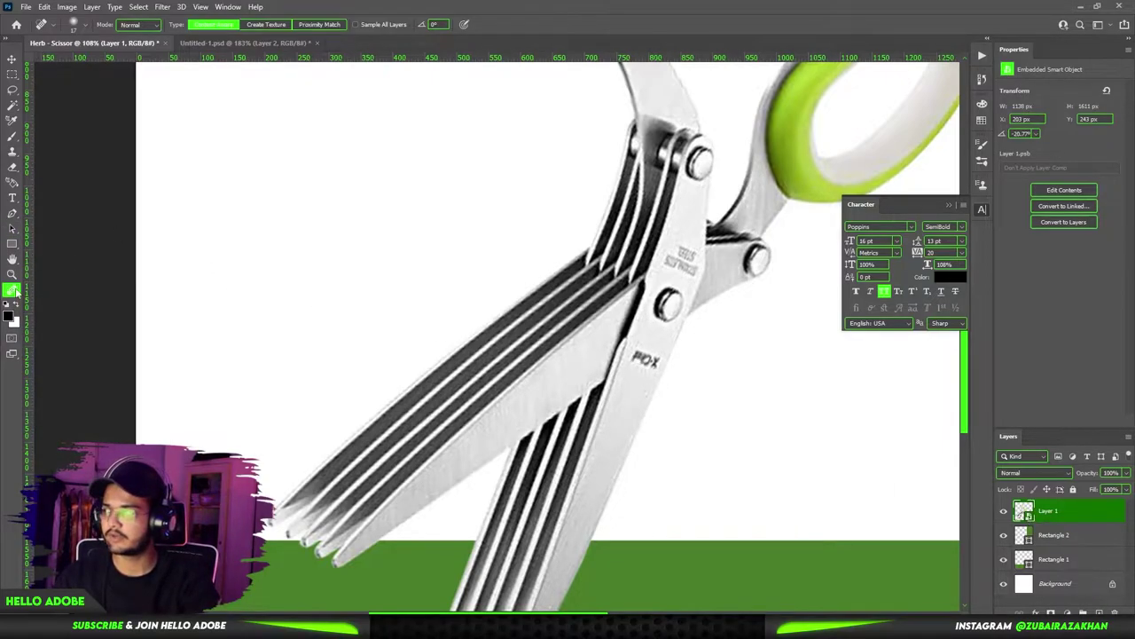
Step: Rasterize the scissors layer so the Spot Healing Brush can edit the blade markings
click(15, 293)
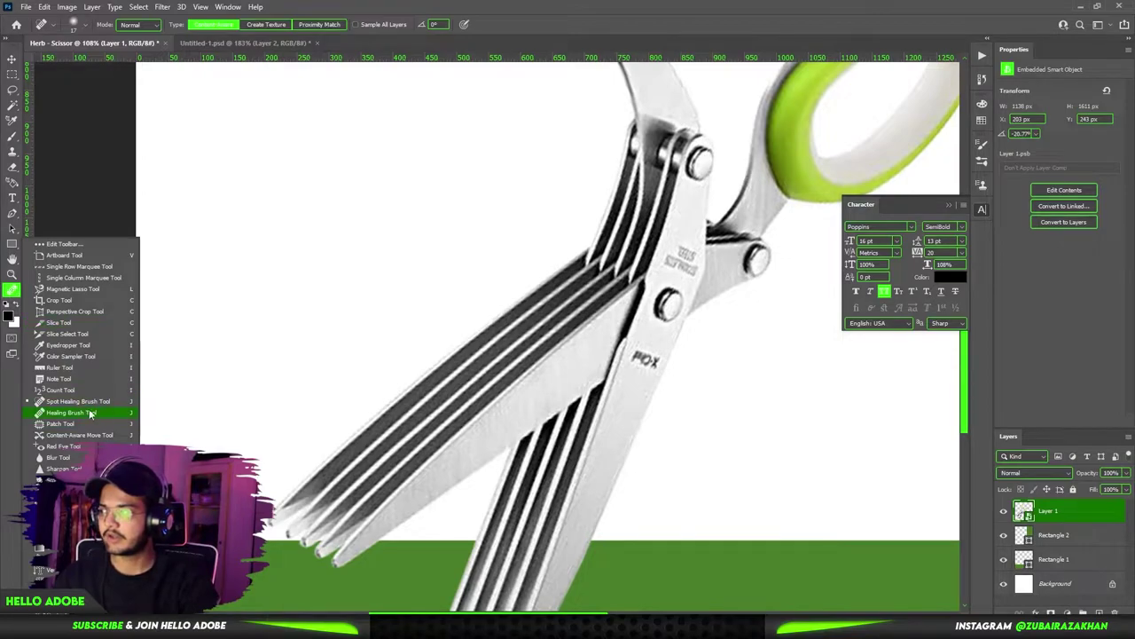
click(651, 369)
key(Return)
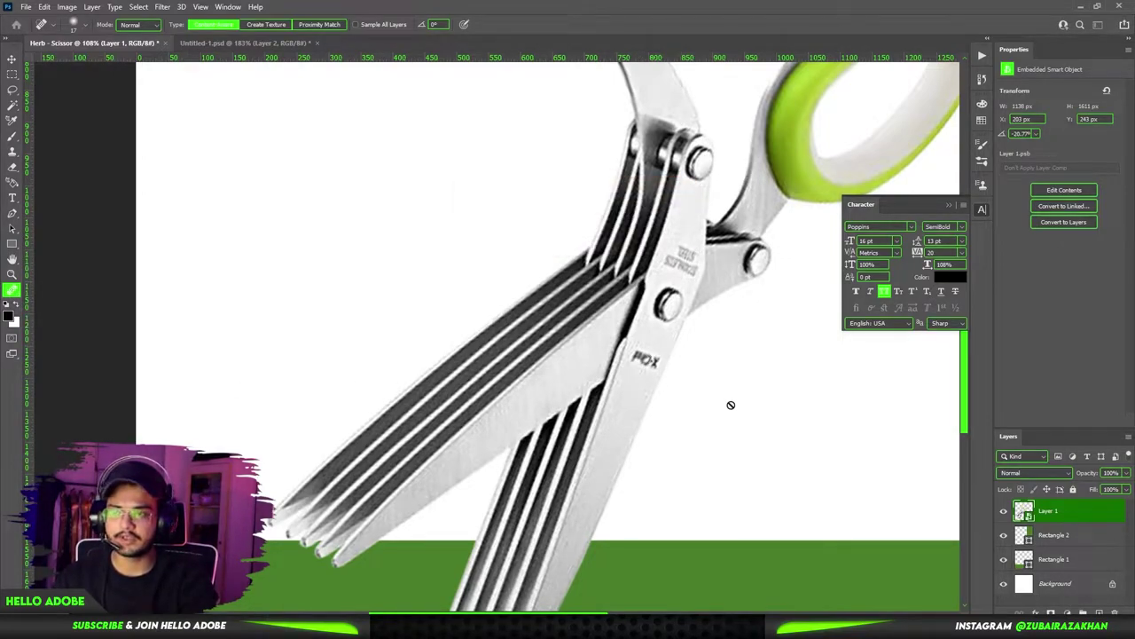
right_click(1067, 514)
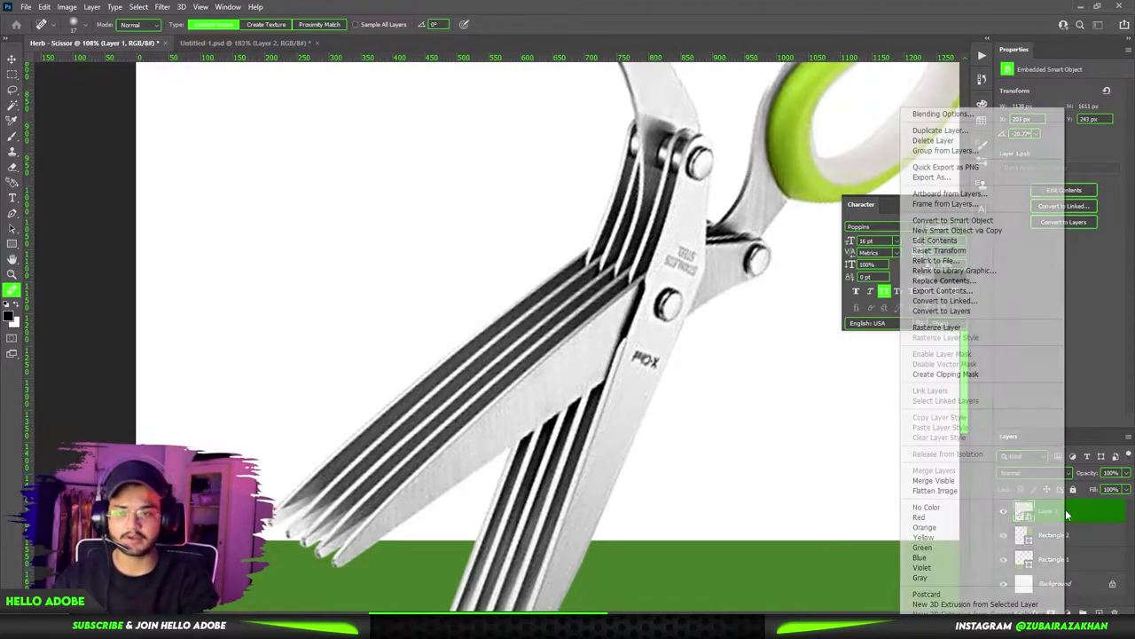
click(973, 328)
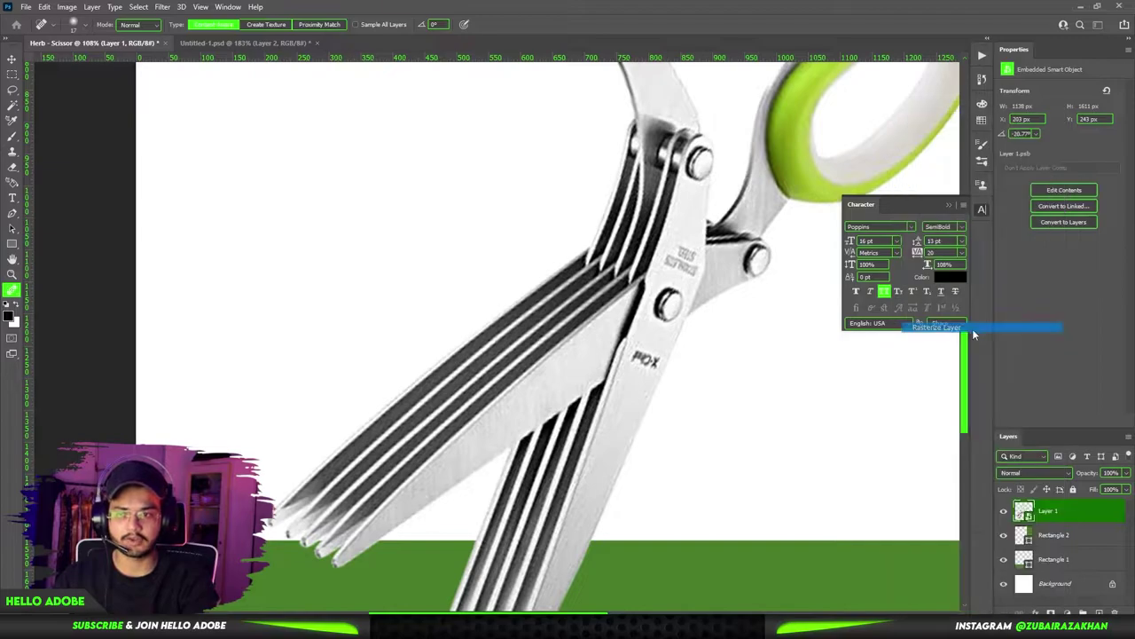
Step: Try to remove the brand logo on the scissors blade with the Spot Healing Brush, and undo the stroke
drag(657, 358, 647, 359)
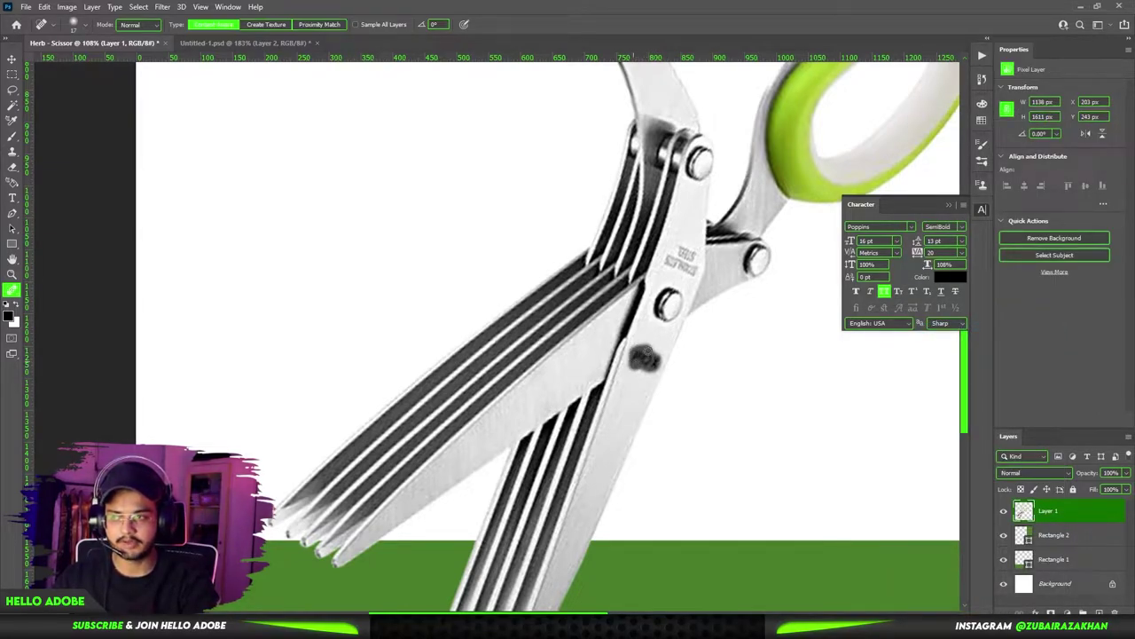
drag(658, 359, 663, 358)
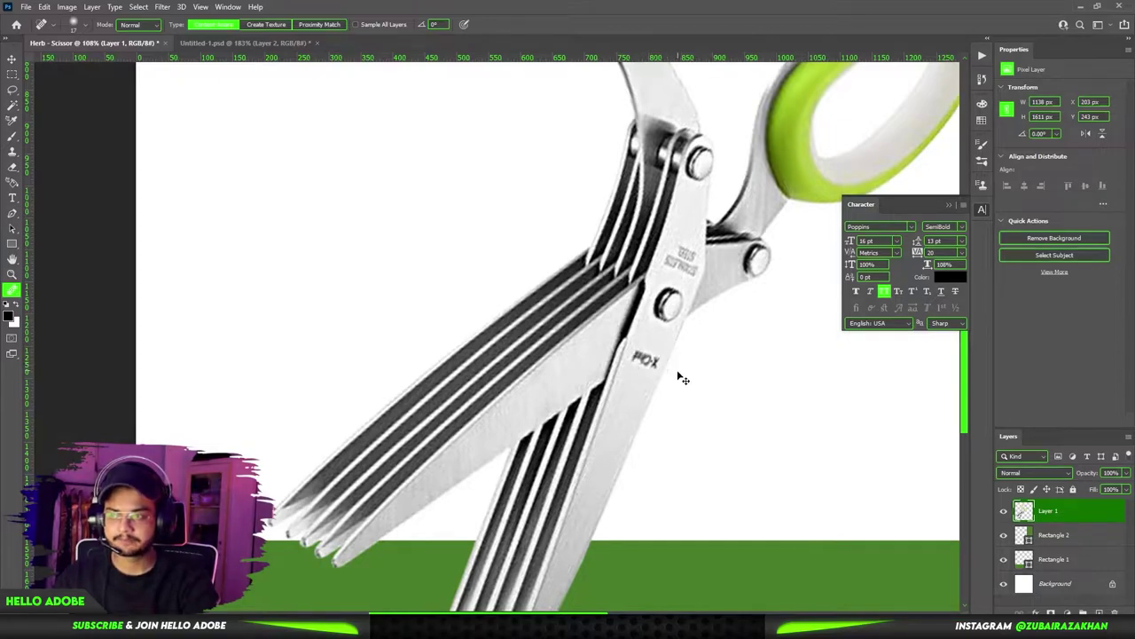
key(ctrl+z)
Step: Lock the scissors layer's transparent pixels and heal away the brand logo on the blade
scroll(678, 377, up, 3)
key(slash)
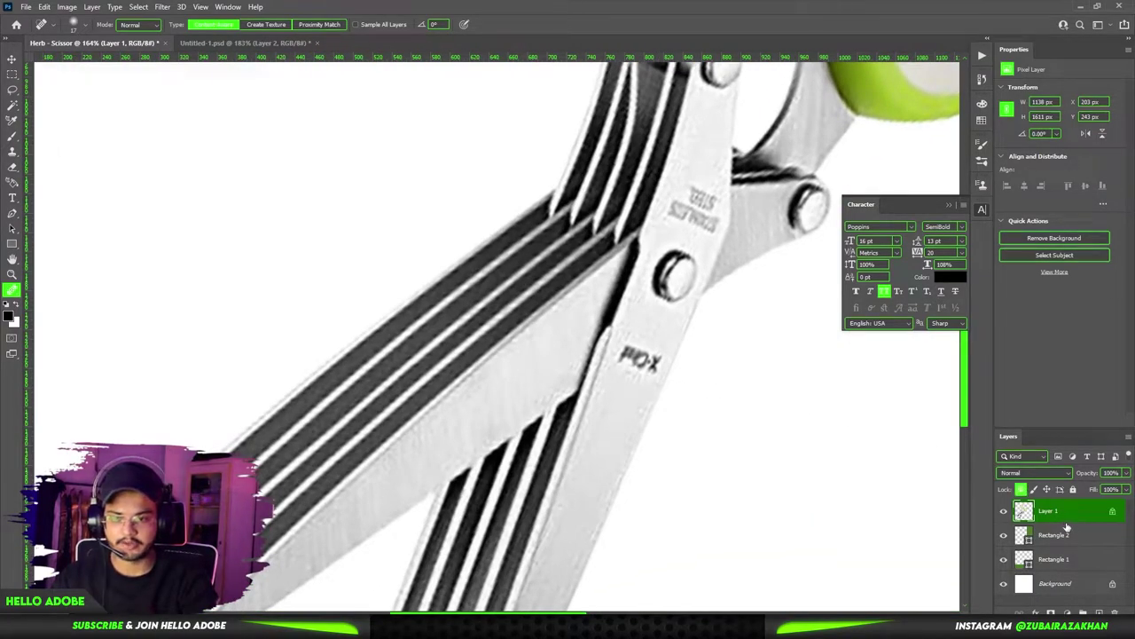
mouse_move(645, 351)
mouse_down()
mouse_move(647, 370)
mouse_move(621, 353)
mouse_move(638, 344)
mouse_move(651, 364)
mouse_up()
scroll(652, 365, down, 8)
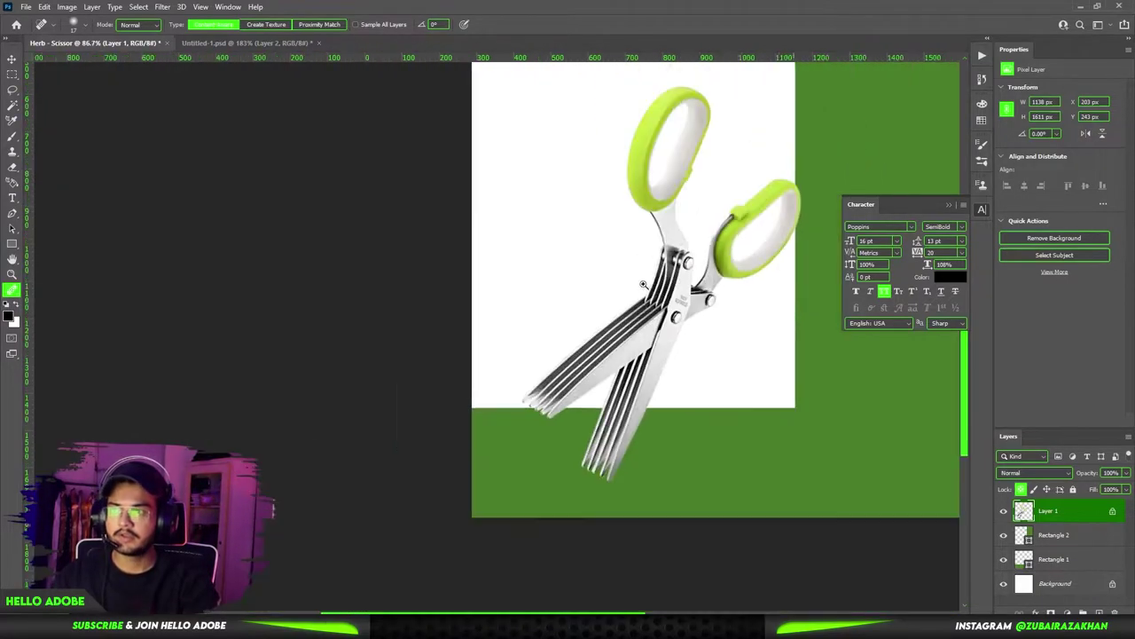
Step: Draw a rectangle of about 639 x 223 px near the canvas's upper-left corner, overlapping the left edge
key(ctrl+0)
key(v)
mouse_move(684, 274)
mouse_down()
mouse_move(628, 270)
mouse_move(669, 262)
mouse_up()
drag(670, 308, 730, 330)
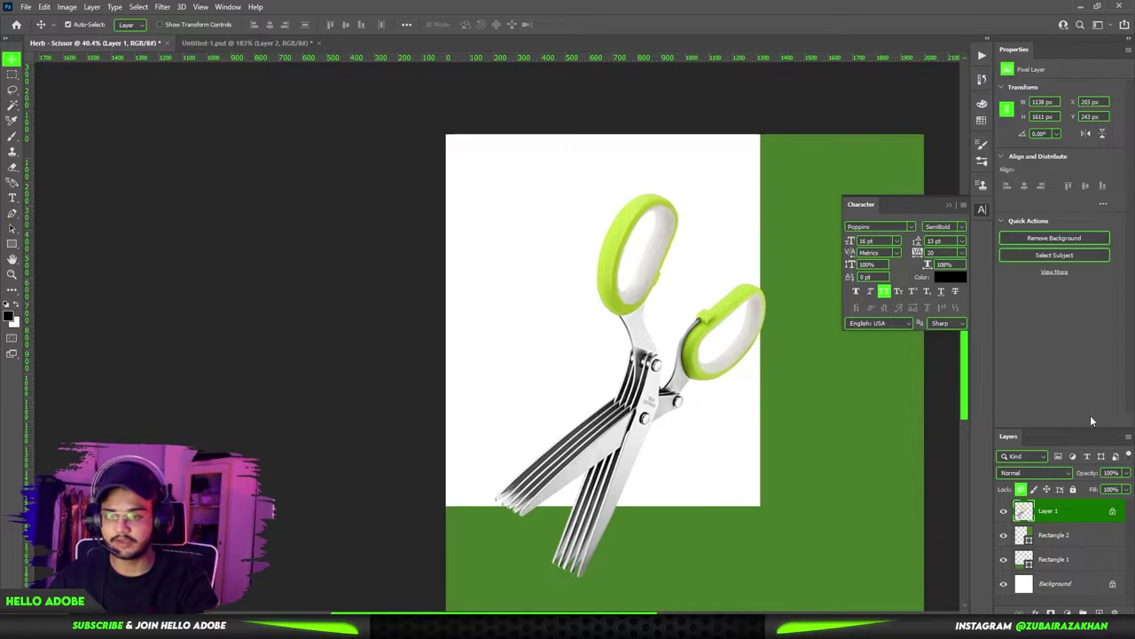
key(u)
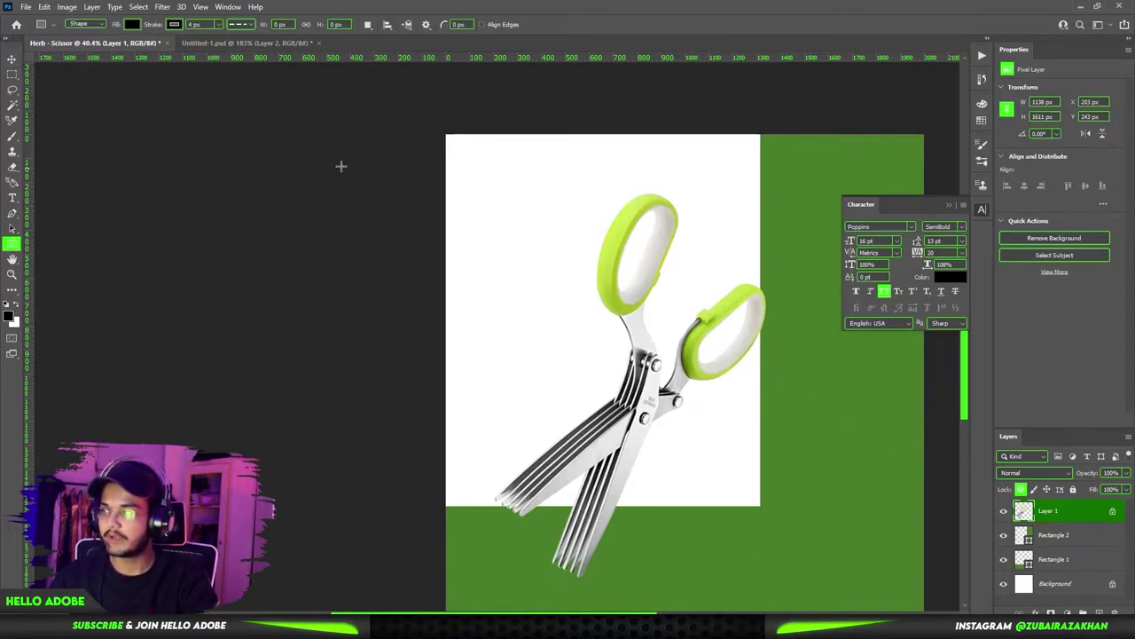
right_click(11, 244)
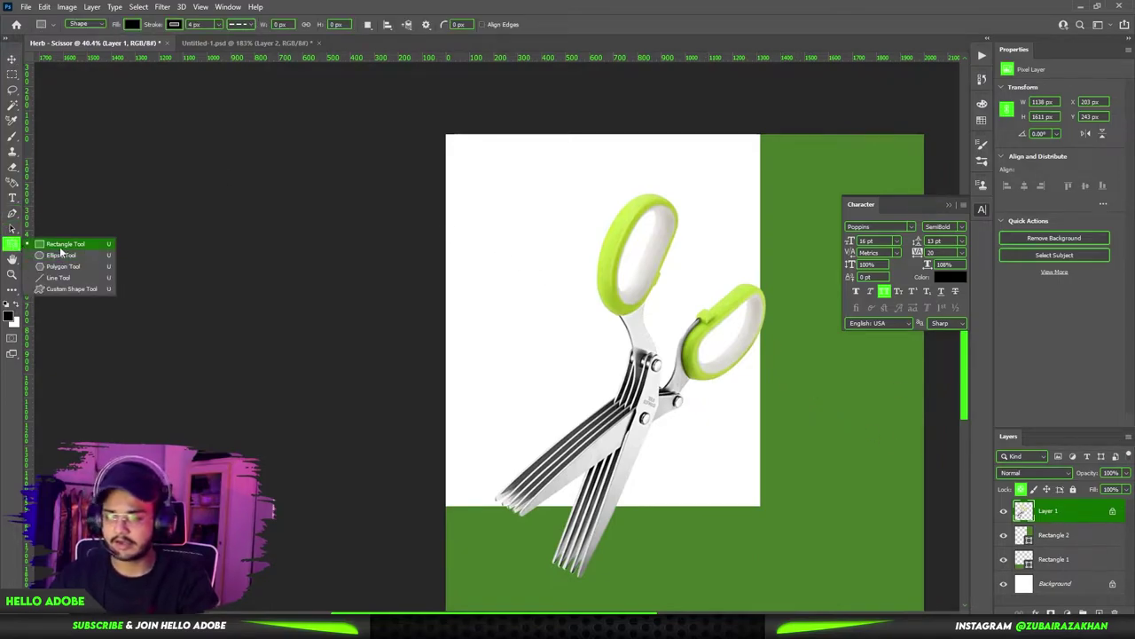
click(62, 246)
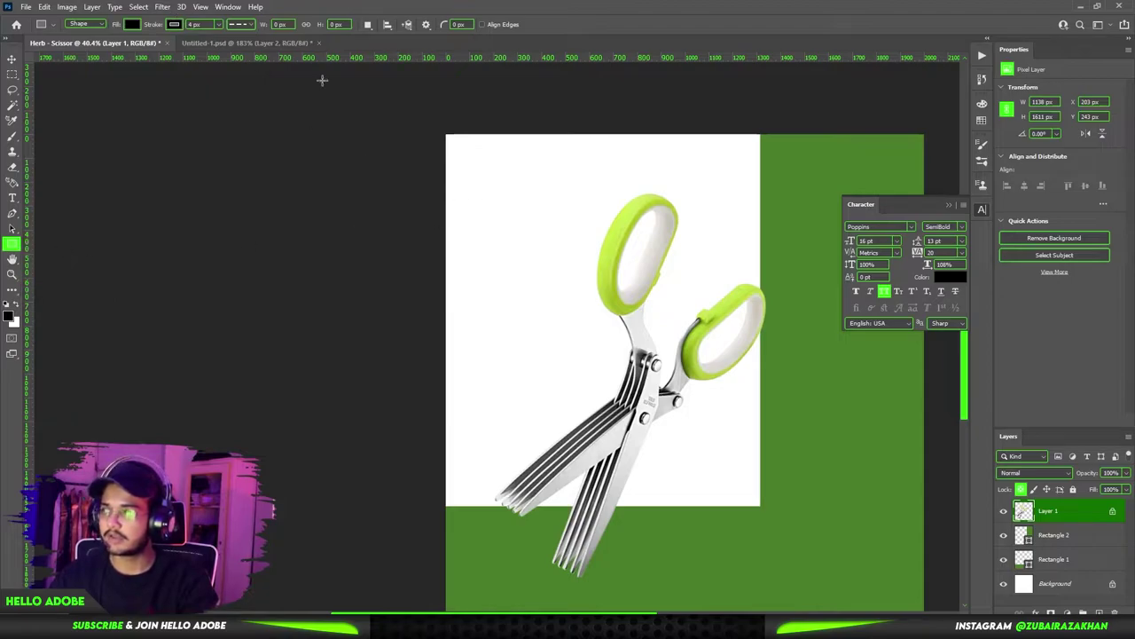
drag(412, 153, 565, 207)
Step: Remove the new rectangle's stroke and fill it with white
click(175, 24)
click(107, 48)
click(133, 26)
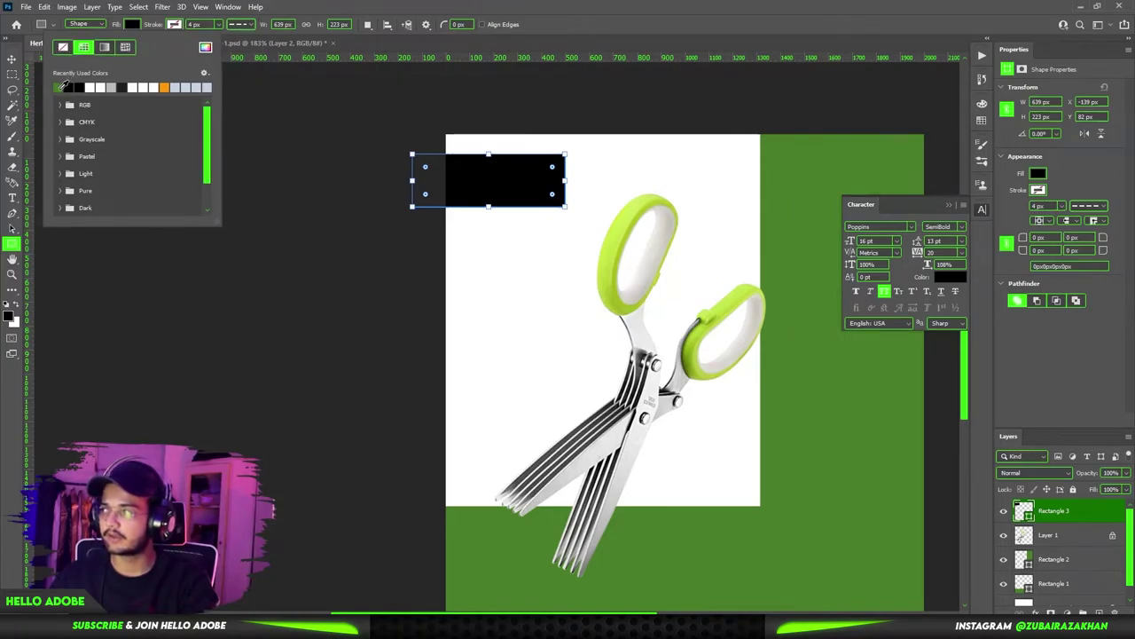
click(89, 87)
key(Return)
Step: Add a reflected Gradient Overlay to the tall green band on the right, Rectangle 2
key(v)
click(839, 344)
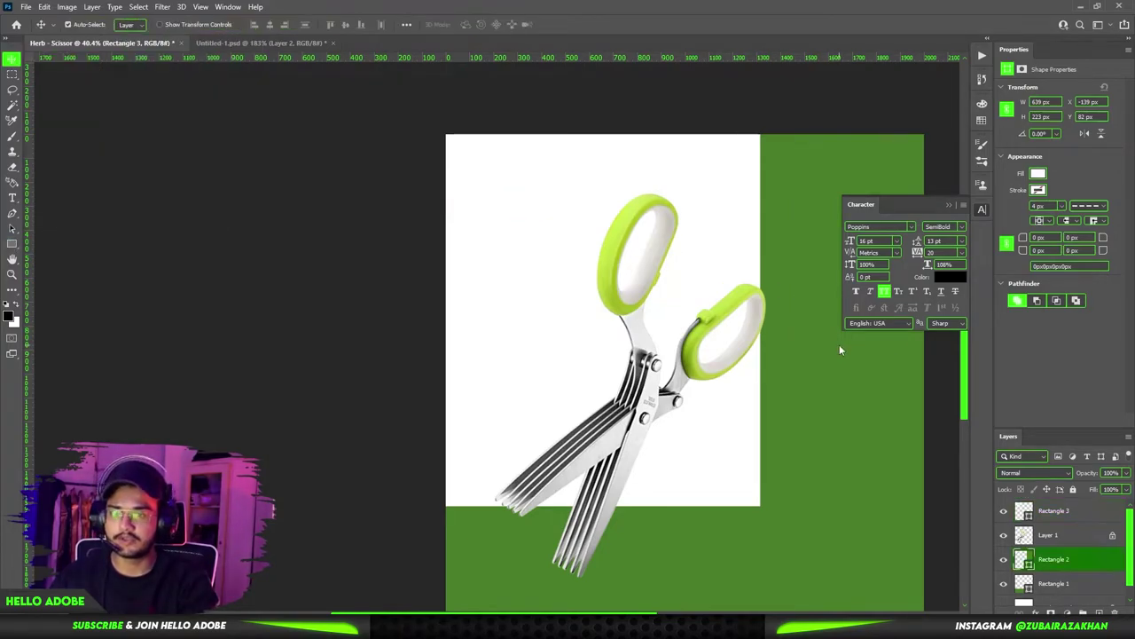
double_click(1111, 559)
key(Escape)
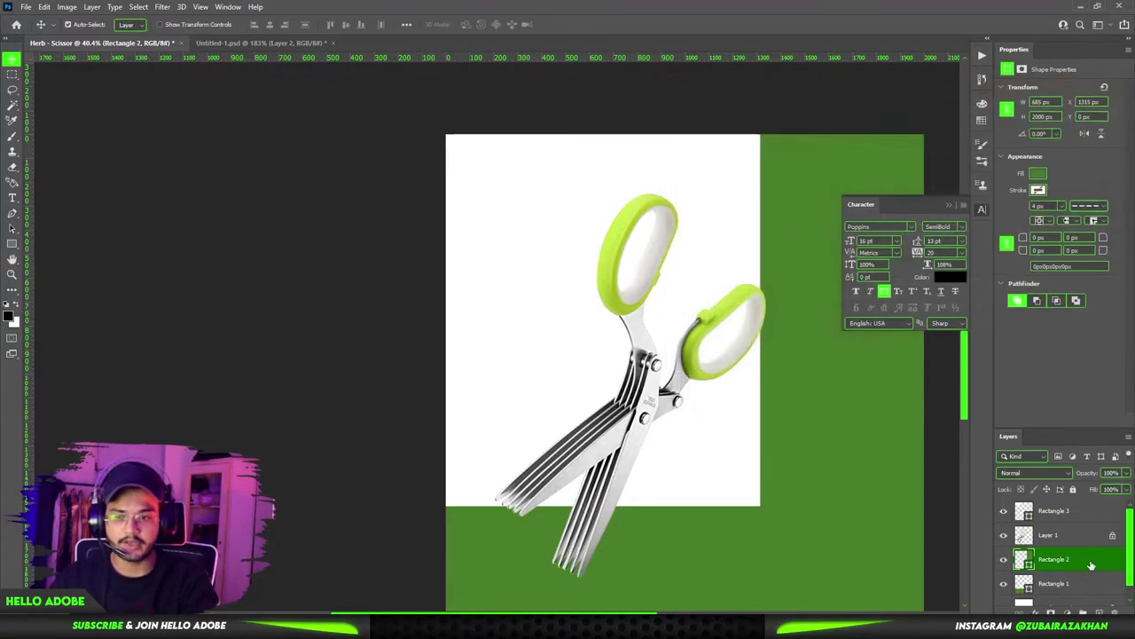
double_click(734, 286)
click(713, 261)
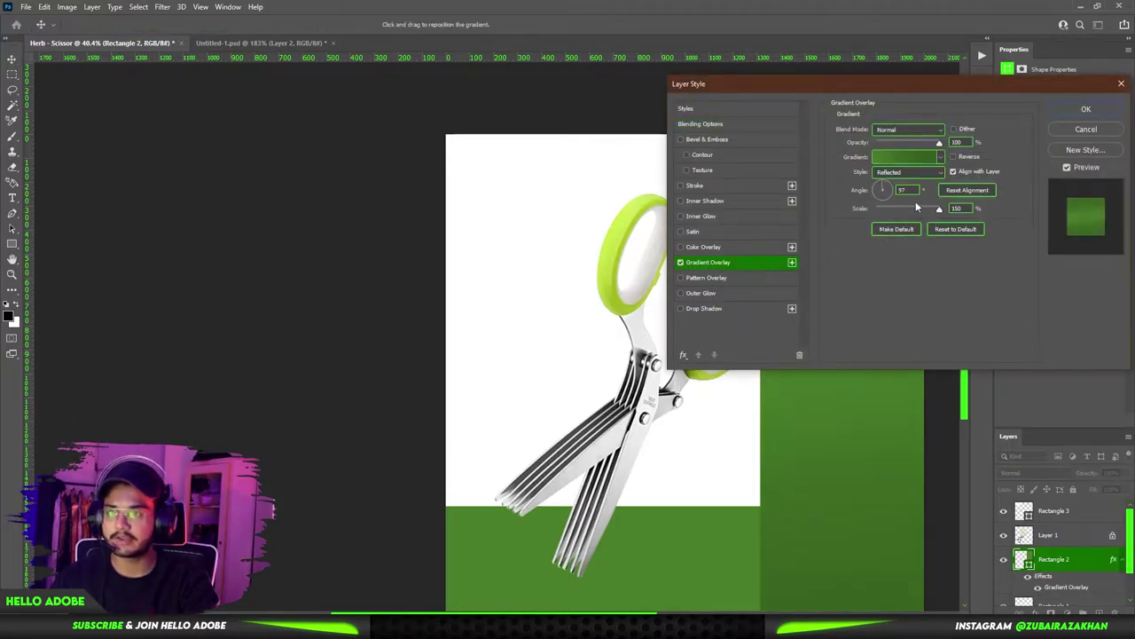
Step: Check the dark end stop colour of the green overlay gradient
click(888, 157)
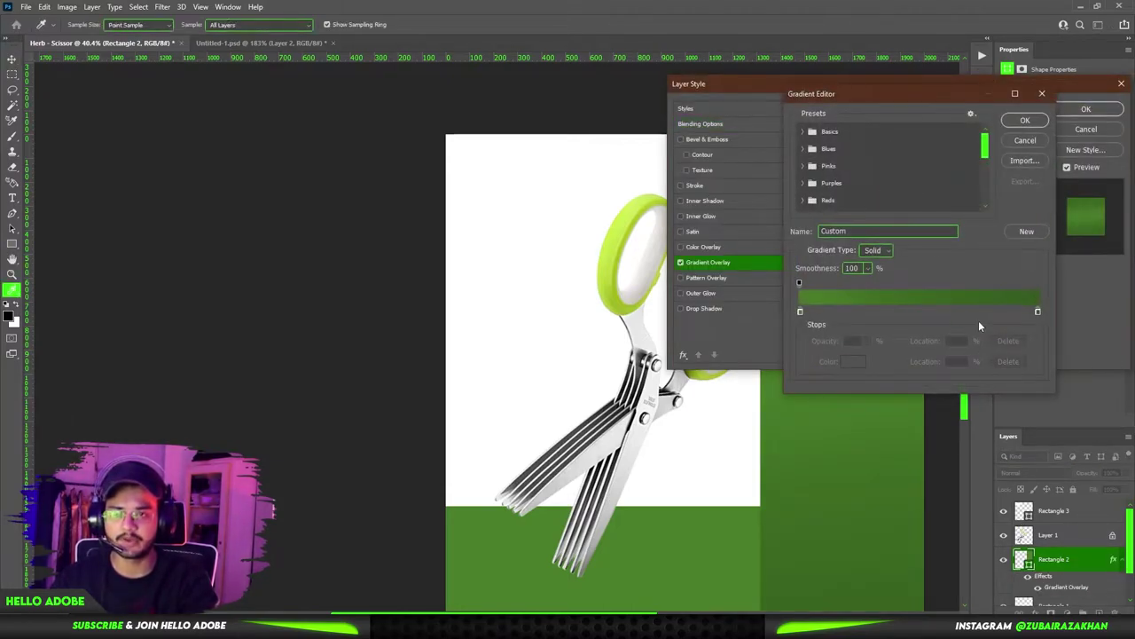
double_click(1039, 311)
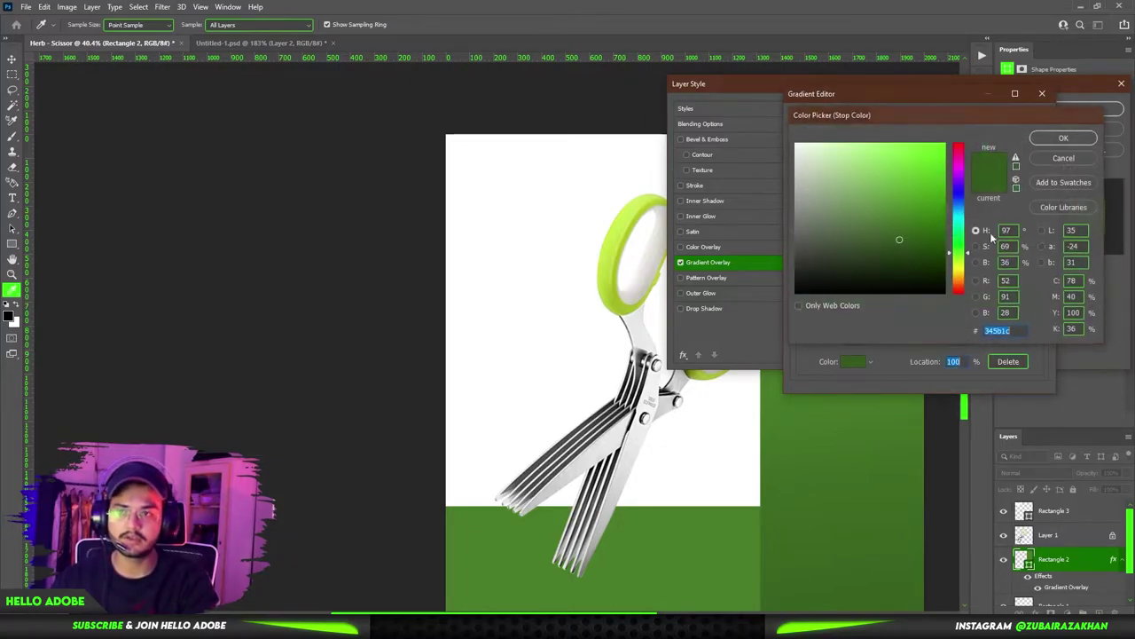
key(Return)
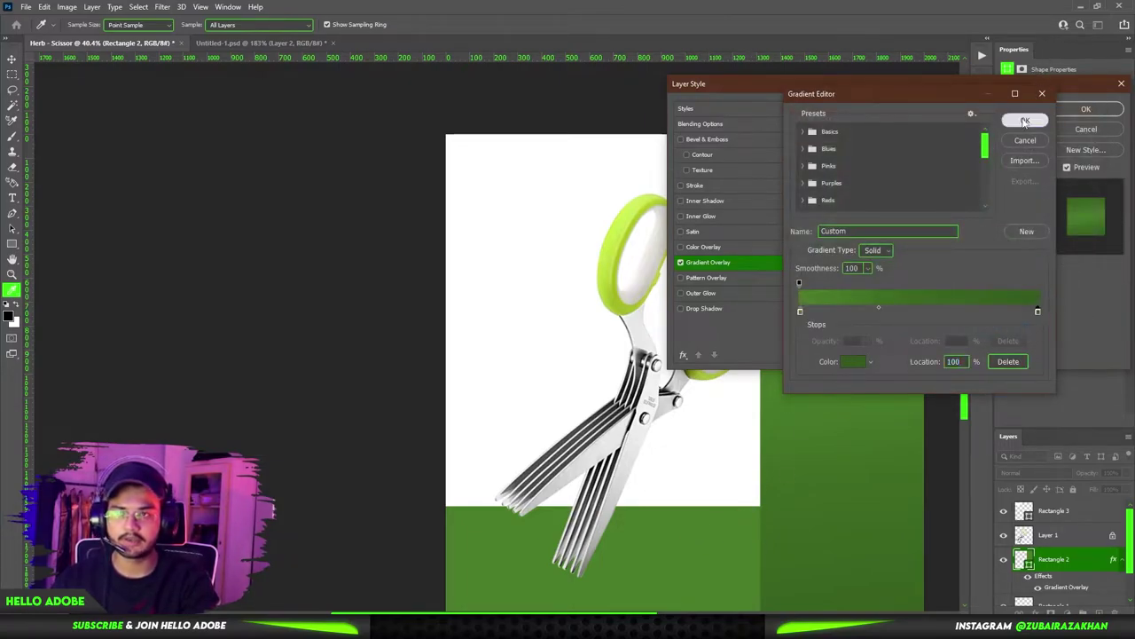
click(1025, 120)
Step: Set the green band's gradient overlay to 106% scale and a 120° angle, and apply the layer style
drag(922, 83, 1024, 106)
drag(1040, 233, 1024, 235)
drag(988, 110, 1068, 153)
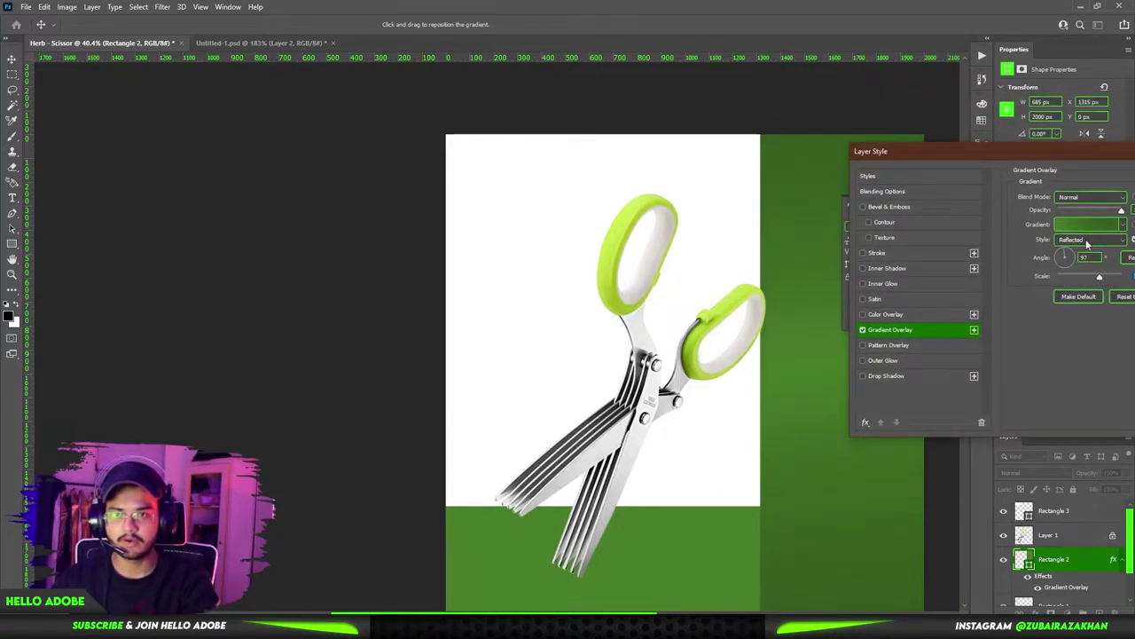
drag(1070, 257, 1066, 257)
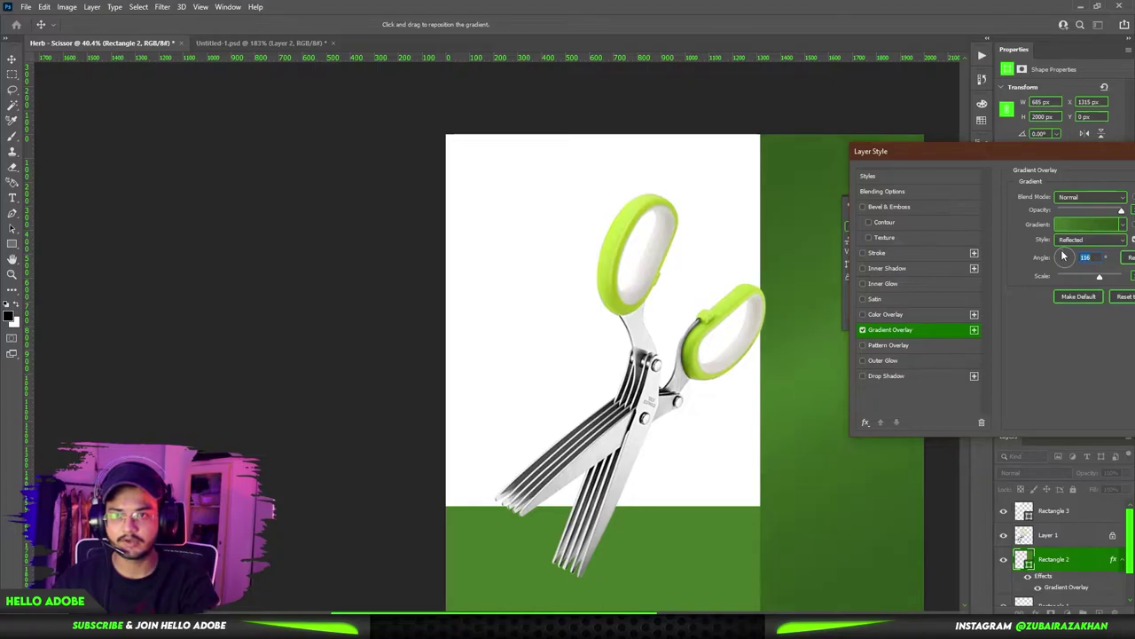
text(120)
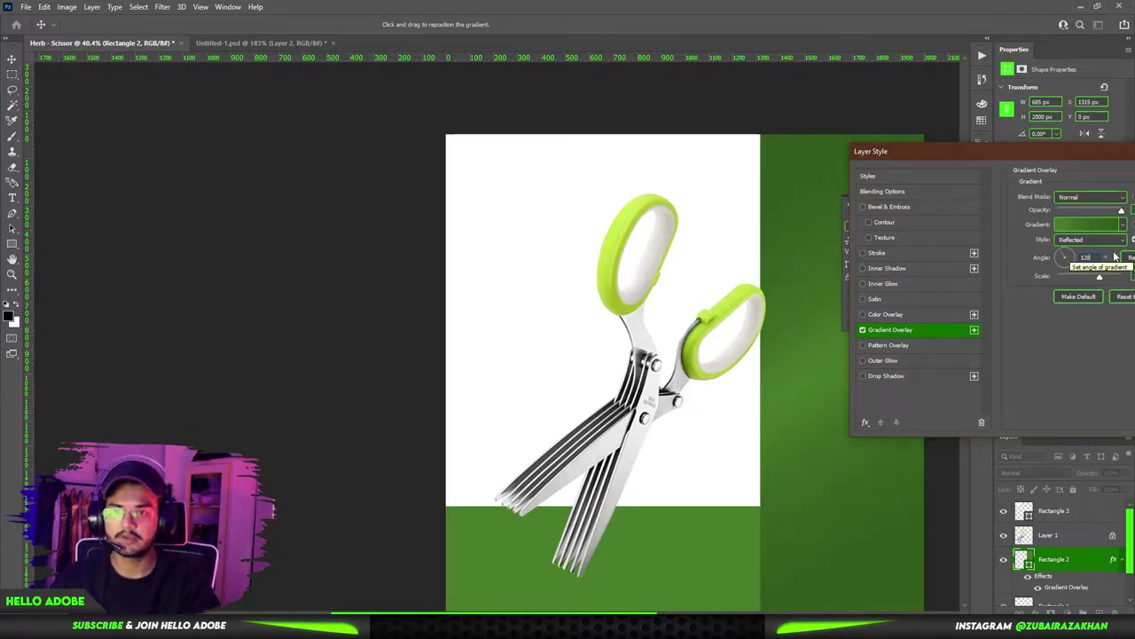
key(Return)
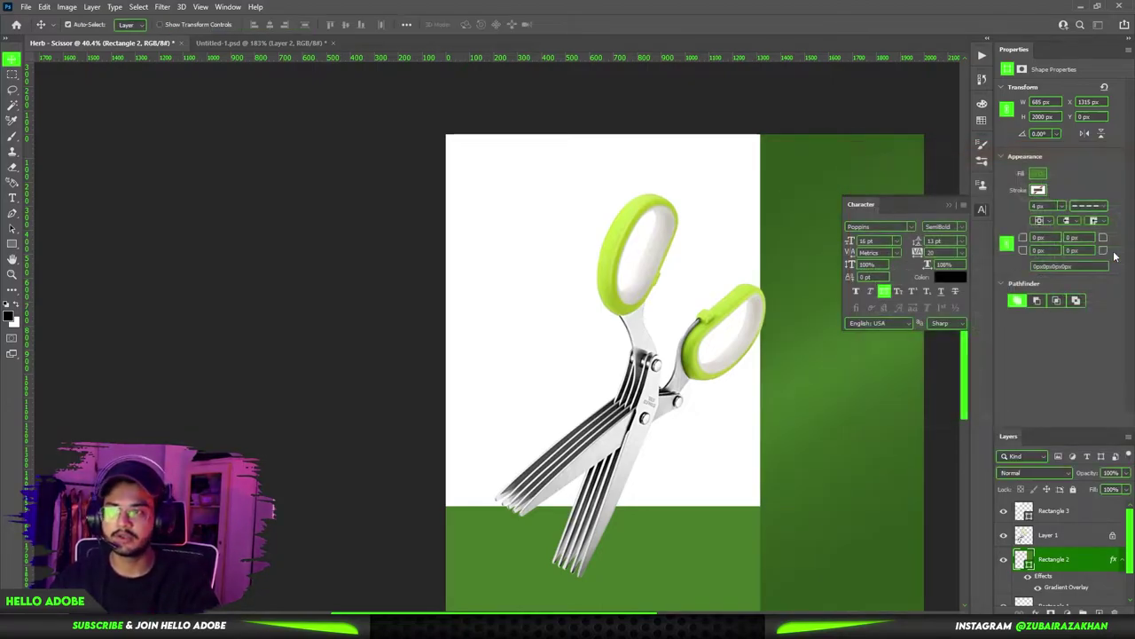
Step: Add a Multiply drop shadow to the tall green band, Rectangle 2, and adjust its opacity, distance and size
drag(836, 329, 710, 260)
drag(778, 259, 778, 284)
drag(738, 289, 752, 289)
scroll(767, 326, up, 2)
drag(732, 375, 751, 388)
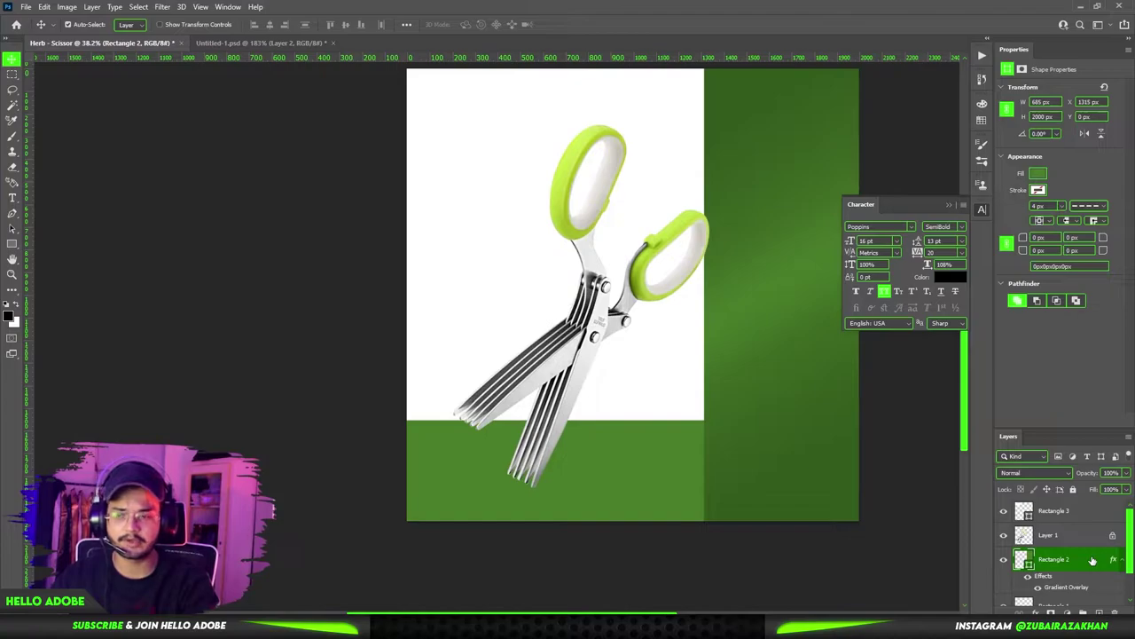
click(692, 375)
drag(883, 148, 985, 161)
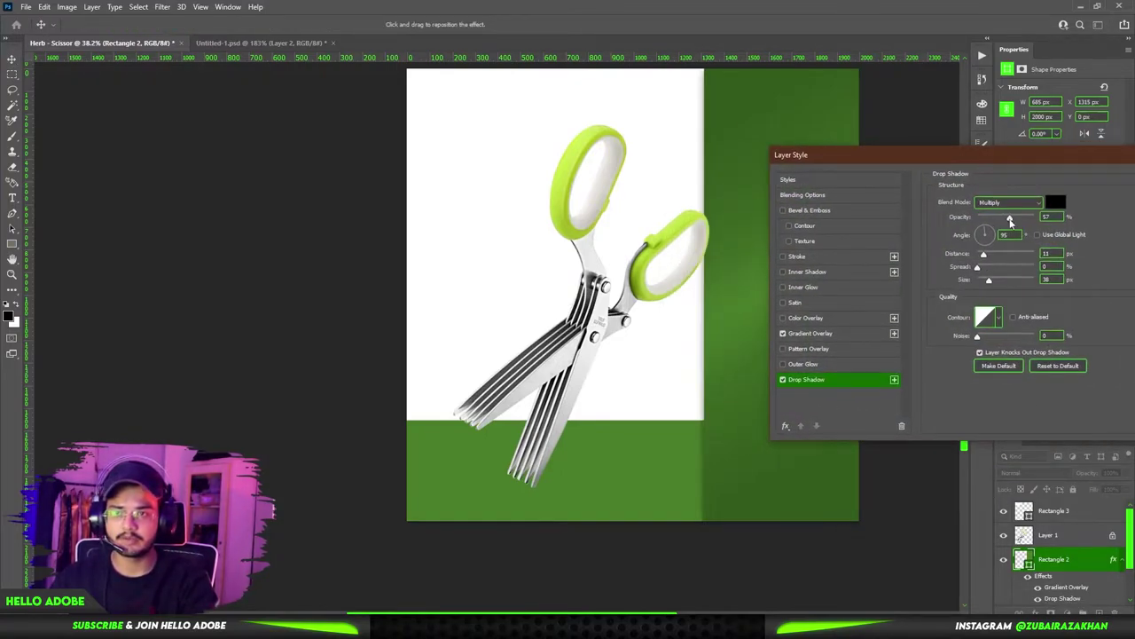
drag(1014, 219, 1016, 221)
drag(989, 280, 984, 257)
drag(1080, 162, 980, 159)
click(1116, 180)
Step: Copy the layer style of Rectangle 2 and paste it onto the small rectangle, Rectangle 3
scroll(719, 234, down, 2)
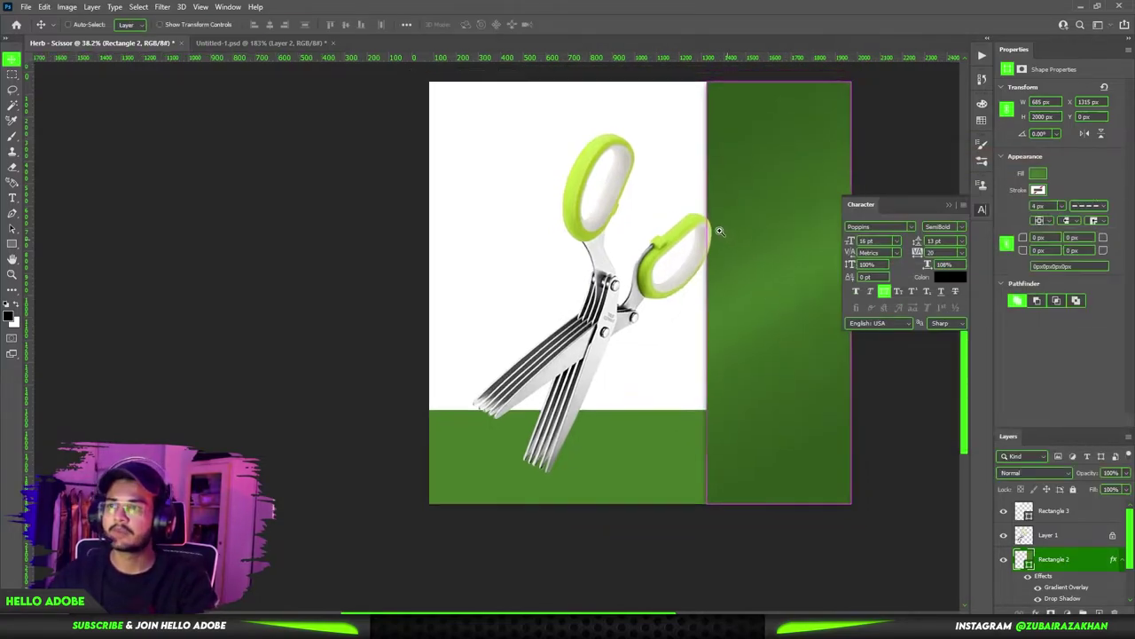
drag(712, 240, 735, 279)
click(1077, 518)
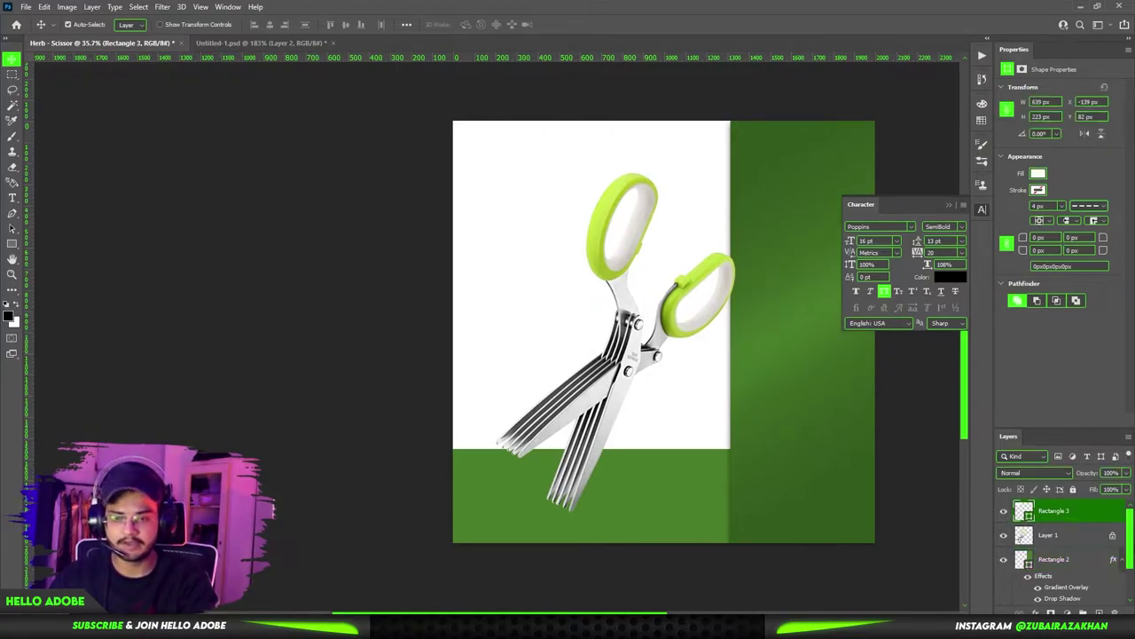
click(1091, 564)
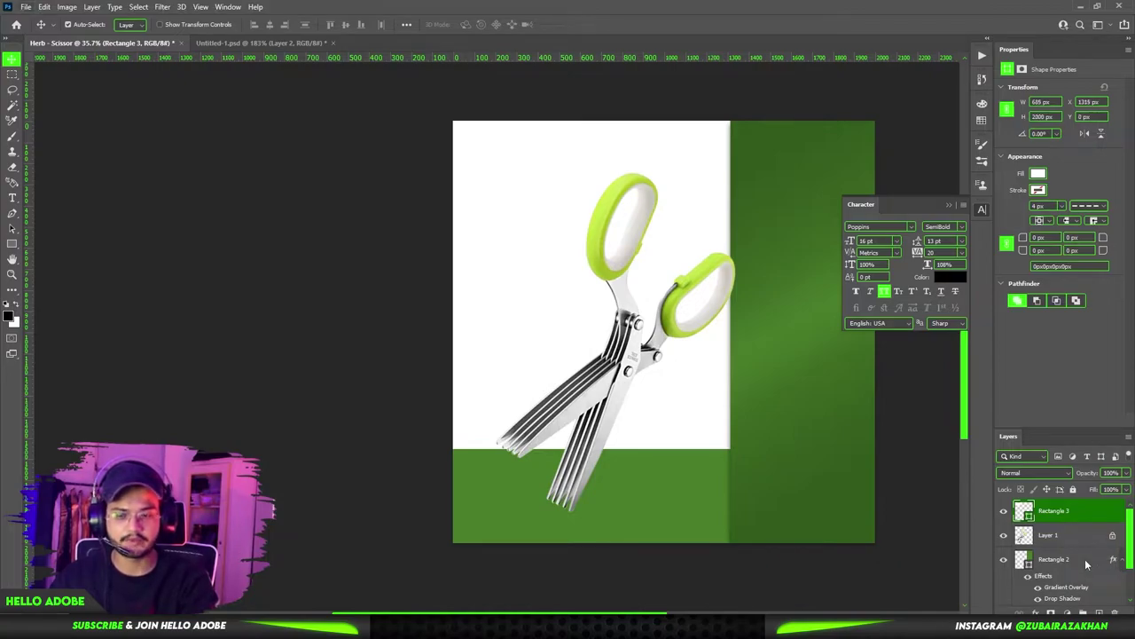
right_click(1087, 565)
click(1020, 329)
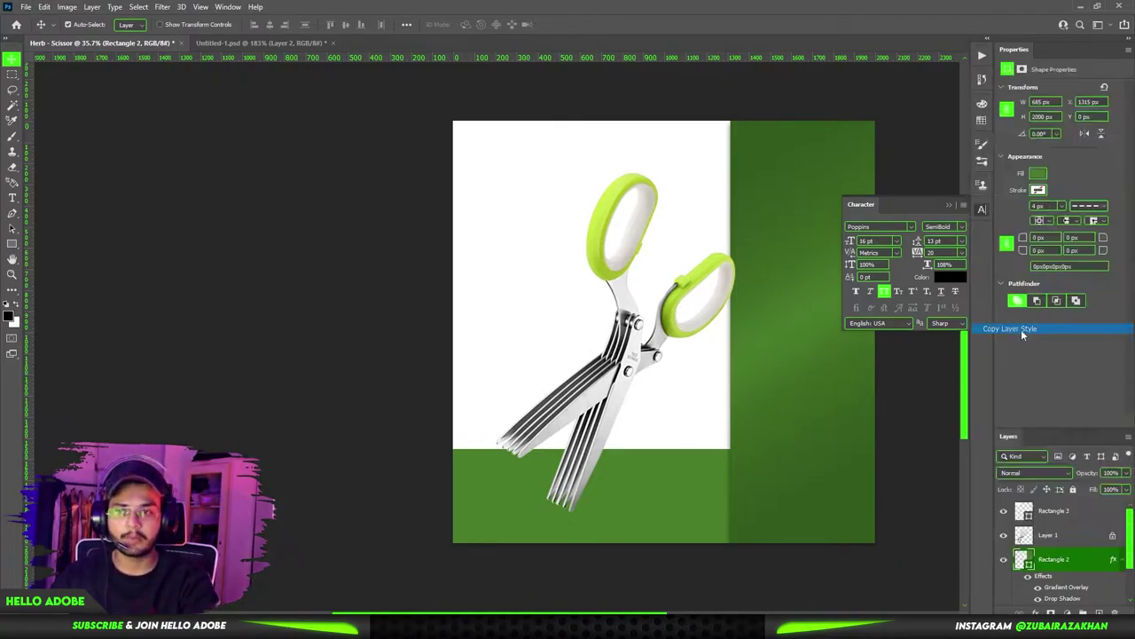
click(1096, 508)
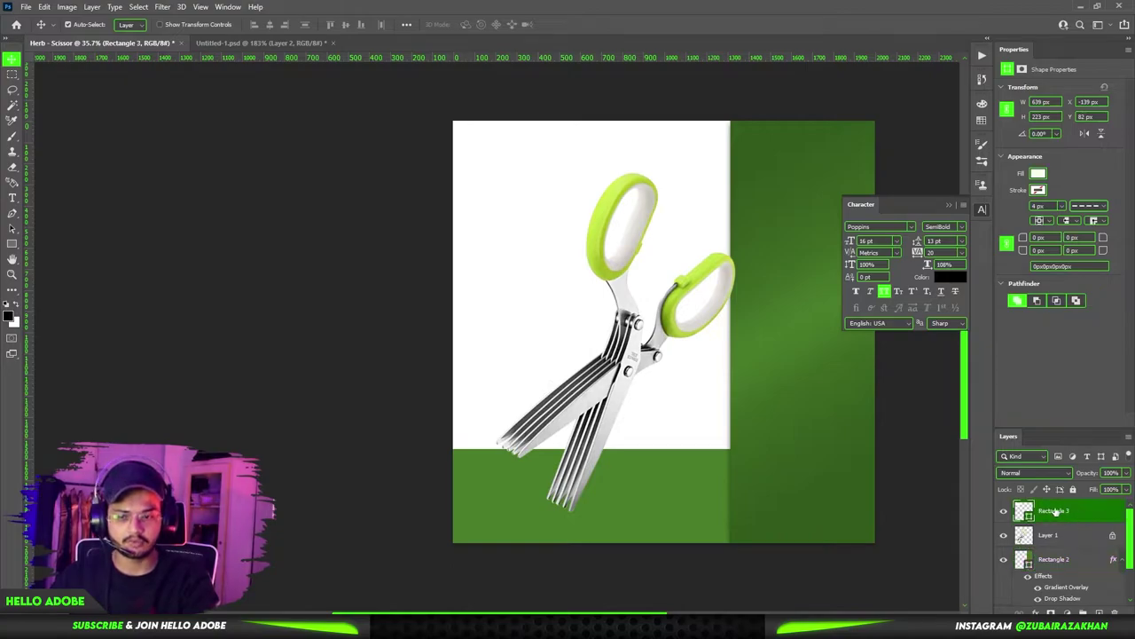
right_click(1083, 513)
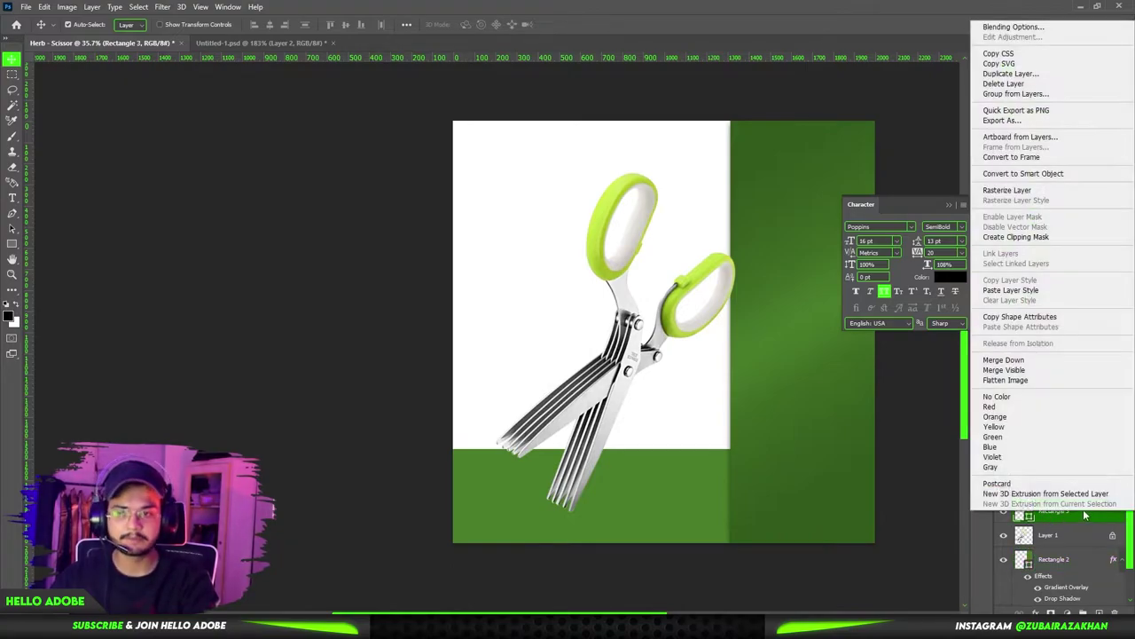
click(1016, 292)
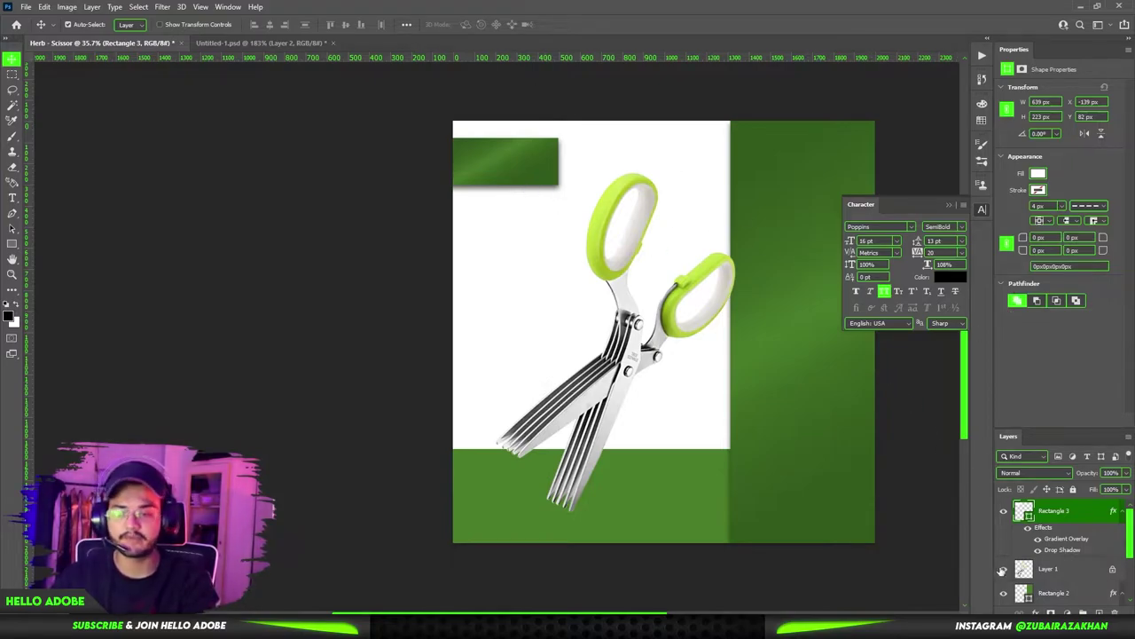
Step: Set the gradient overlay of the small rectangle, Rectangle 3, to 150% scale and an 86° angle, and apply the layer style
scroll(1064, 592, down, 2)
click(1067, 539)
double_click(1068, 540)
key(Escape)
scroll(1060, 541, up, 2)
click(1071, 541)
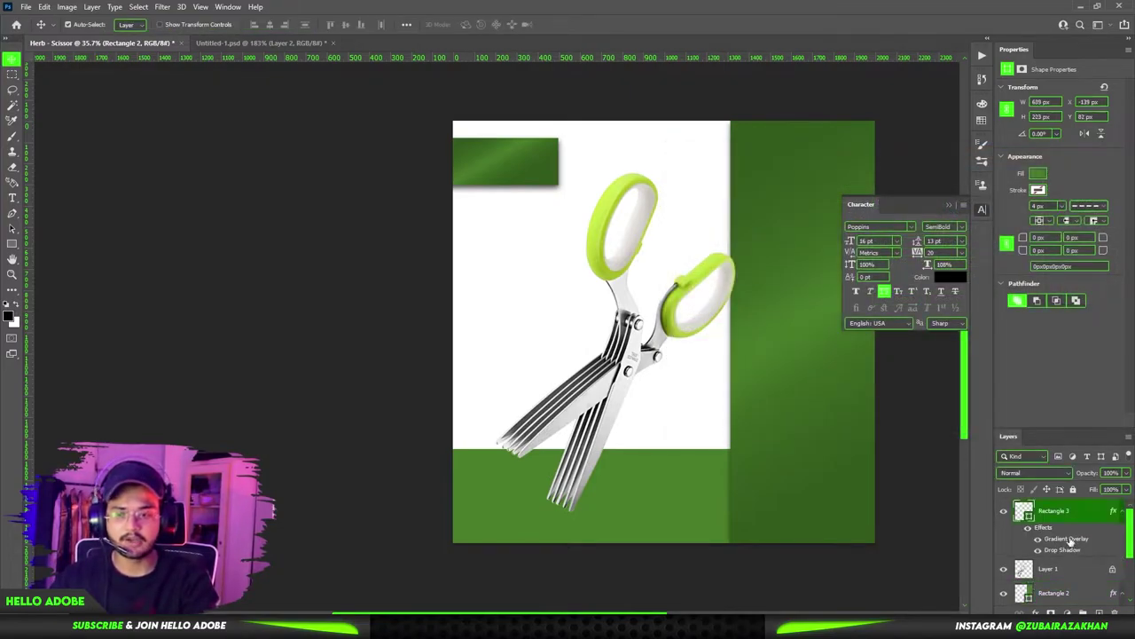
double_click(1068, 539)
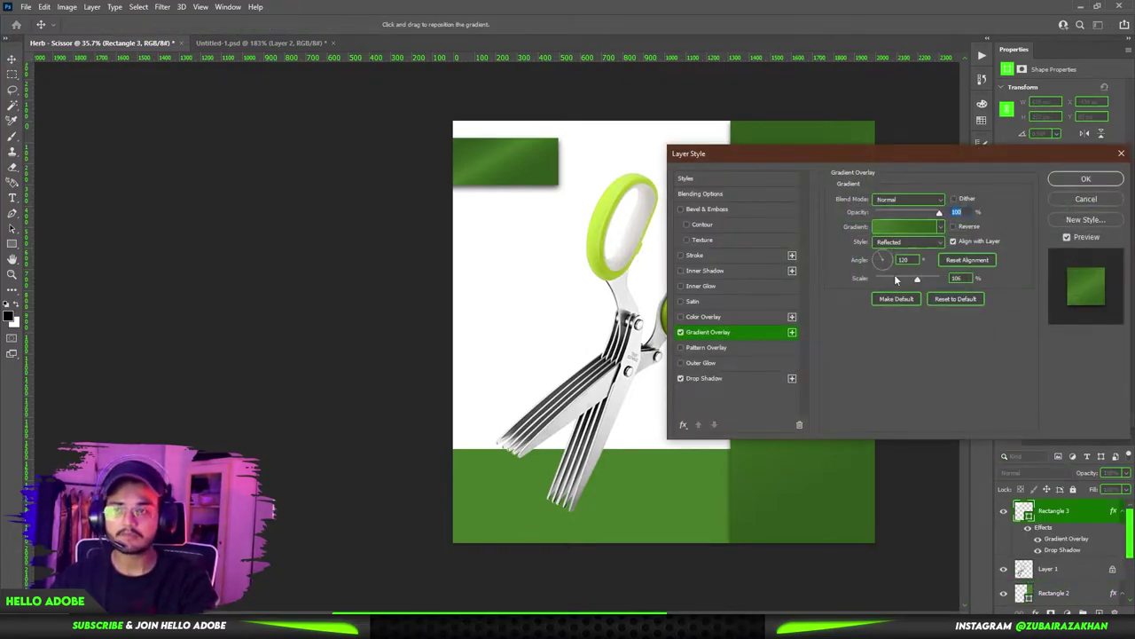
drag(917, 281, 939, 279)
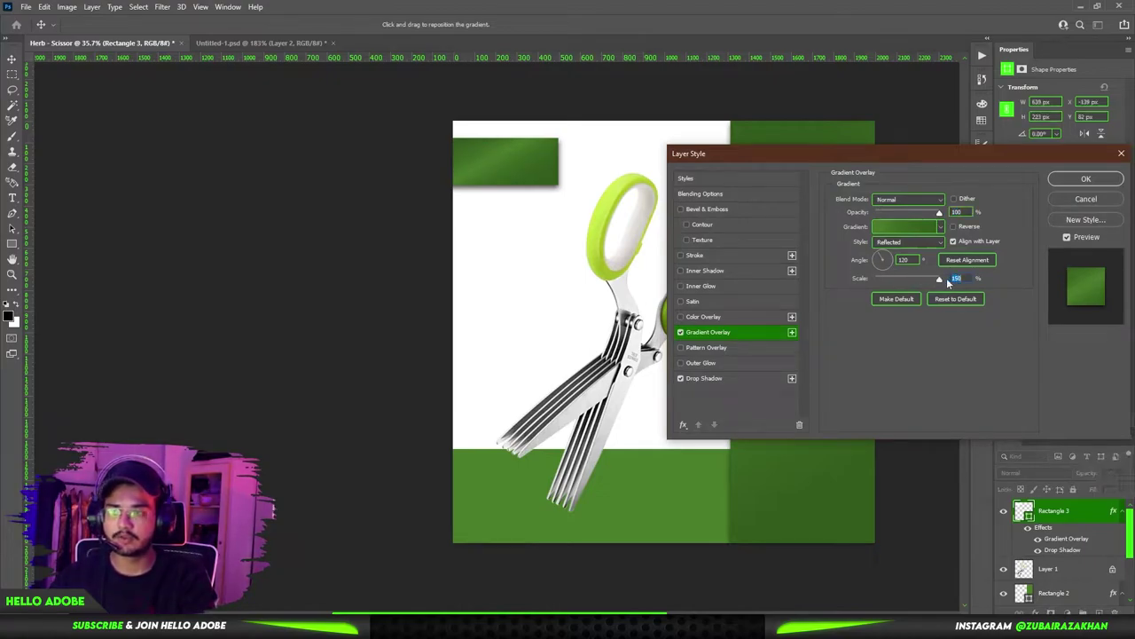
click(882, 257)
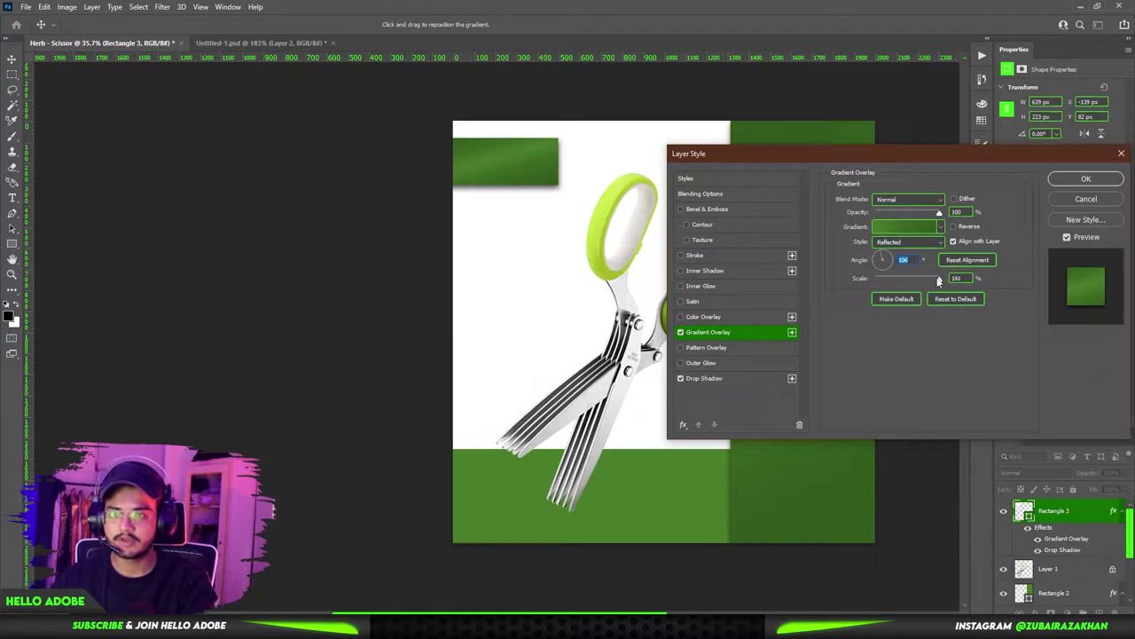
click(884, 258)
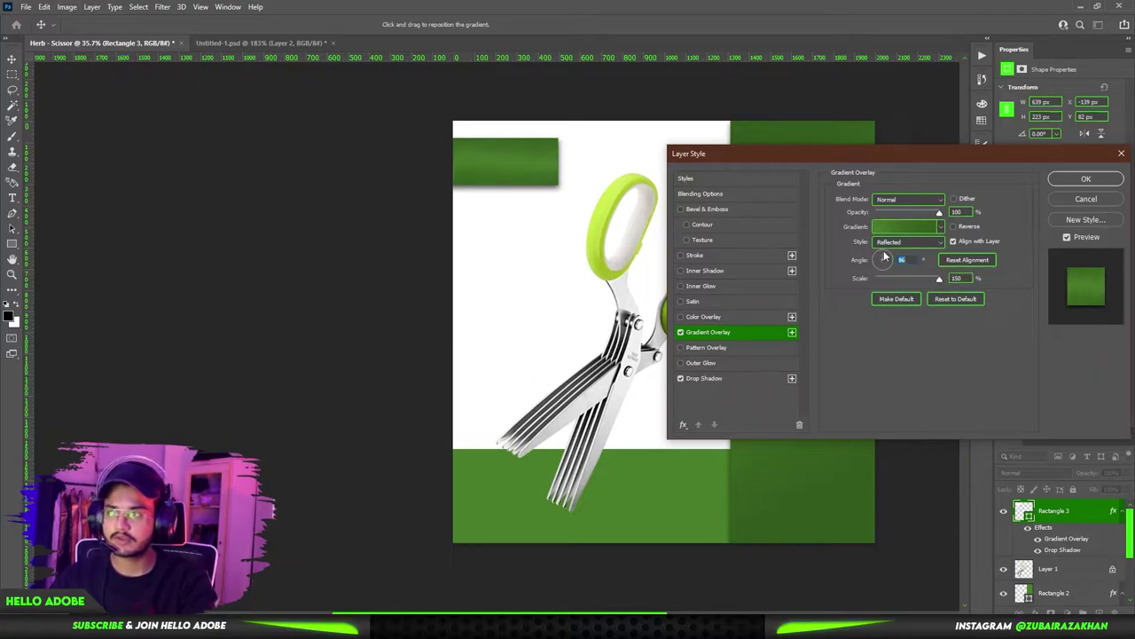
click(1085, 178)
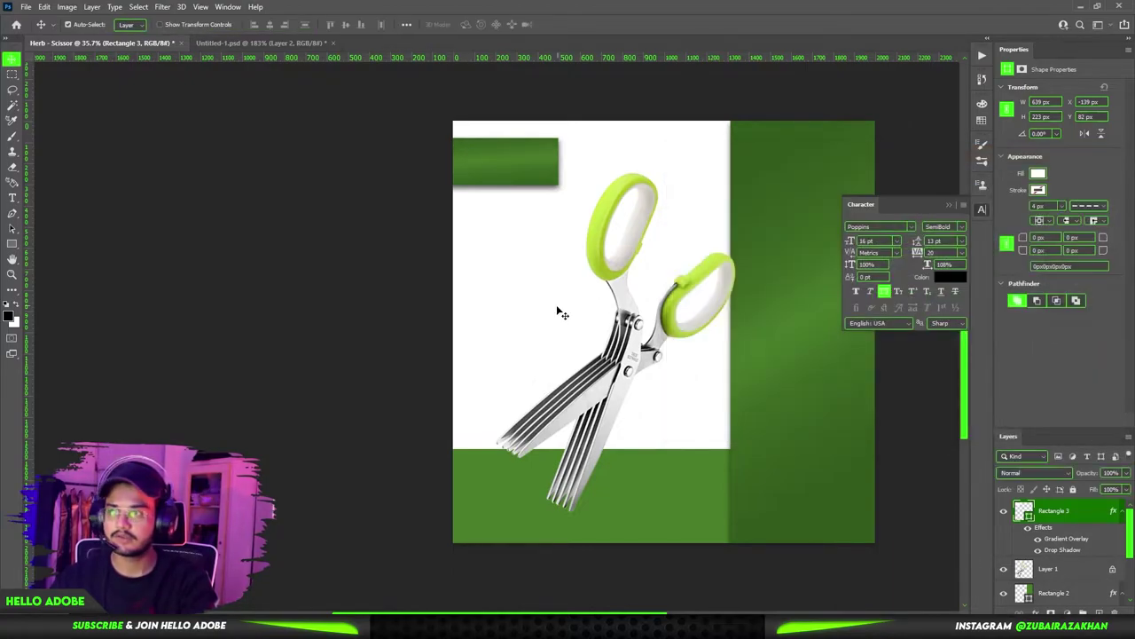
Step: Widen the small green rectangle at the canvas's upper left to about 698 px
drag(541, 165, 626, 246)
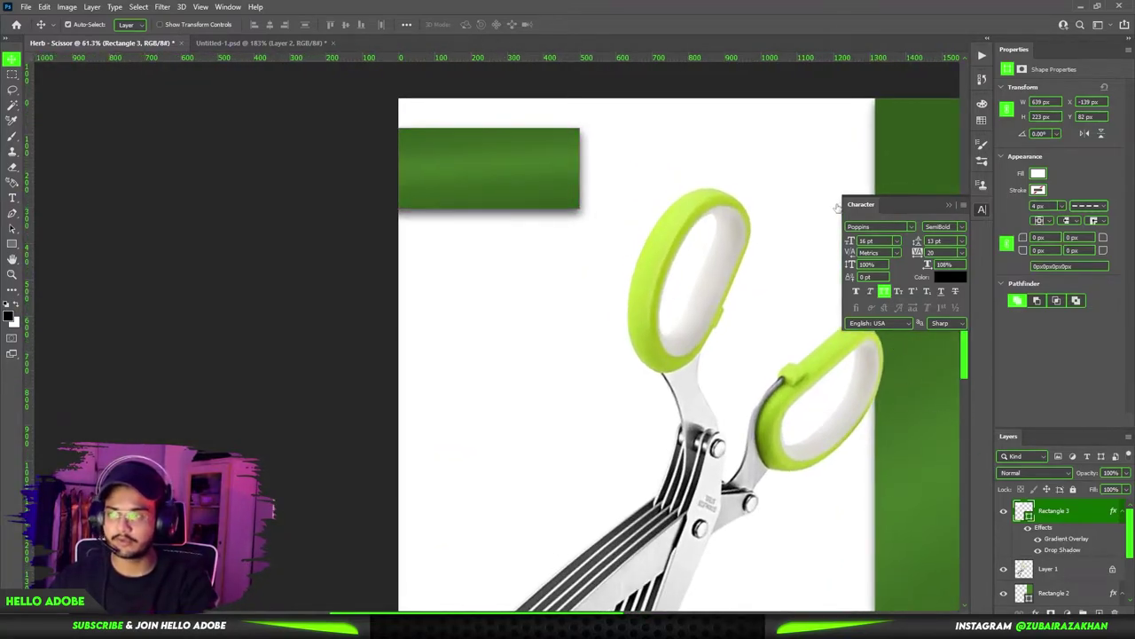
drag(913, 217, 907, 217)
drag(889, 279, 879, 253)
drag(906, 216, 905, 219)
key(Return)
key(ctrl+0)
drag(314, 132, 332, 156)
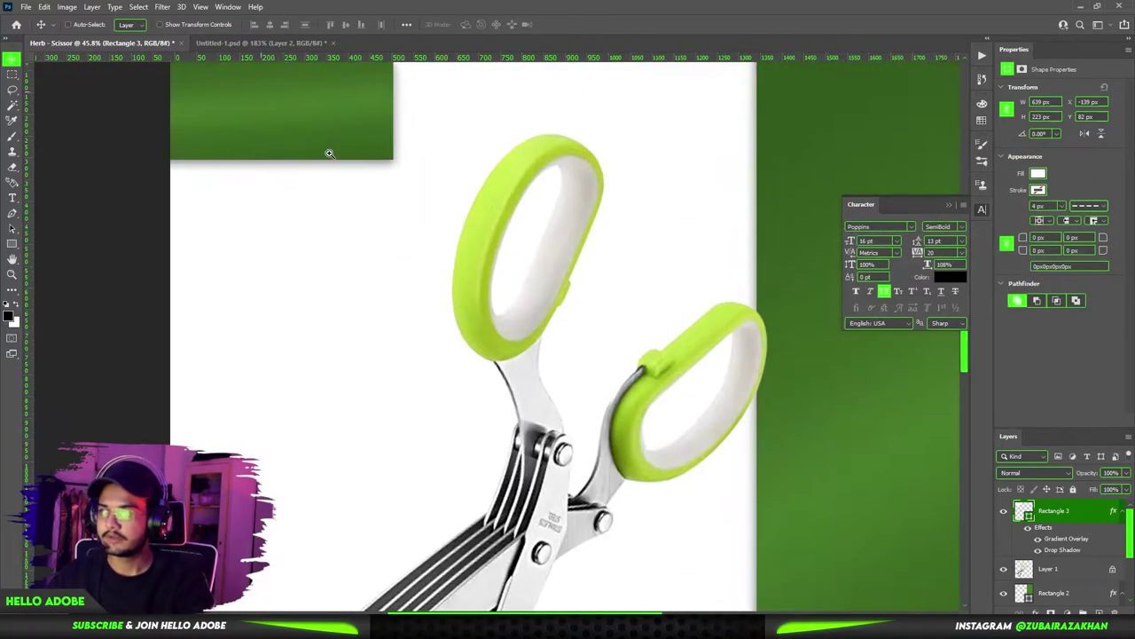
scroll(482, 266, down, 3)
key(ctrl+t)
drag(514, 221, 538, 220)
drag(470, 226, 608, 232)
key(Return)
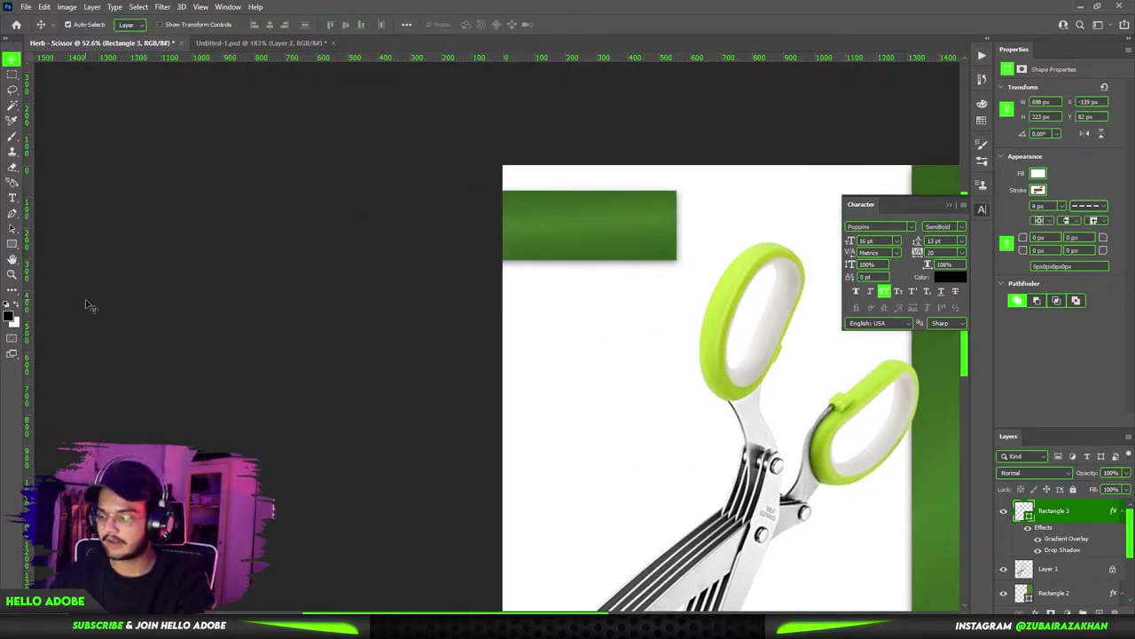
Step: Fully round all four corners of the small green rectangle to a 111 px radius, then deselect it
key(u)
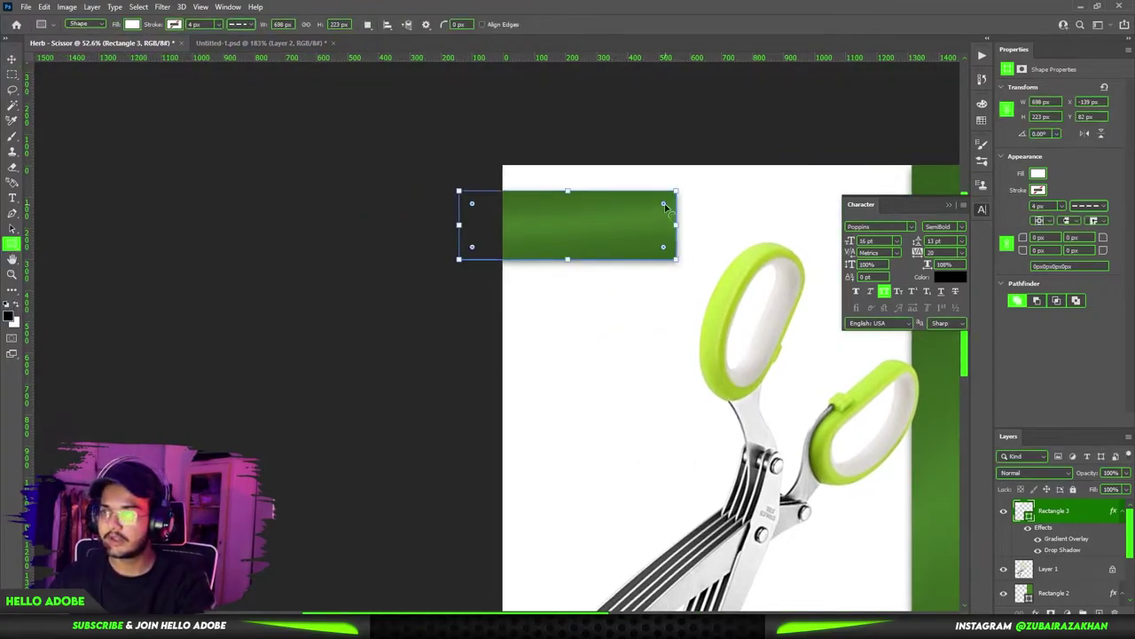
scroll(665, 206, up, 4)
drag(678, 206, 564, 279)
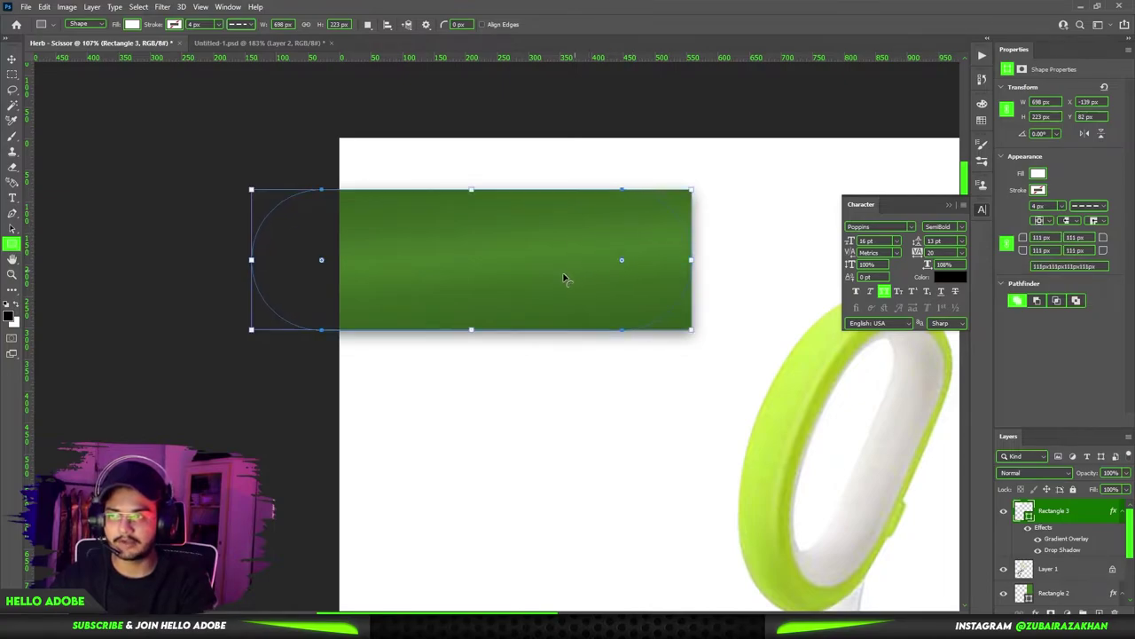
key(ctrl+z)
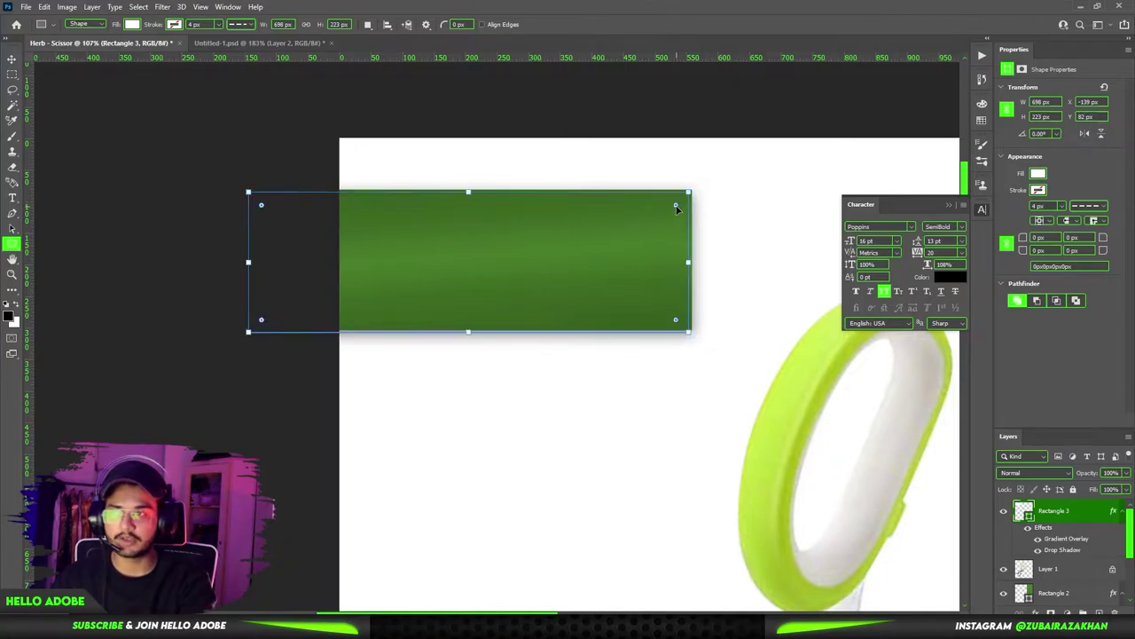
drag(678, 204, 542, 331)
key(ctrl+z)
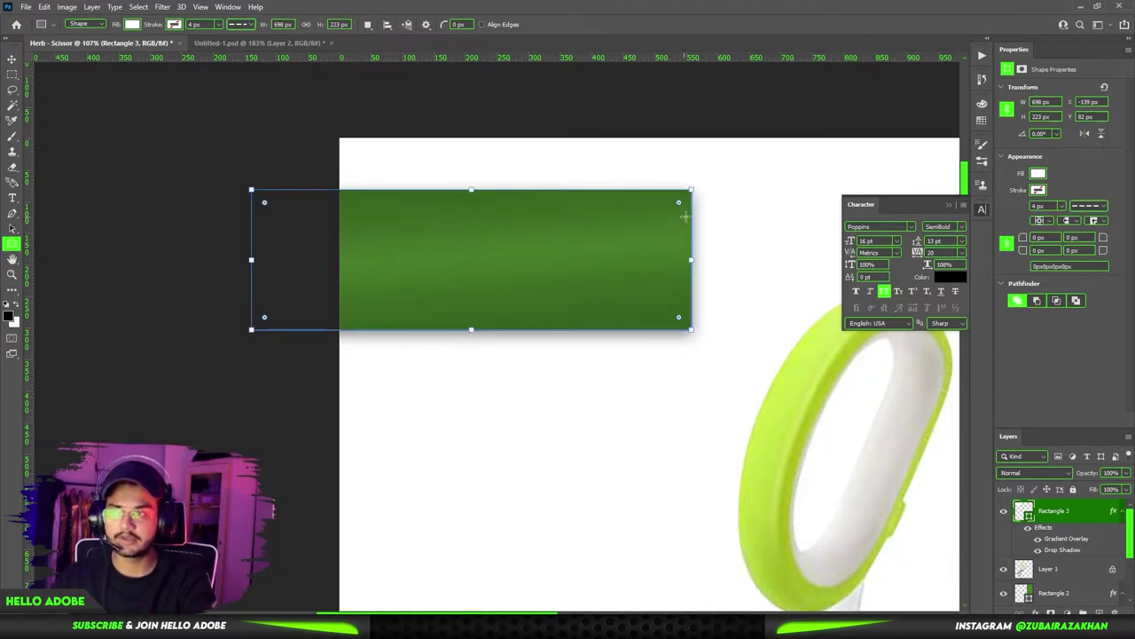
drag(679, 202, 611, 259)
scroll(656, 284, down, 5)
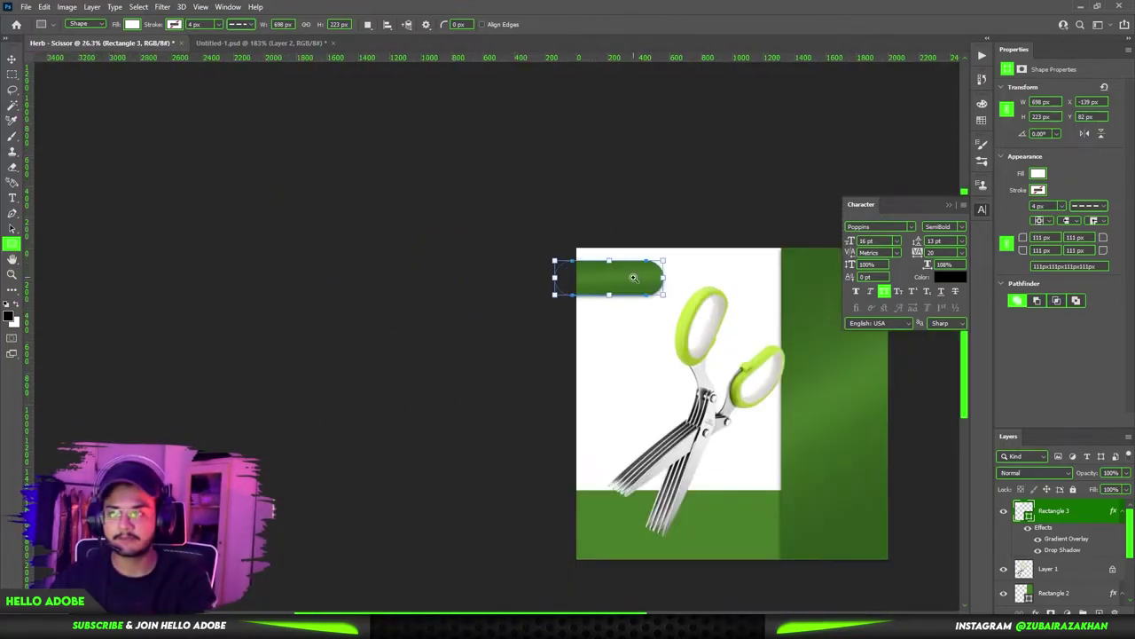
key(v)
ctrl+click(663, 342)
Step: Resize the rounded green banner to about 732 px wide and 134 px high
scroll(654, 304, up, 2)
scroll(647, 297, down, 2)
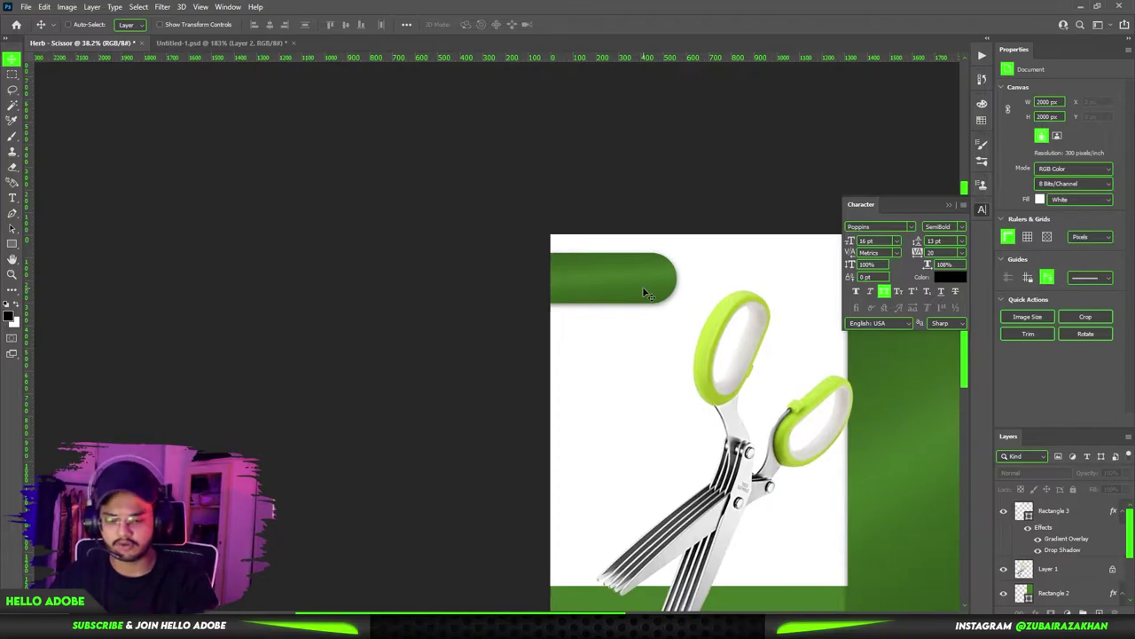
scroll(646, 293, up, 1)
drag(398, 178, 530, 279)
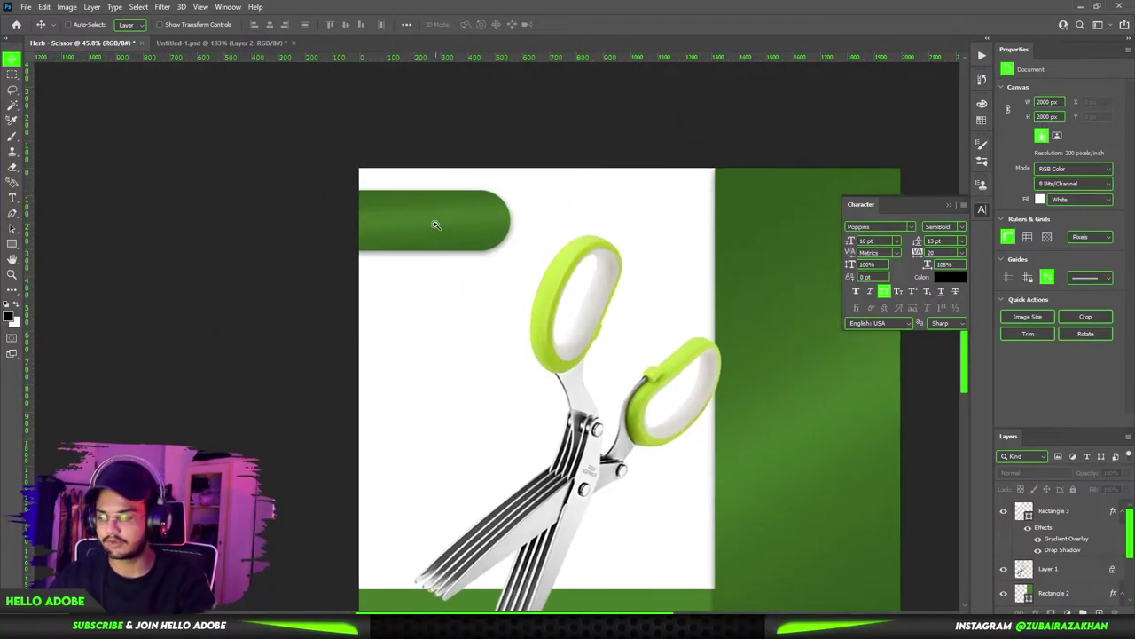
scroll(436, 223, up, 2)
click(451, 228)
key(ctrl+t)
drag(412, 257, 419, 235)
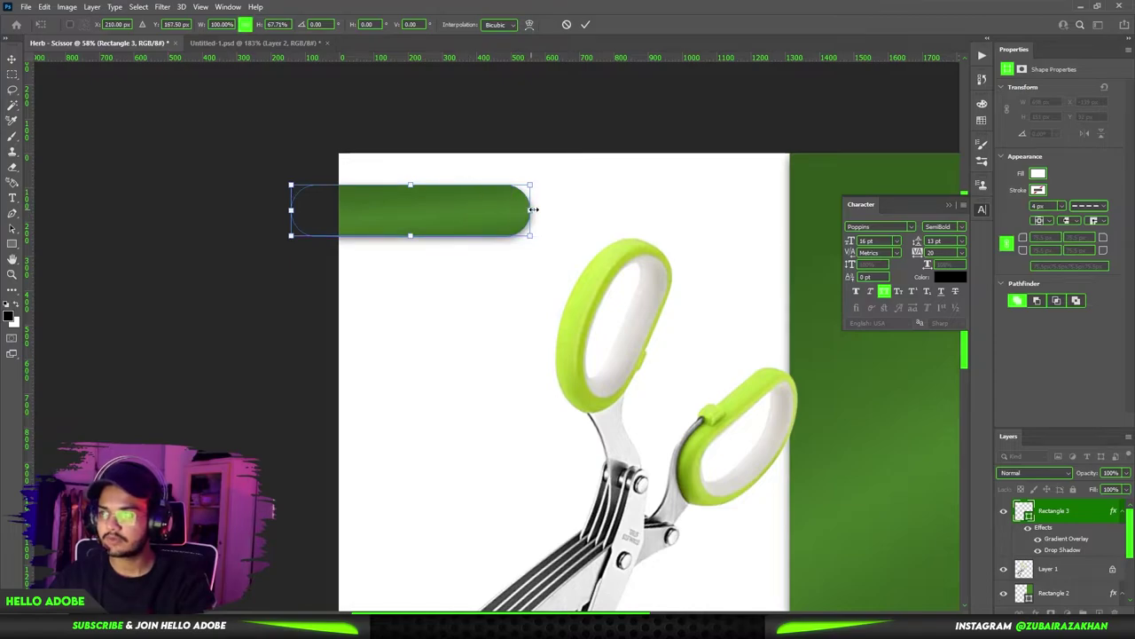
drag(532, 209, 543, 209)
mouse_move(418, 236)
mouse_down()
mouse_move(452, 255)
mouse_move(420, 245)
mouse_up()
key(Return)
key(ctrl+0)
drag(341, 120, 387, 144)
drag(386, 145, 532, 213)
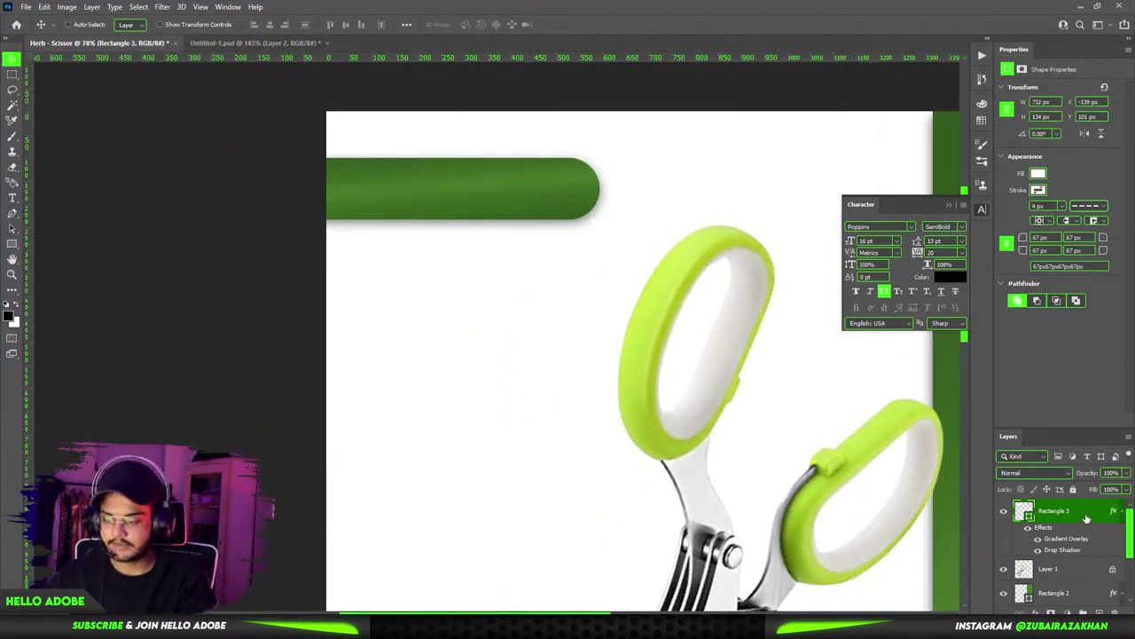
Step: Duplicate the Rectangle 3 layer and delete the layer effects from the copy
key(ctrl+j)
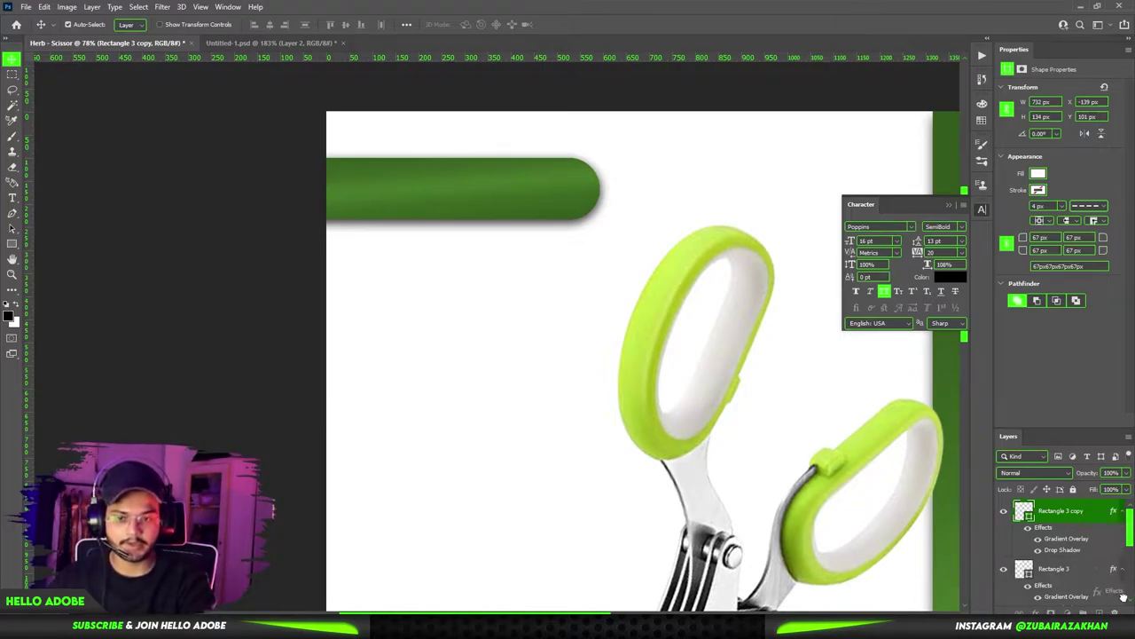
scroll(1114, 594, down, 1)
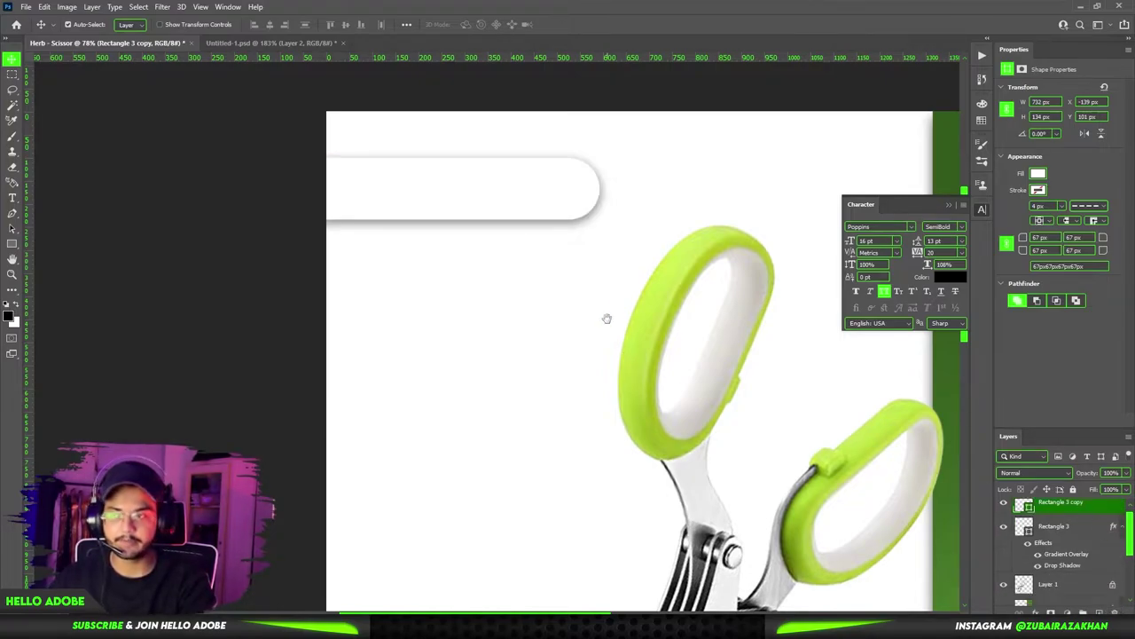
drag(609, 325, 698, 391)
Step: Give the banner copy a white 4 px dashed stroke and no fill
key(u)
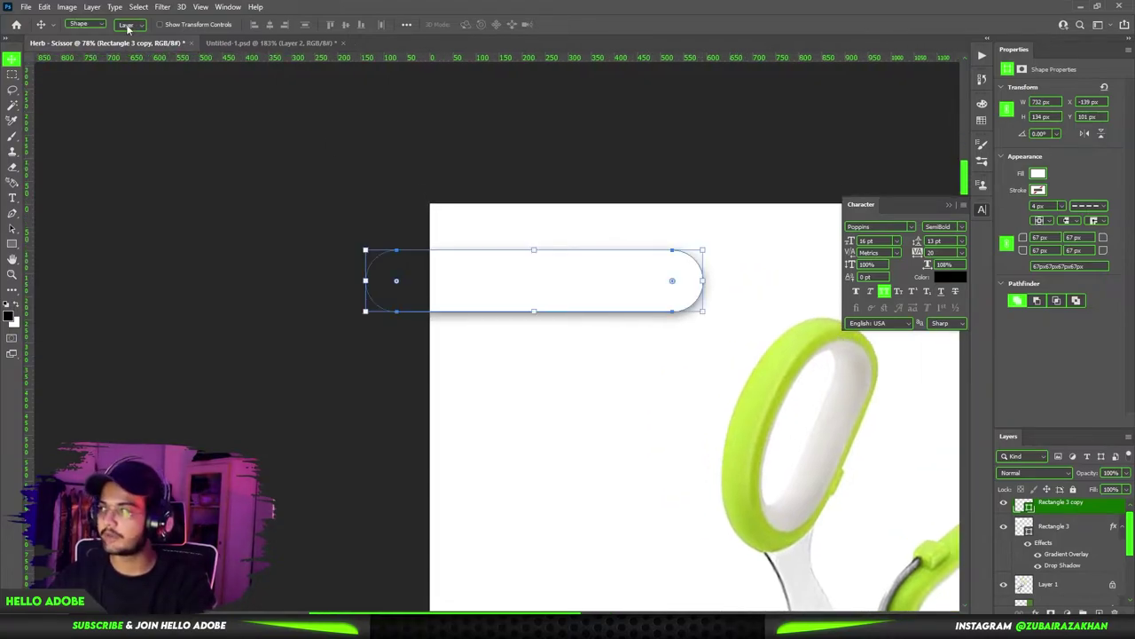
click(174, 25)
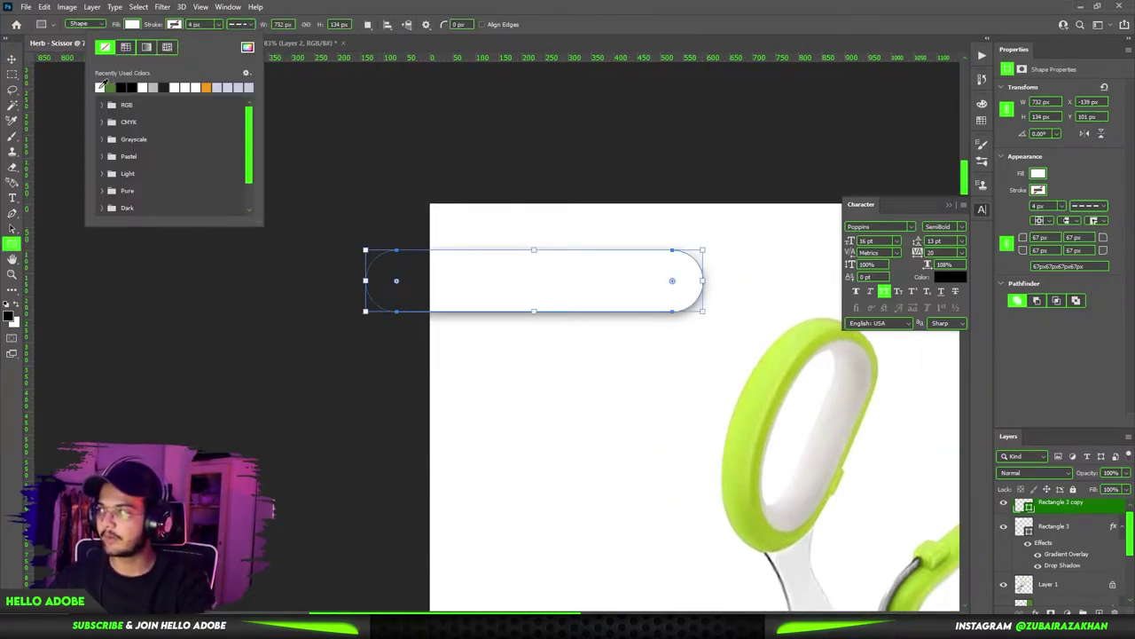
click(101, 86)
click(129, 25)
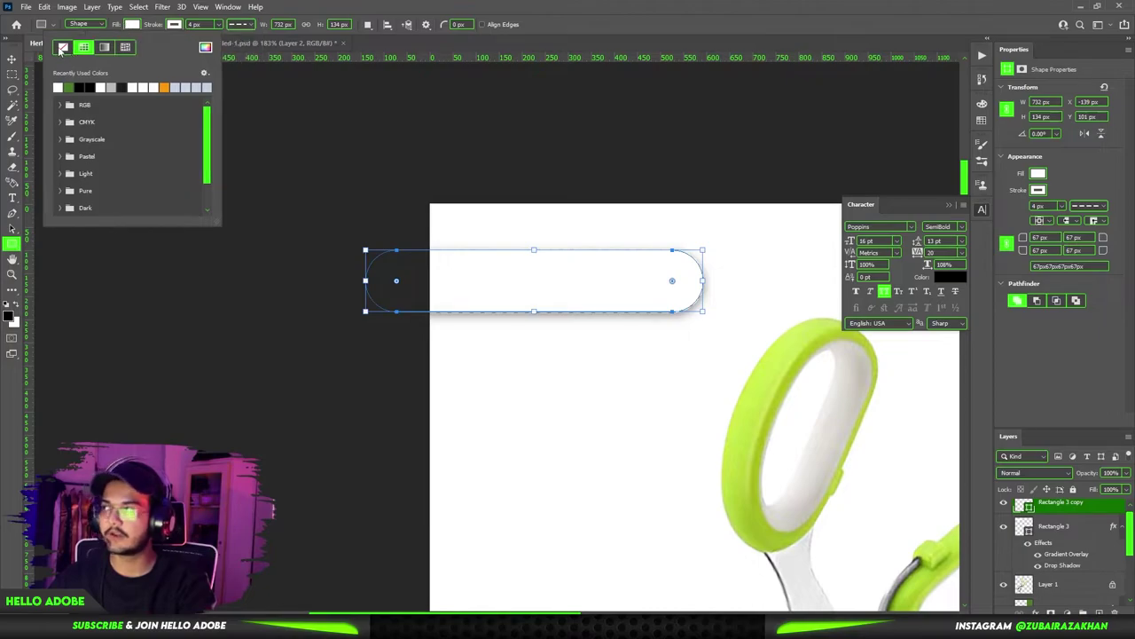
click(60, 49)
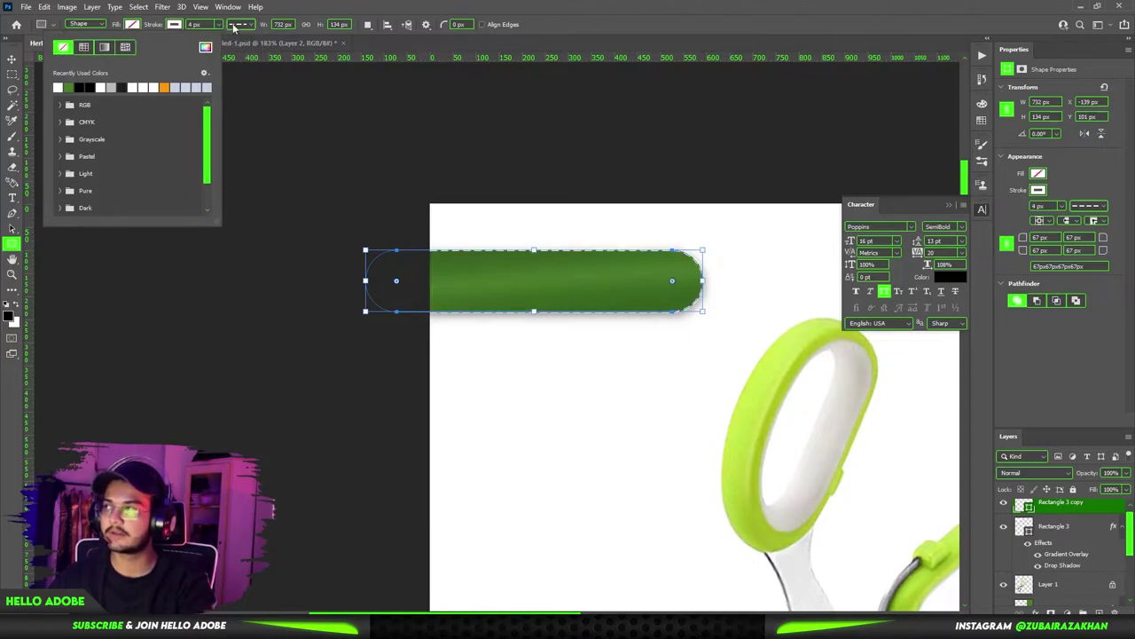
click(627, 257)
click(569, 244)
click(605, 282)
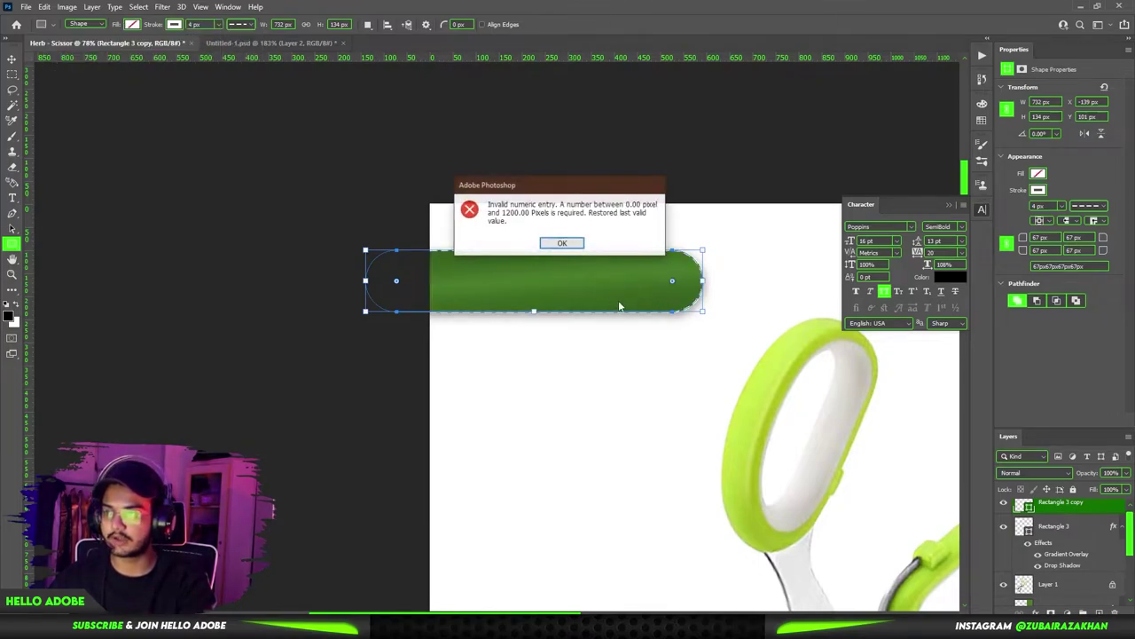
key(Return)
click(244, 25)
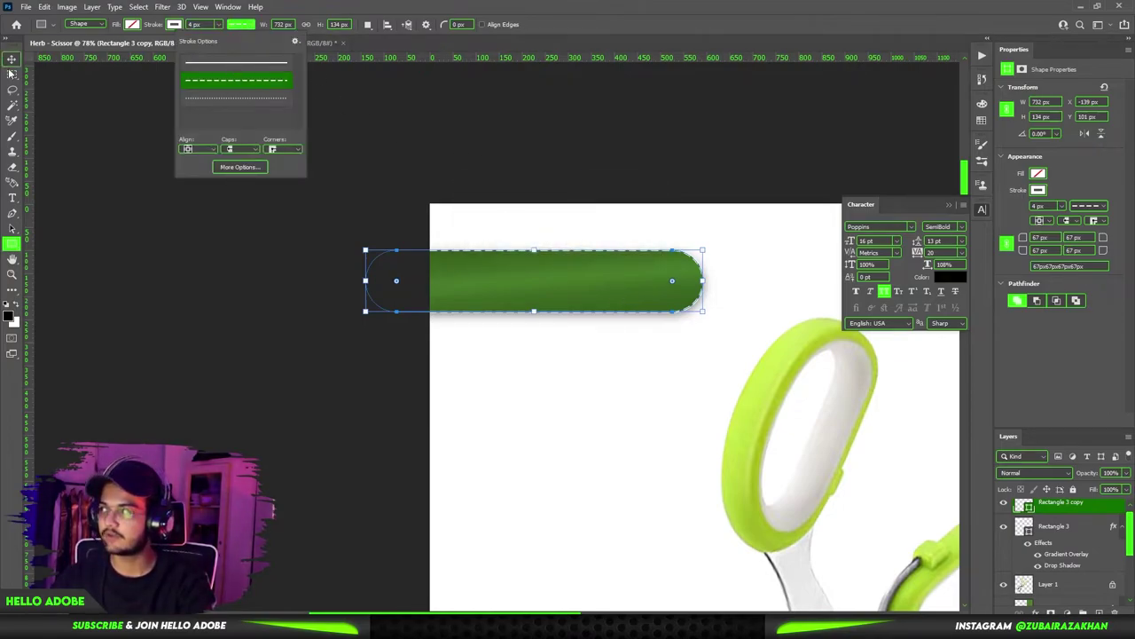
key(v)
Step: Scale the dashed outline down to about 716 x 118 px so it sits just inside the green banner's edge
scroll(568, 286, up, 3)
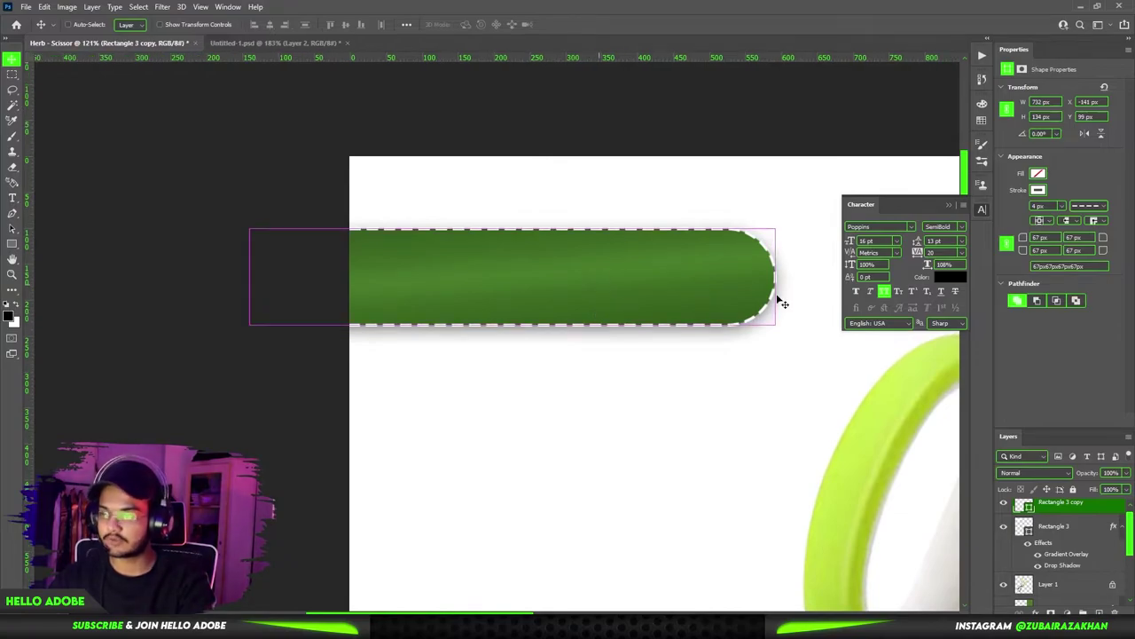
key(ctrl+t)
drag(775, 325, 769, 329)
scroll(512, 305, up, 2)
drag(508, 333, 508, 326)
key(Return)
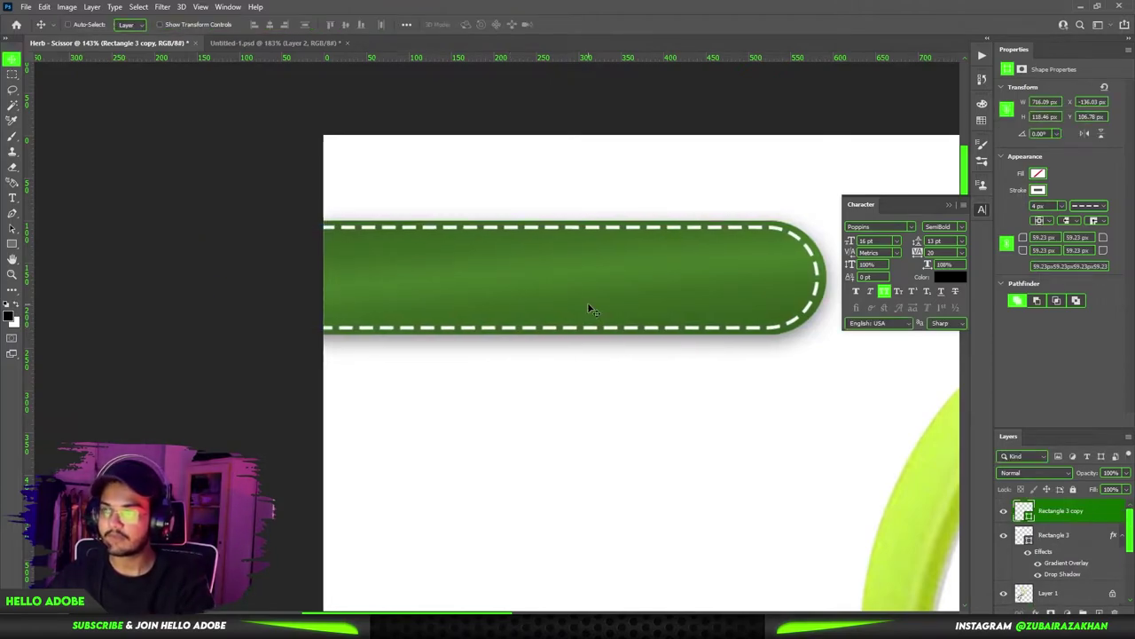
Step: Select both the dashed outline and the green banner and shorten them together to about 703 px wide
key(ctrl+0)
drag(373, 144, 596, 215)
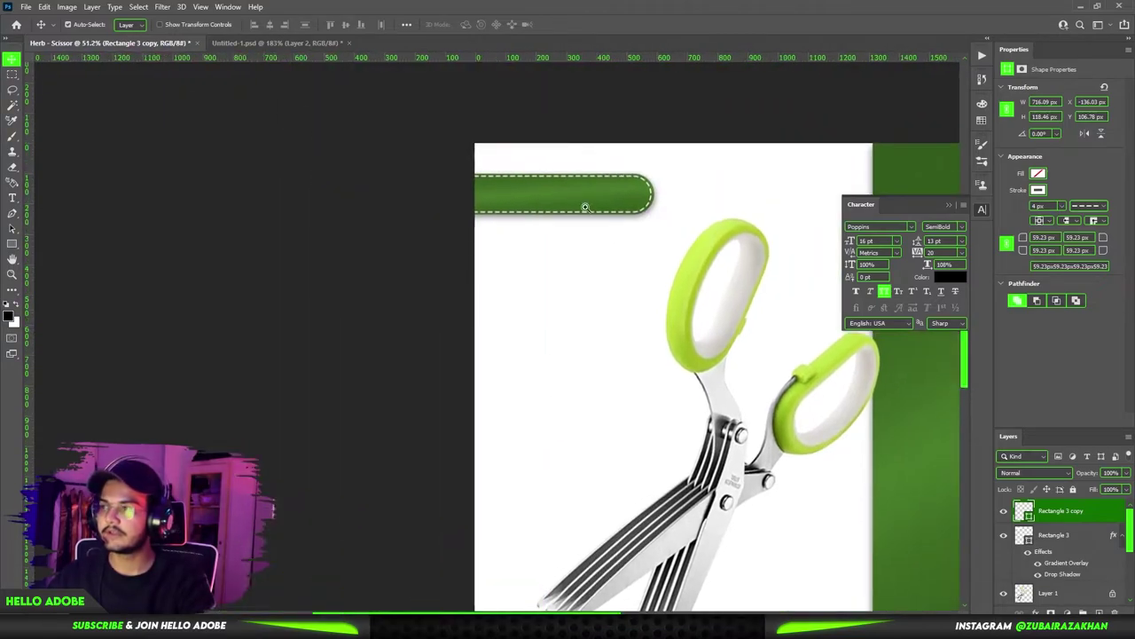
scroll(596, 215, up, 3)
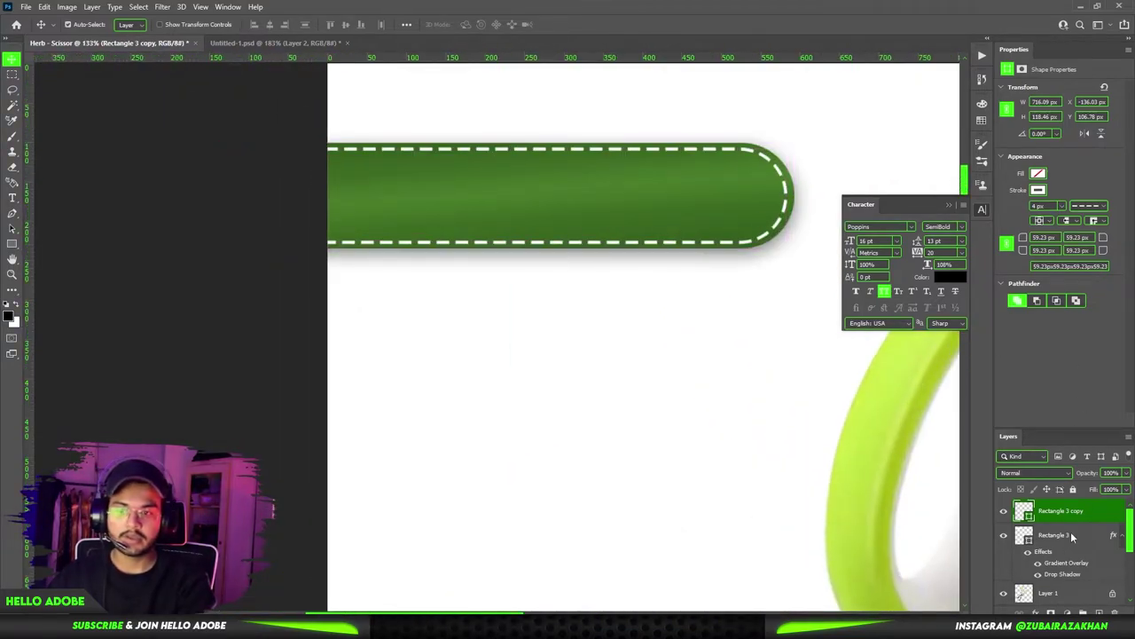
shift+click(1056, 534)
key(ctrl+t)
drag(797, 202, 772, 197)
scroll(659, 220, down, 2)
key(Return)
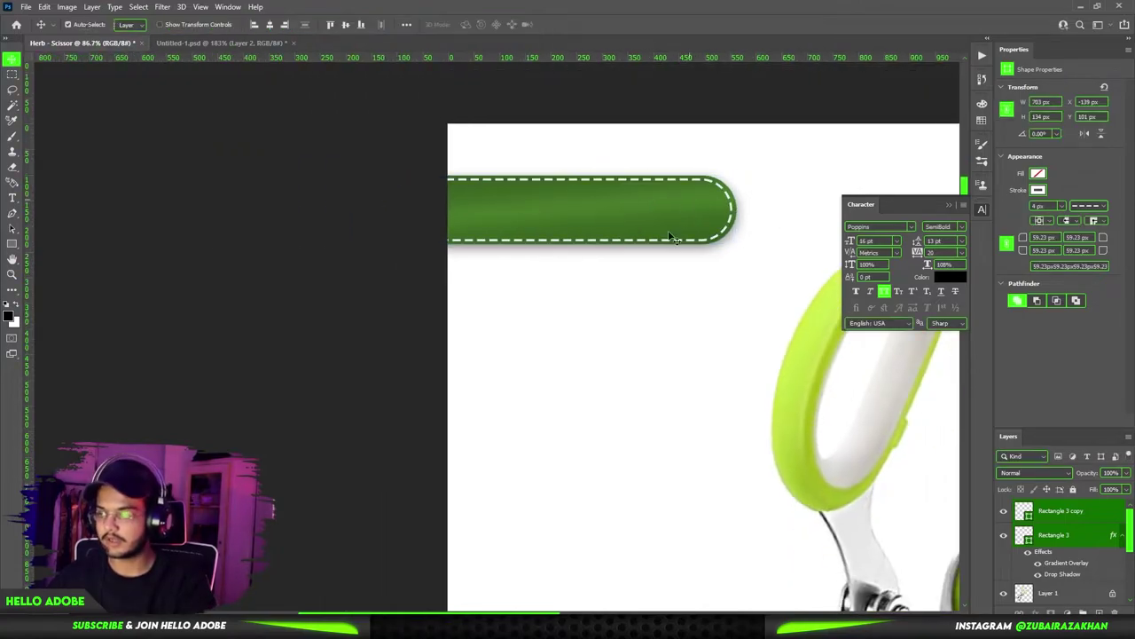
Step: Add the text HERB SCISSOR in Poppins SemiBold 16 pt on the white area below the green banner
key(t)
drag(638, 406, 580, 329)
click(577, 330)
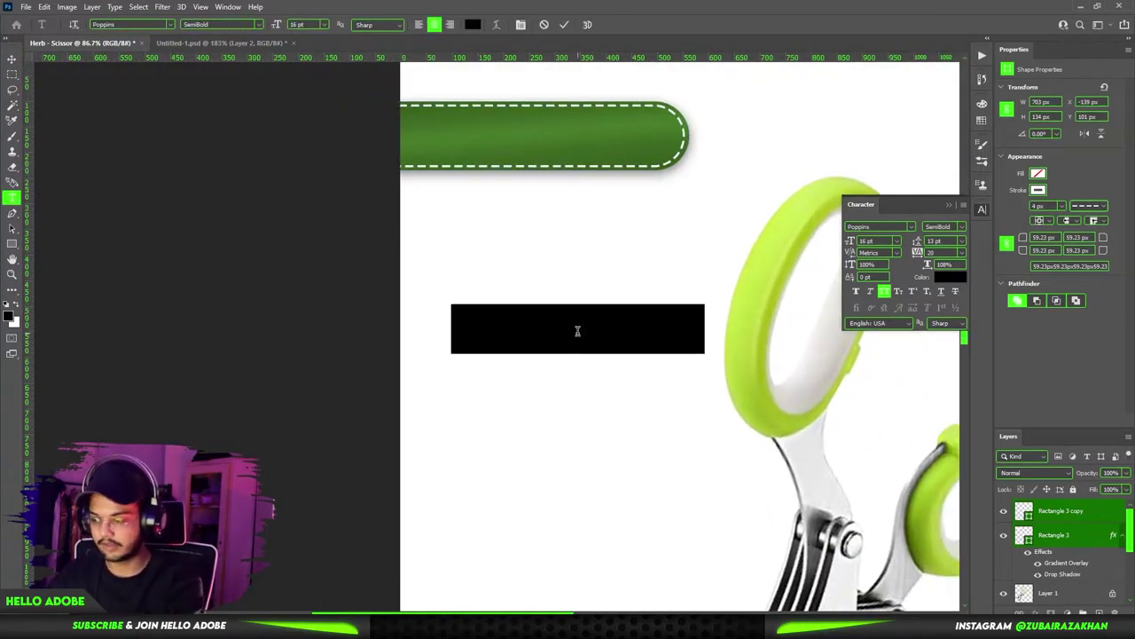
text(HERB - SCI)
key(BackSpace)
key(BackSpace)
key(BackSpace)
key(BackSpace)
key(BackSpace)
key(BackSpace)
key(BackSpace)
key(BackSpace)
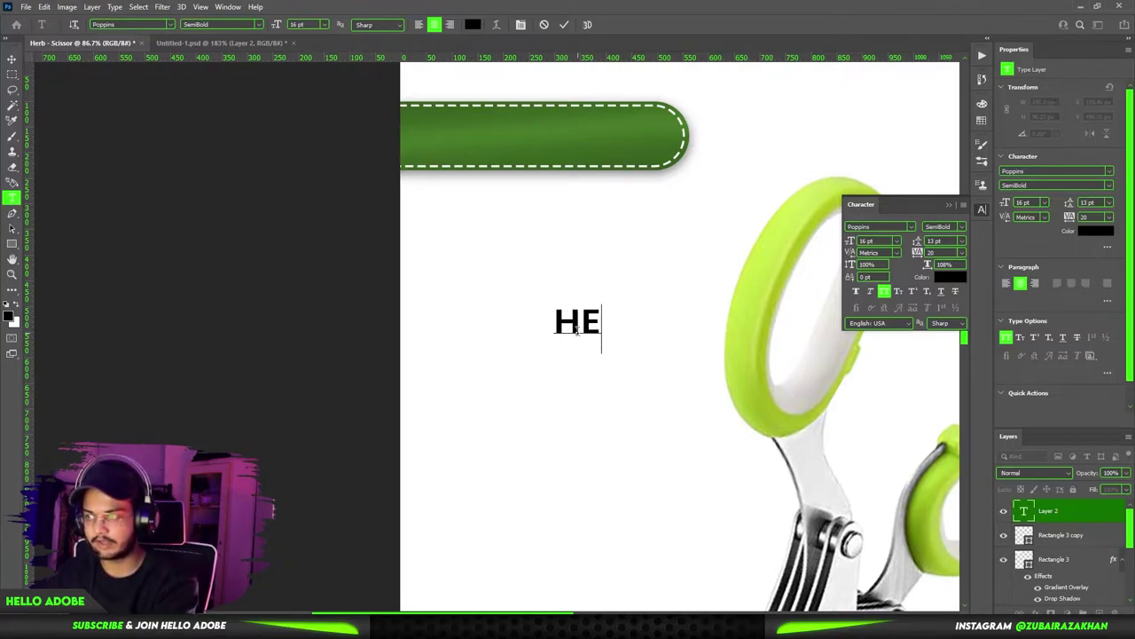
text(RB S)
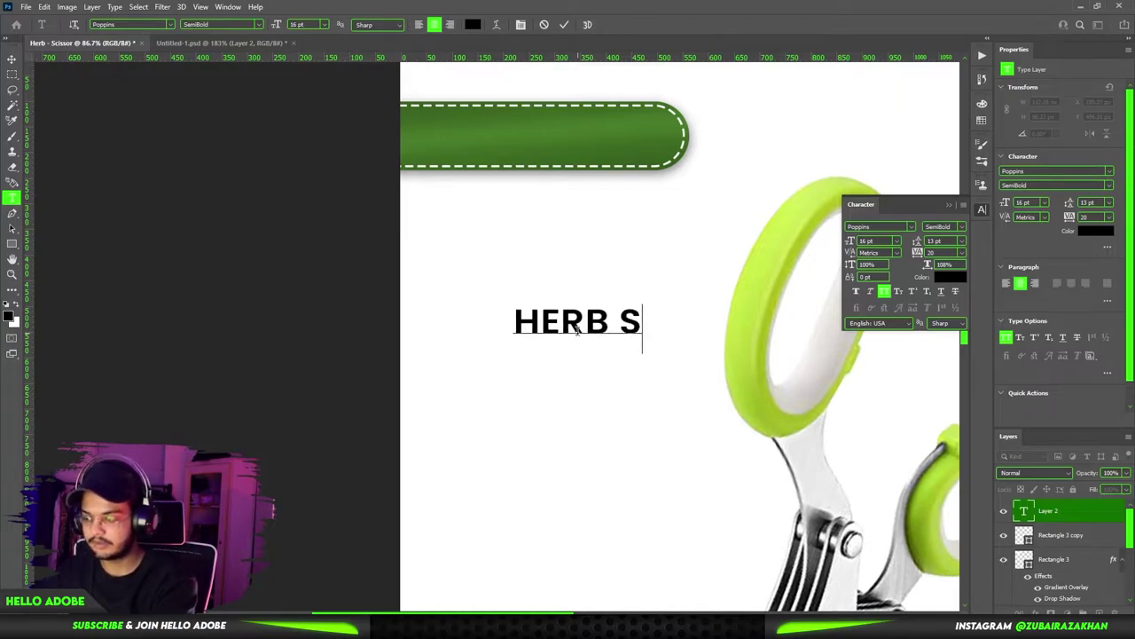
text(CISSOR)
key(ctrl+Return)
Step: Recolor the HERB SCISSOR text white and scale it to about 505 px wide, placed inside the dashed green banner
click(943, 279)
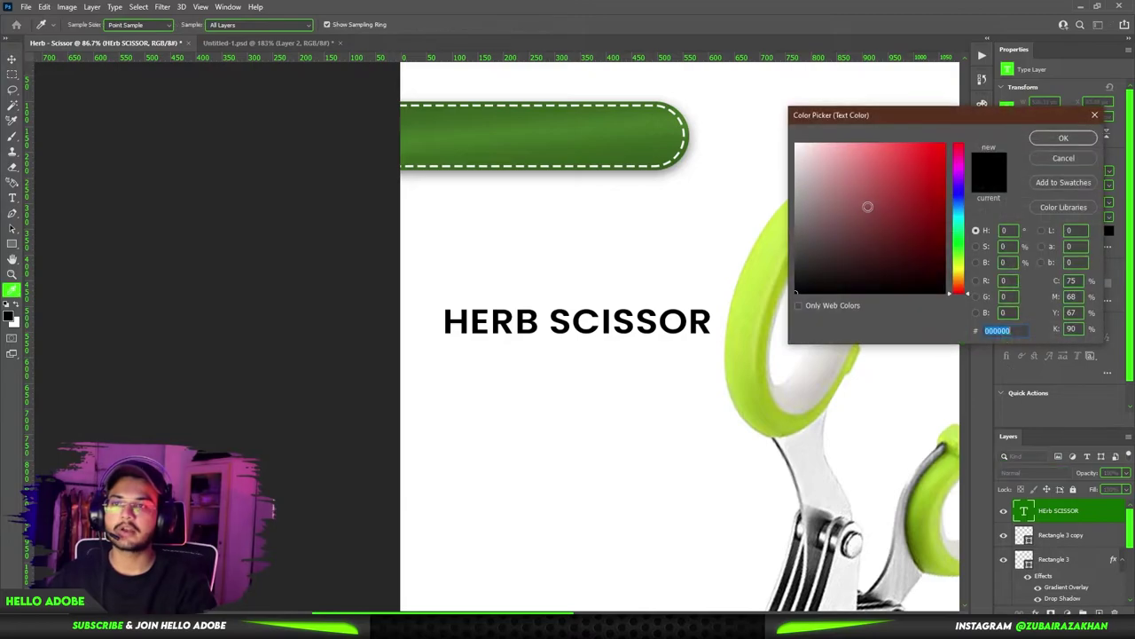
drag(869, 210, 674, 16)
key(Return)
key(ctrl+t)
drag(710, 350, 657, 146)
key(Return)
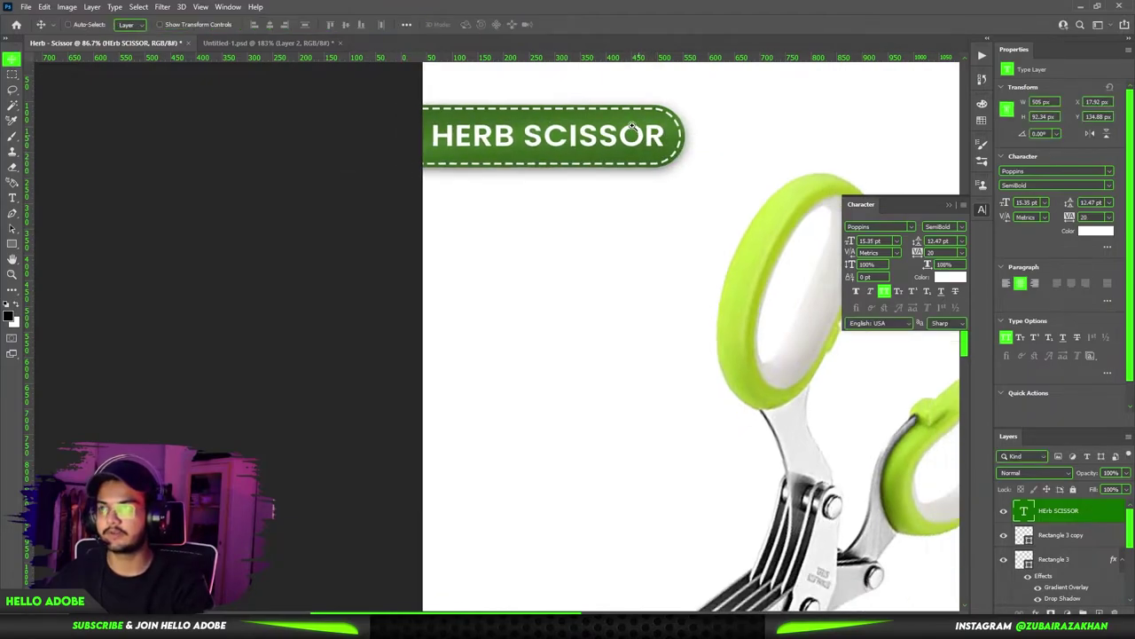
Step: Enlarge the scissors to about 1182 x 1764 px and tilt them about 3° counterclockwise, keeping the blade tips over the lower green band
scroll(612, 99, down, 3)
scroll(608, 97, right, 5)
scroll(639, 169, down, 2)
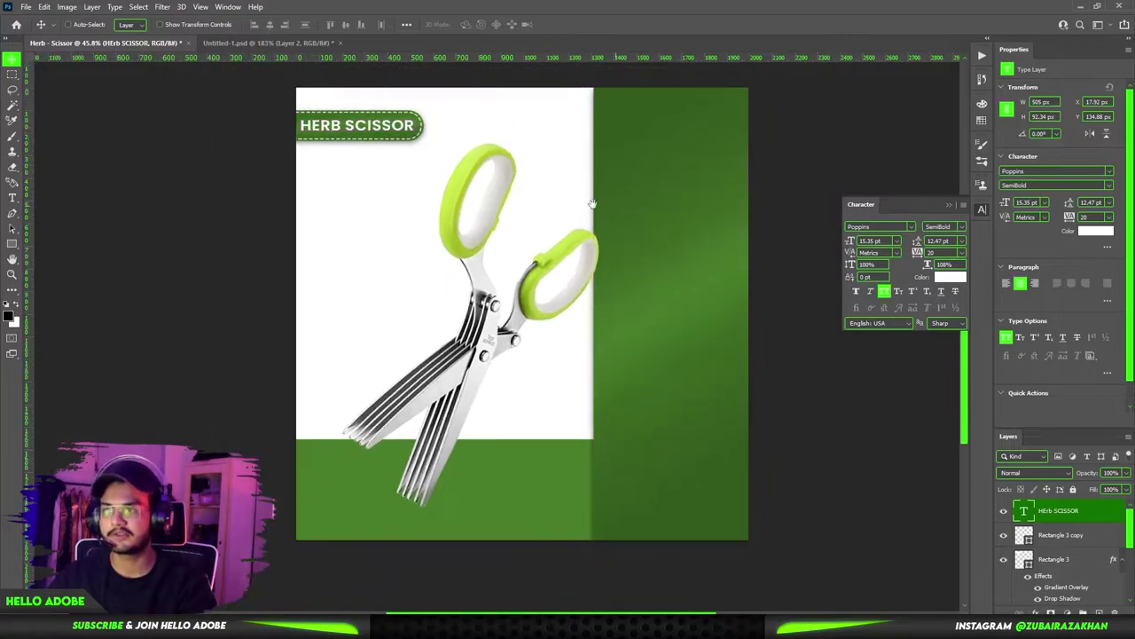
scroll(459, 464, up, 5)
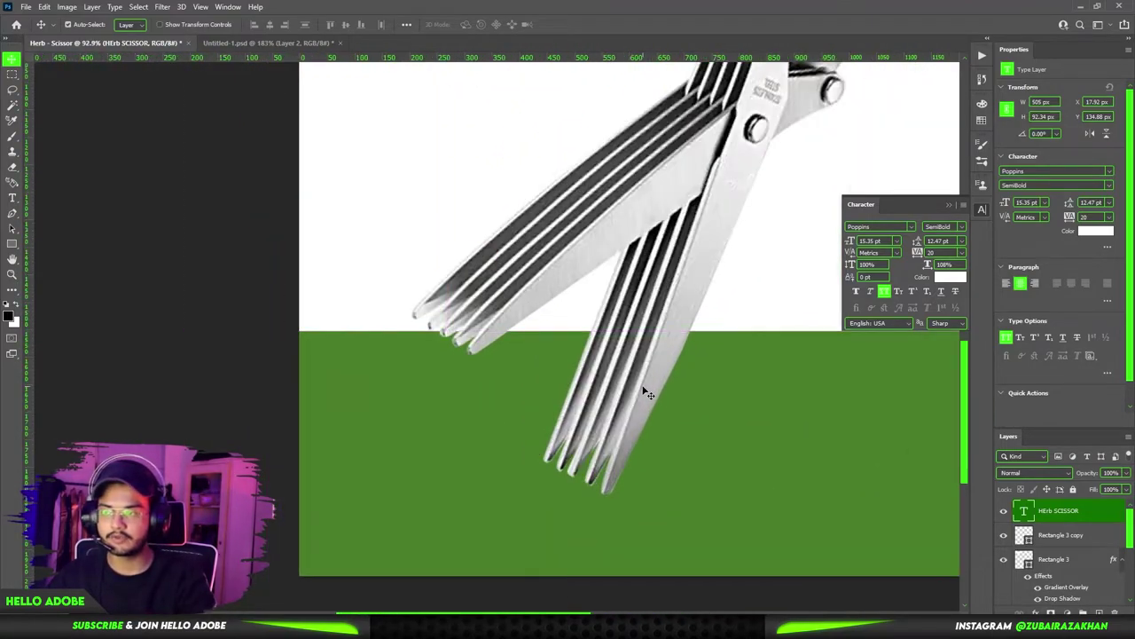
click(647, 394)
scroll(648, 394, down, 6)
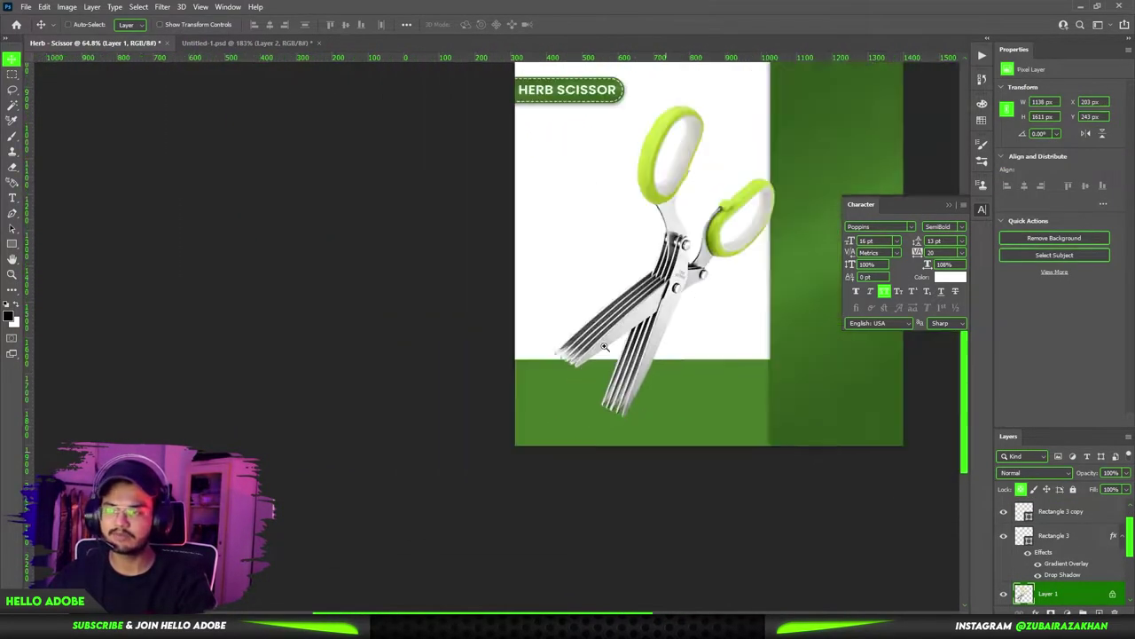
scroll(656, 426, up, 3)
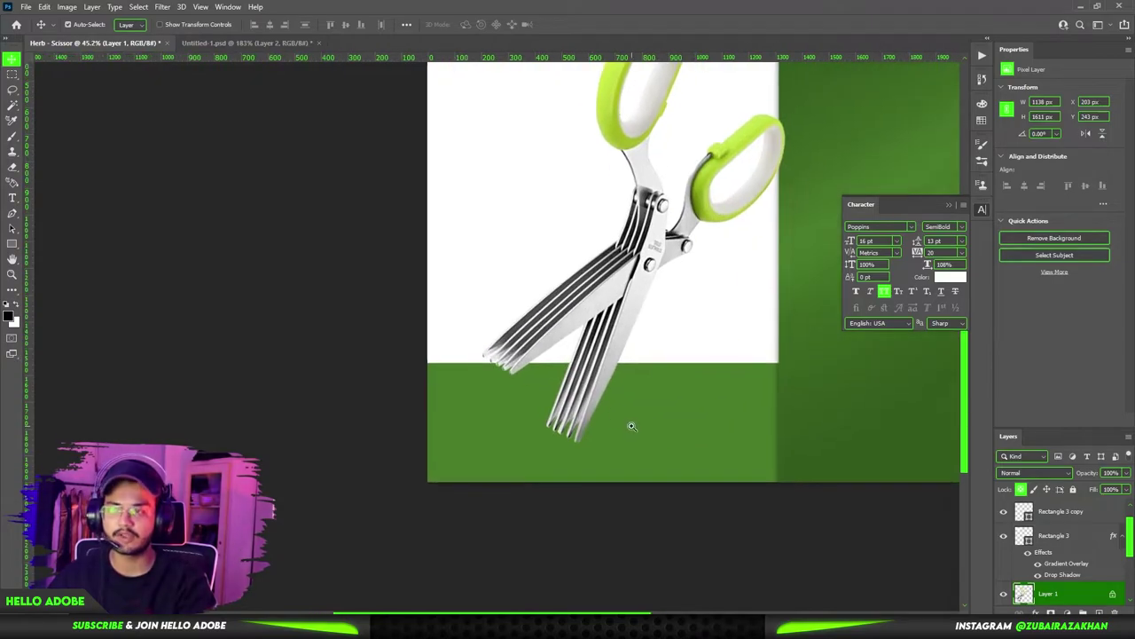
scroll(593, 444, up, 1)
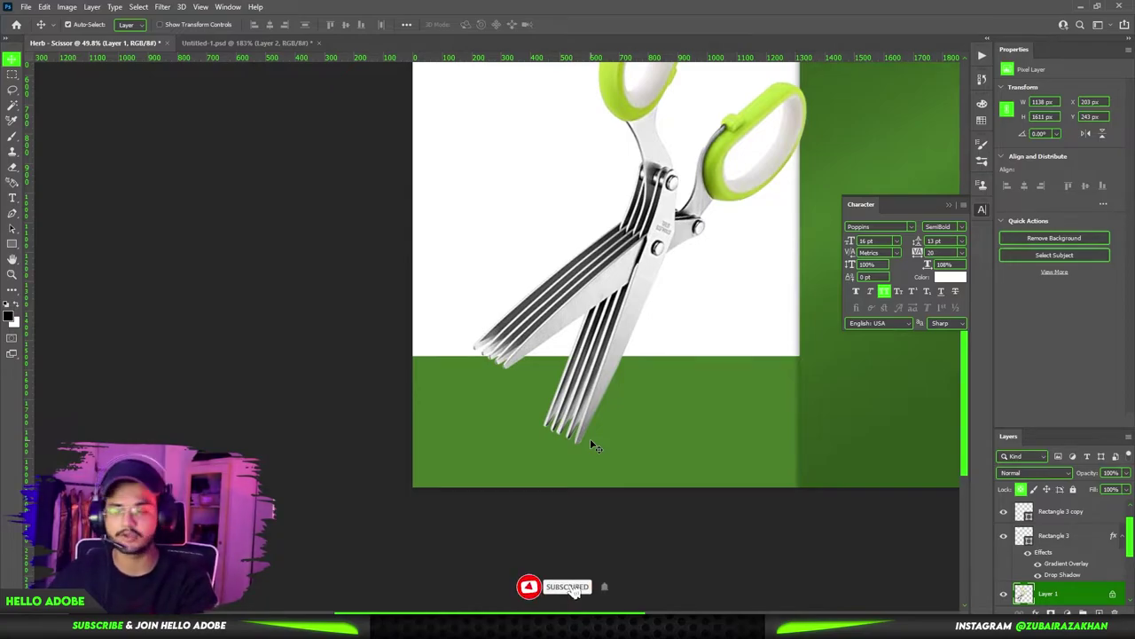
scroll(592, 445, down, 2)
scroll(656, 457, up, 3)
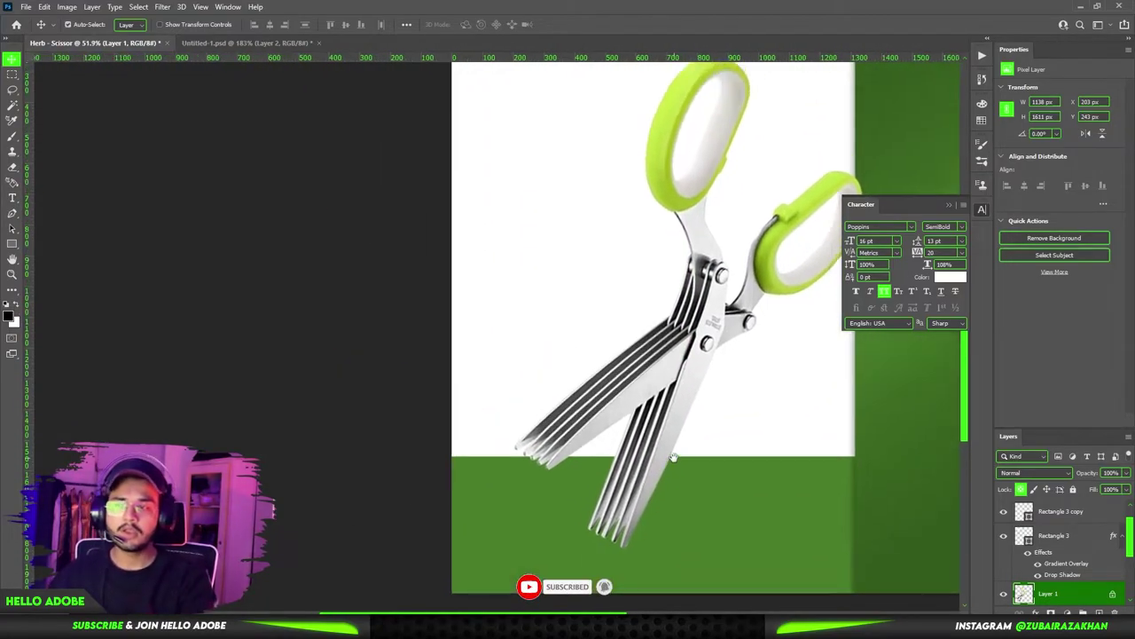
scroll(675, 457, down, 2)
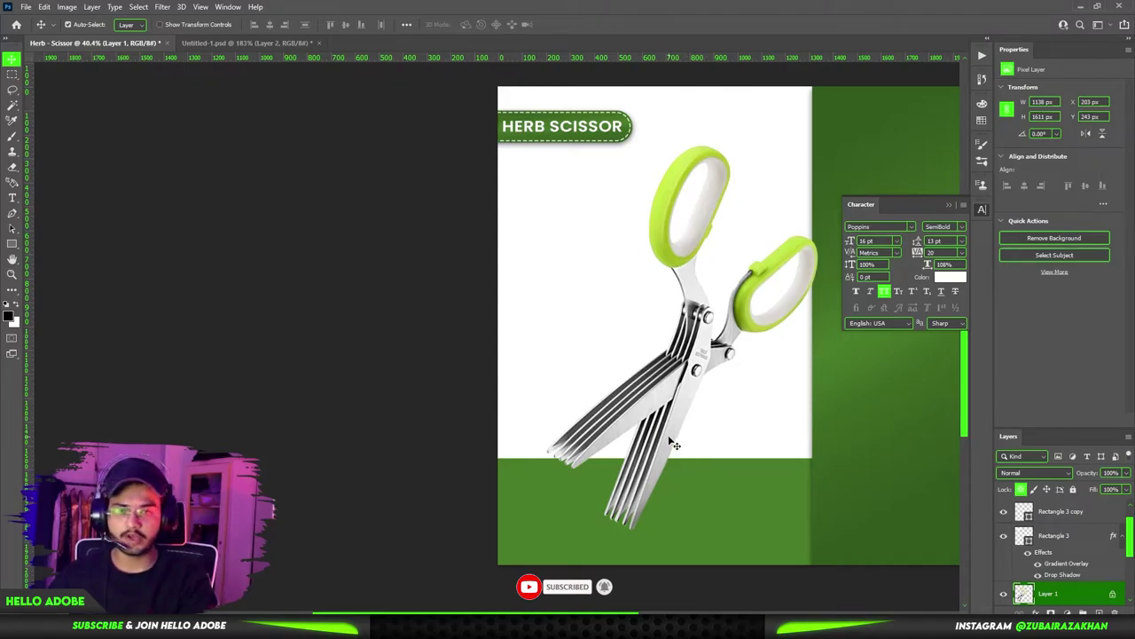
key(ctrl+t)
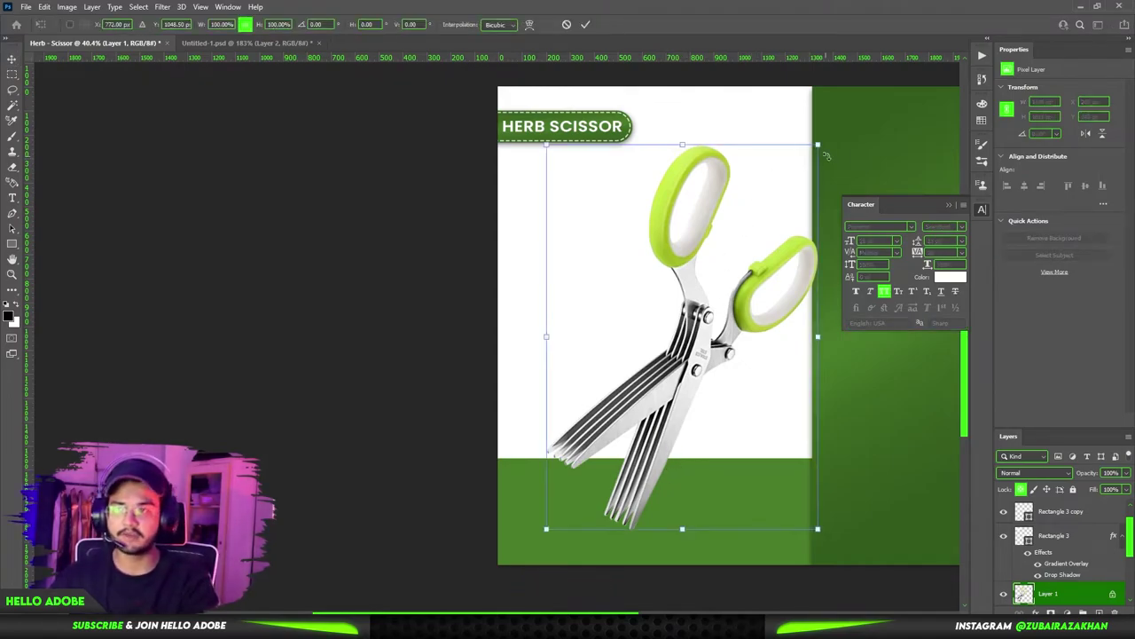
drag(817, 144, 815, 105)
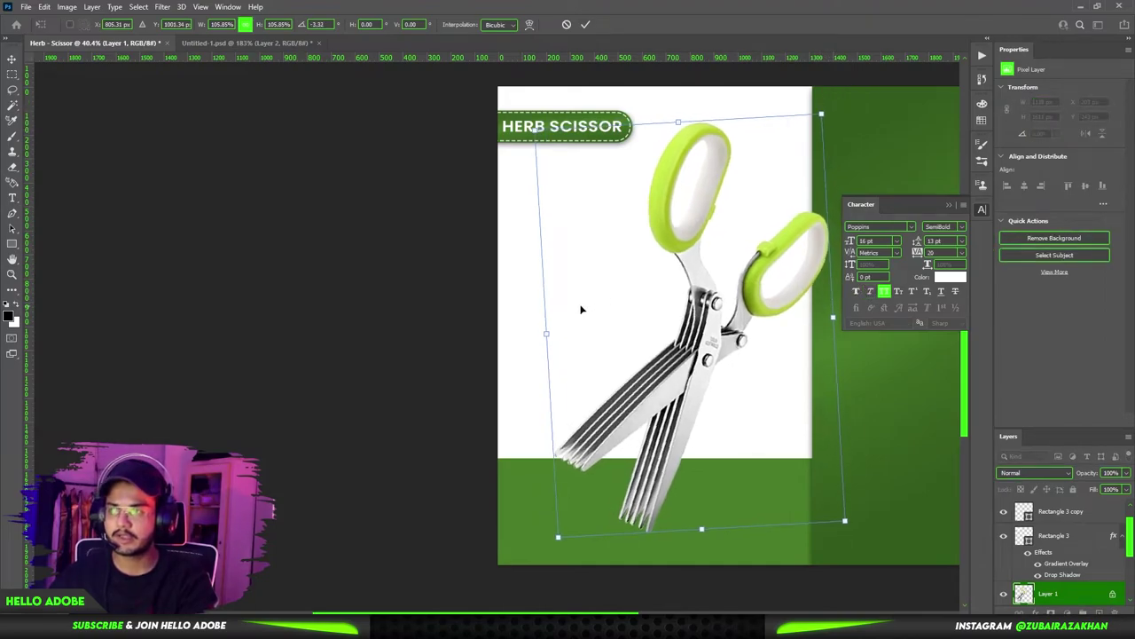
drag(544, 334, 536, 334)
key(Return)
drag(691, 457, 674, 380)
mouse_move(636, 397)
mouse_down()
mouse_move(661, 425)
mouse_move(643, 404)
mouse_up()
Step: Set up a soft Brush at 282 px with 0% hardness and a tip flattened into a wide, thin ellipse
scroll(666, 421, up, 1)
key(b)
right_click(12, 139)
click(52, 140)
right_click(645, 461)
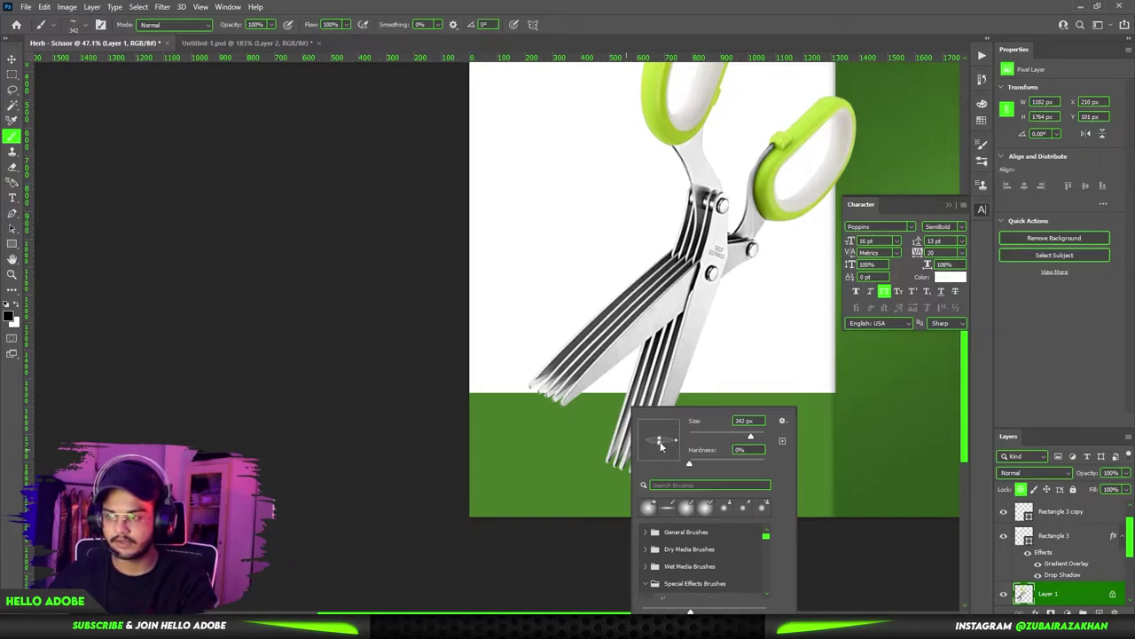
right_click(533, 447)
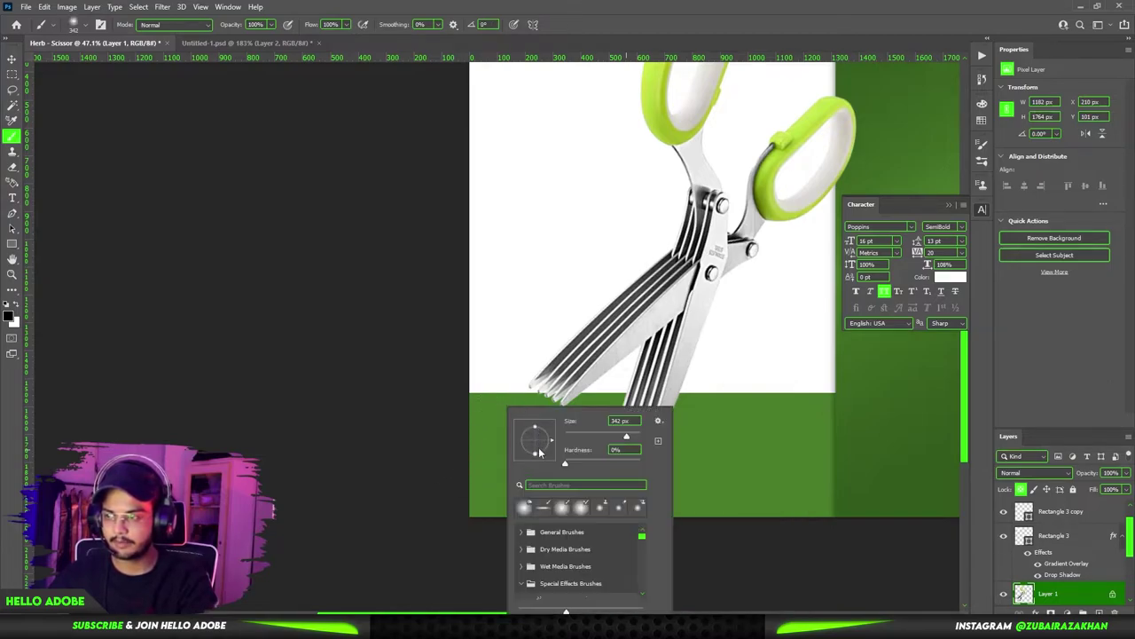
alt+drag(533, 391, 506, 391)
right_click(576, 434)
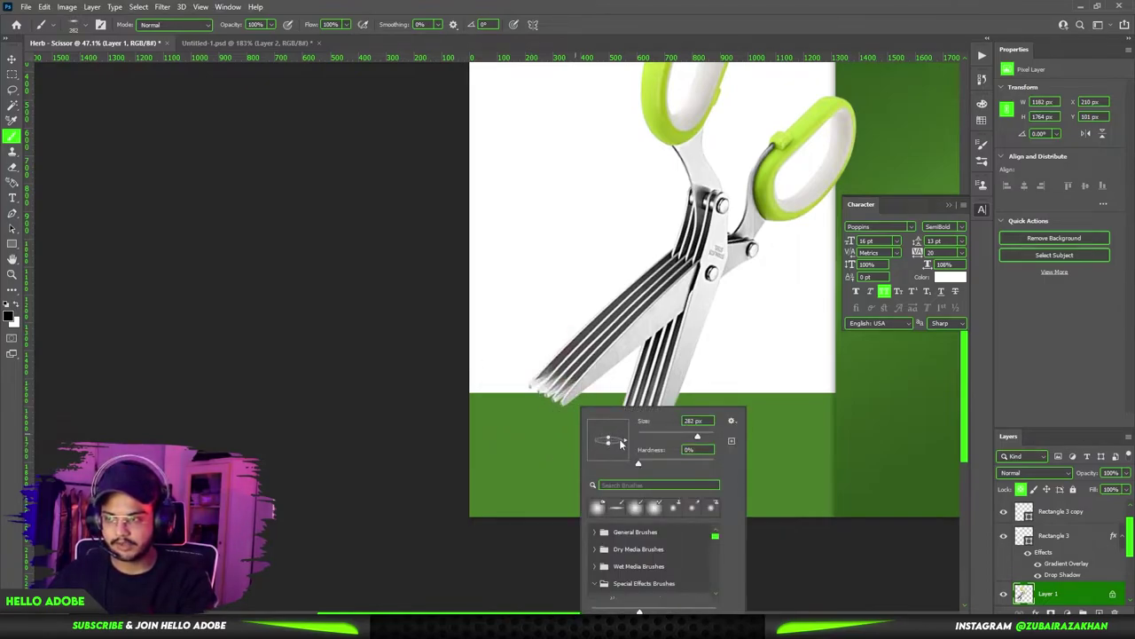
ctrl+drag(539, 428, 563, 452)
drag(726, 488, 664, 453)
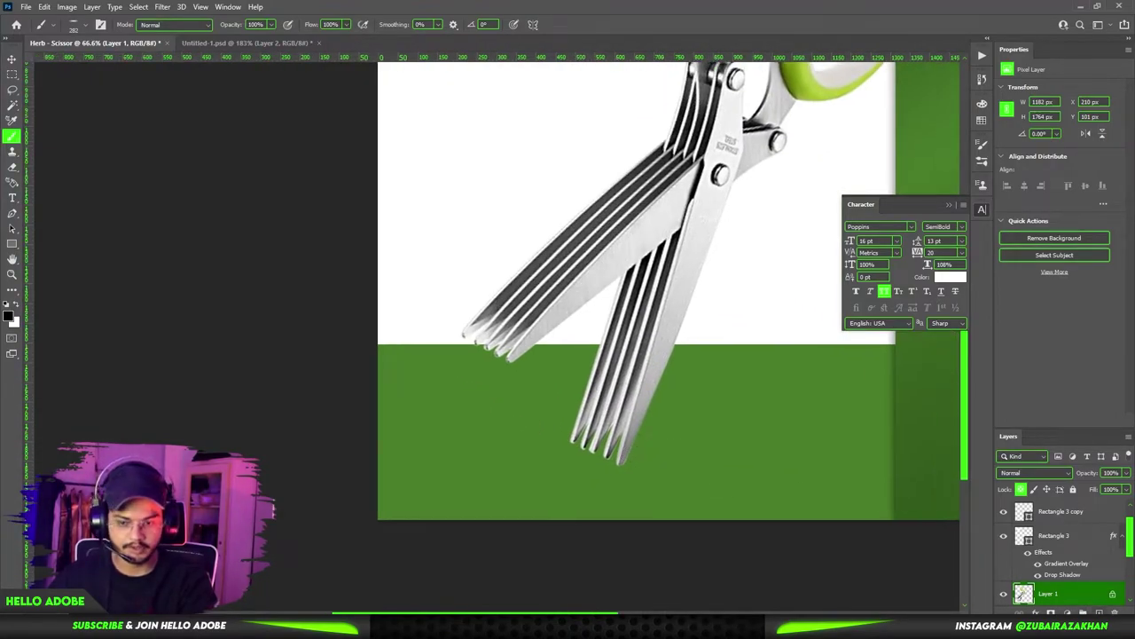
Step: Close the Properties panel and stamp a soft black elliptical shadow under the lower blade tips on a new layer
click(1127, 49)
click(1086, 68)
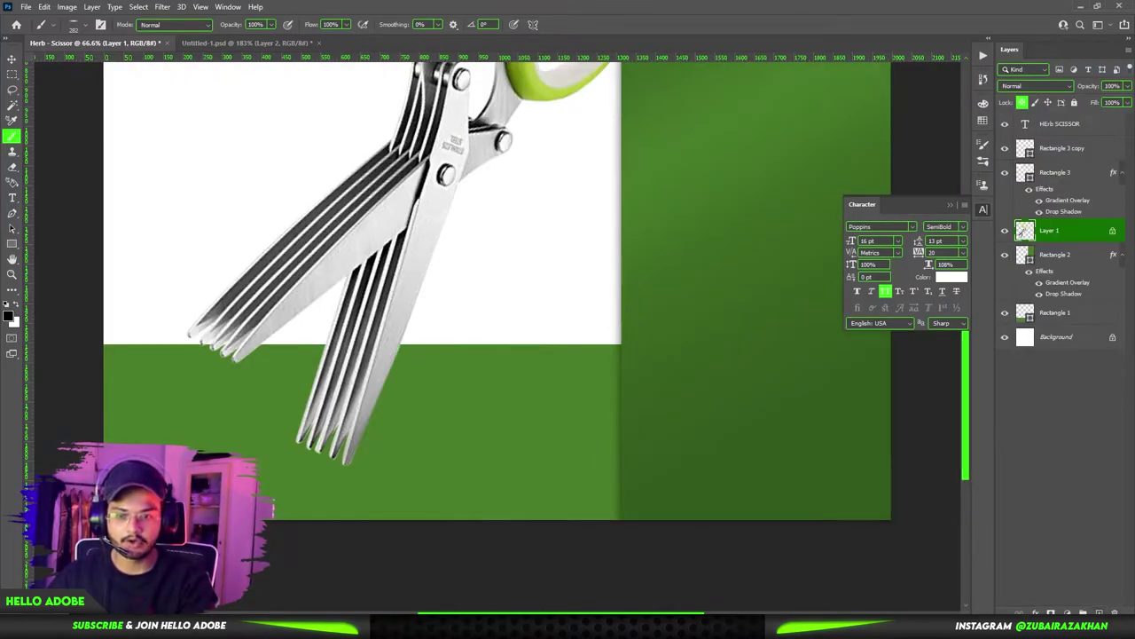
click(1098, 610)
drag(436, 235, 680, 223)
alt+right_click(565, 453)
click(568, 452)
Step: Widen the black shadow to about 106% of its width around its center
key(ctrl+t)
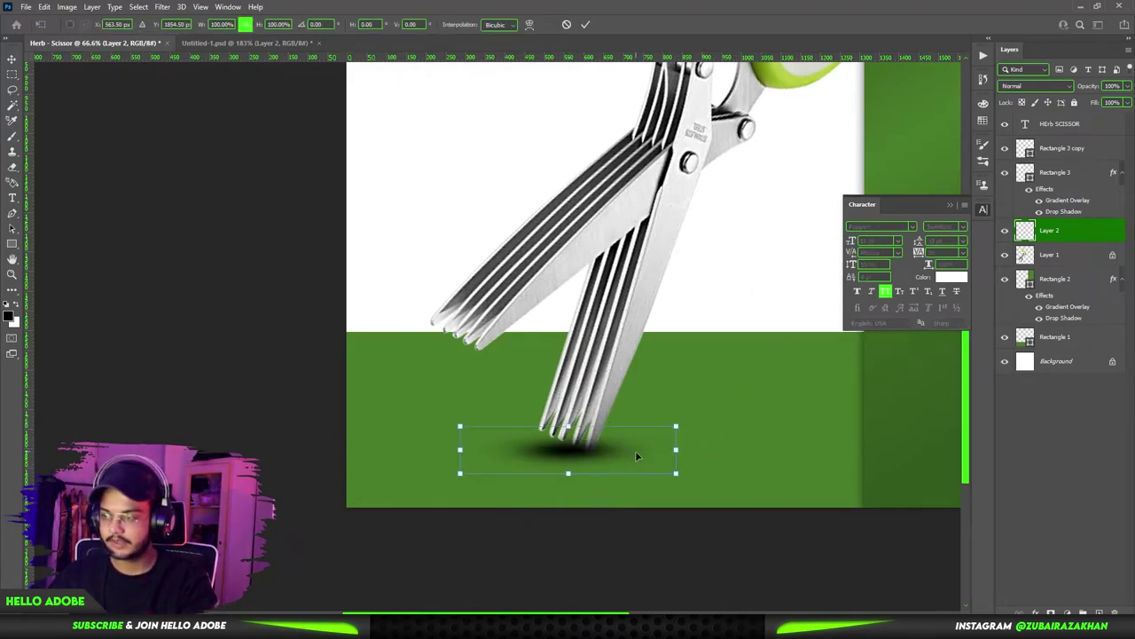
drag(677, 450, 684, 451)
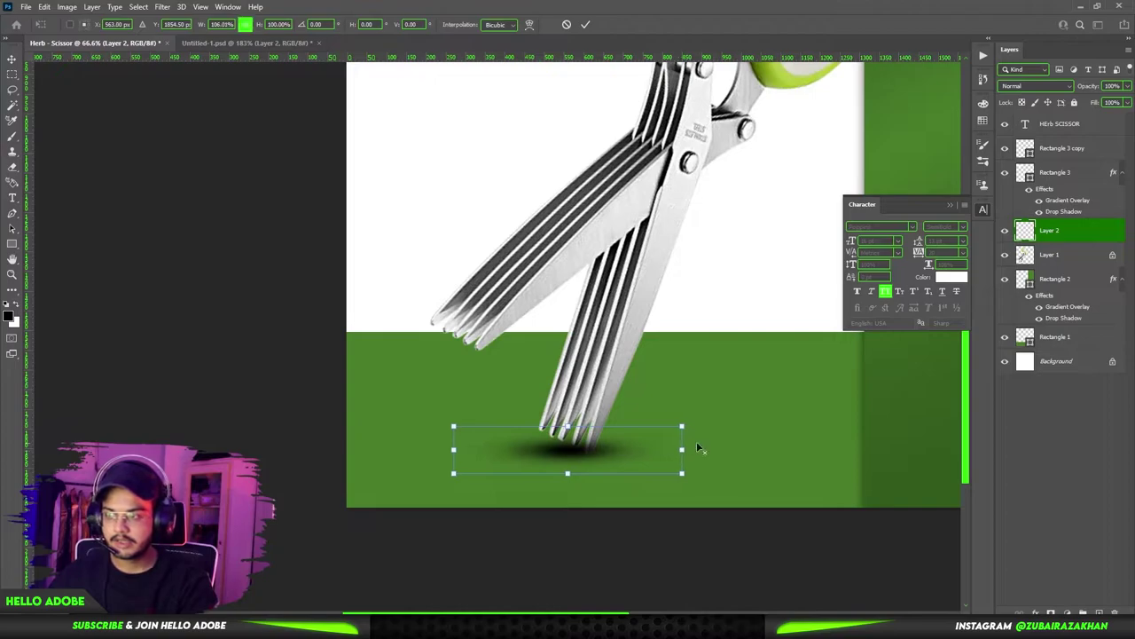
key(Return)
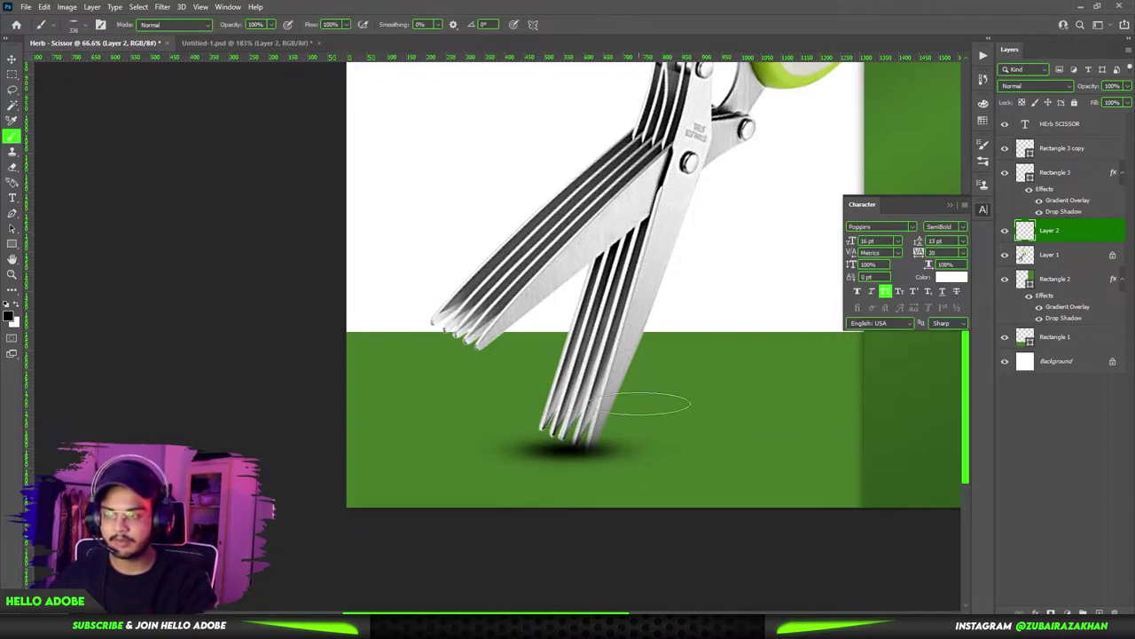
Step: Move the shadow layer below the scissors layer and flatten the shadow vertically right under the blade tips
drag(1072, 234, 1047, 259)
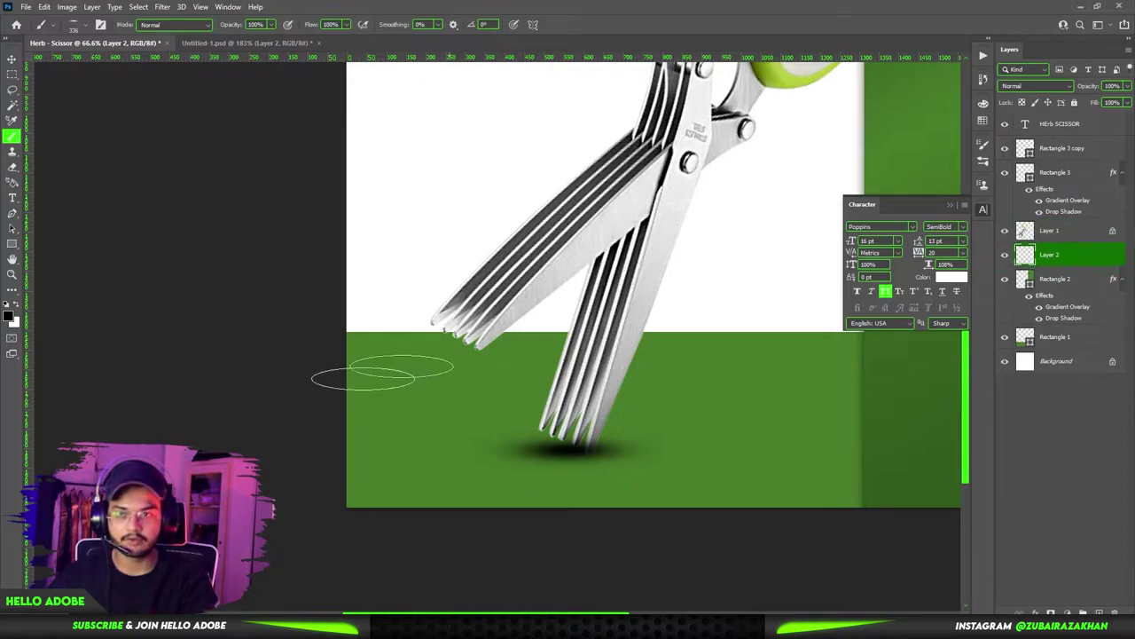
key(ctrl+t)
drag(567, 472, 588, 458)
key(Return)
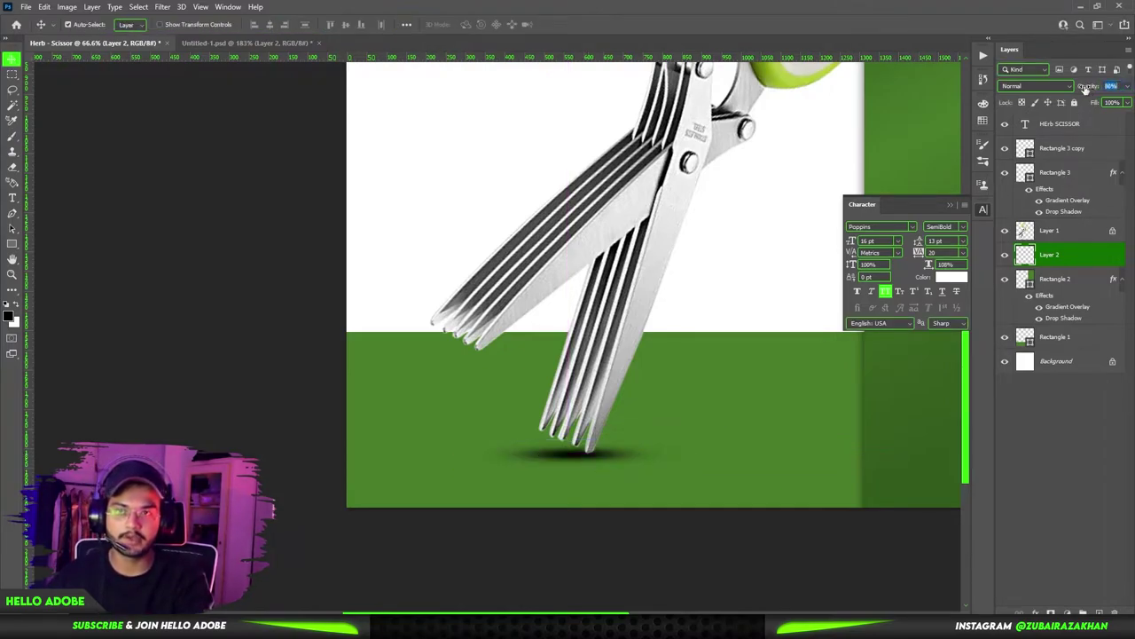
Step: Reduce the shadow layer's opacity to 30%
drag(1083, 88, 1092, 86)
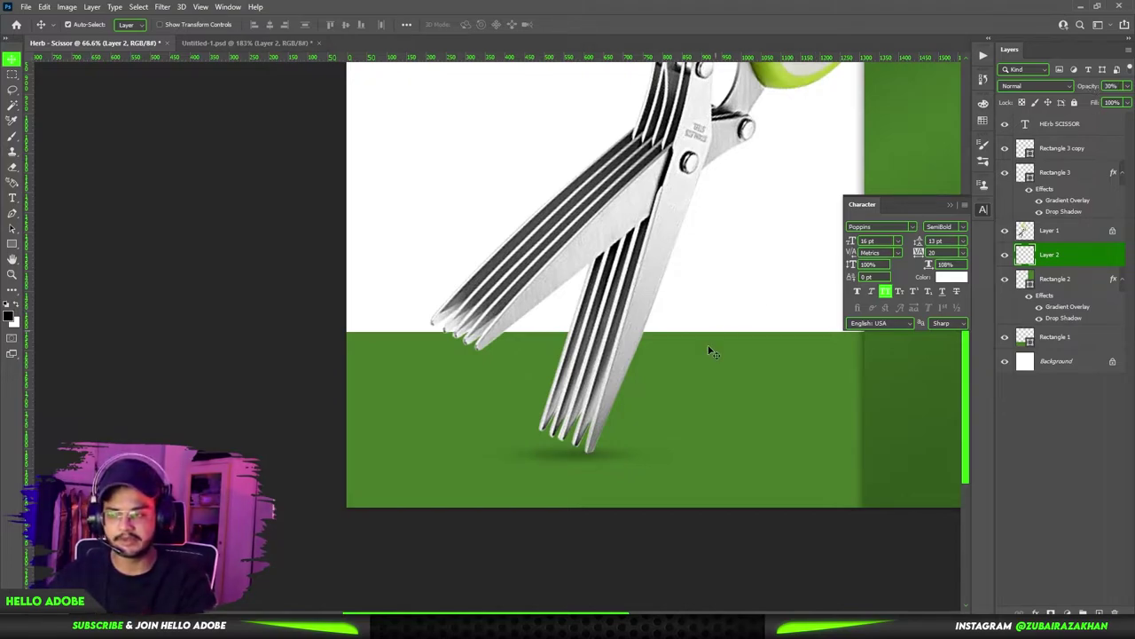
drag(664, 421, 667, 465)
scroll(668, 465, up, 3)
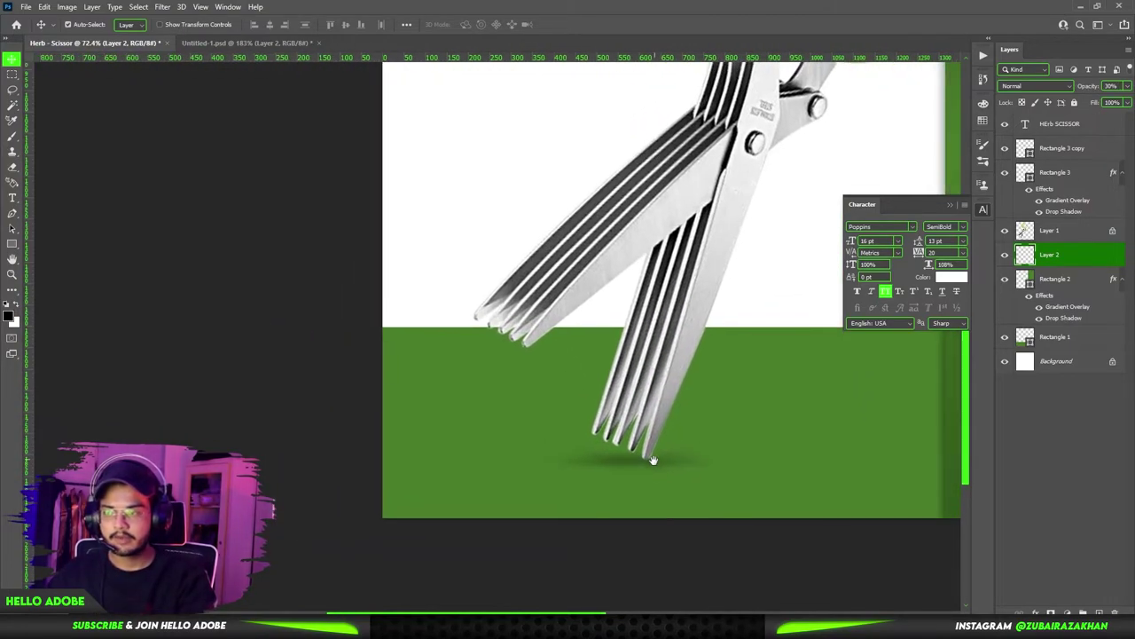
scroll(631, 417, down, 5)
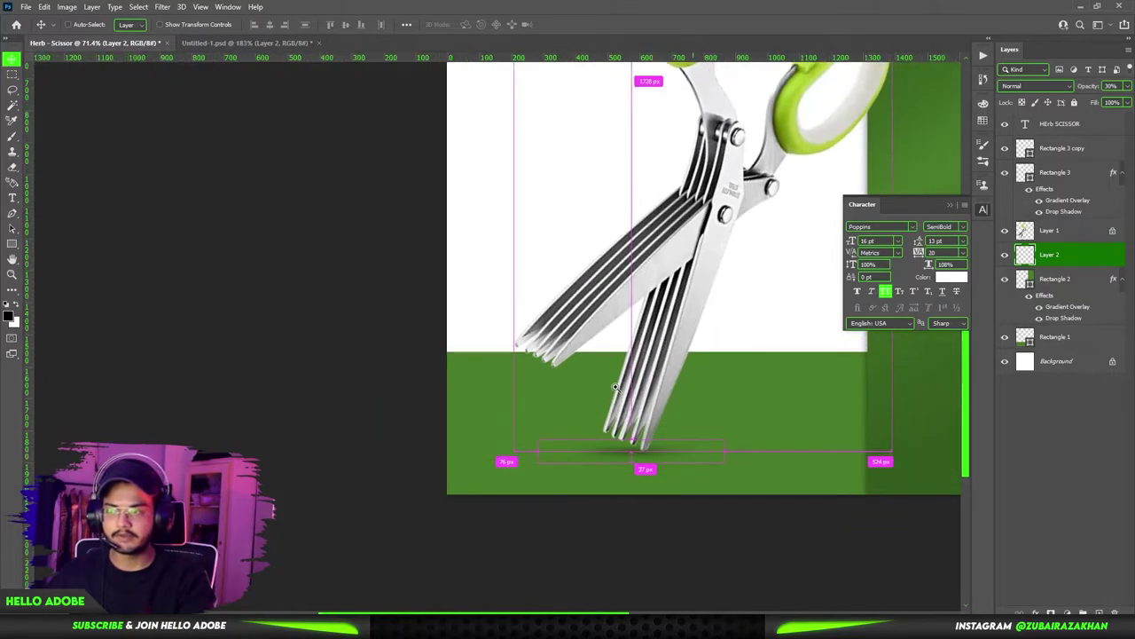
scroll(669, 471, up, 3)
Step: Darken the lower blade tips on the scissors layer with the Burn tool, using the Midtones range at 20% exposure
click(673, 429)
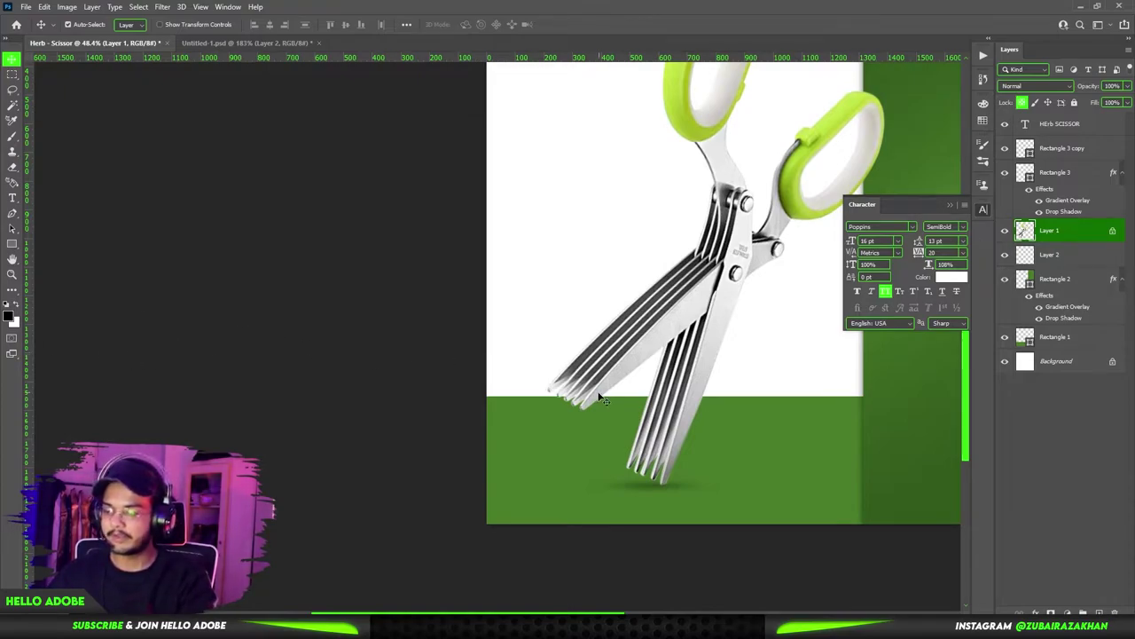
click(10, 290)
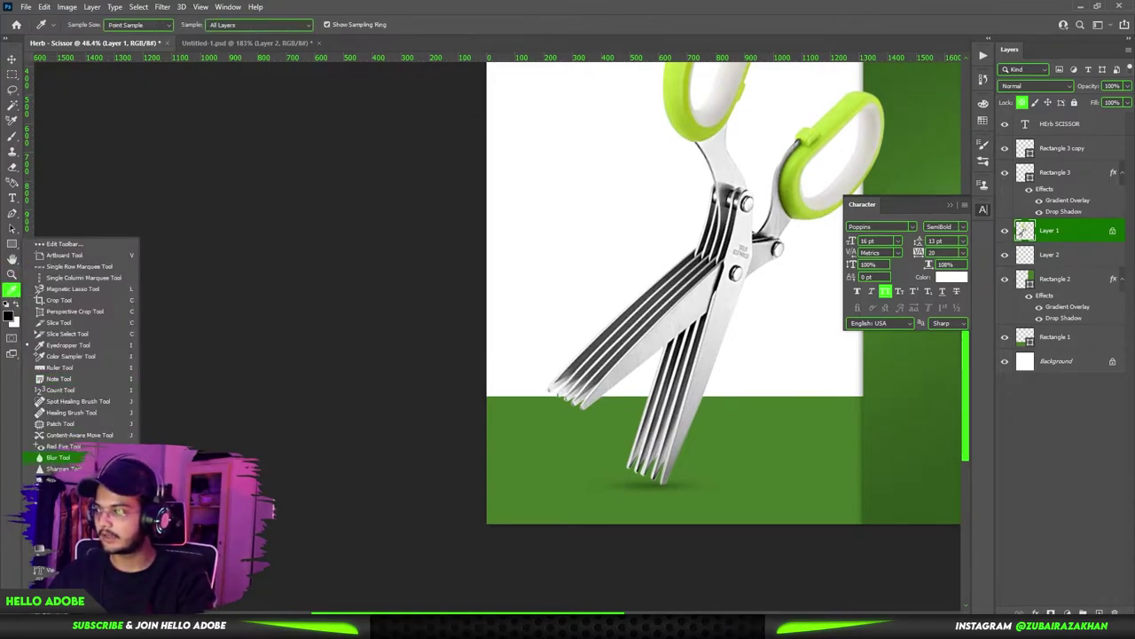
click(59, 502)
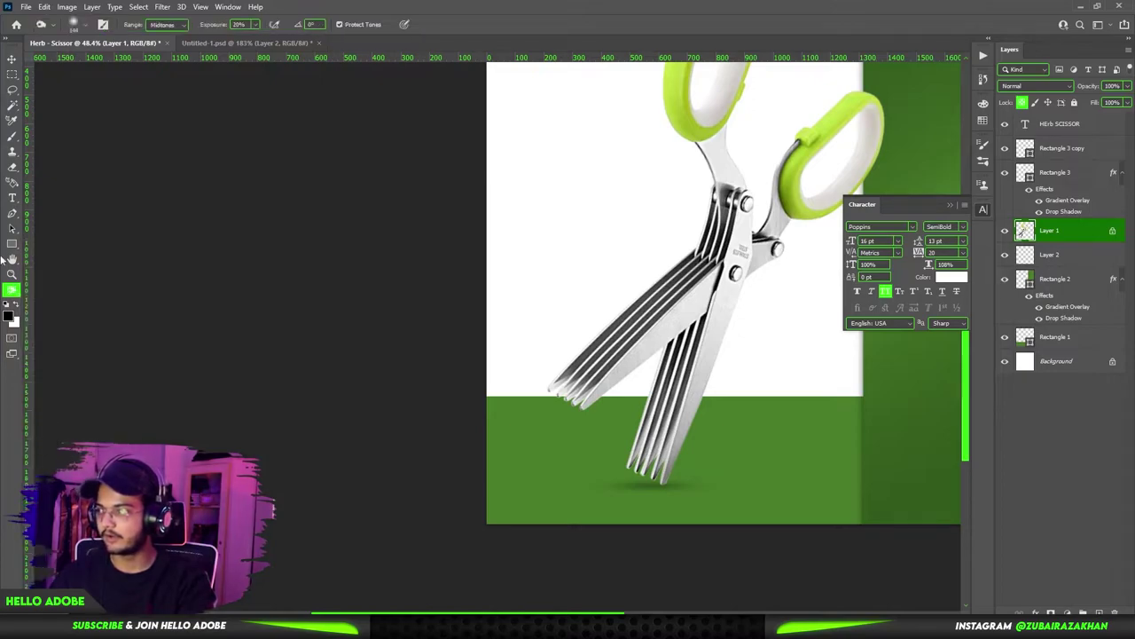
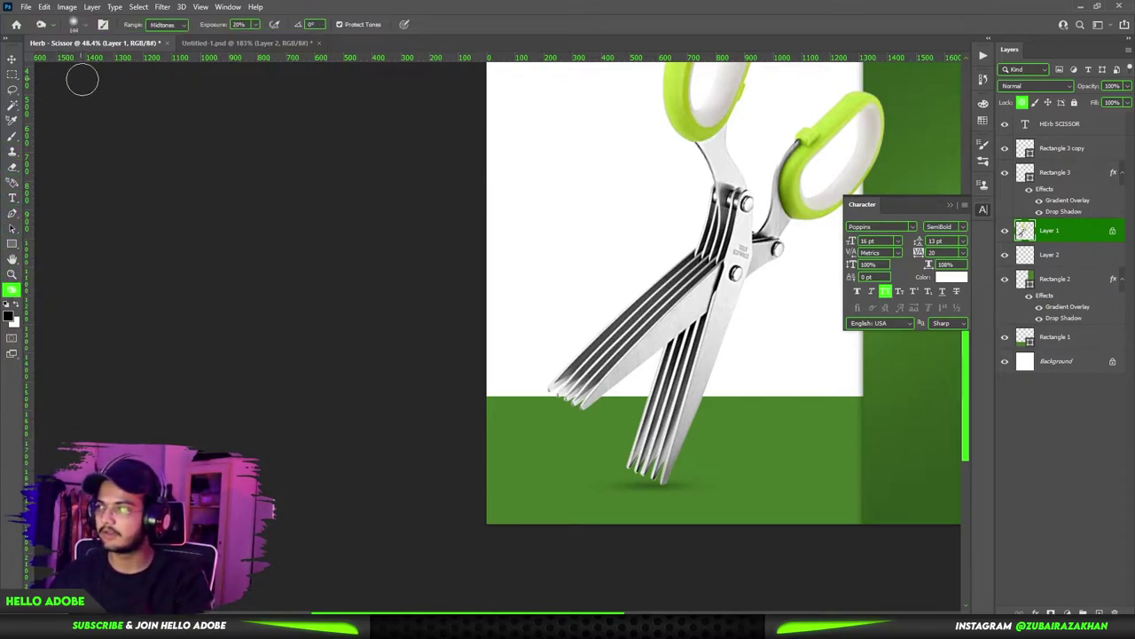
click(171, 27)
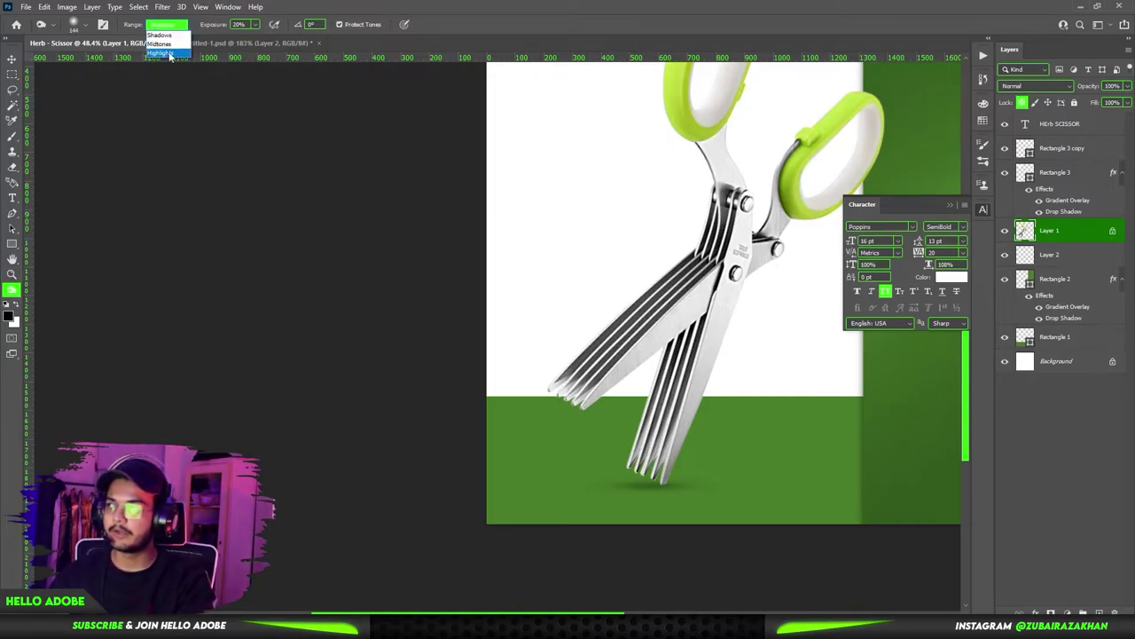
click(164, 48)
drag(662, 475, 670, 474)
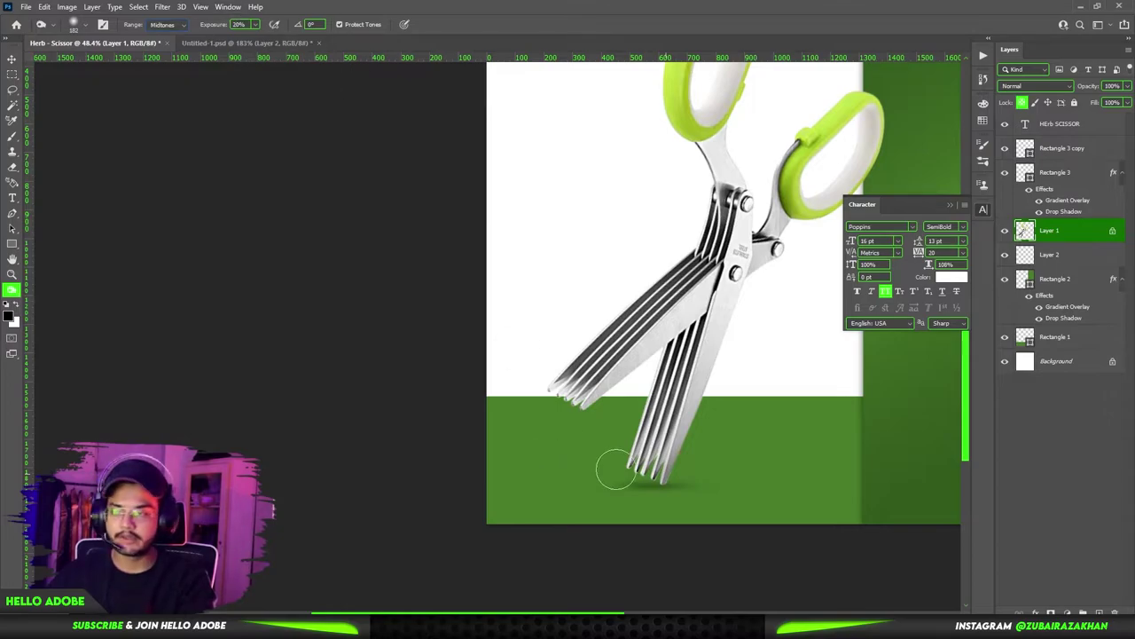
Step: Burn the midtones further on both sets of blade tips, including the bright ends of the left blades
scroll(668, 479, up, 2)
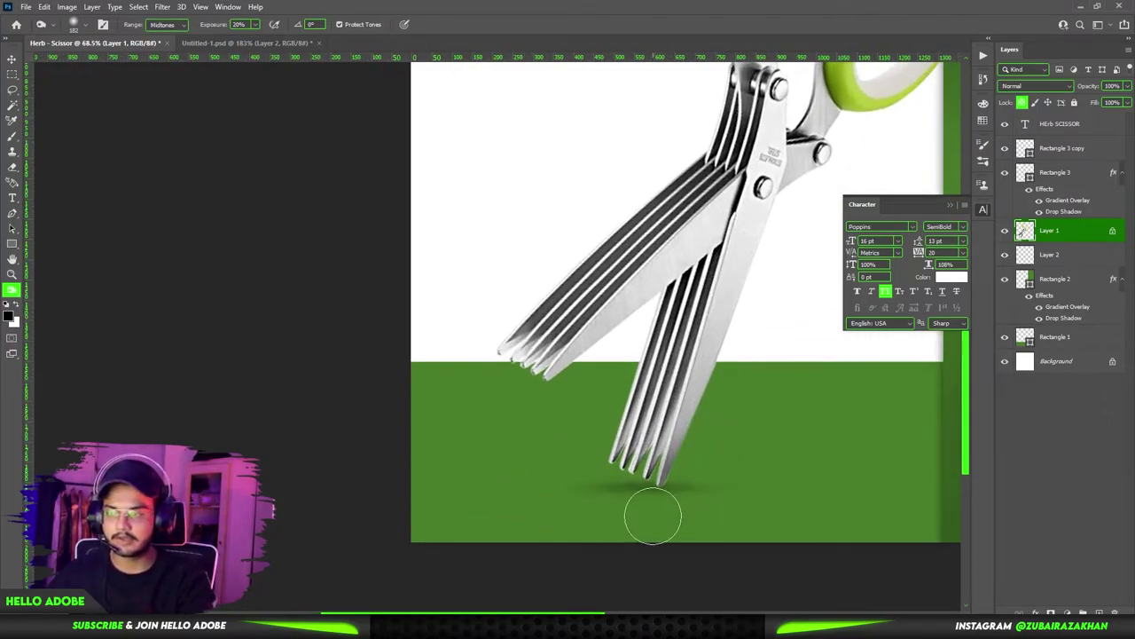
drag(694, 532, 621, 496)
mouse_move(667, 462)
mouse_down()
mouse_move(719, 502)
mouse_move(687, 471)
mouse_up()
drag(577, 453, 609, 468)
scroll(609, 467, up, 2)
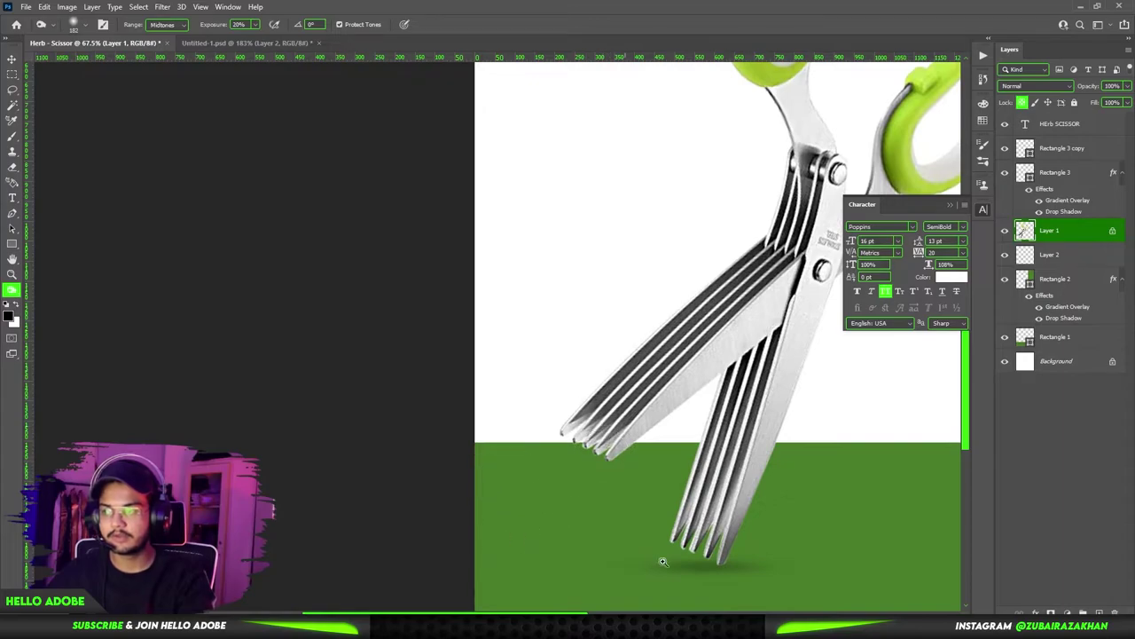
drag(695, 514, 639, 451)
drag(781, 403, 821, 417)
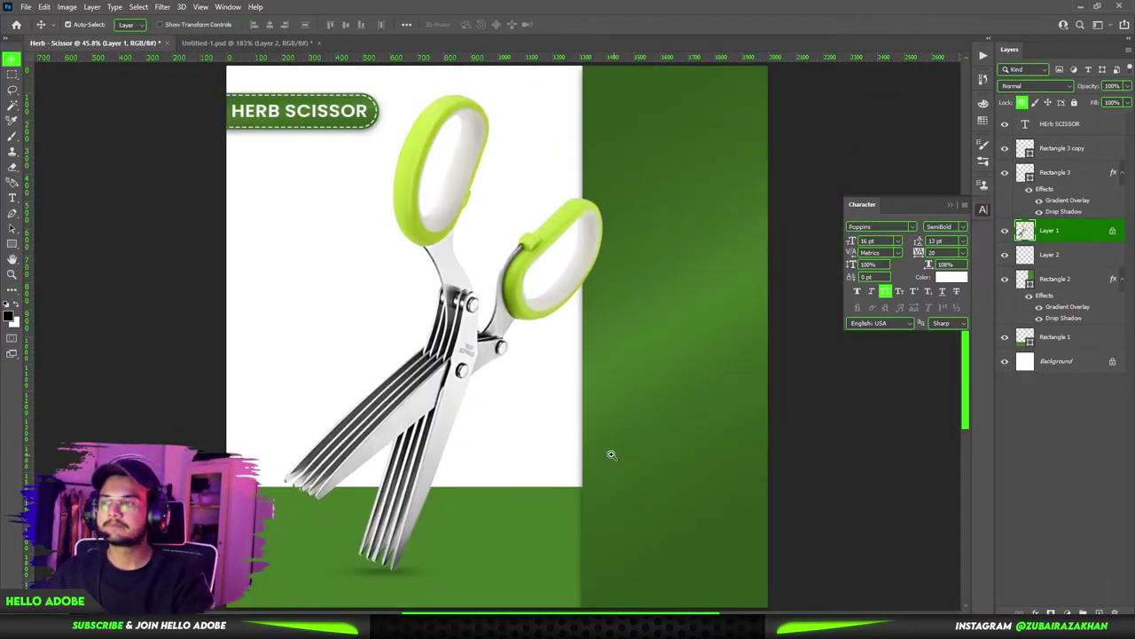
drag(611, 453, 588, 444)
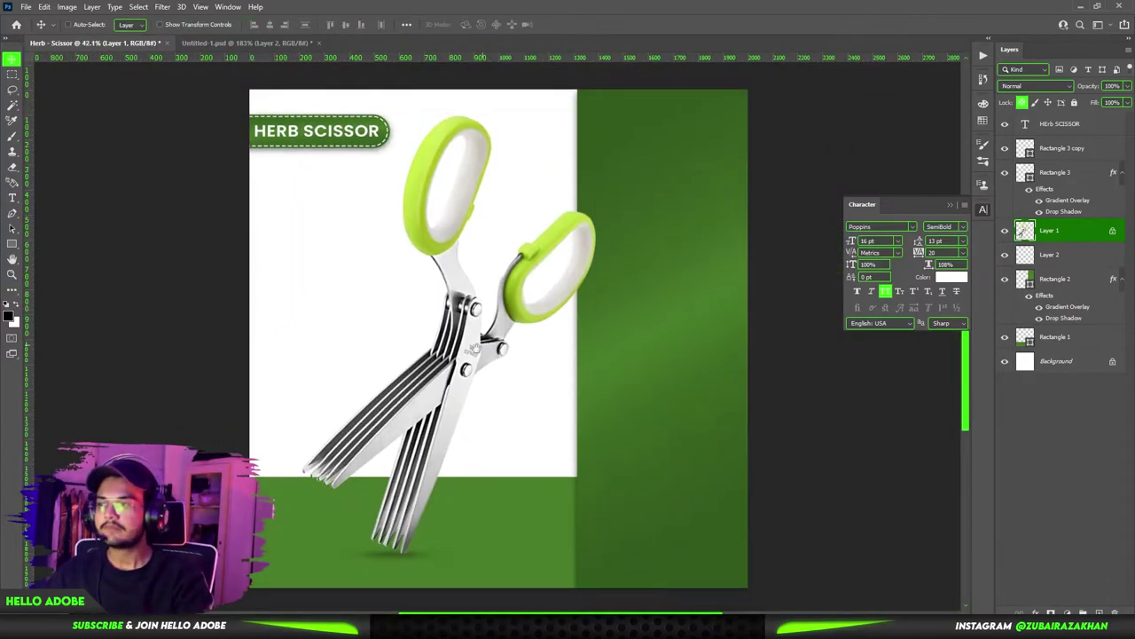
scroll(488, 342, down, 3)
scroll(621, 393, up, 1)
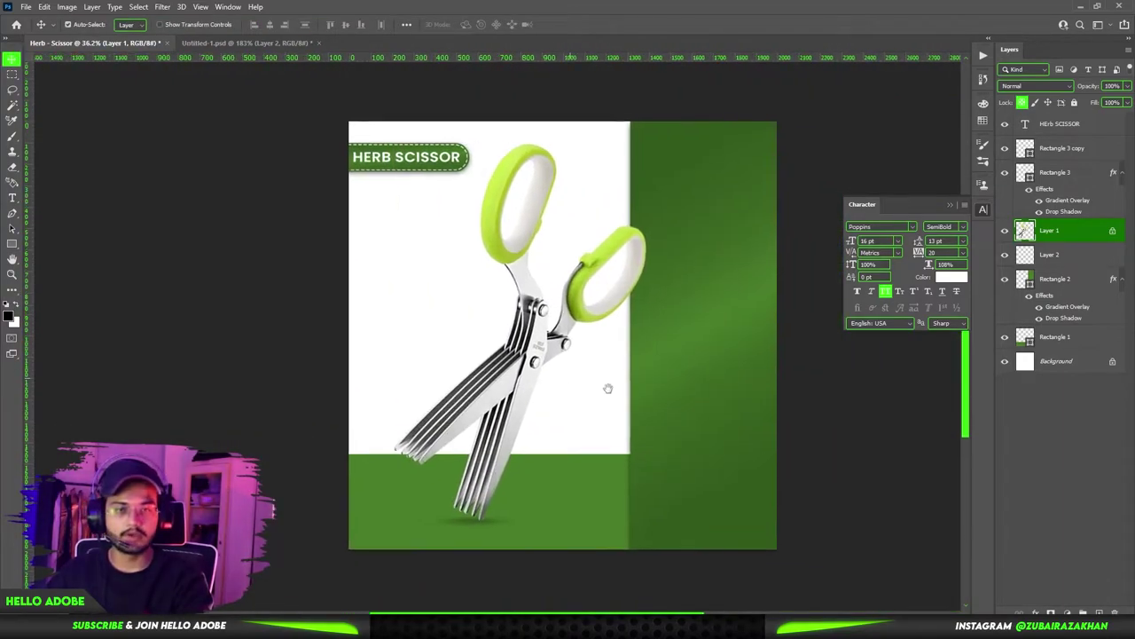
Step: Draw a circle about 595 px in diameter with the Ellipse tool on the upper part of the vertical green band
scroll(590, 393, up, 3)
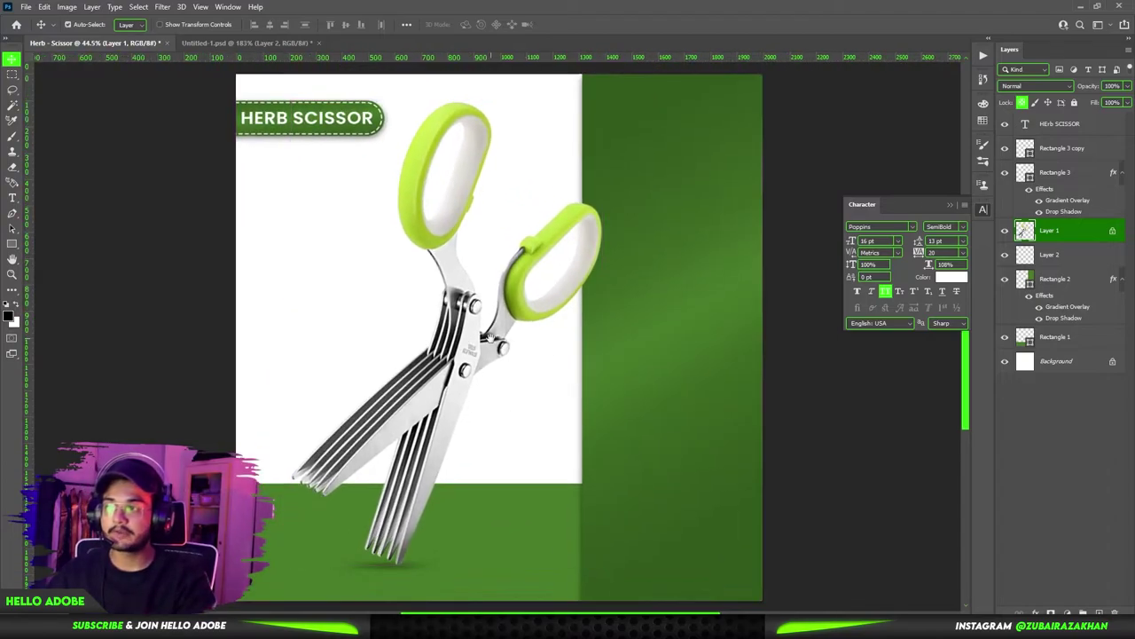
drag(491, 338, 564, 345)
drag(624, 398, 594, 397)
drag(594, 396, 628, 403)
key(u)
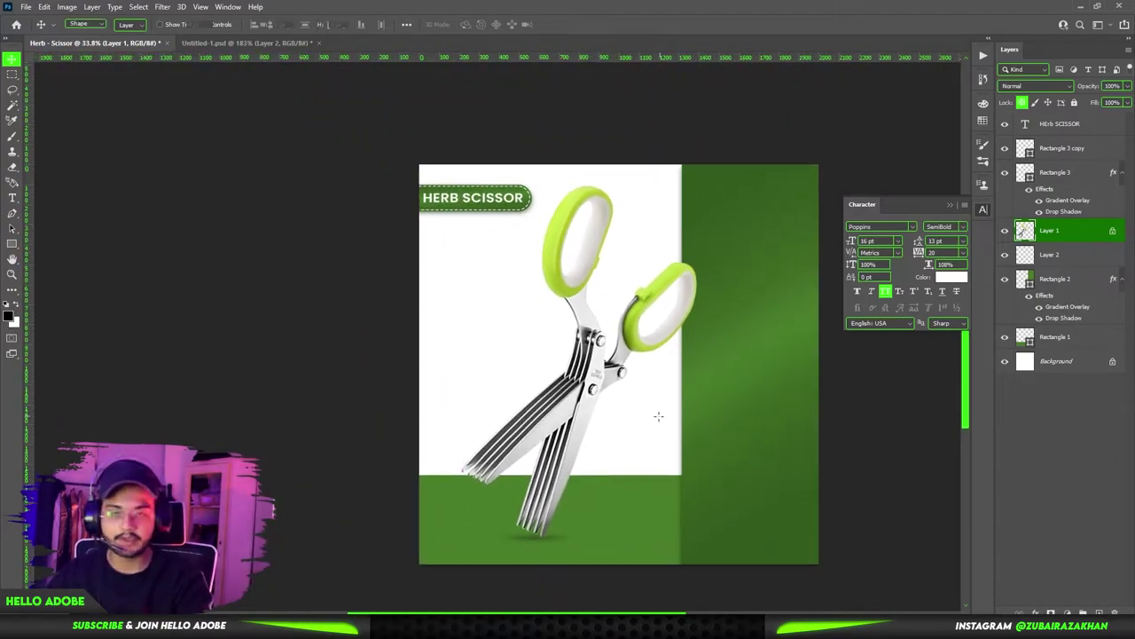
key(u)
drag(776, 377, 734, 390)
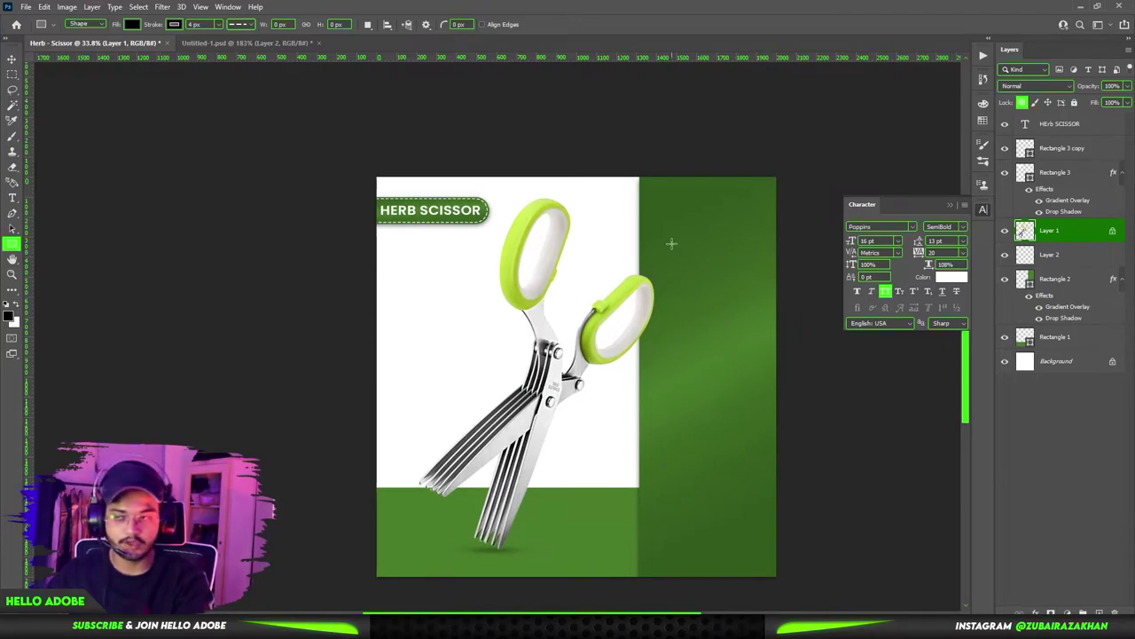
drag(714, 447, 770, 434)
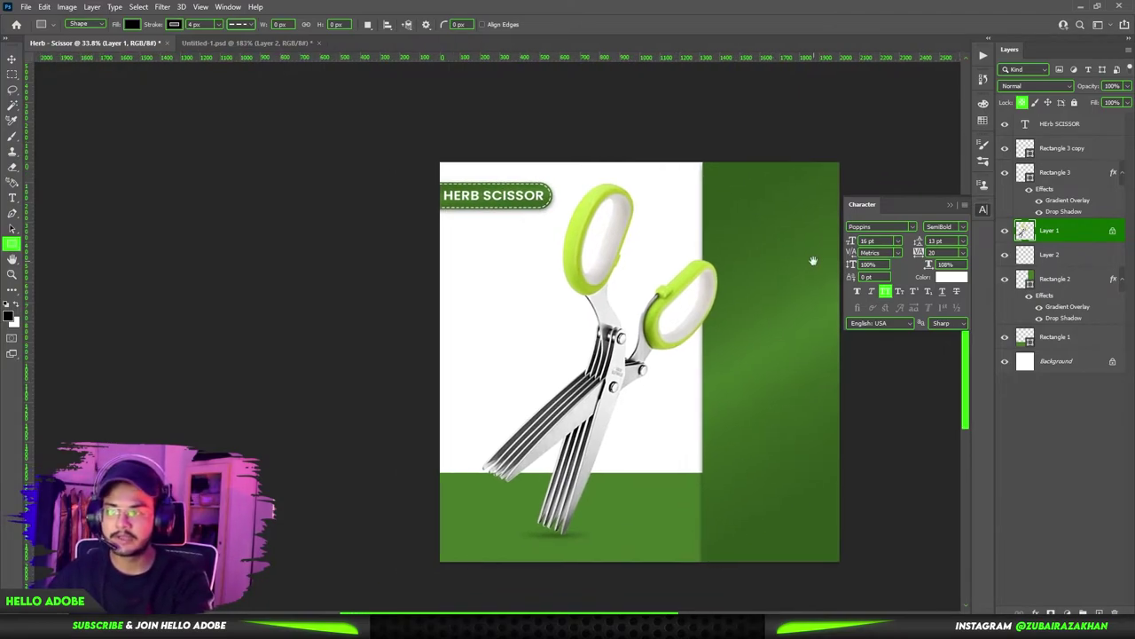
drag(814, 261, 777, 273)
right_click(10, 243)
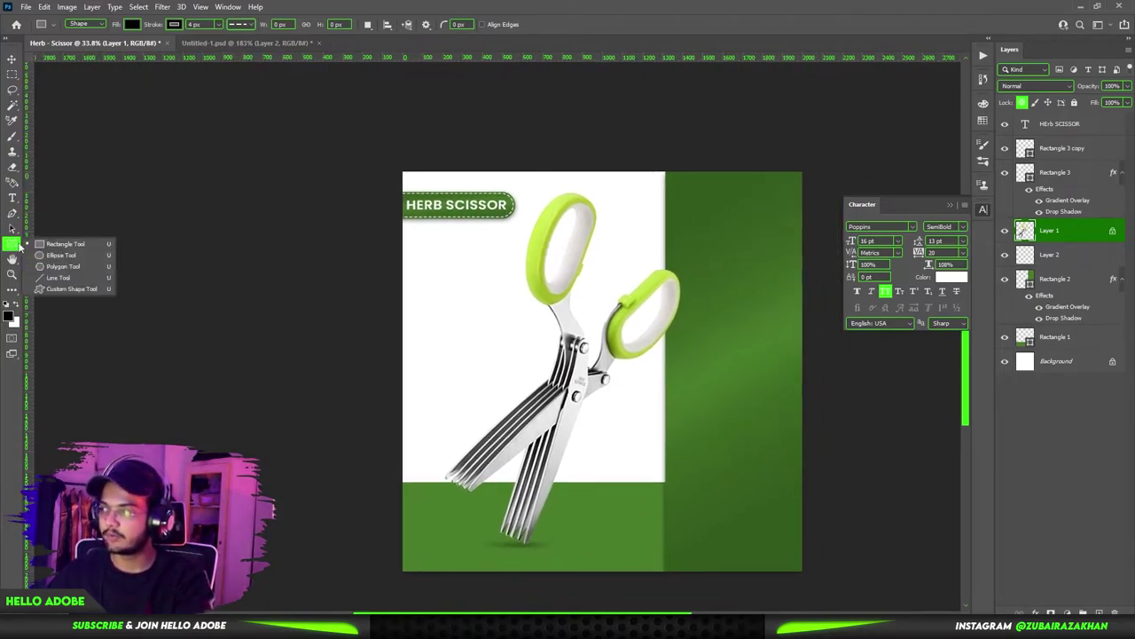
click(64, 258)
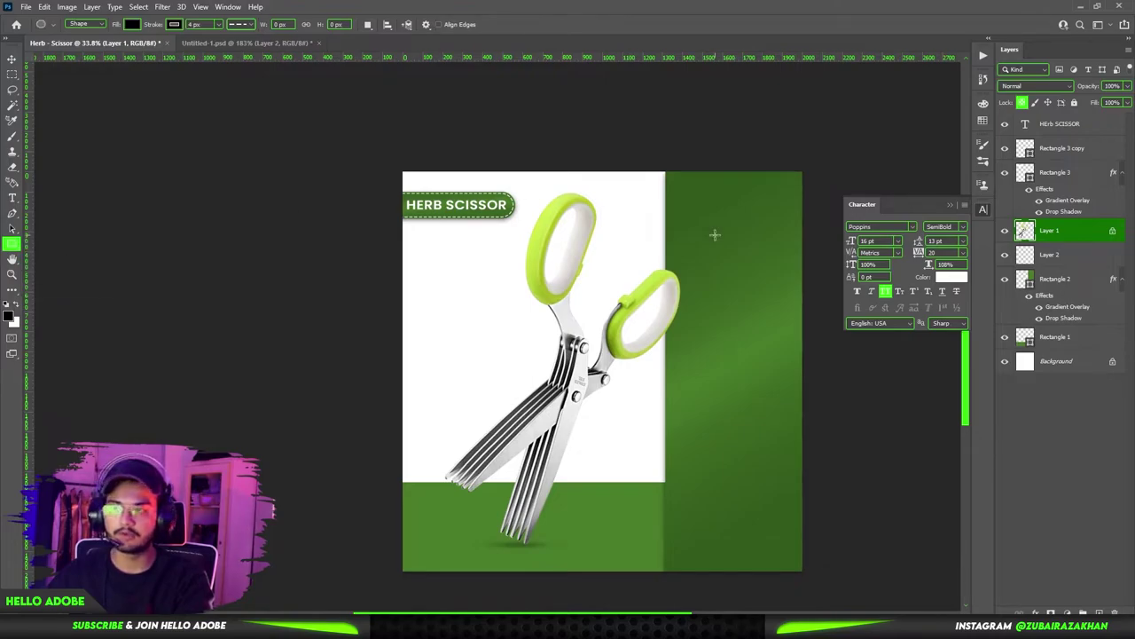
drag(727, 246, 811, 353)
key(v)
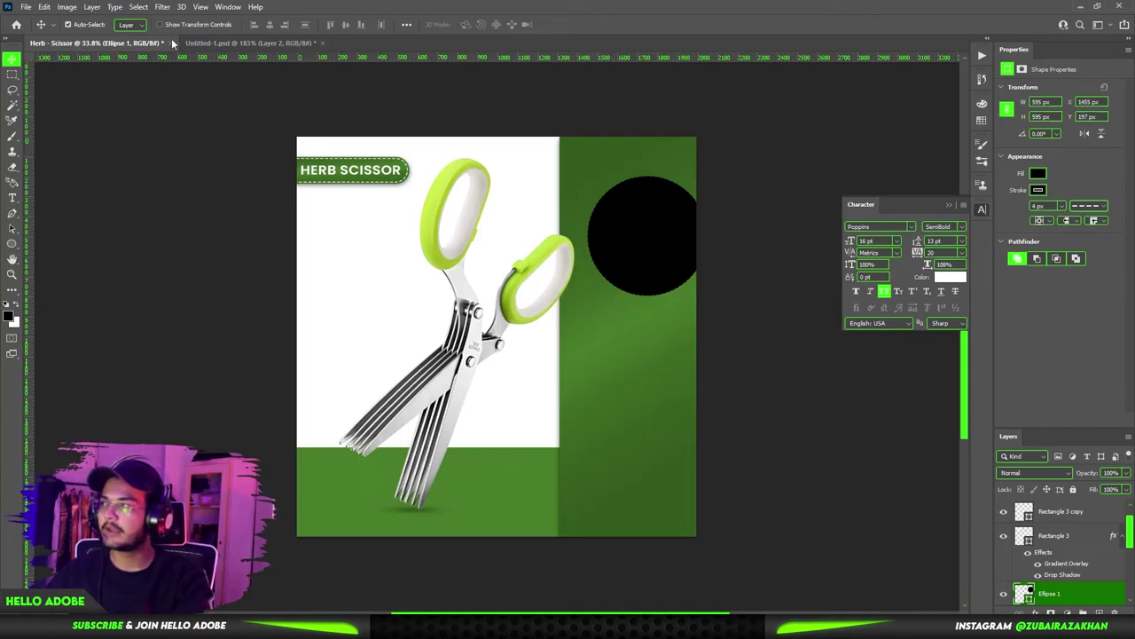
Step: Remove the circle's stroke and set its fill to white
key(u)
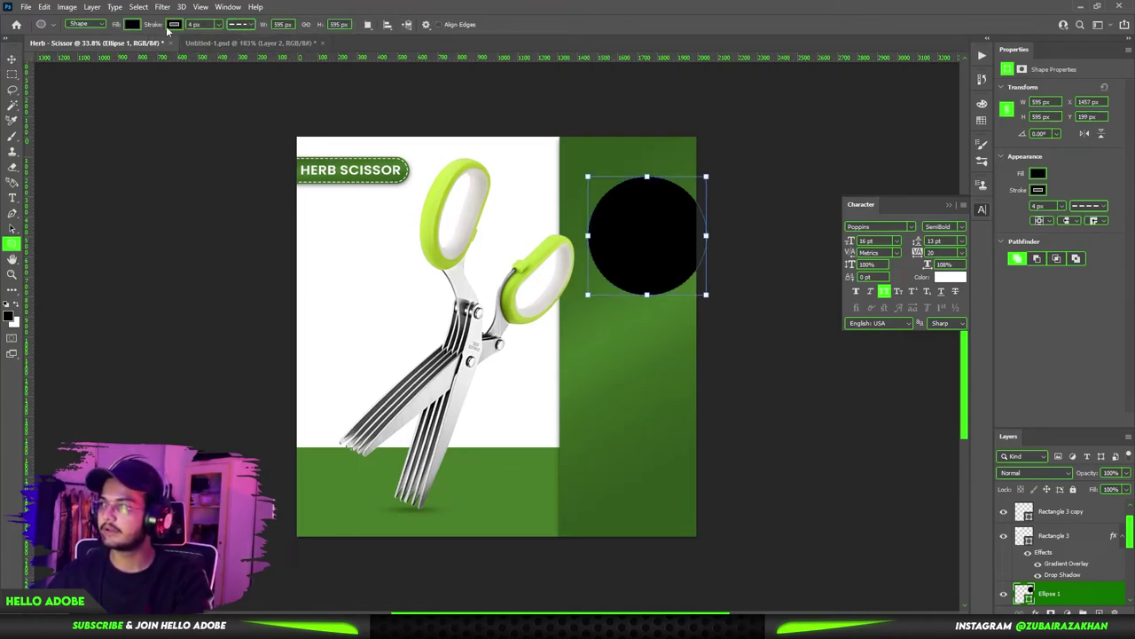
click(131, 24)
click(105, 47)
click(131, 24)
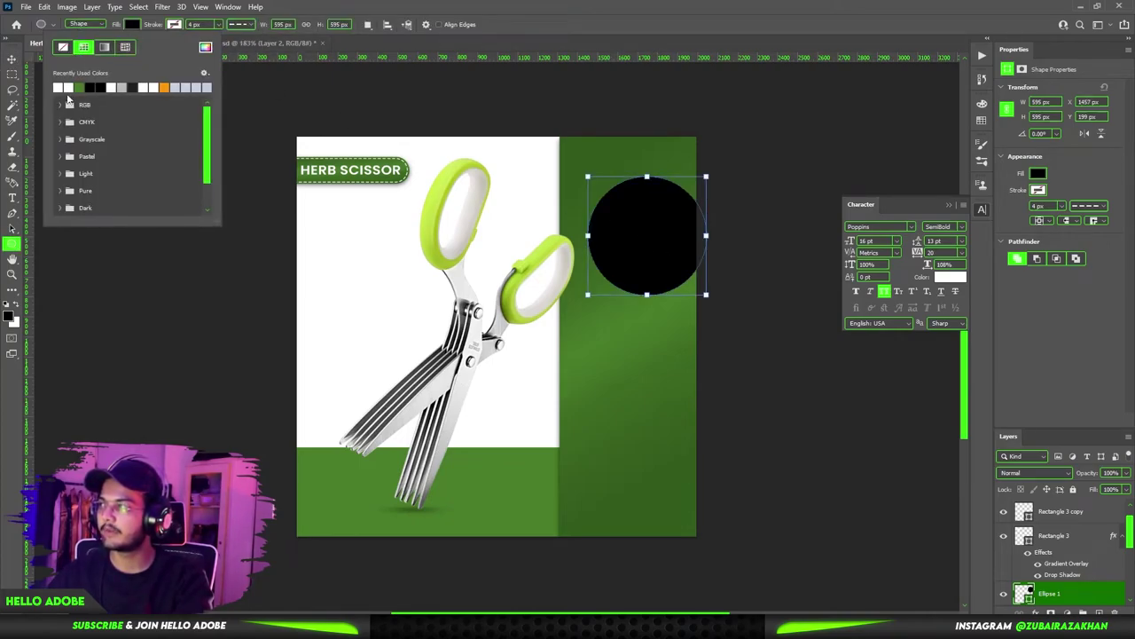
click(60, 87)
Step: Move the white circle inside the green band's upper part and scale it to about 549 px wide
key(v)
drag(666, 254, 649, 236)
key(ctrl+t)
drag(693, 277, 684, 267)
key(Return)
drag(649, 219, 650, 219)
drag(652, 225, 654, 258)
key(ctrl+z)
key(ctrl+z)
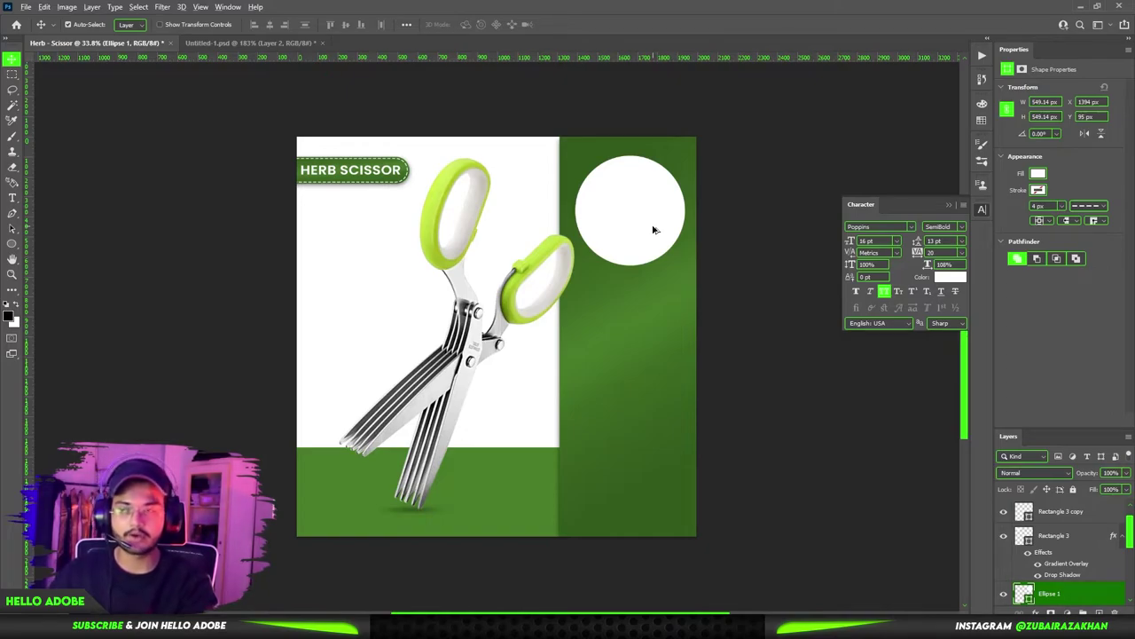
drag(654, 229, 653, 350)
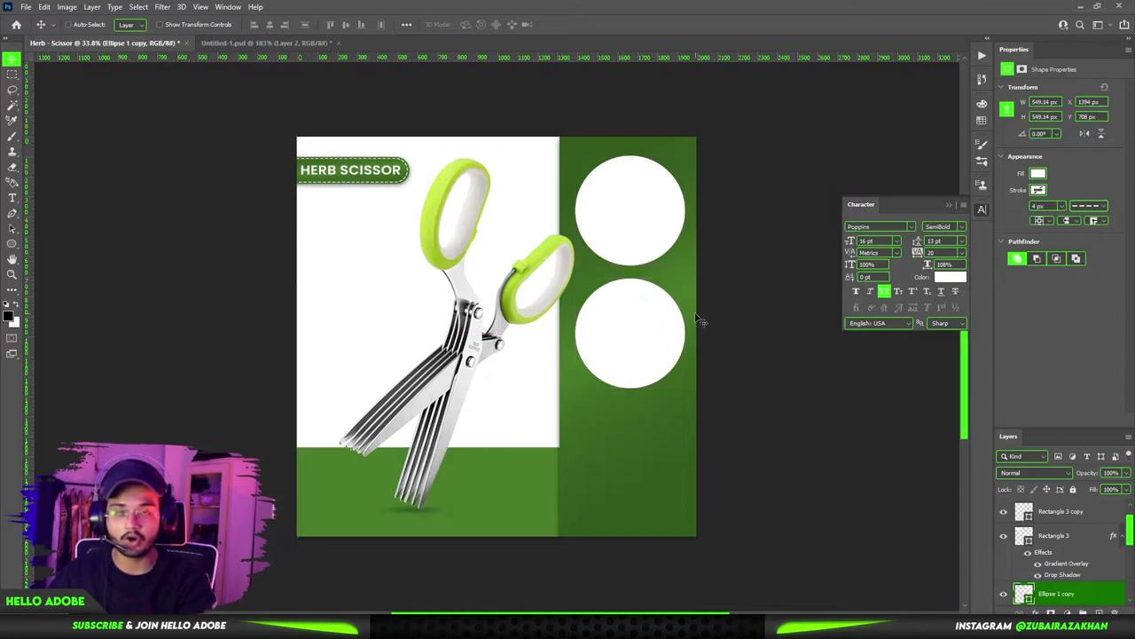
key(ctrl+z)
drag(654, 249, 621, 336)
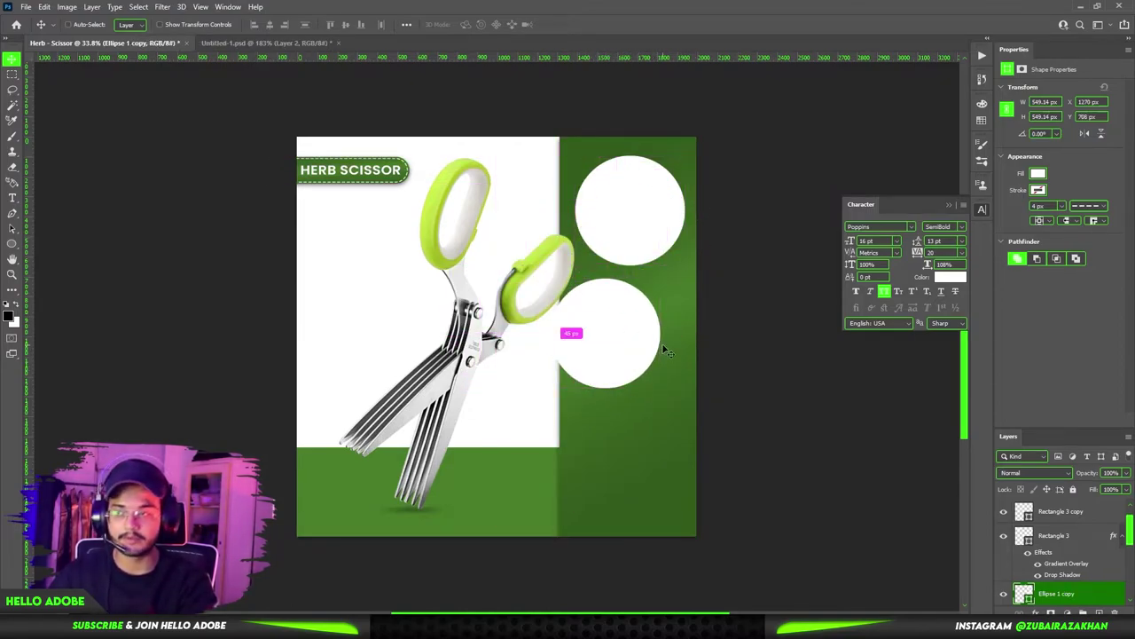
key(ctrl+z)
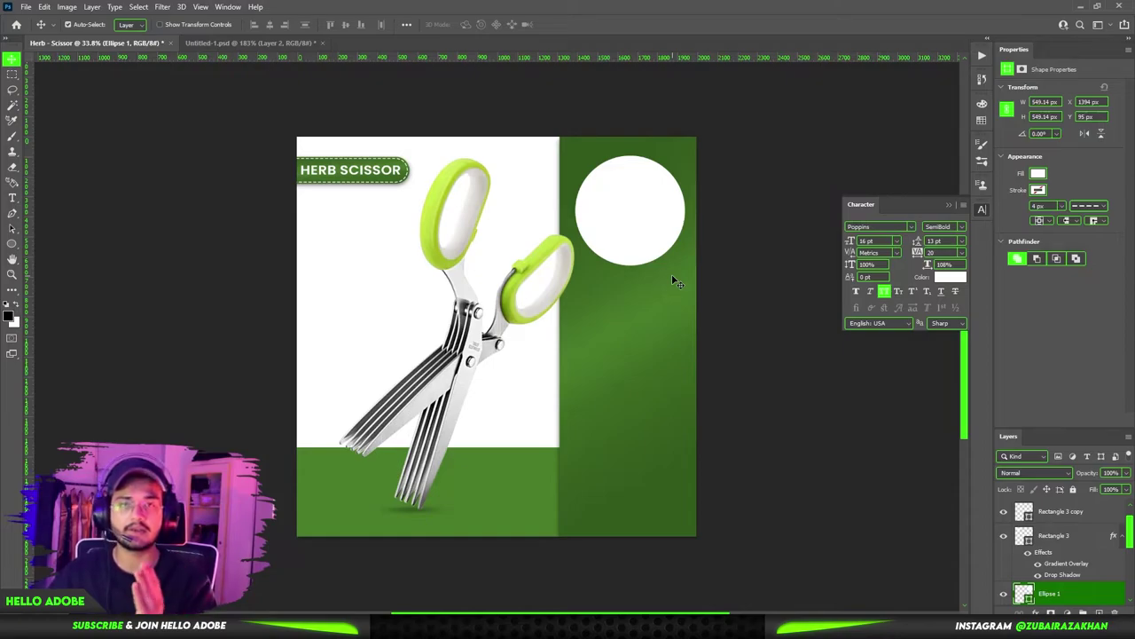
Step: Duplicate the white circle twice down the green band and scale all three circles together to about 526 px wide
drag(641, 239, 655, 487)
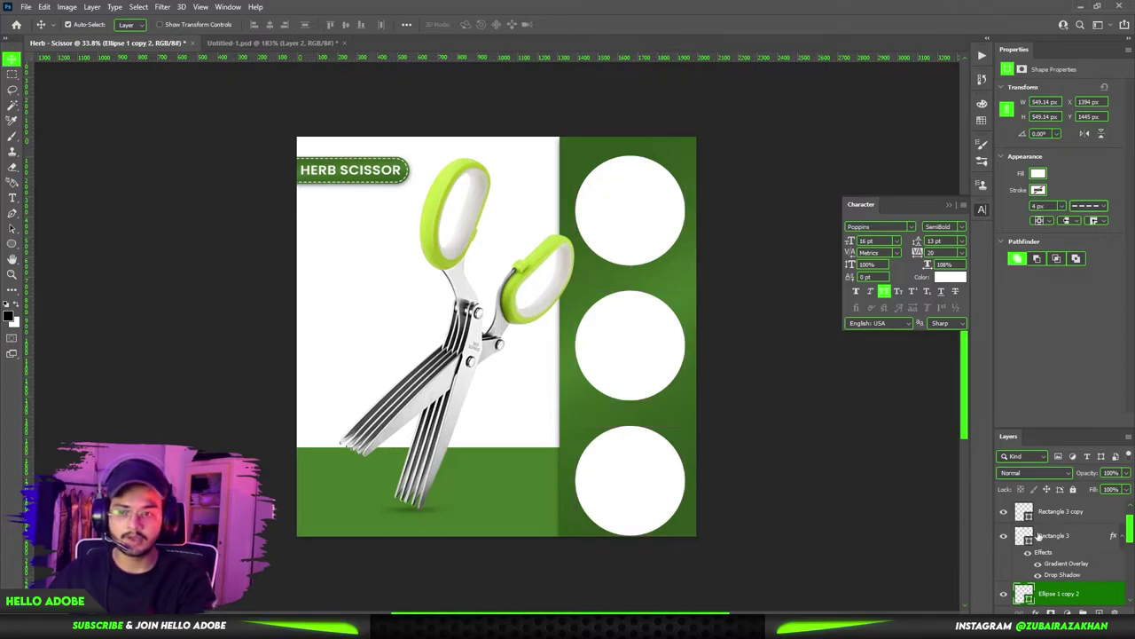
scroll(1068, 558, up, 1)
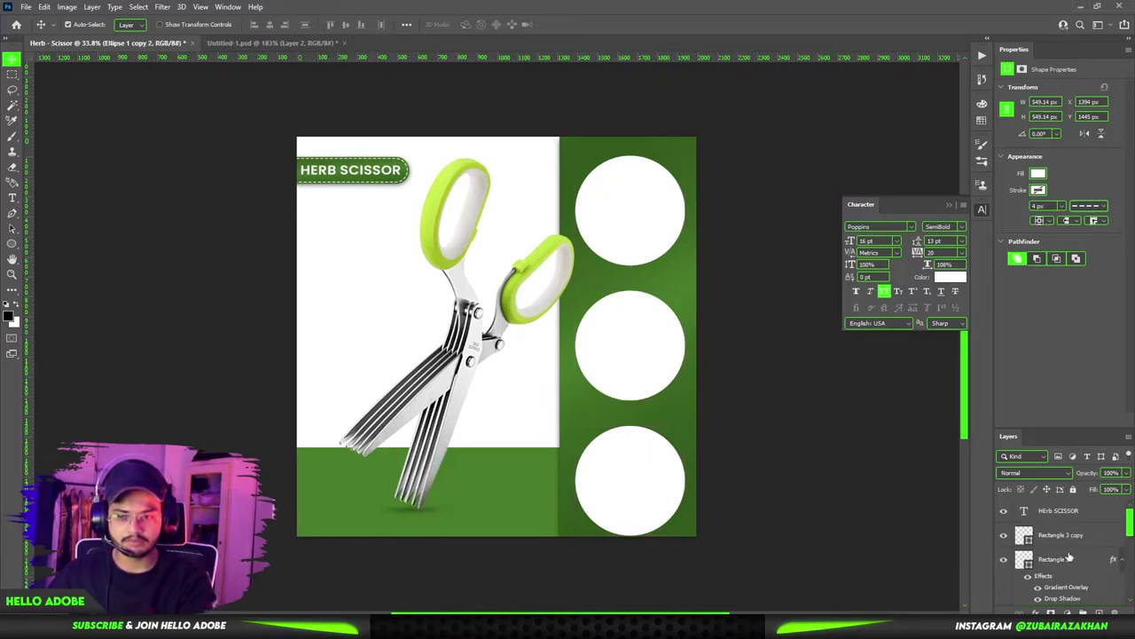
scroll(1069, 557, down, 3)
shift+click(1069, 568)
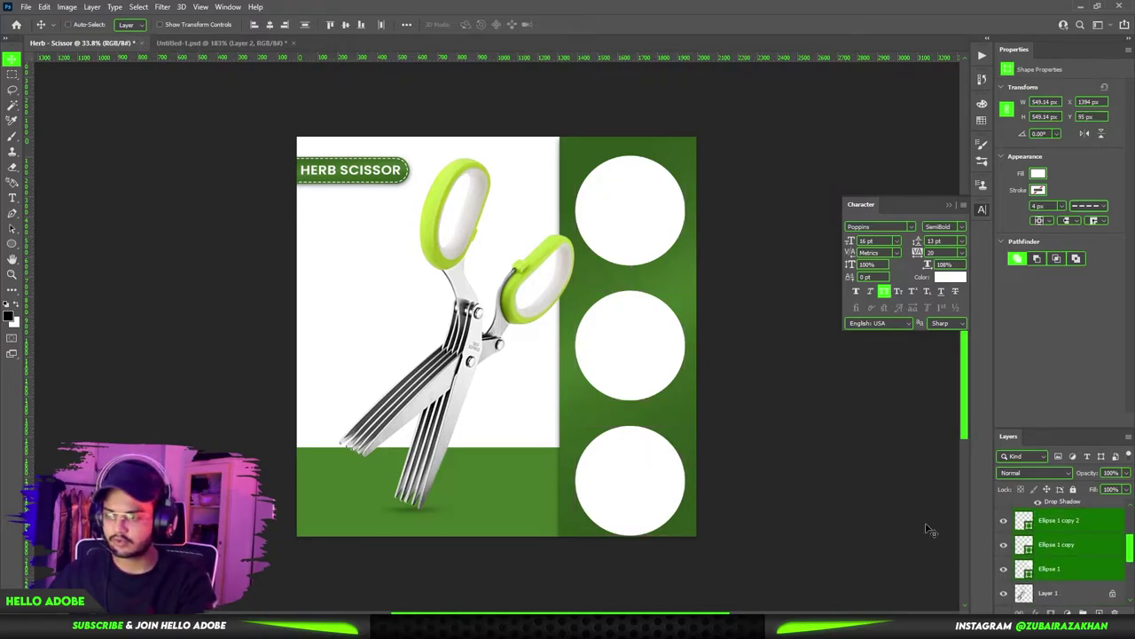
key(ctrl+t)
drag(688, 536, 672, 514)
key(Return)
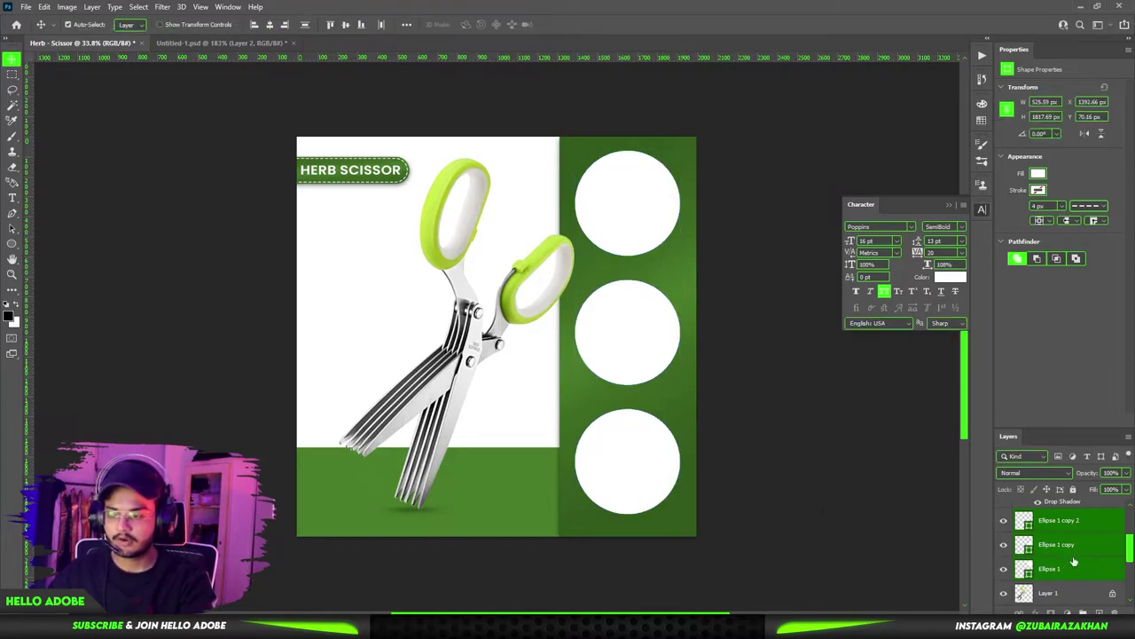
Step: Group the three circles under the name Ellipse and move the group below Layer 2, directly above Rectangle 2
key(ctrl+g)
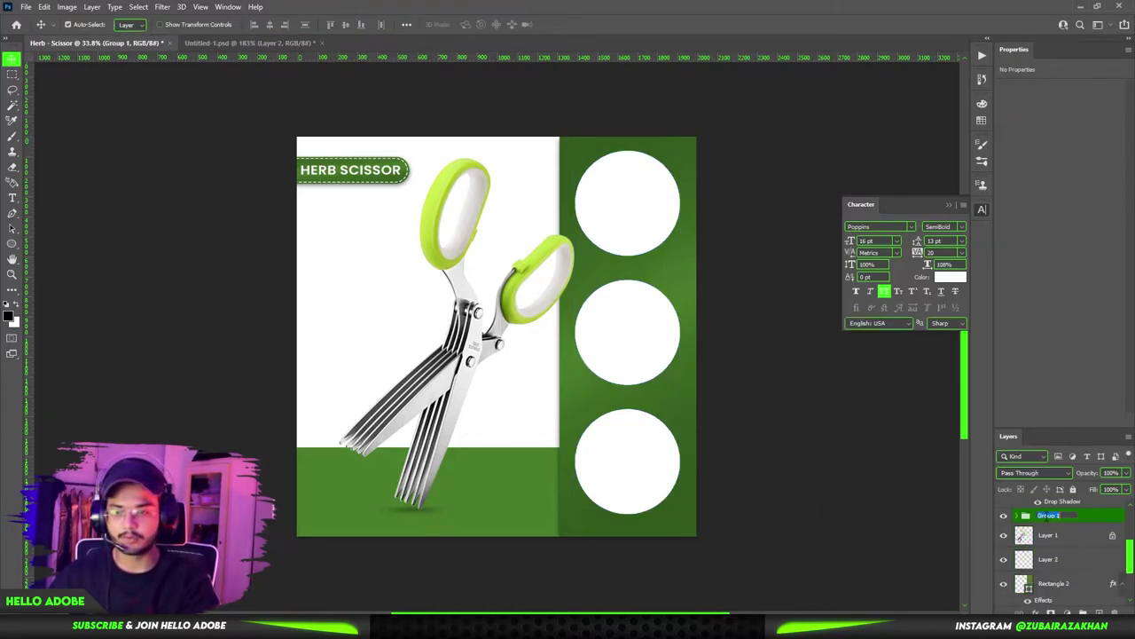
text(ell)
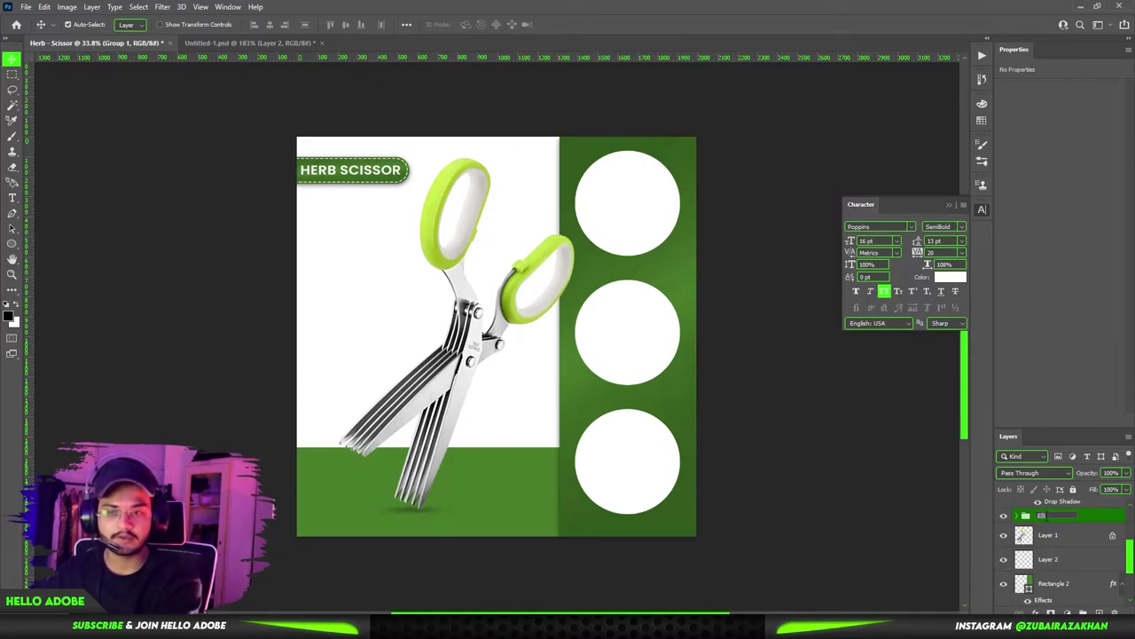
key(Return)
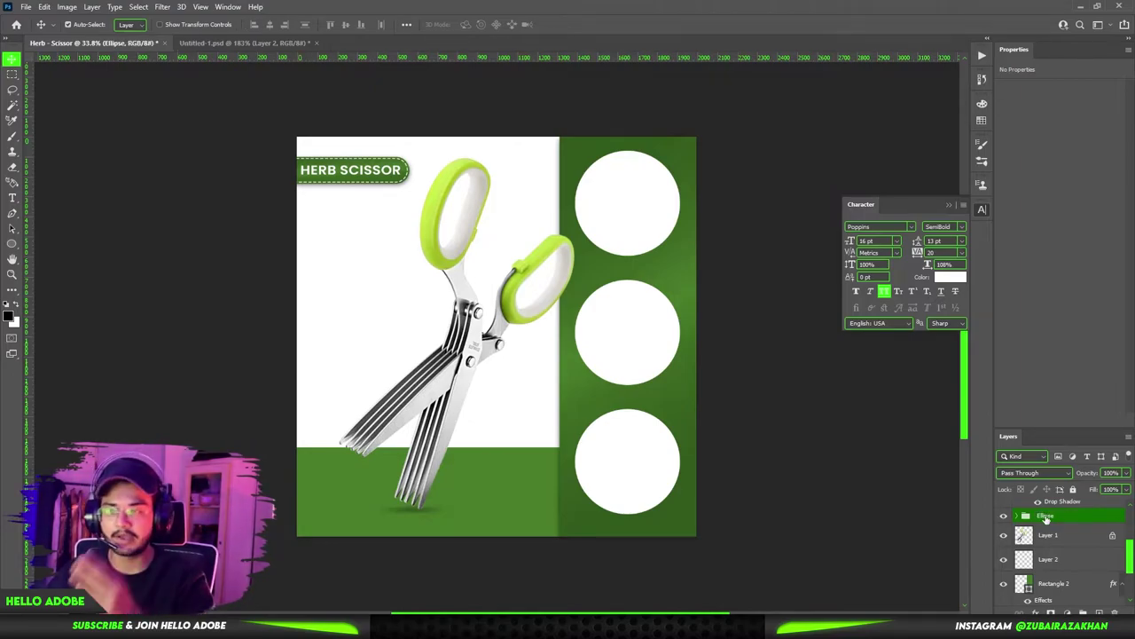
drag(1055, 523, 1073, 581)
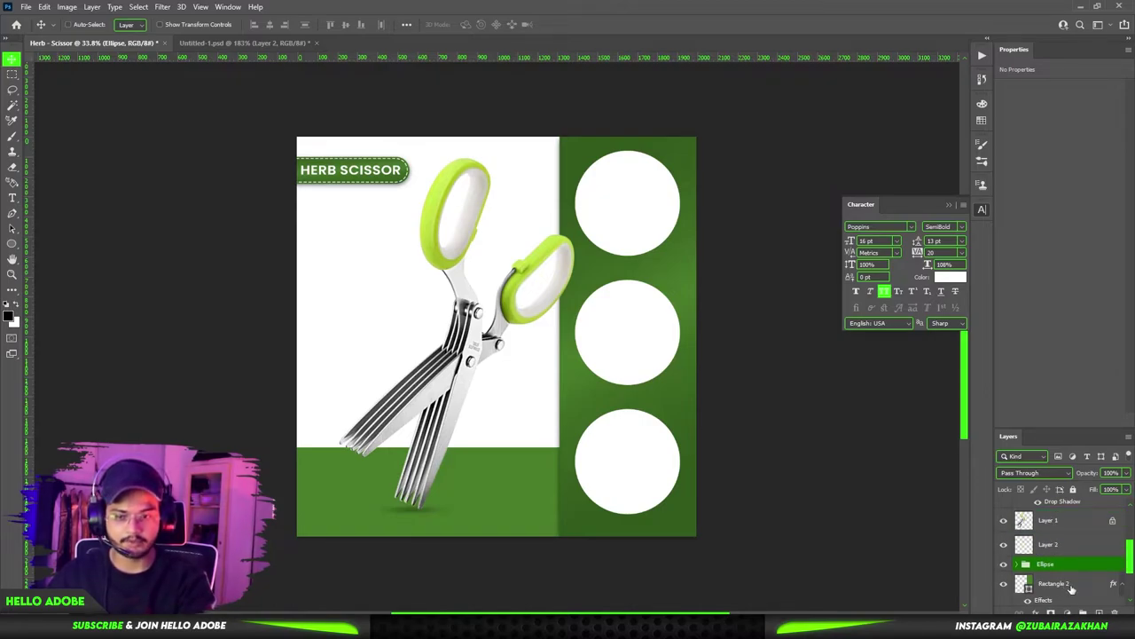
drag(672, 402, 678, 399)
key(ctrl+z)
Step: Align the Ellipse group to the horizontal and vertical centers of the Rectangle 2 green band
click(1059, 545)
click(1071, 561)
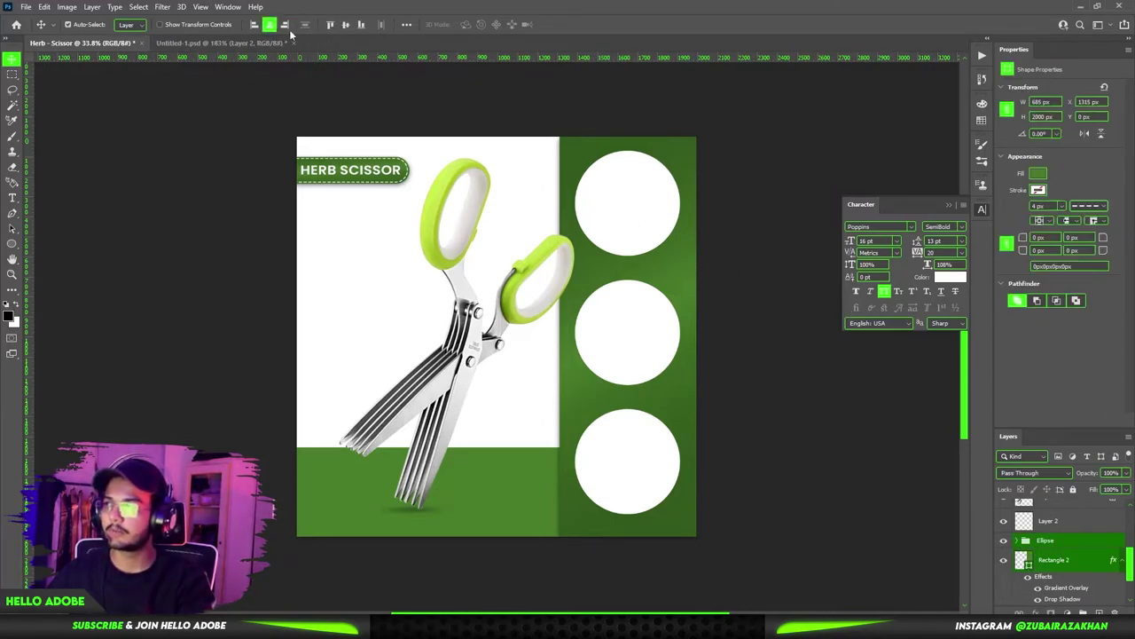
click(345, 24)
click(738, 282)
drag(615, 296, 654, 284)
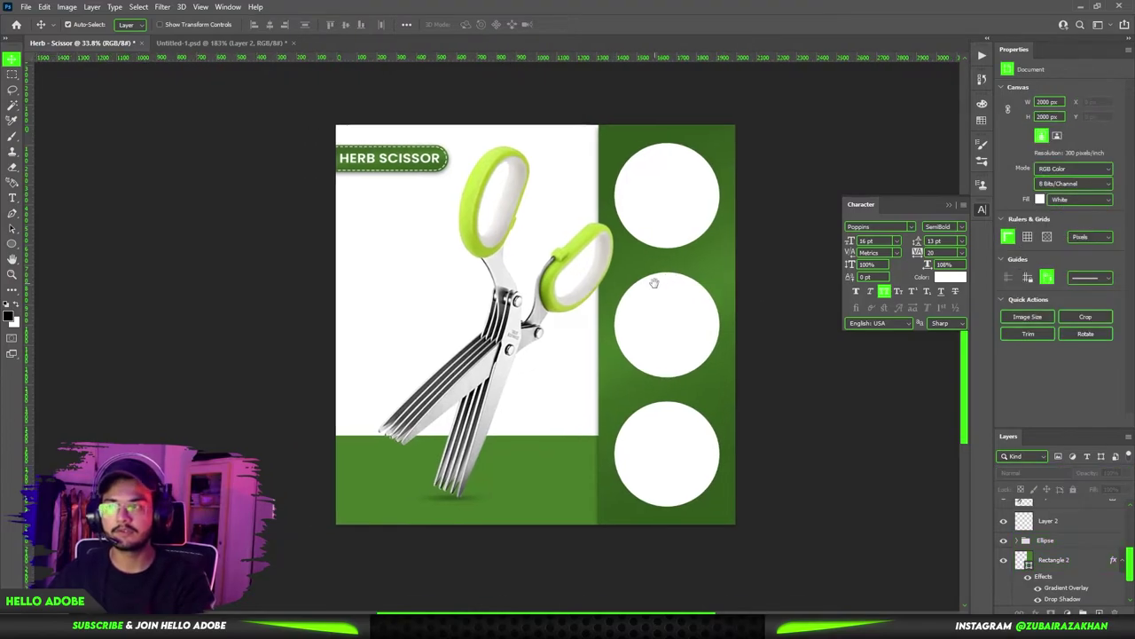
drag(727, 318, 716, 316)
Step: Nudge the top circle slightly and shift the middle circle up to a Y position of about 720 px
click(669, 237)
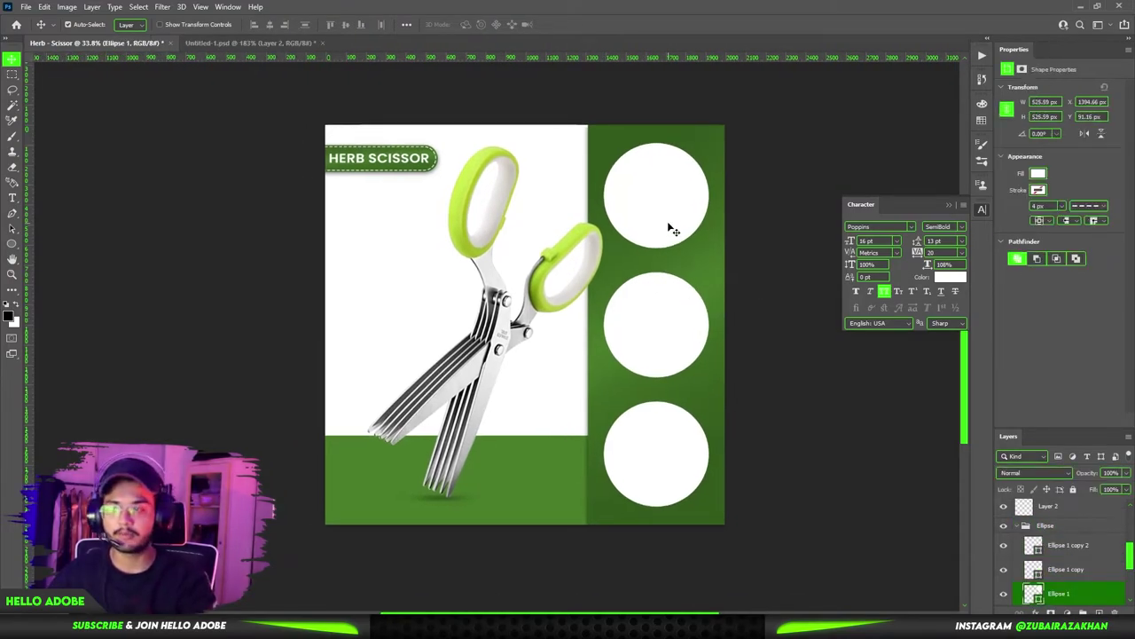
key(Up)
key(Up)
key(Up)
key(Up)
key(Up)
key(Up)
key(Up)
key(Up)
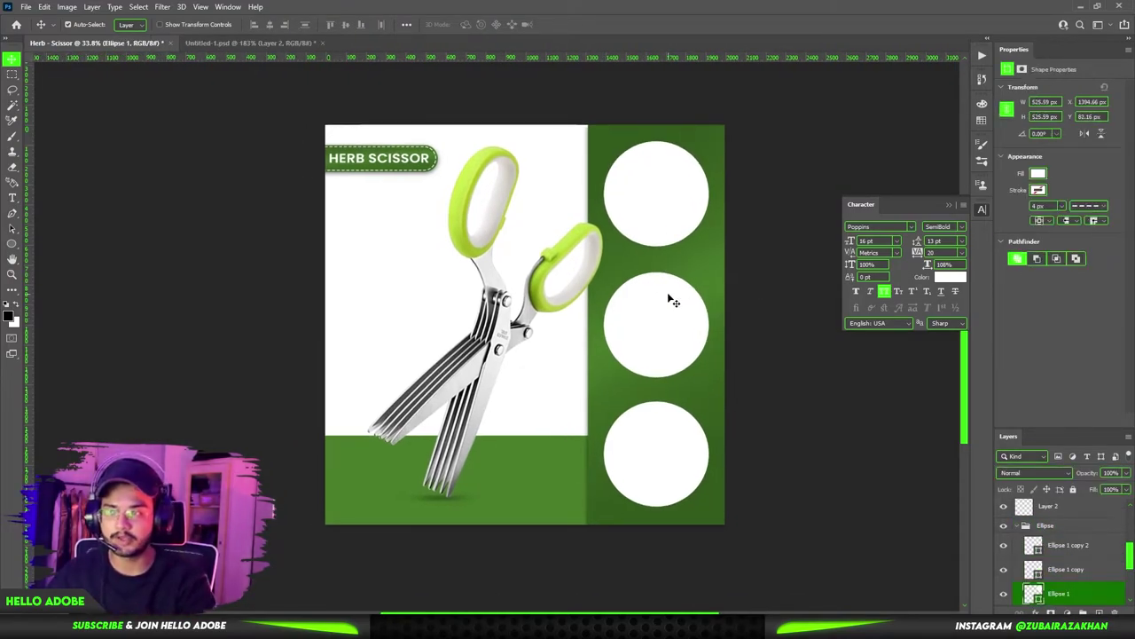
drag(663, 209, 664, 209)
drag(690, 316, 686, 305)
Step: Raise the top circle to a Y position of about 64 px
click(669, 241)
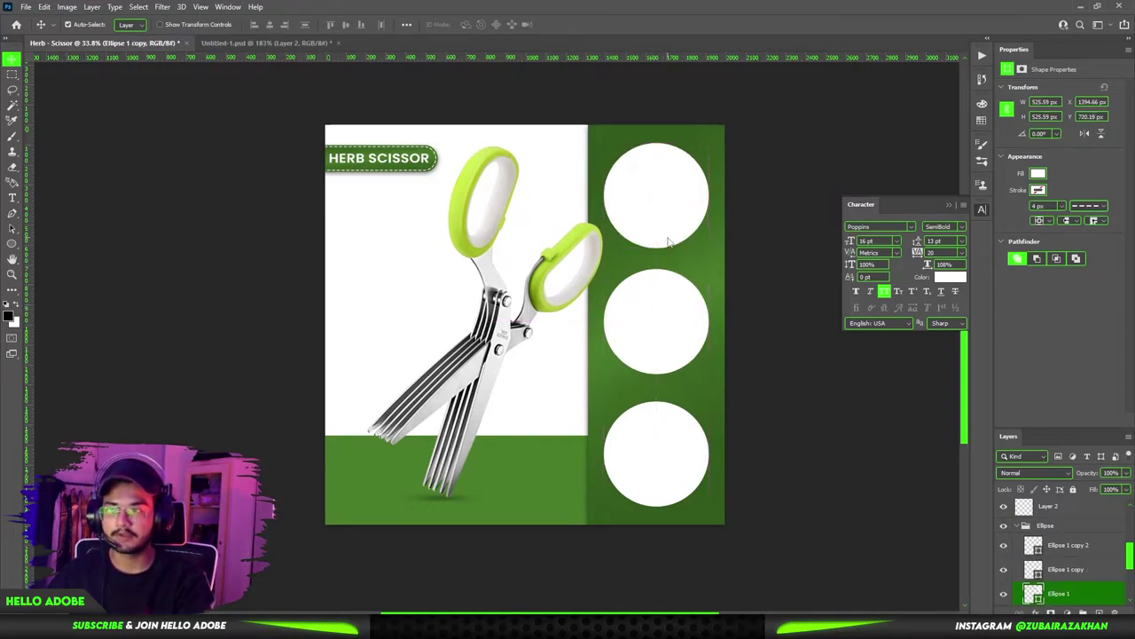
key(Up)
key(Up)
key(Up)
key(Up)
key(Up)
key(Up)
key(Up)
key(Up)
key(Up)
key(Up)
key(Up)
key(Up)
key(Up)
key(Up)
key(Up)
key(Up)
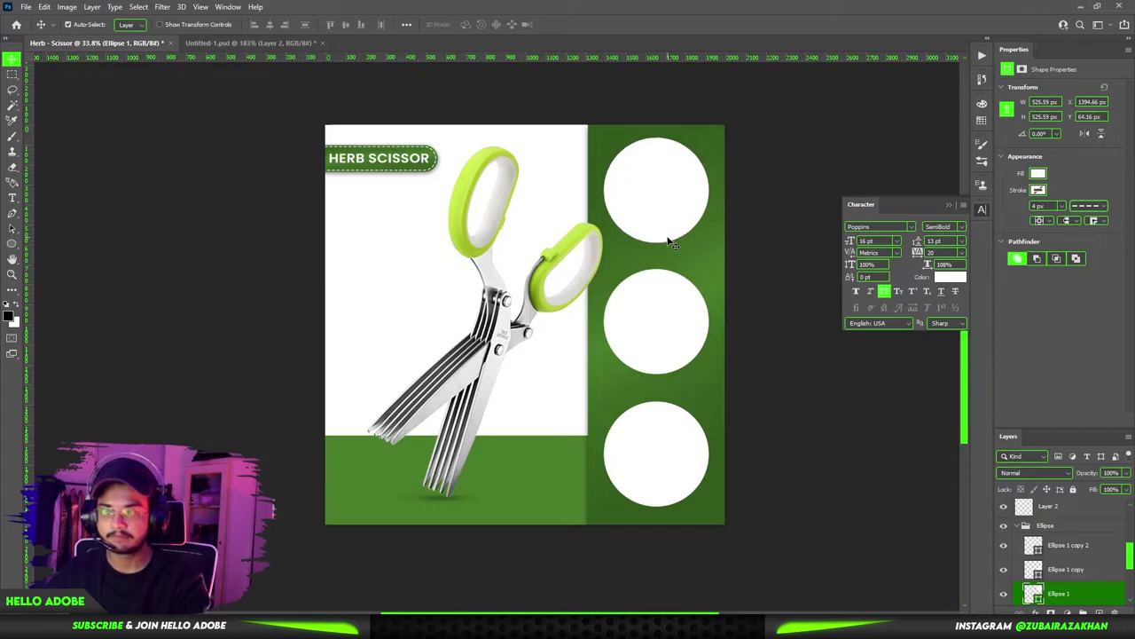
Step: Nudge the middle circle up slightly and the bottom circle up to a Y position of about 1371 px
click(652, 331)
key(Up)
key(Up)
key(Up)
key(Up)
key(Up)
key(Up)
key(Up)
key(Up)
key(Up)
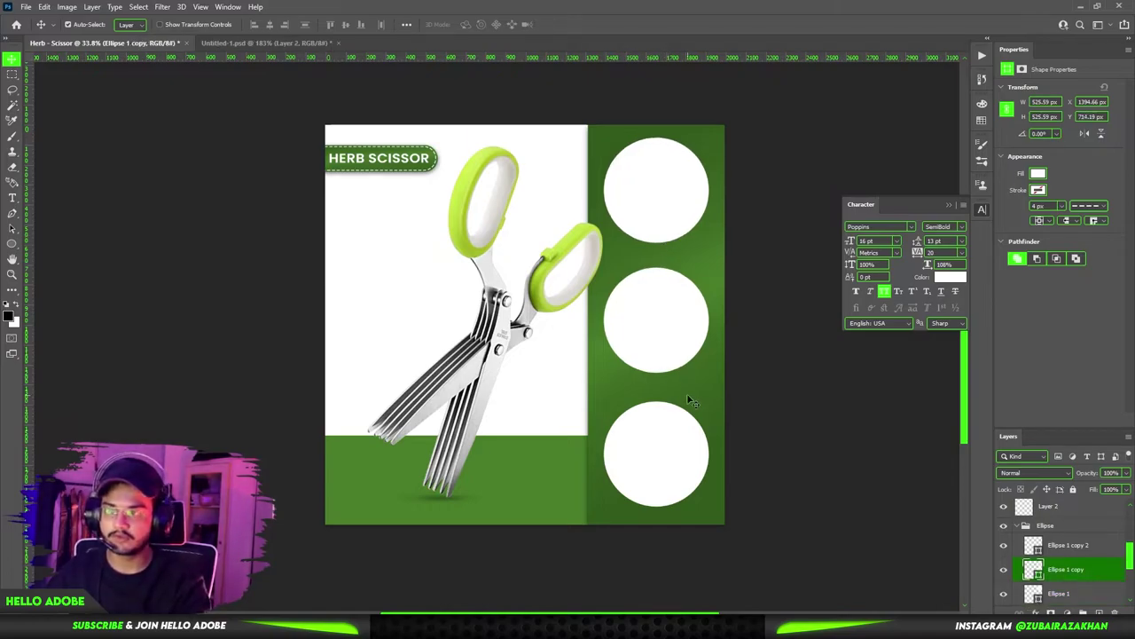
click(683, 436)
key(Up)
key(Up)
key(Up)
key(Up)
key(Up)
key(Up)
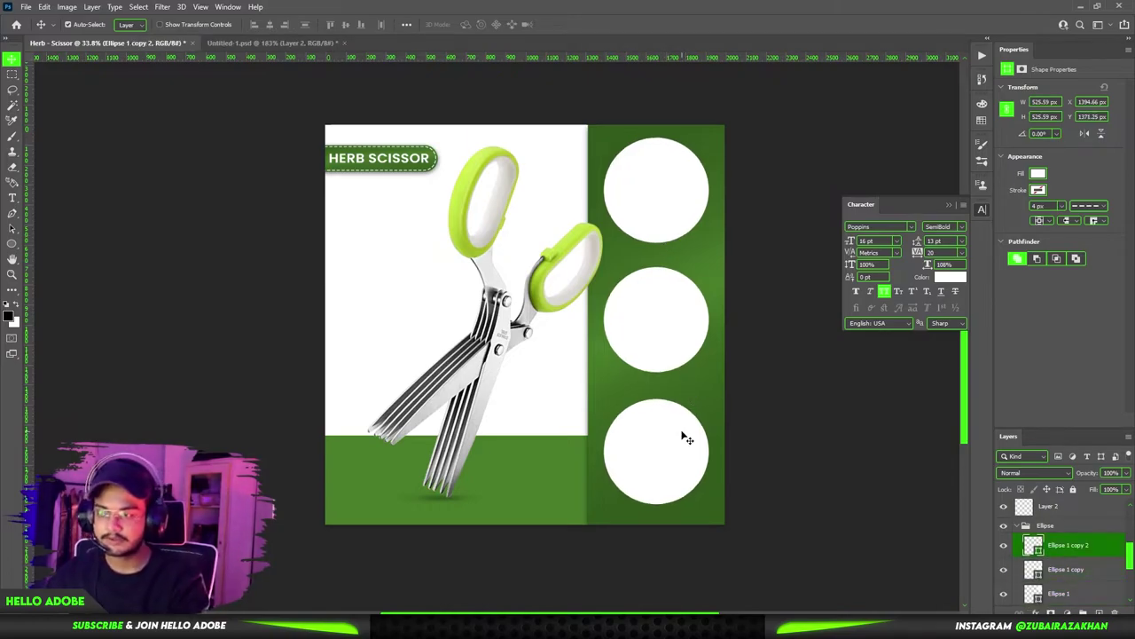
drag(769, 377, 723, 365)
scroll(378, 302, down, 1)
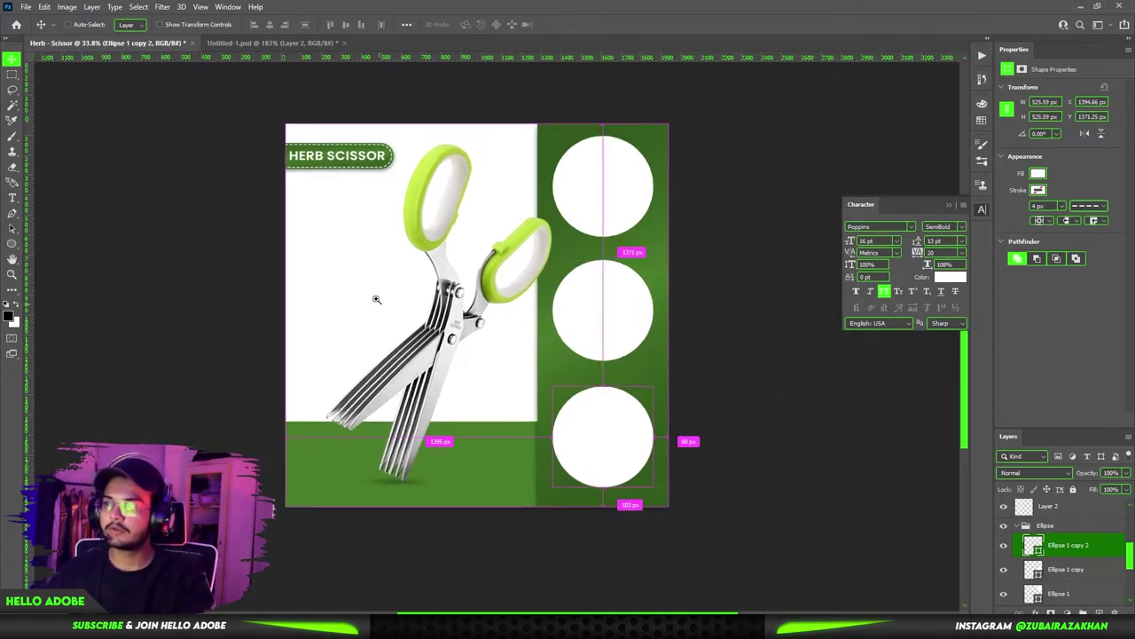
drag(377, 302, 515, 328)
scroll(514, 327, up, 2)
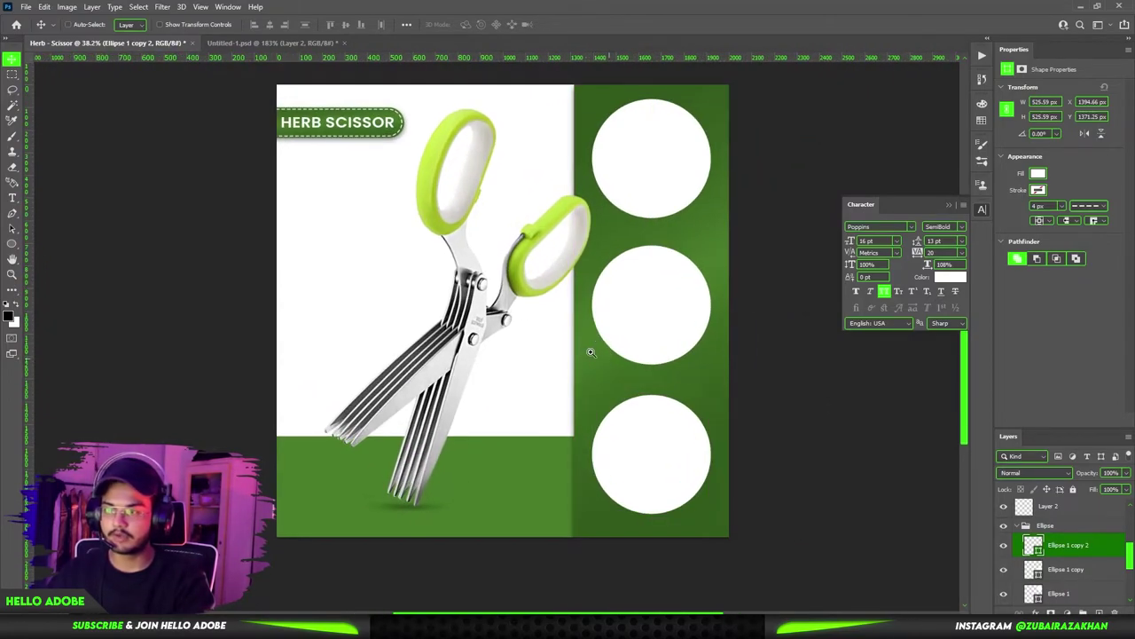
drag(601, 355, 652, 318)
scroll(653, 317, down, 2)
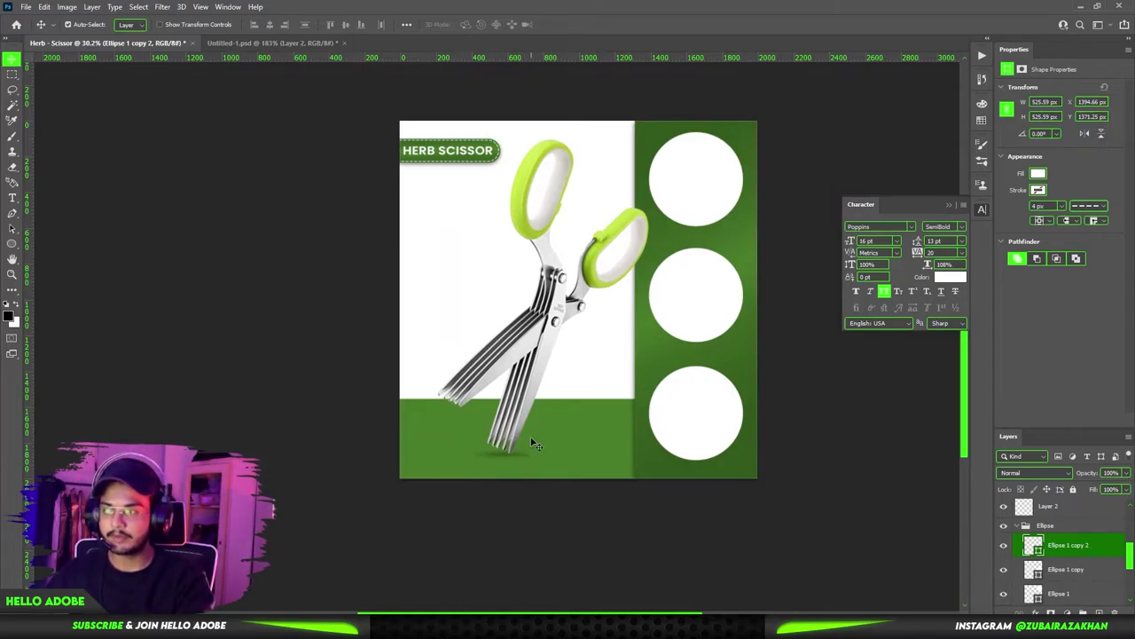
Step: Add a black Multiply drop shadow to the top circle with about 56% opacity, 95° angle, 10 px distance and 24 px size
click(647, 352)
click(705, 444)
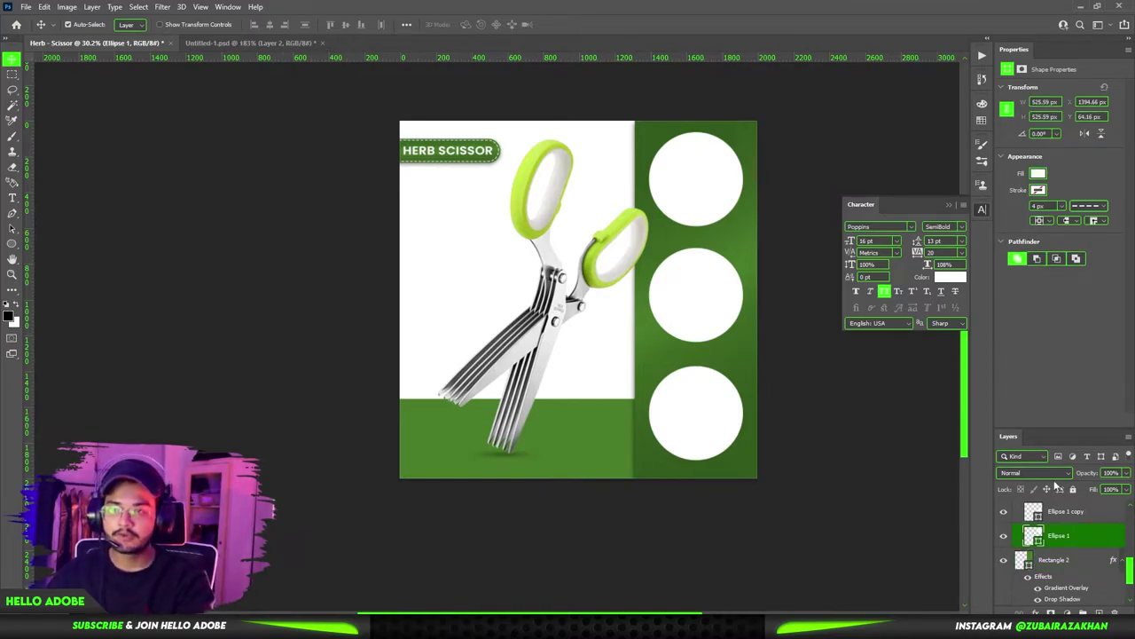
double_click(1089, 535)
drag(894, 160, 1015, 130)
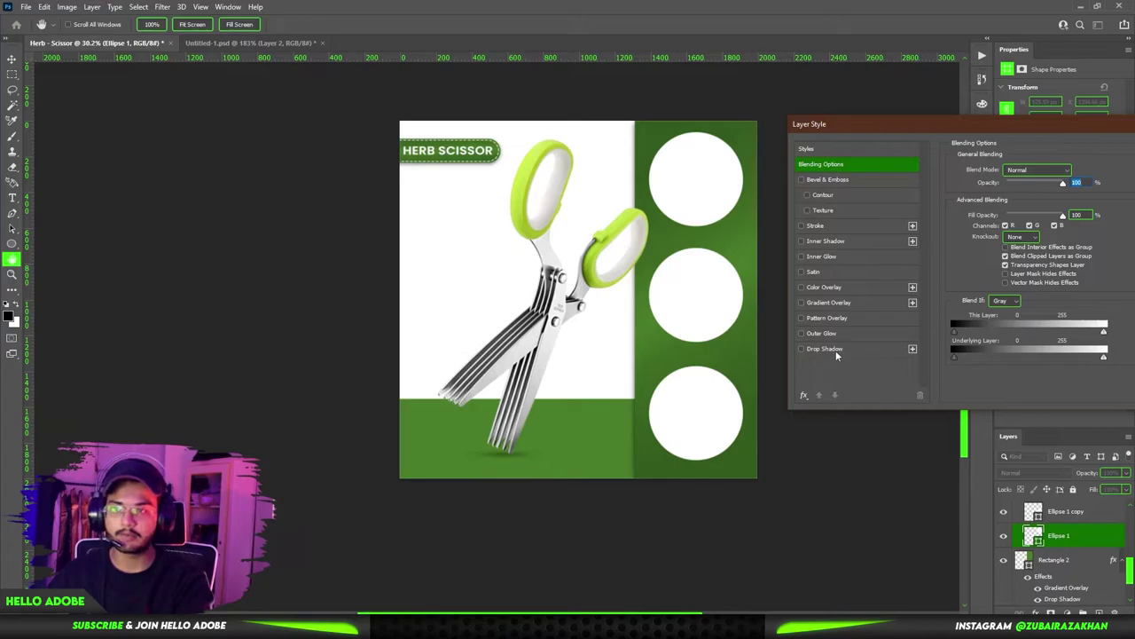
click(836, 350)
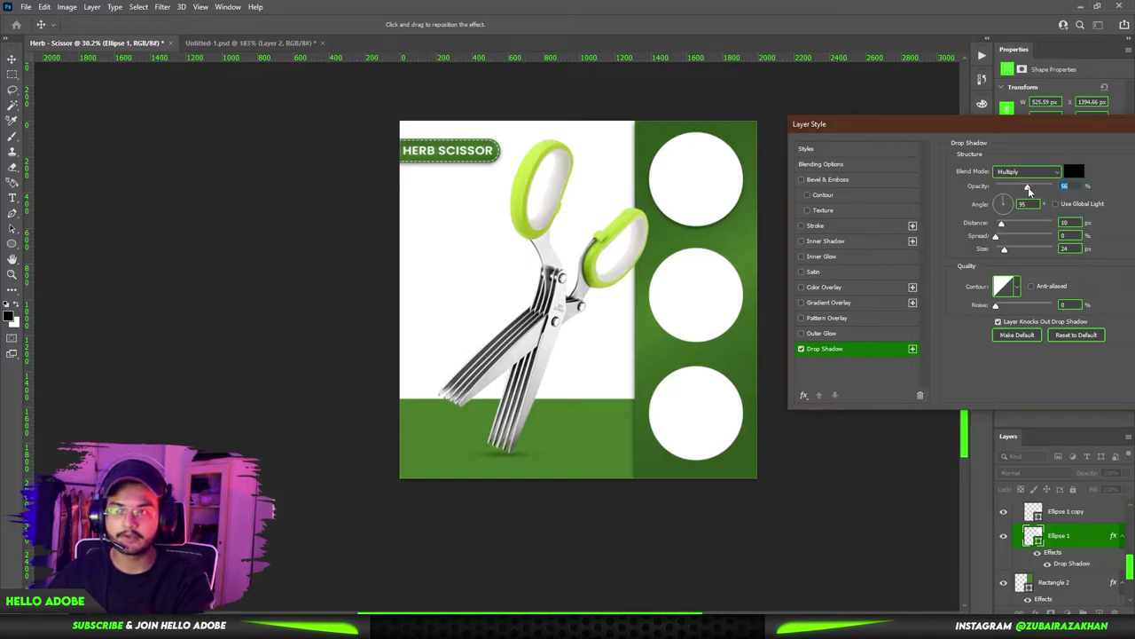
key(Return)
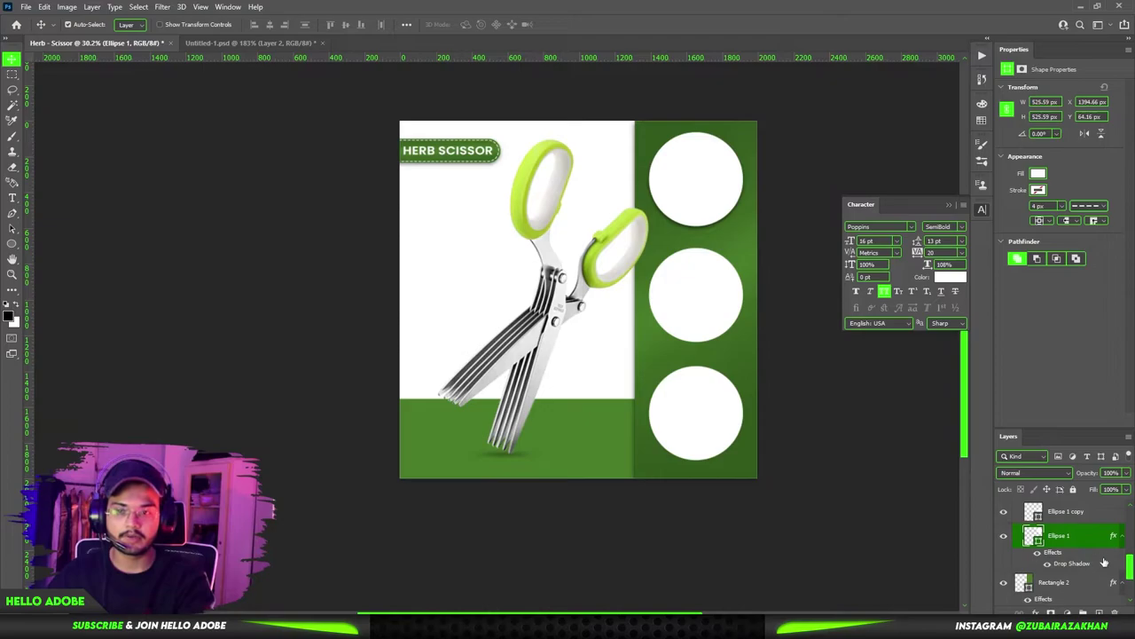
Step: Copy the top circle's drop shadow to the Ellipse 1 copy and Ellipse 1 copy 2 circles
alt+drag(1114, 537, 1111, 519)
scroll(1112, 537, up, 2)
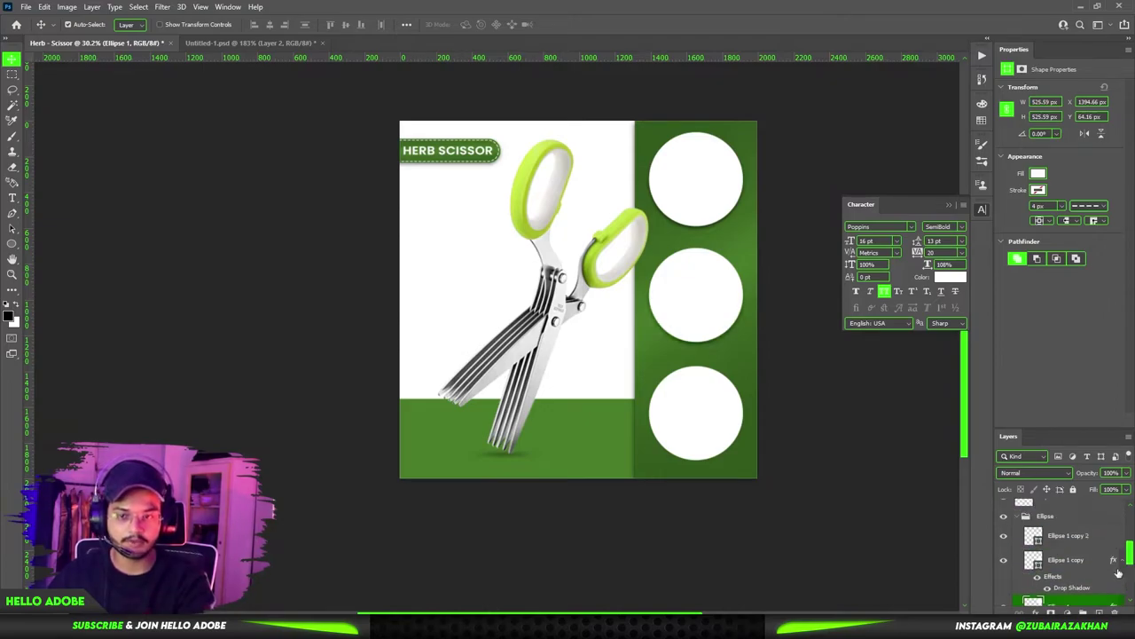
click(761, 479)
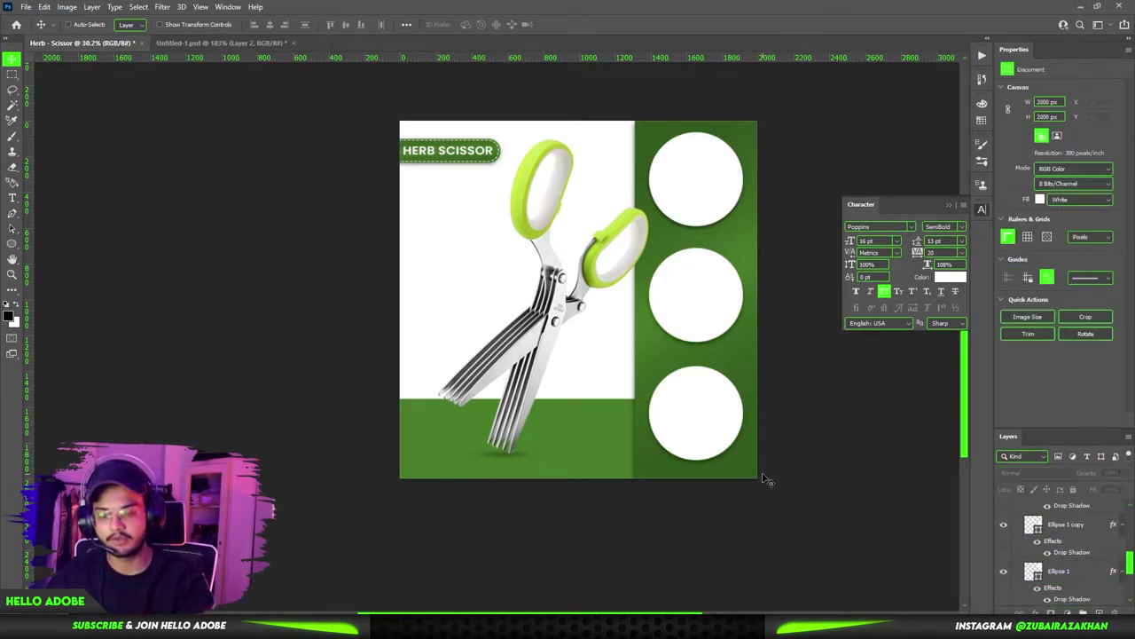
Step: Switch to Untitled-1.psd, select the scissors' upper green handle with the Lasso tool and copy it
key(ctrl+0)
scroll(540, 359, down, 3)
drag(532, 293, 602, 286)
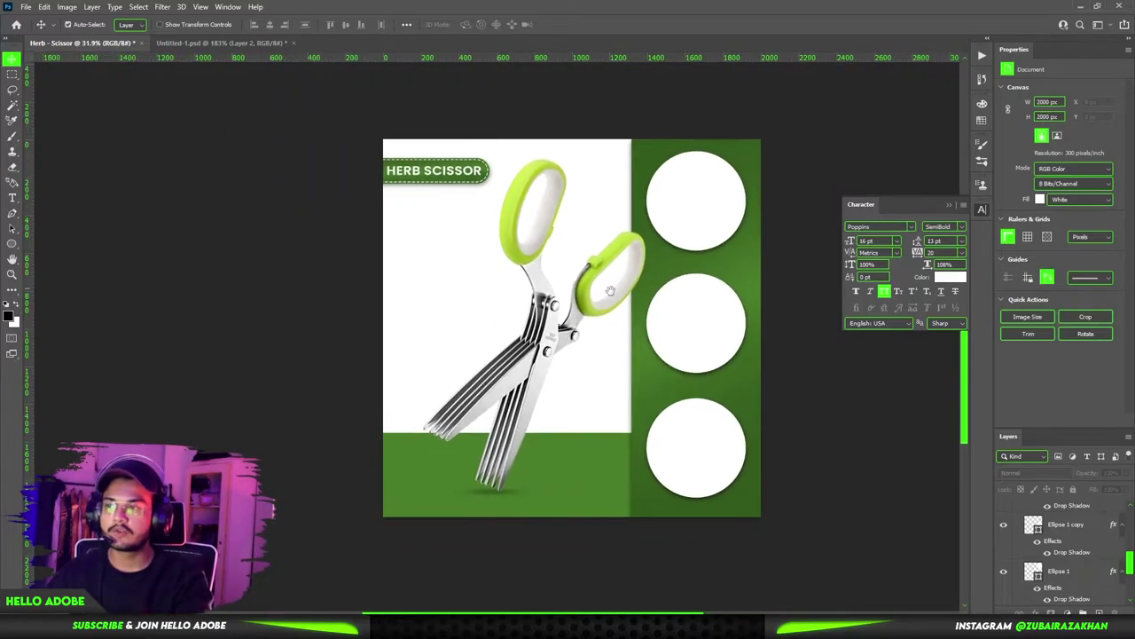
click(226, 43)
scroll(596, 304, down, 2)
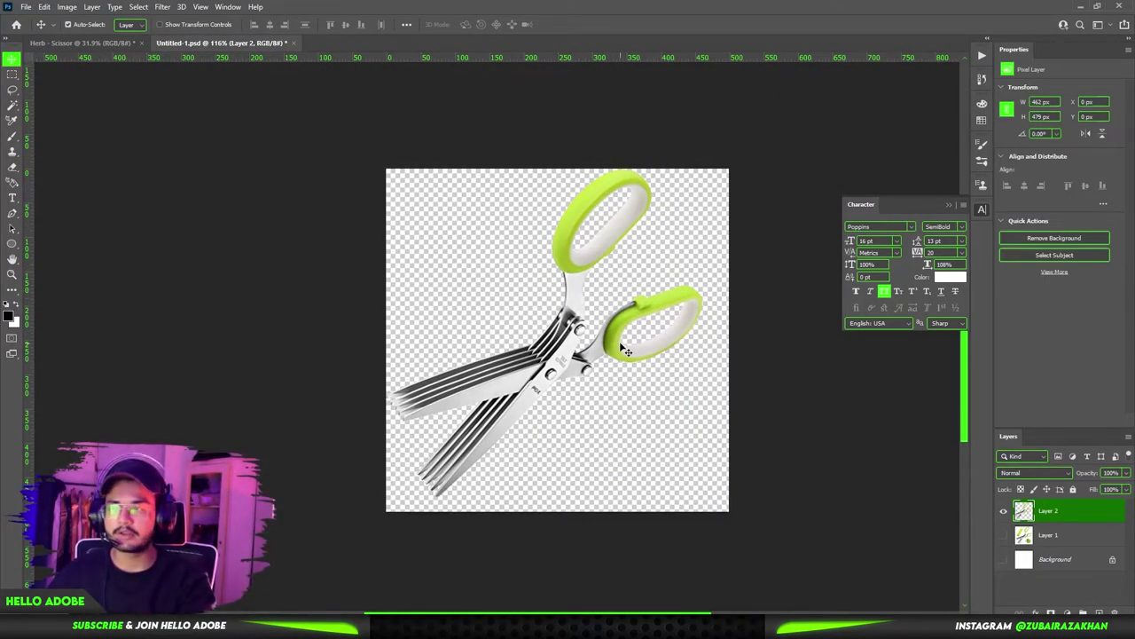
scroll(601, 278, up, 1)
key(m)
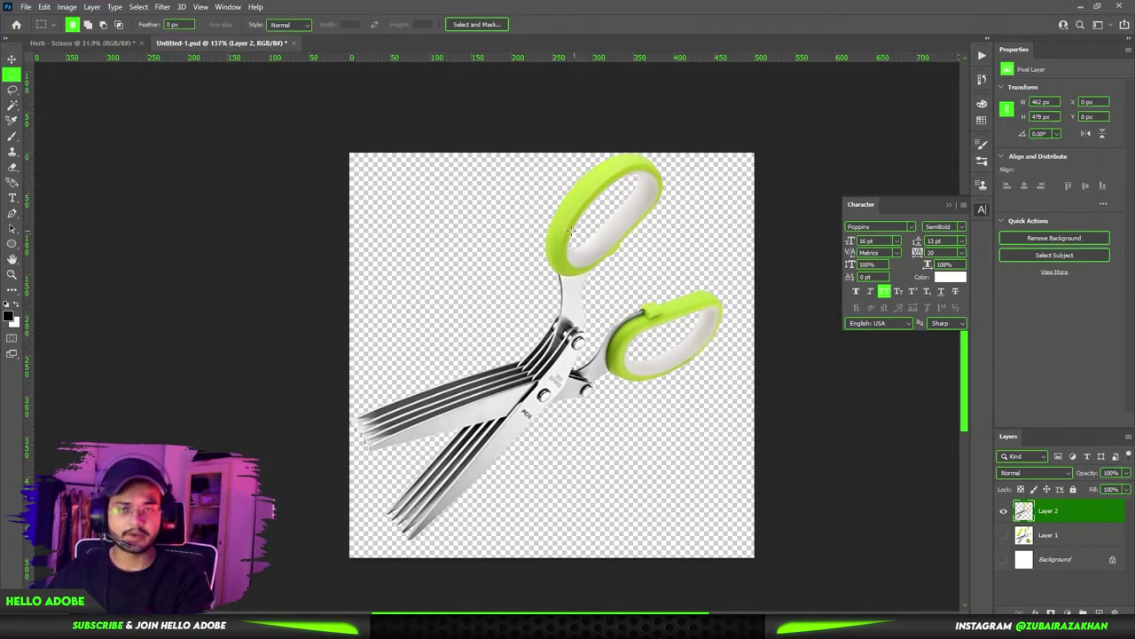
key(l)
mouse_move(658, 266)
mouse_down()
mouse_move(521, 283)
mouse_move(526, 161)
mouse_move(672, 156)
mouse_move(688, 222)
mouse_up()
key(v)
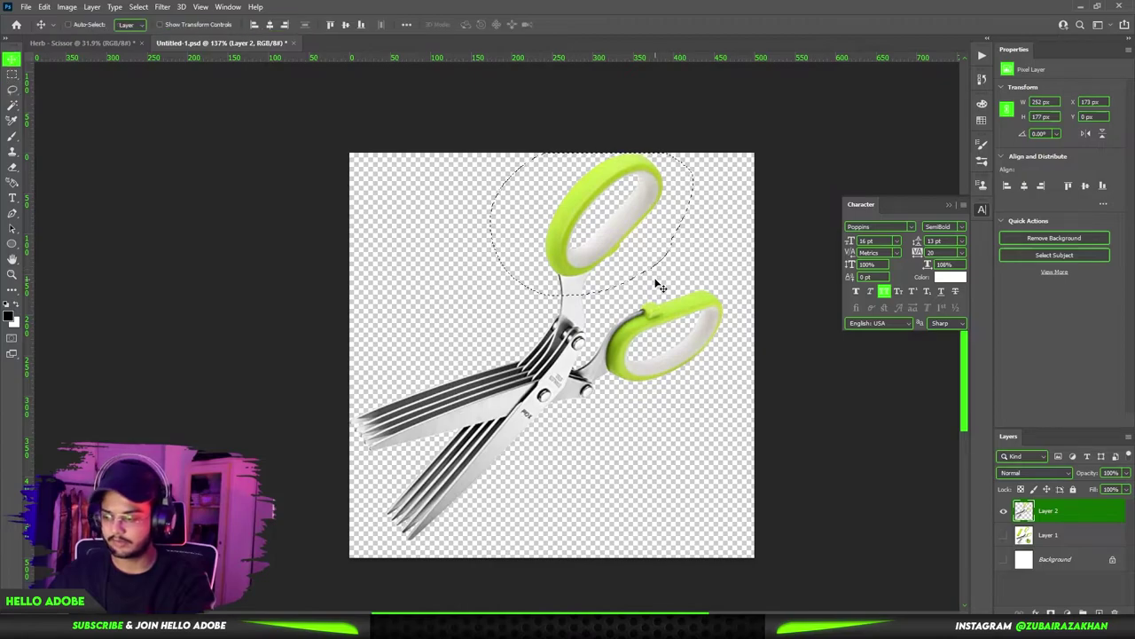
click(84, 43)
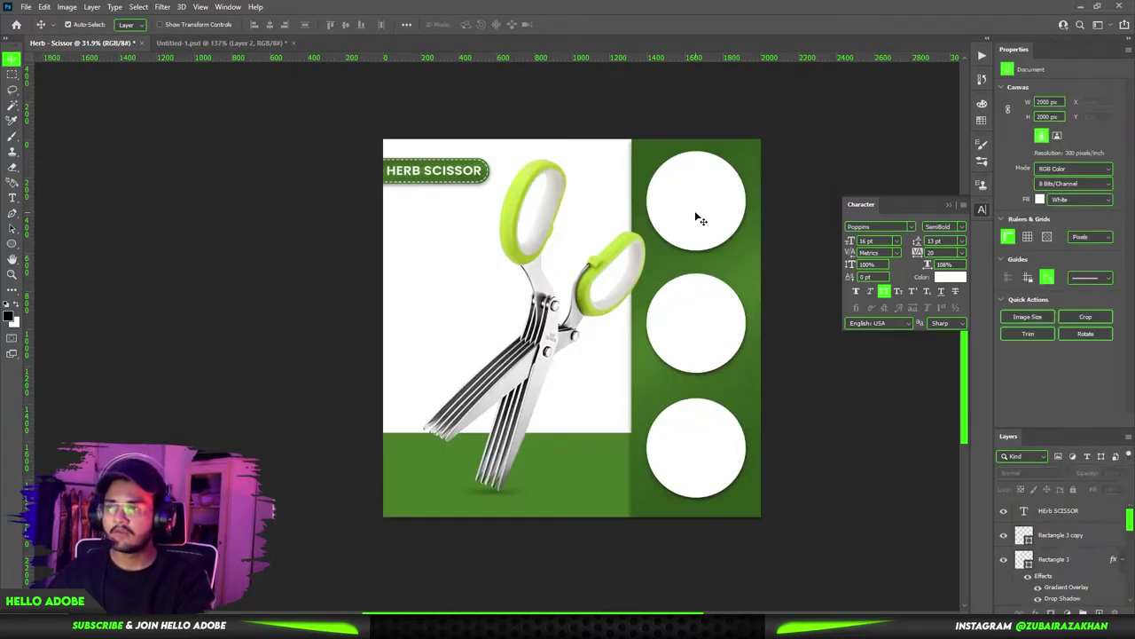
key(ctrl+v)
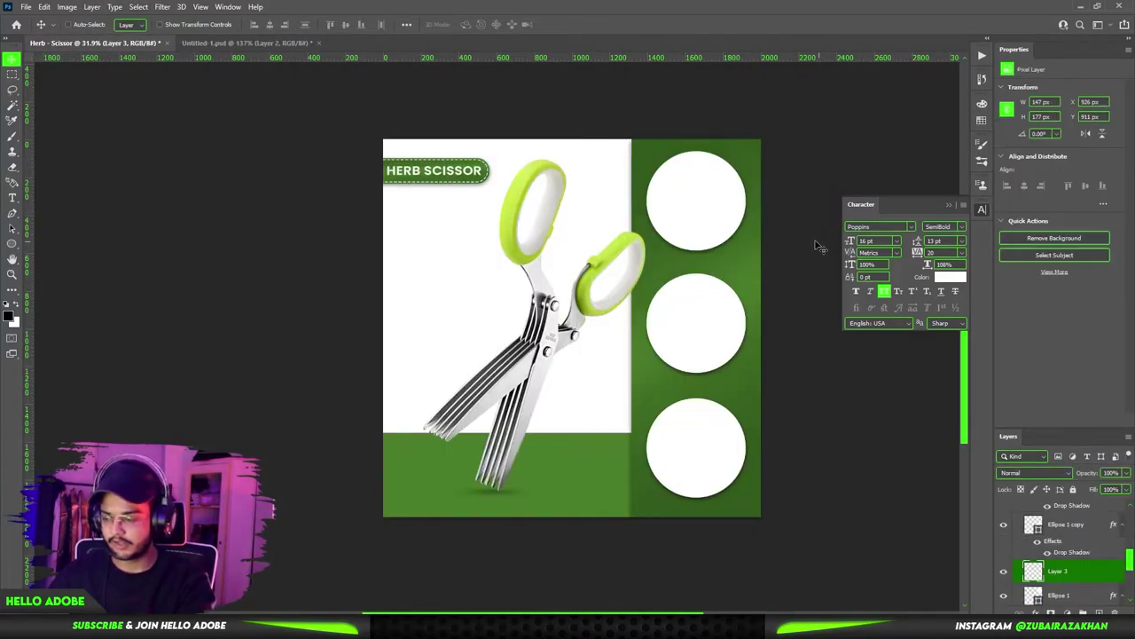
drag(584, 326, 745, 260)
key(ctrl+t)
drag(768, 186, 759, 261)
key(Escape)
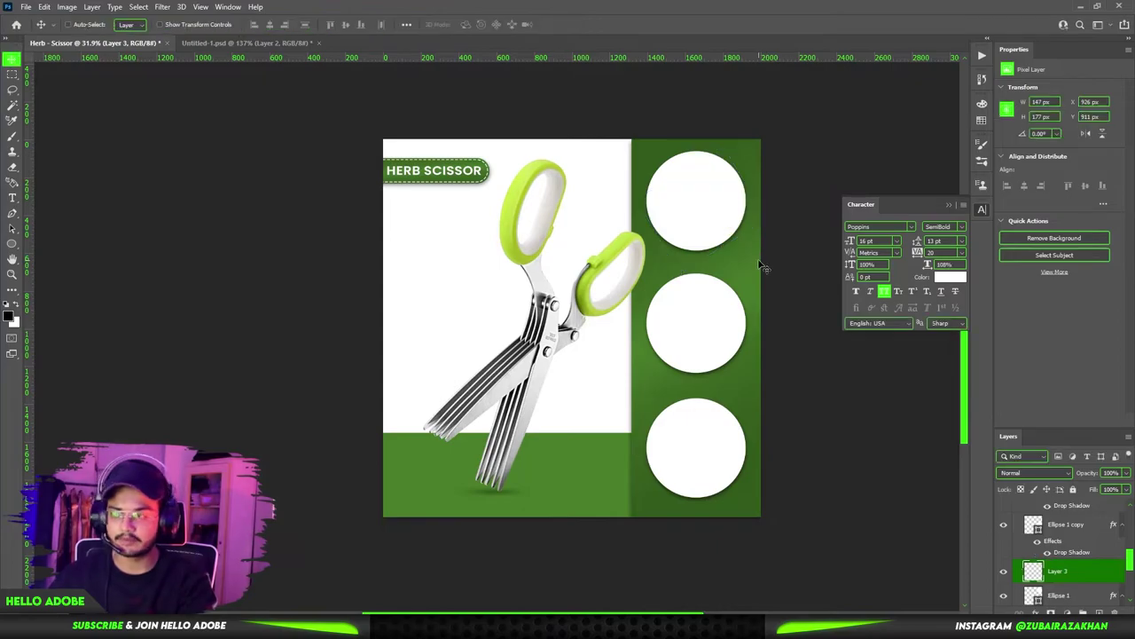
Step: Copy the selected handle from Untitled-1.psd and paste it into the Herb - Scissor document directly above the Ellipse 1 layer
click(249, 43)
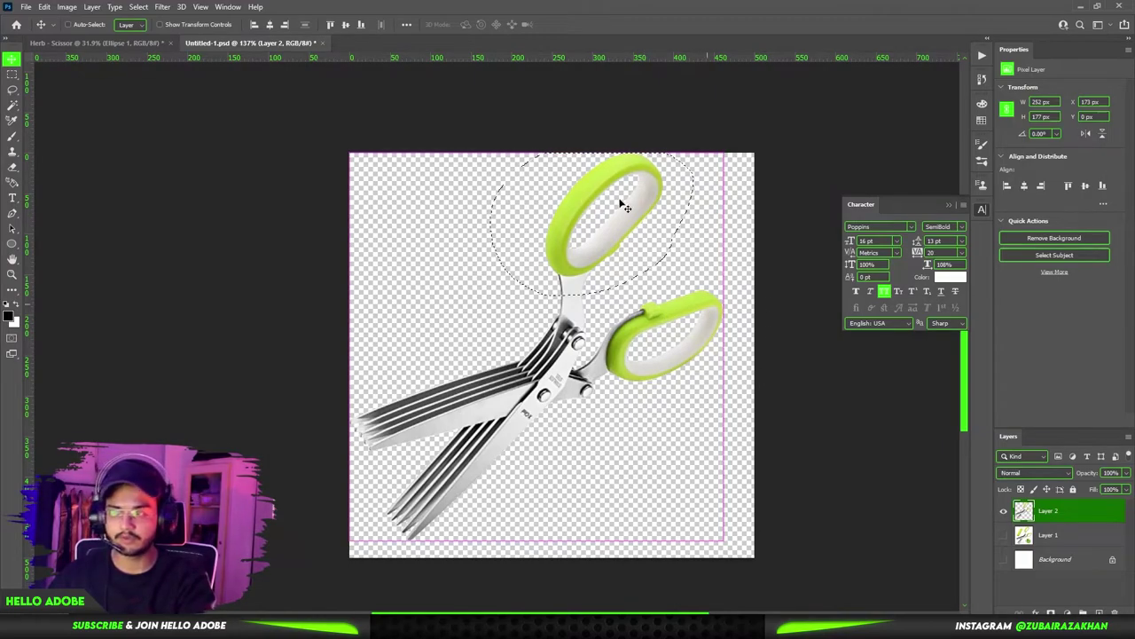
click(93, 43)
key(ctrl+v)
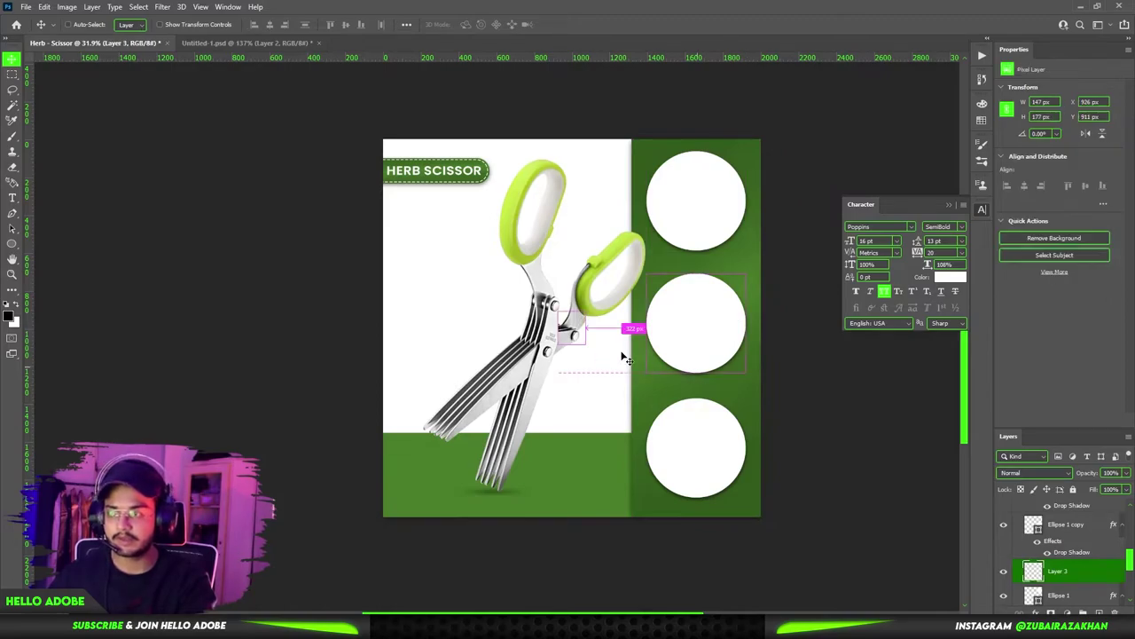
scroll(1079, 590, down, 2)
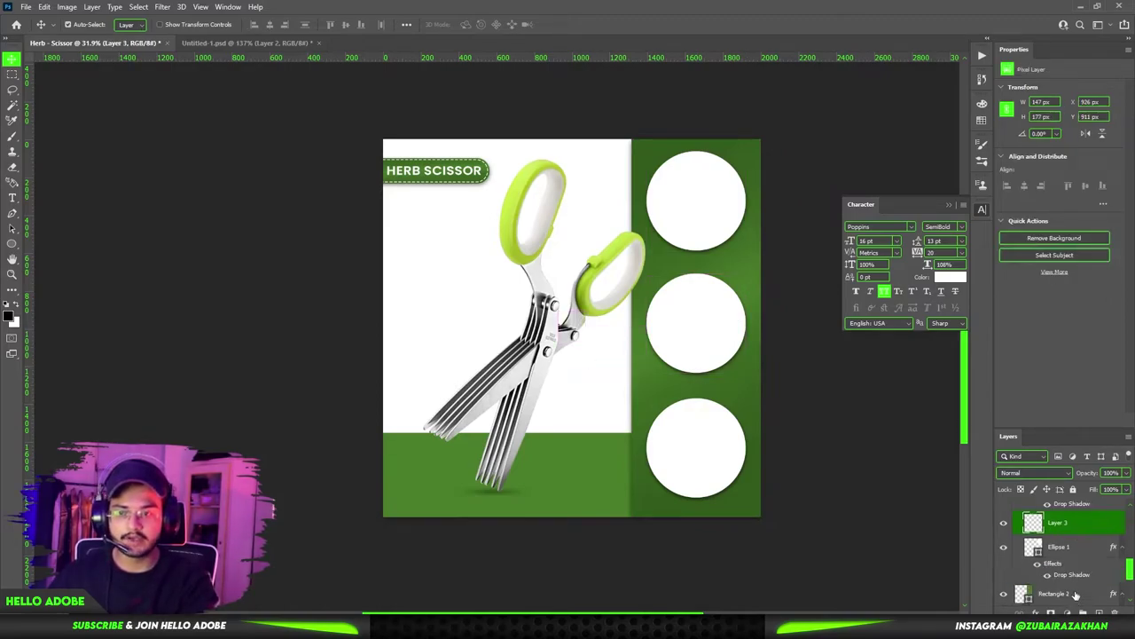
Step: Create a clipping mask so the pasted handle layer is clipped to the Ellipse 1 circle
click(1004, 547)
click(1004, 548)
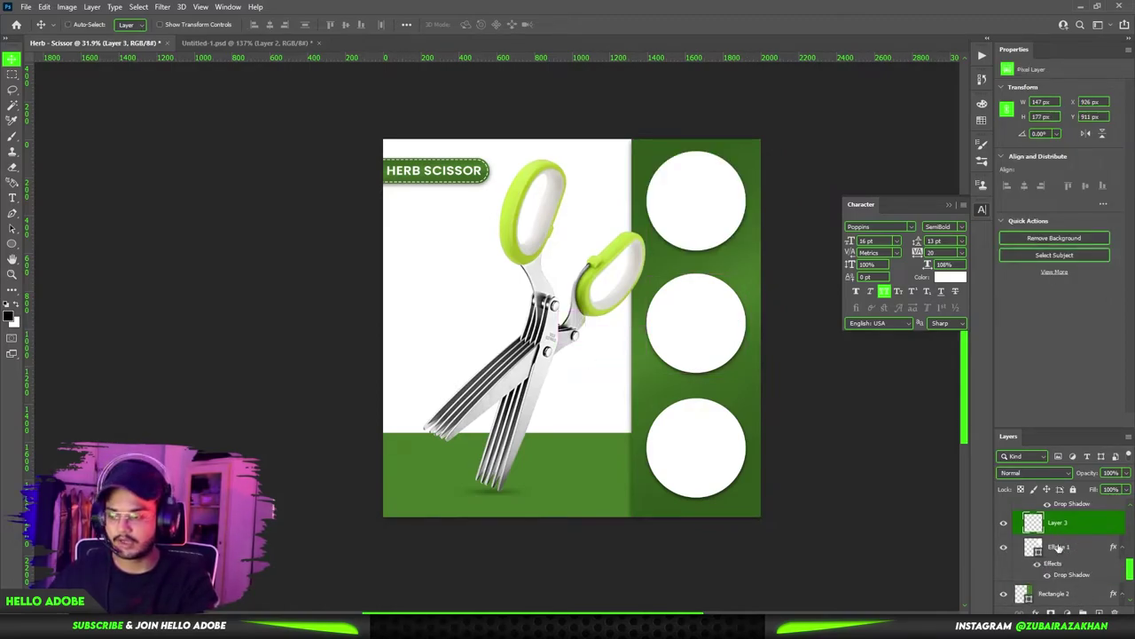
right_click(1079, 528)
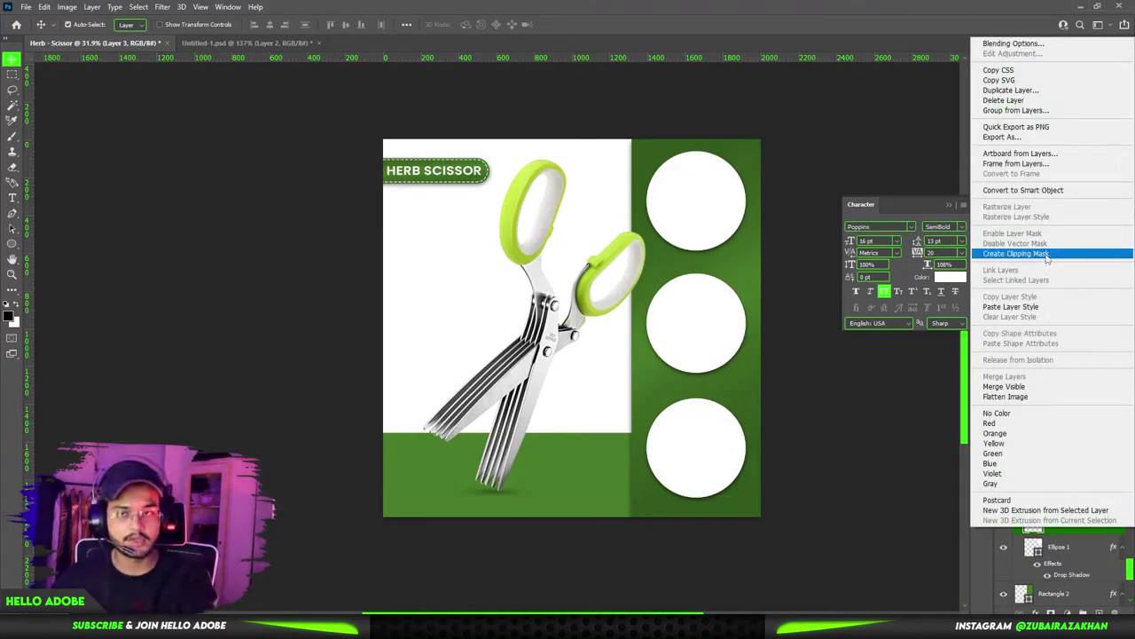
click(1060, 536)
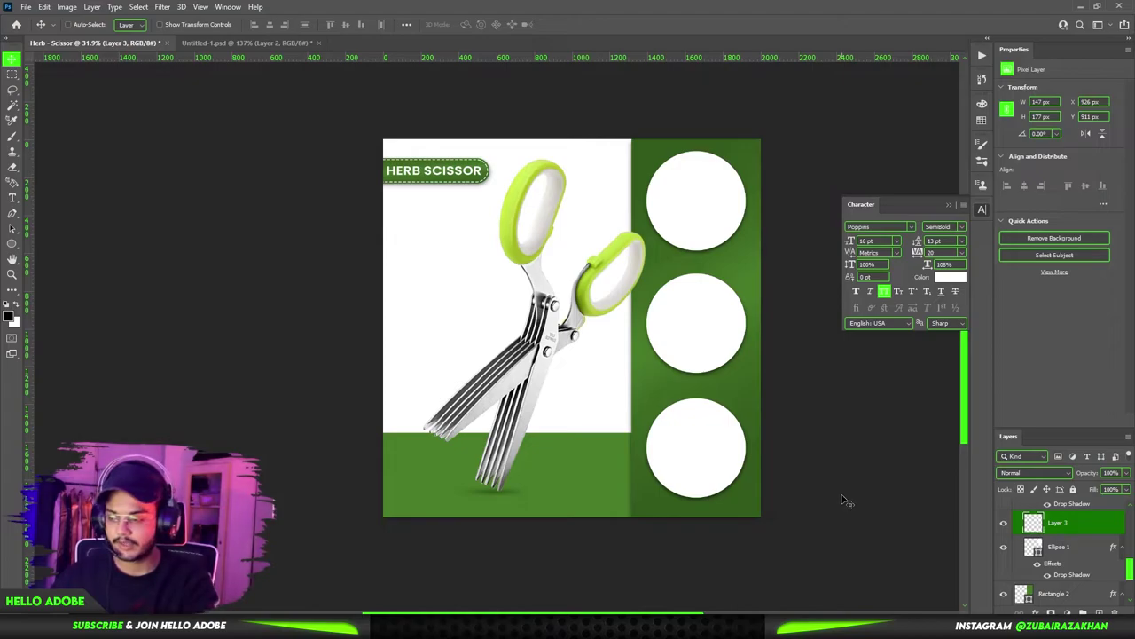
right_click(1093, 524)
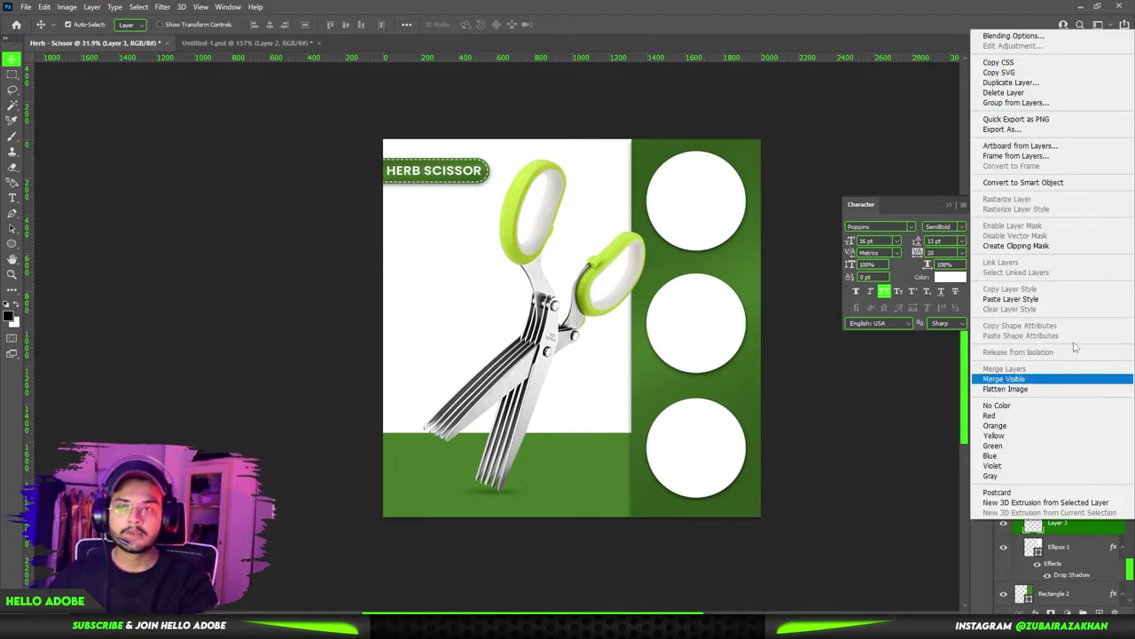
click(1063, 252)
Step: Scale the handle to about 246%, rotate it about 97° and position it inside the top circle
key(ctrl+t)
drag(609, 332, 752, 256)
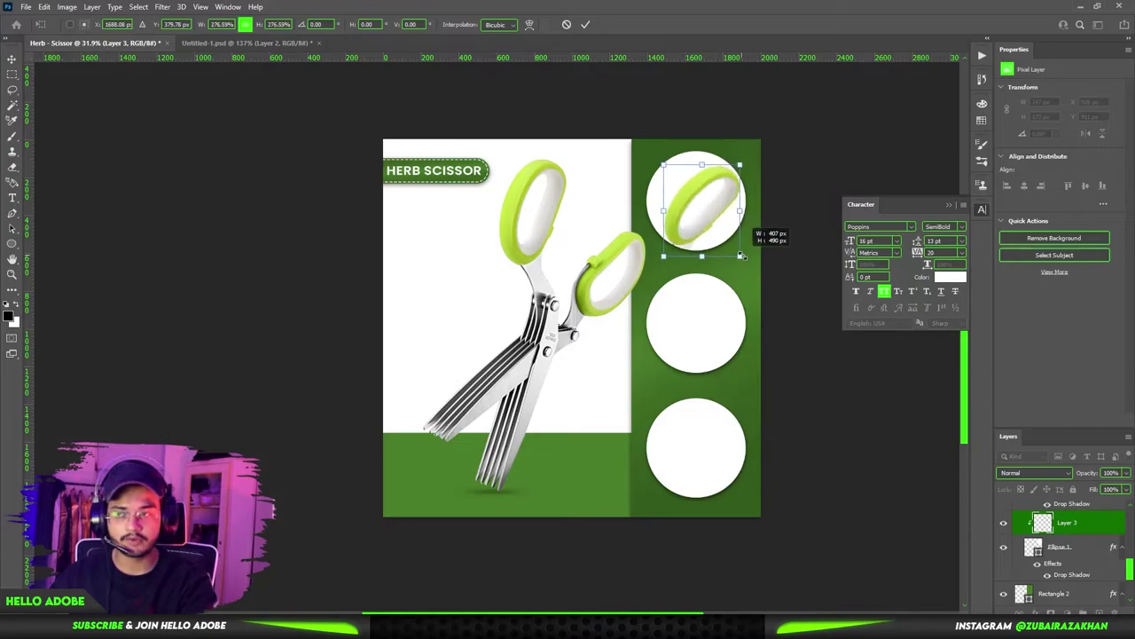
drag(770, 206, 718, 213)
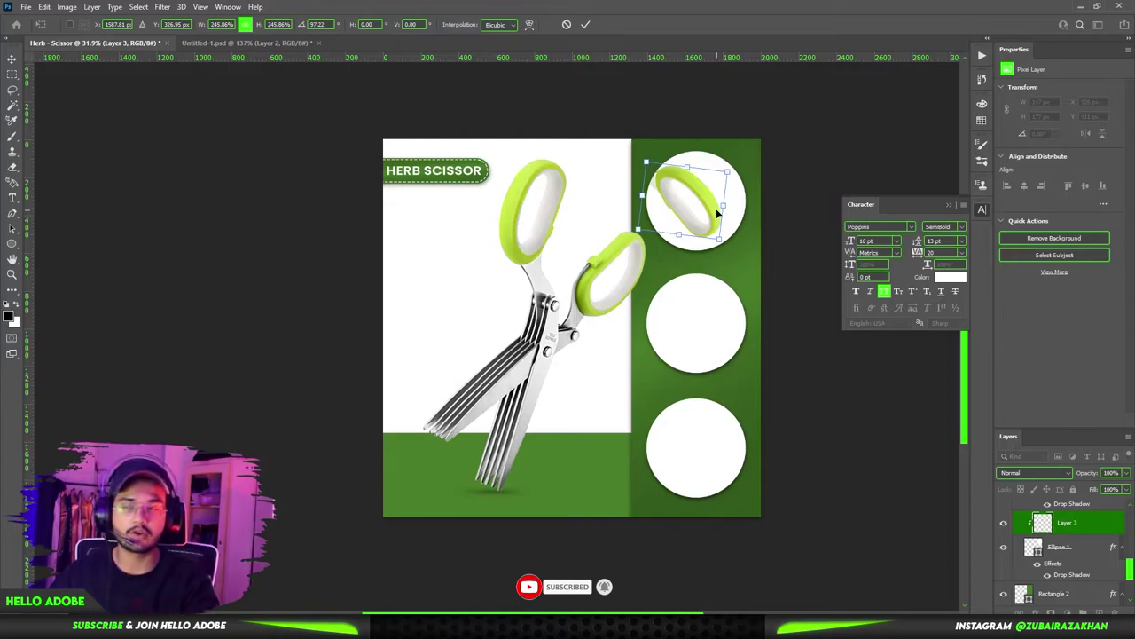
drag(723, 204, 765, 194)
key(Return)
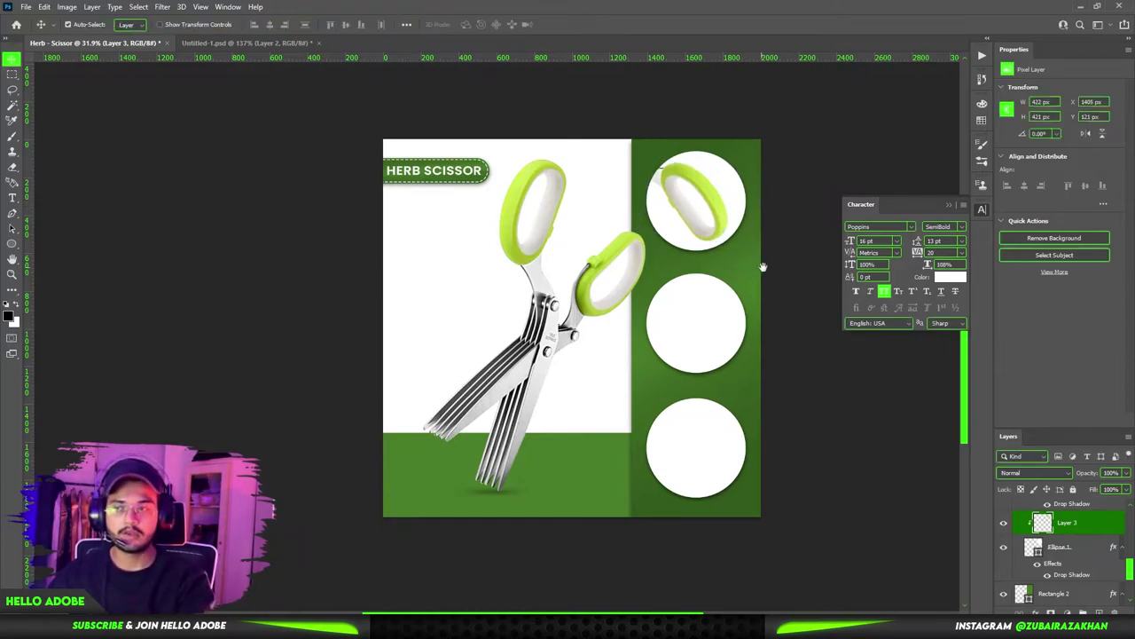
Step: Switch to Untitled-1.psd, select the area around the scissors' pivot screws with the Lasso tool and copy it
drag(761, 266, 801, 240)
scroll(755, 284, up, 5)
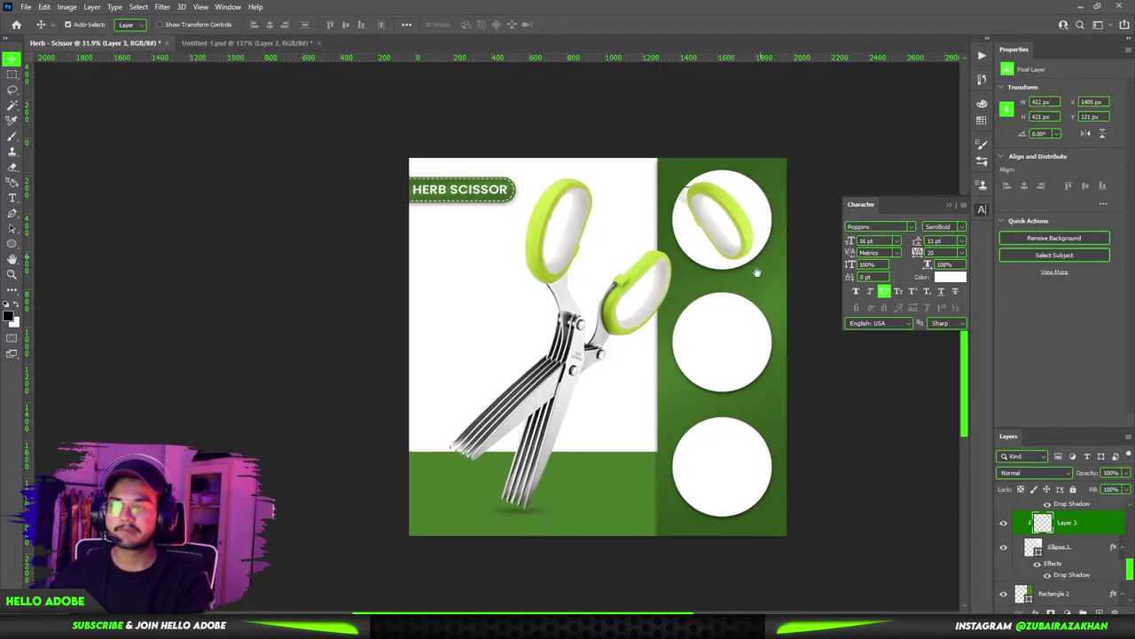
key(ctrl+0)
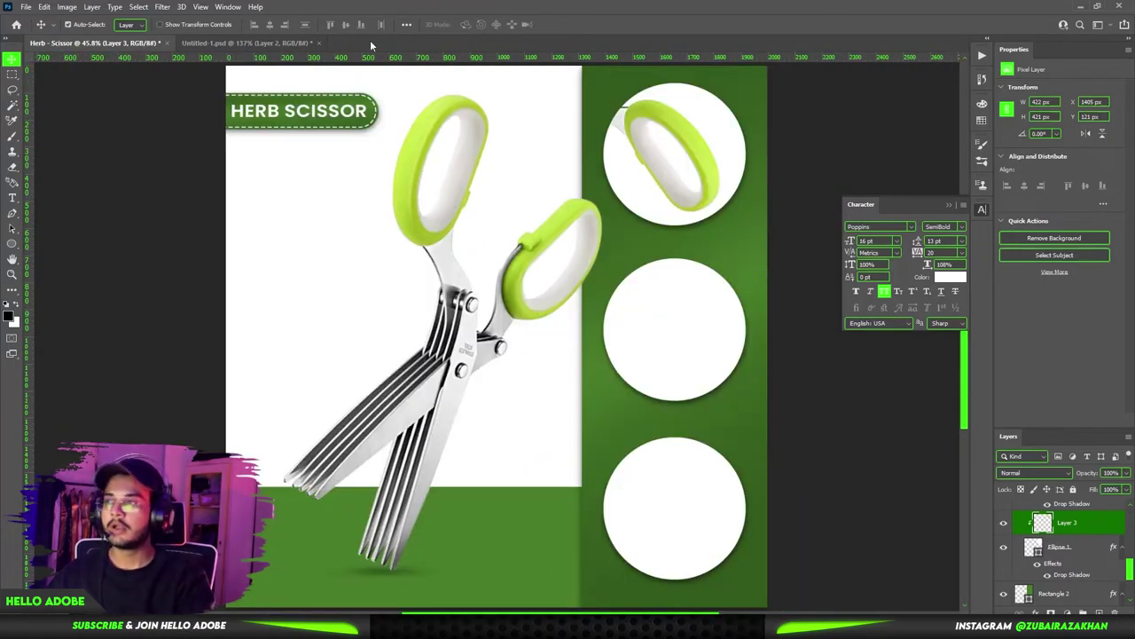
click(255, 41)
scroll(655, 337, up, 3)
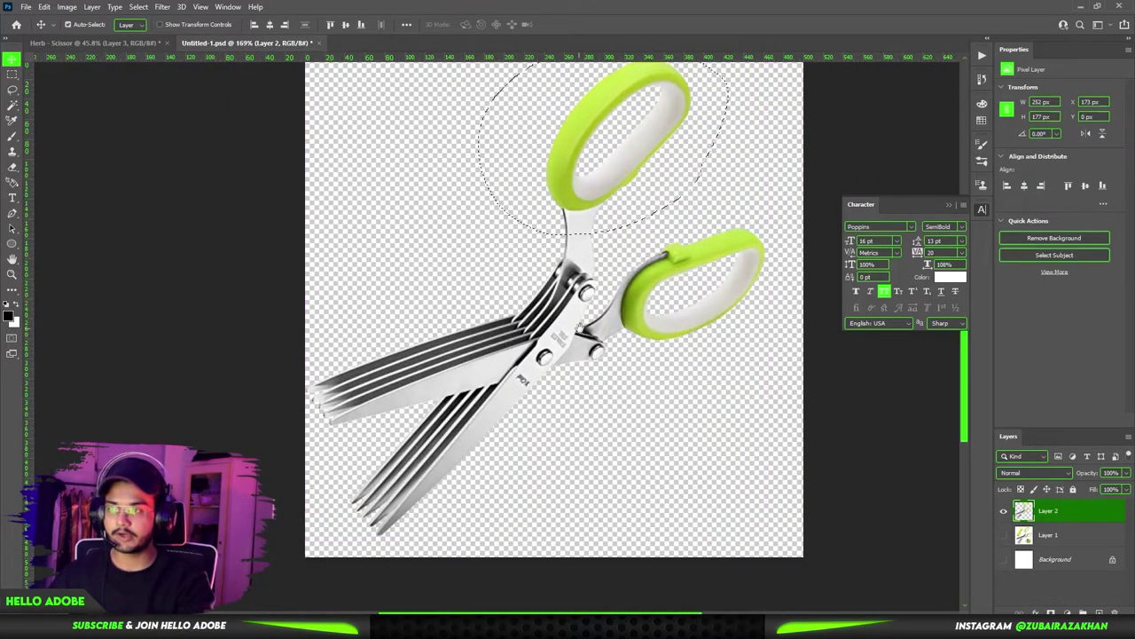
key(l)
mouse_move(621, 375)
mouse_down()
mouse_move(555, 380)
mouse_move(511, 362)
mouse_move(486, 317)
mouse_move(502, 247)
mouse_up()
drag(621, 321, 622, 360)
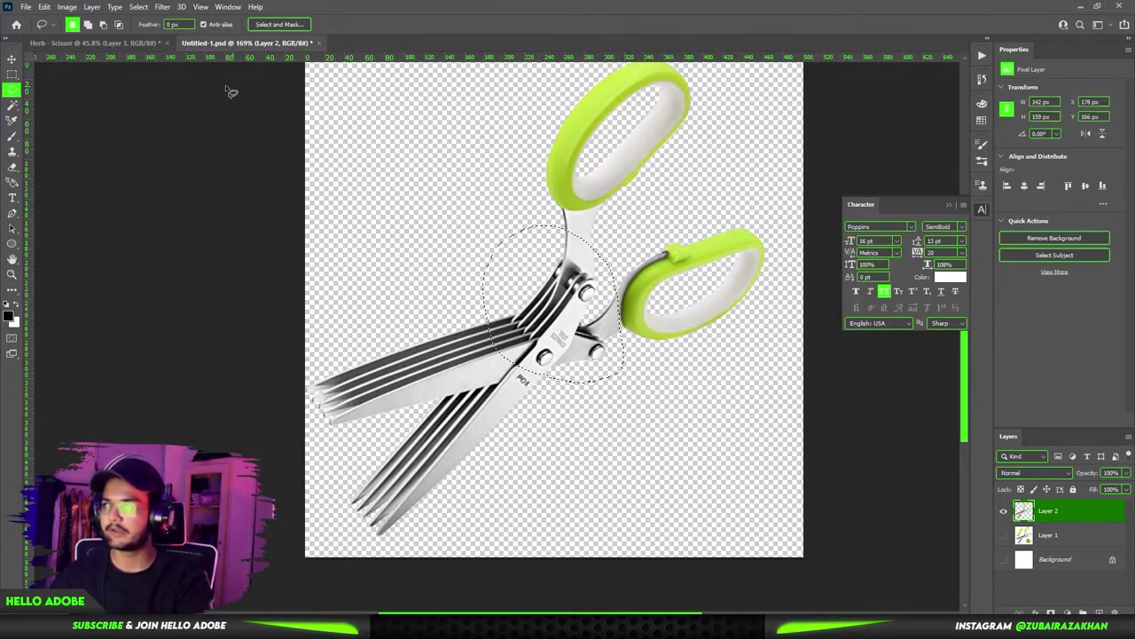
Step: Paste the pivot area into the Herb - Scissor document above Ellipse 1 copy and clip it to that circle
click(140, 44)
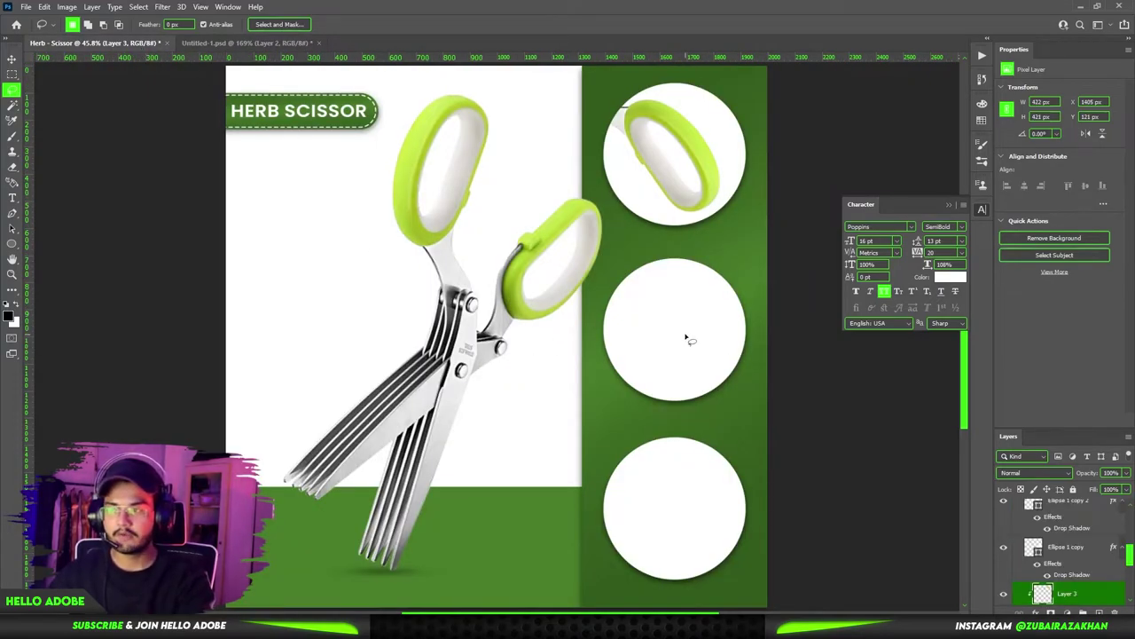
key(v)
key(ctrl+v)
alt+scroll(732, 372, down, 2)
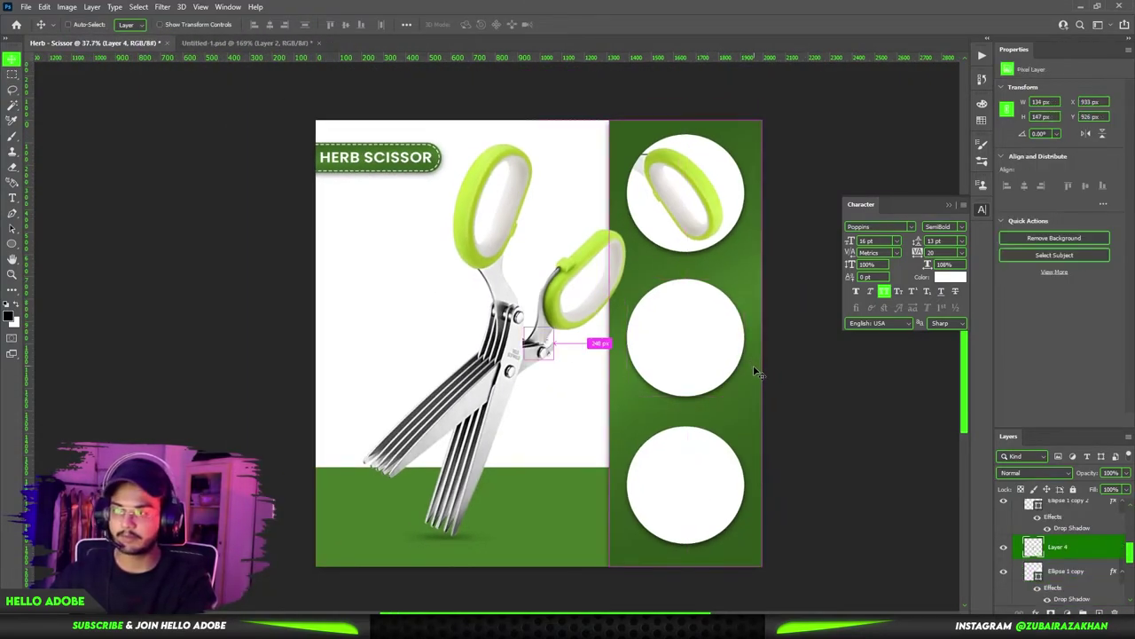
key(ctrl+alt+g)
Step: Enlarge the pivot close-up to about 546 x 601 px, rotate it roughly half a turn and fit it in the middle circle
key(ctrl+t)
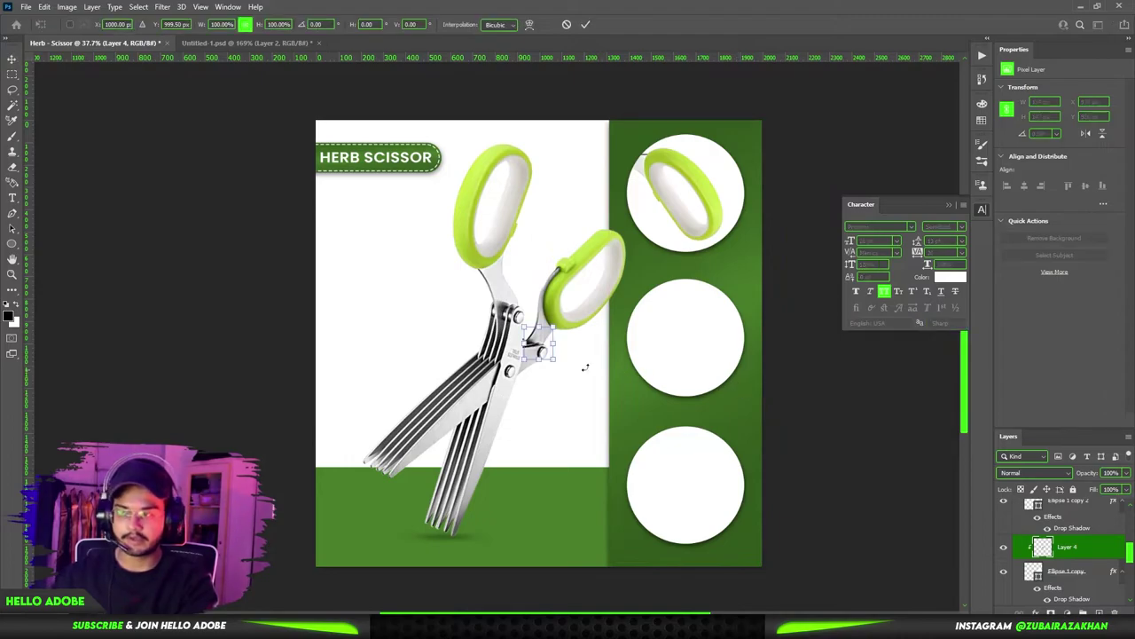
drag(536, 350, 745, 396)
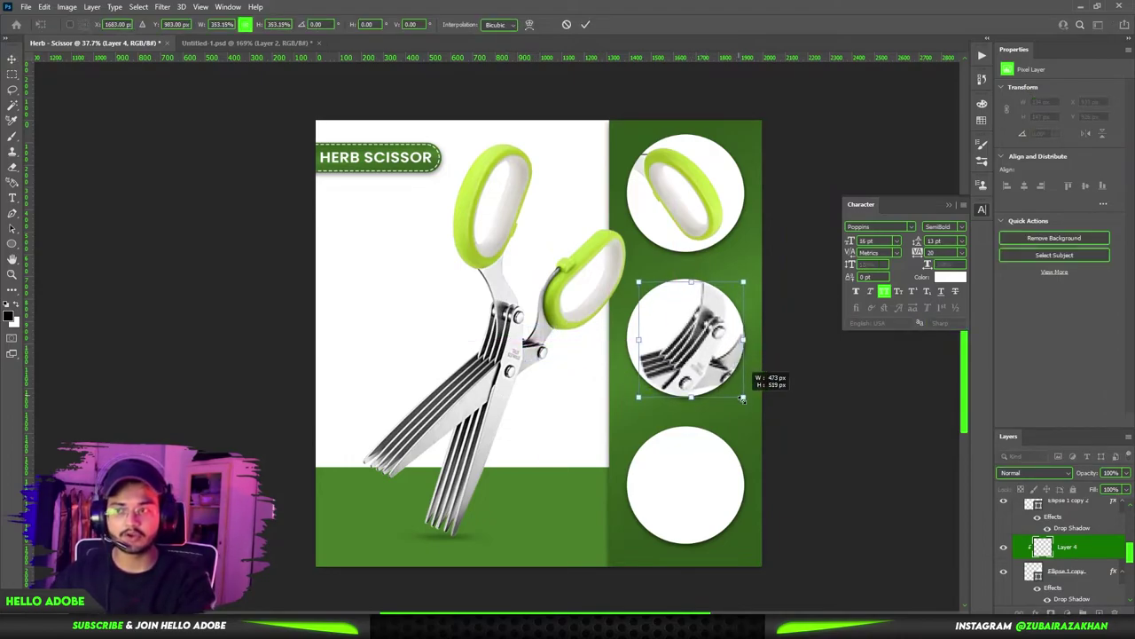
drag(817, 373, 596, 339)
mouse_move(717, 348)
mouse_down()
mouse_move(688, 360)
mouse_move(745, 321)
mouse_move(796, 308)
mouse_move(697, 351)
mouse_up()
key(Return)
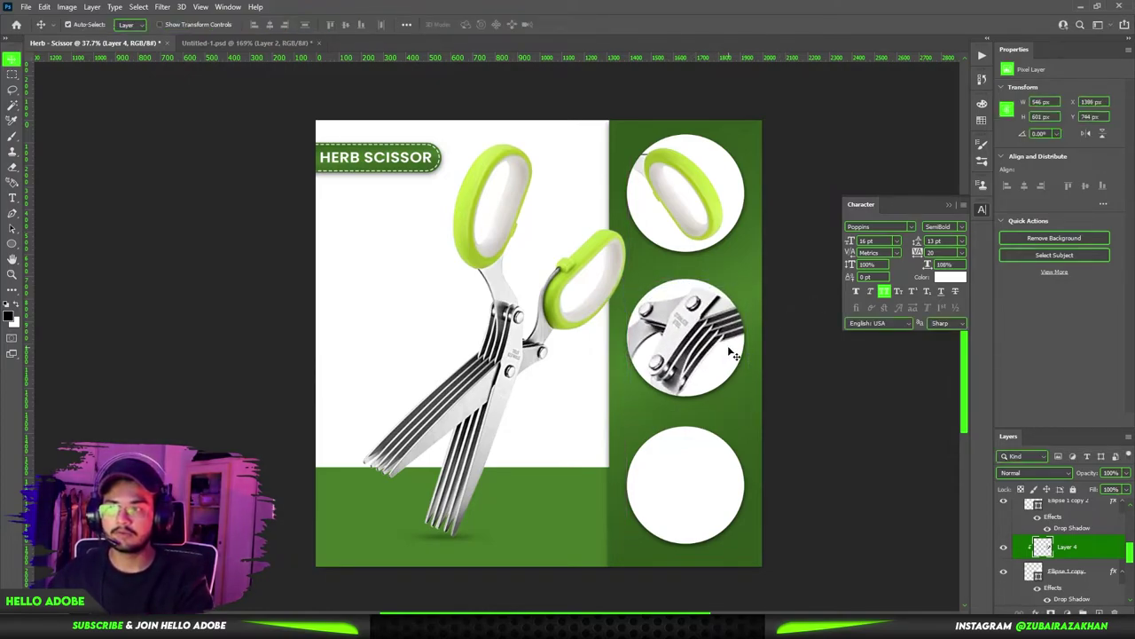
Step: Scale the pivot close-up to about 105%, rotate it about 2.4° and nudge it down and to the left
key(ctrl+t)
drag(753, 281, 785, 304)
key(Down)
key(Down)
key(Down)
key(Left)
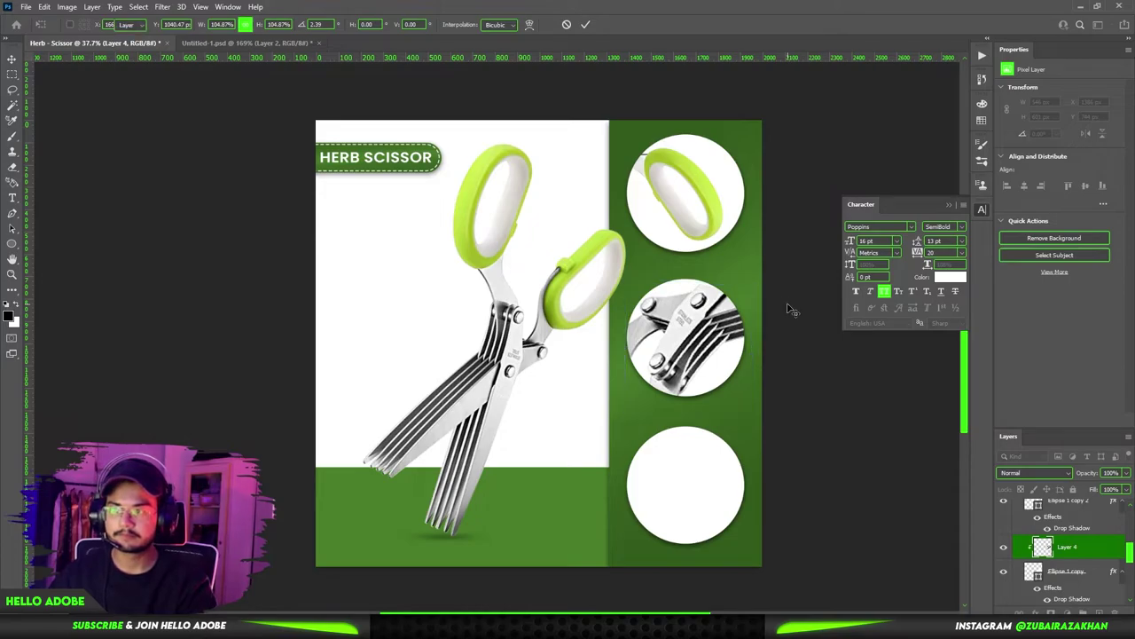
key(Return)
Step: Transform the pivot close-up again to about 584 x 629 px so it fills the middle circle
key(ctrl+t)
drag(760, 289, 803, 278)
key(Return)
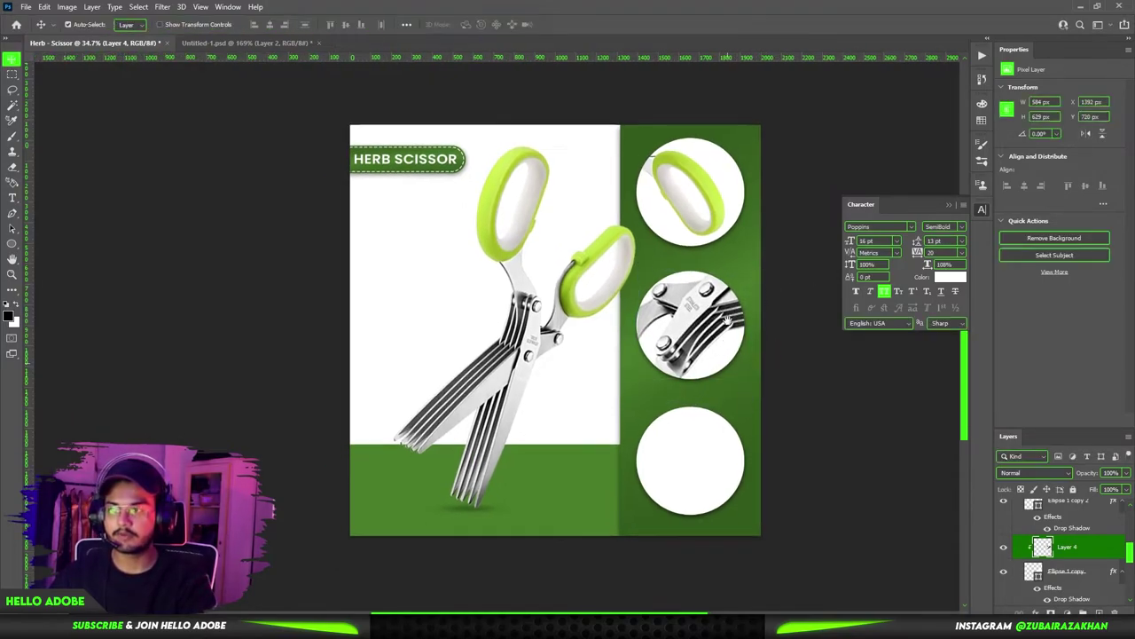
Step: Switch to Untitled-1.psd and select both sets of blade tips with the Lasso tool
click(202, 46)
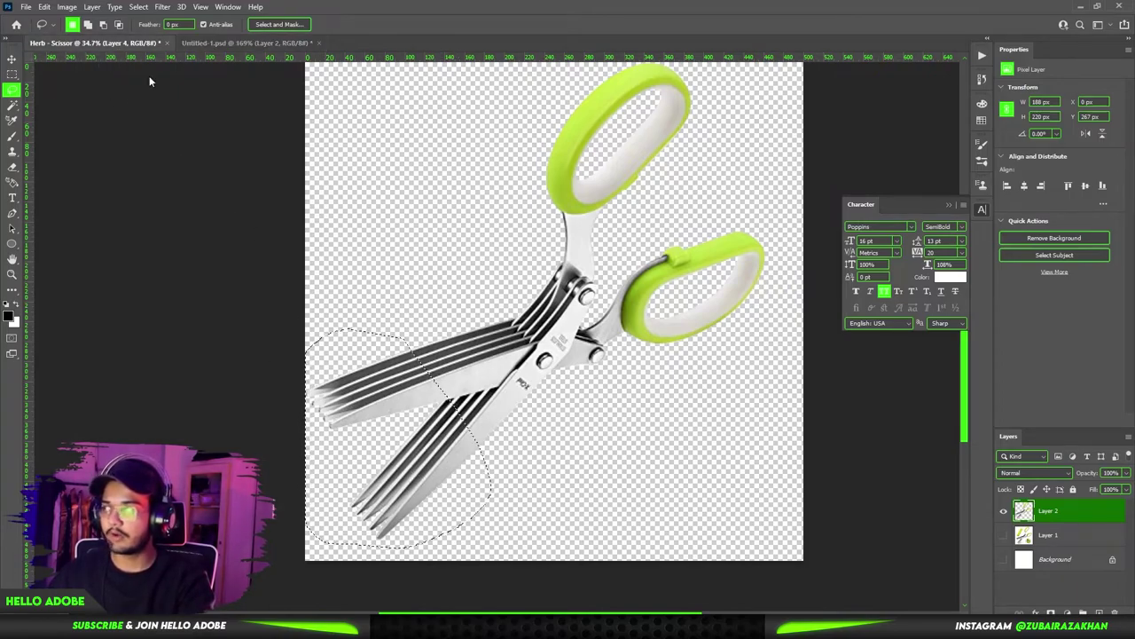
Step: Move the selected blade tips into the Herb - Scissor document as a new layer near the bottom circle
click(106, 42)
key(v)
drag(687, 446, 726, 459)
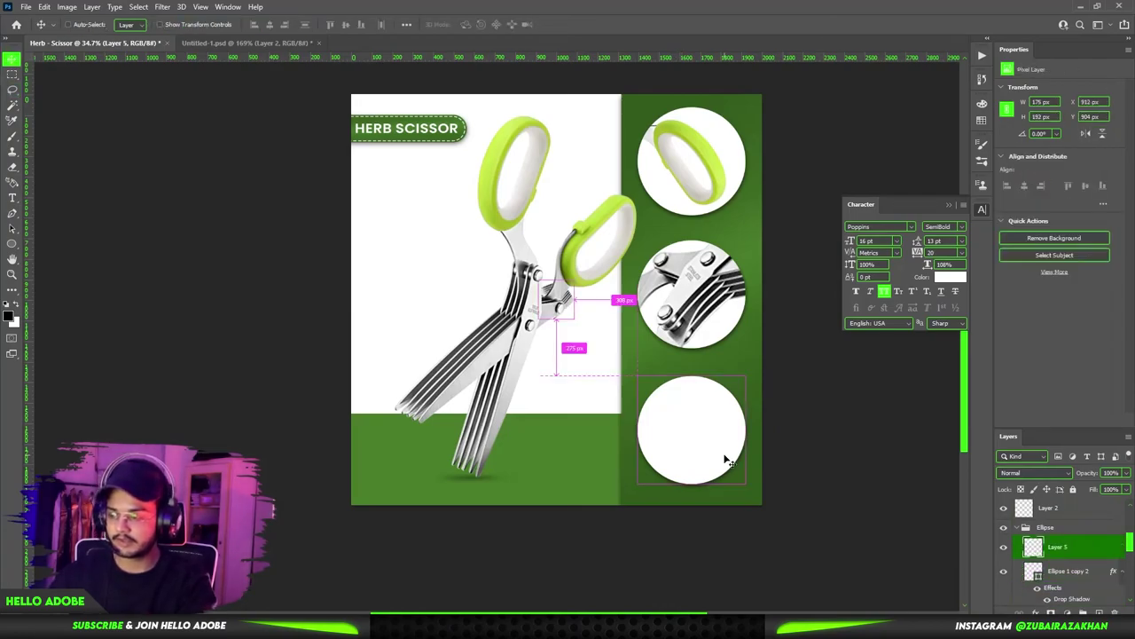
Step: Enlarge the blade close-up to about 661 x 722 px, rotate it about half a turn and fit it clipped inside the bottom circle
key(ctrl+t)
drag(567, 310, 728, 470)
drag(766, 407, 597, 481)
drag(678, 425, 691, 442)
drag(789, 395, 759, 434)
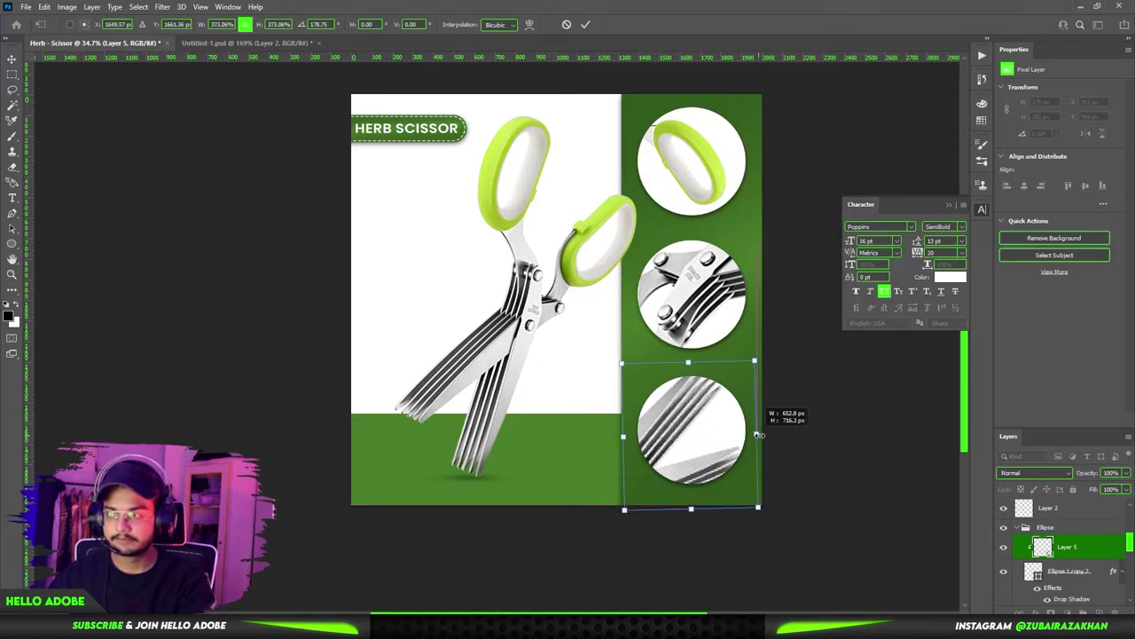
key(Return)
scroll(709, 439, up, 2)
scroll(723, 430, down, 3)
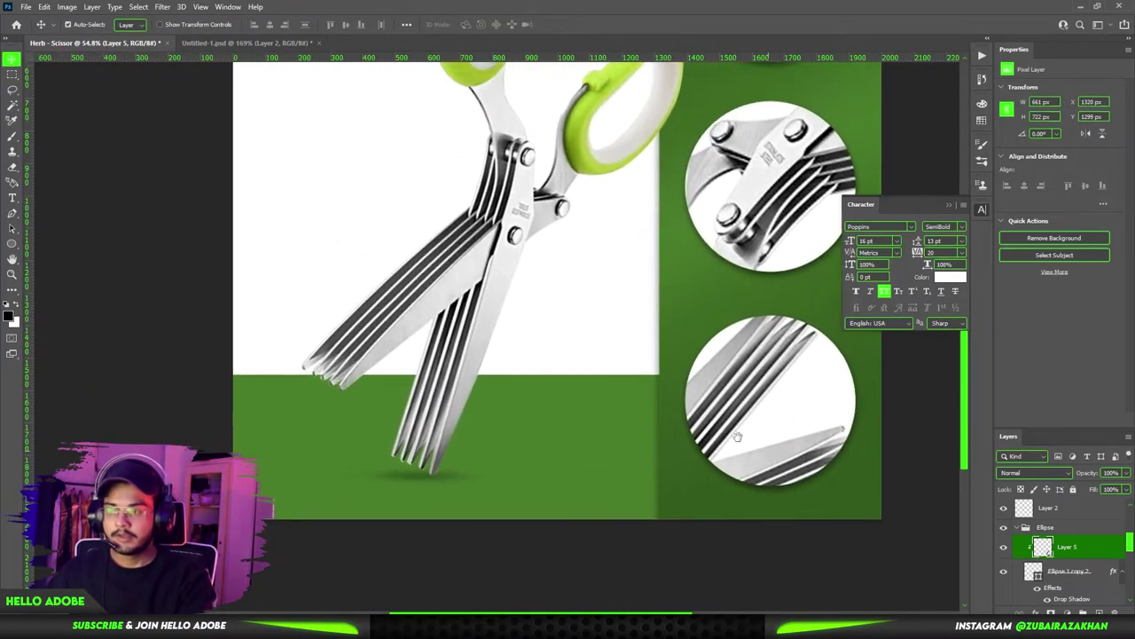
scroll(727, 428, up, 4)
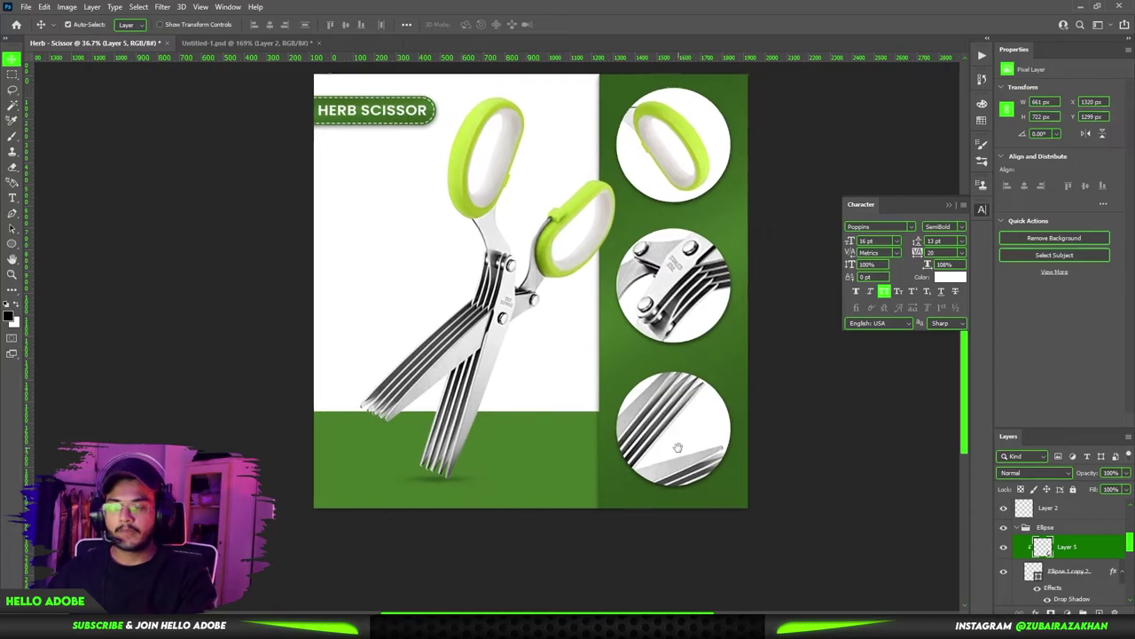
scroll(683, 454, up, 2)
scroll(707, 503, down, 3)
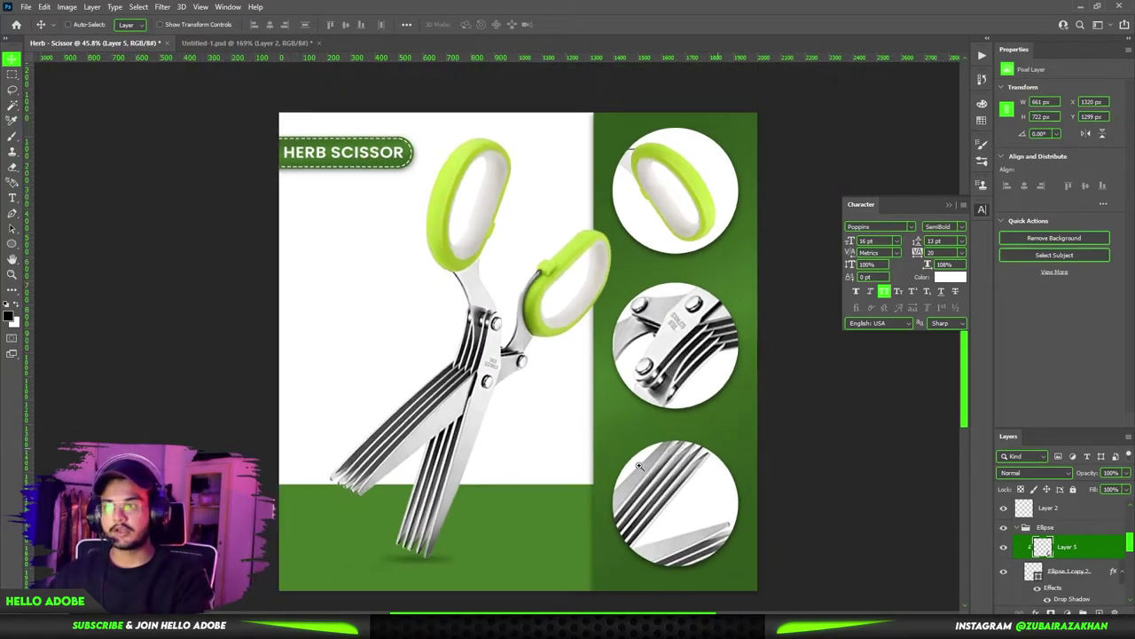
drag(603, 462, 639, 453)
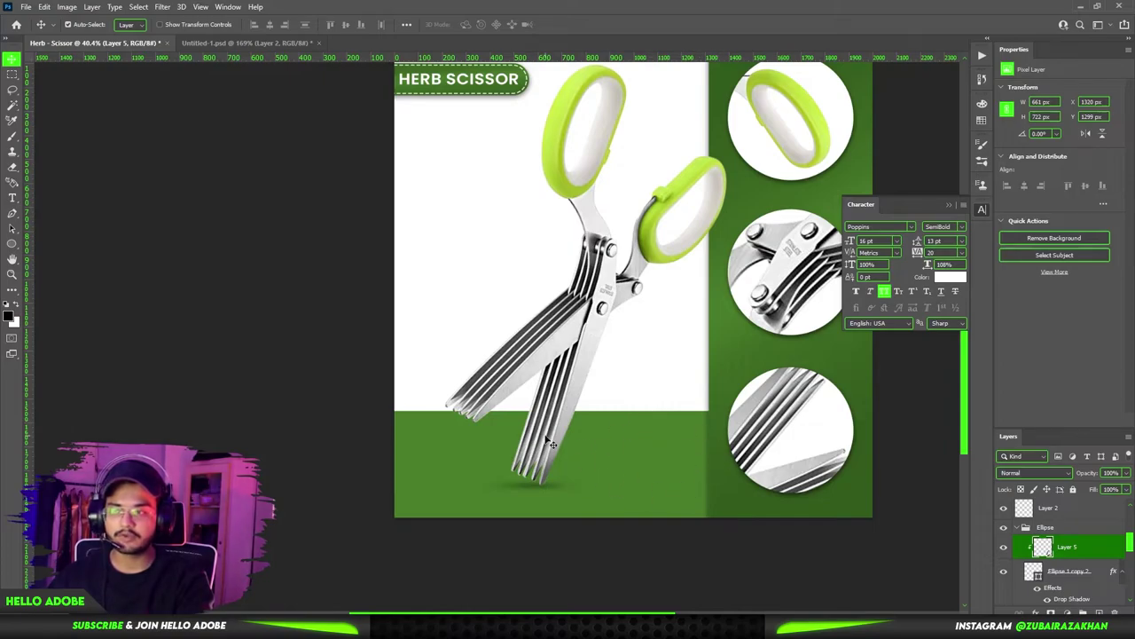
scroll(554, 444, down, 2)
Step: Duplicate the main scissors layer and move the copy directly above Rectangle 1 in the layer stack
ctrl+click(581, 404)
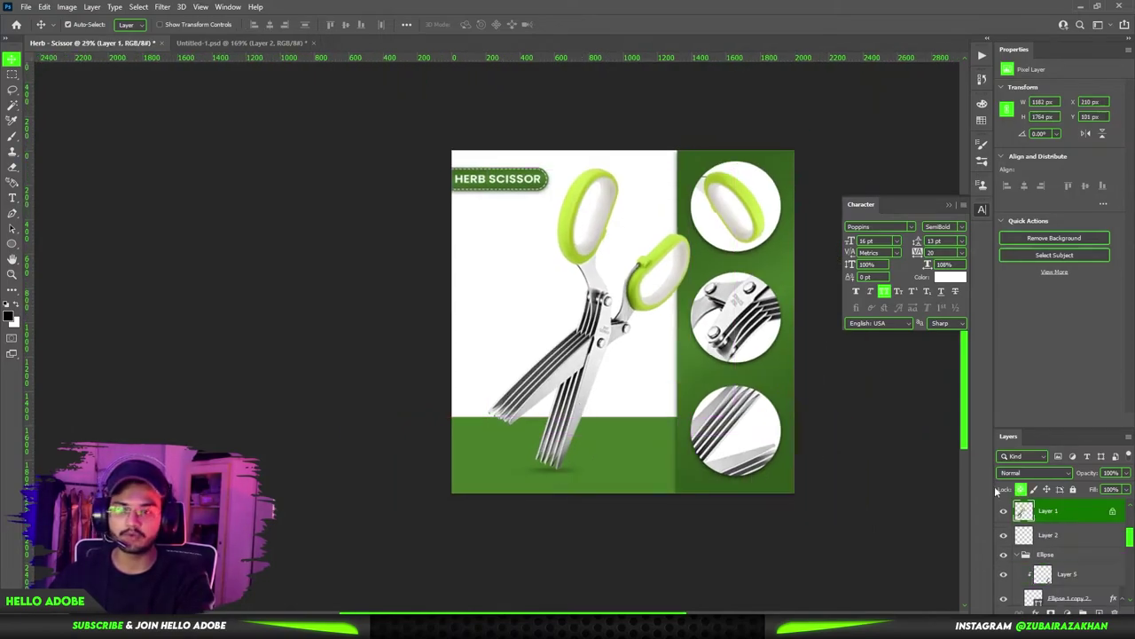
key(ctrl)
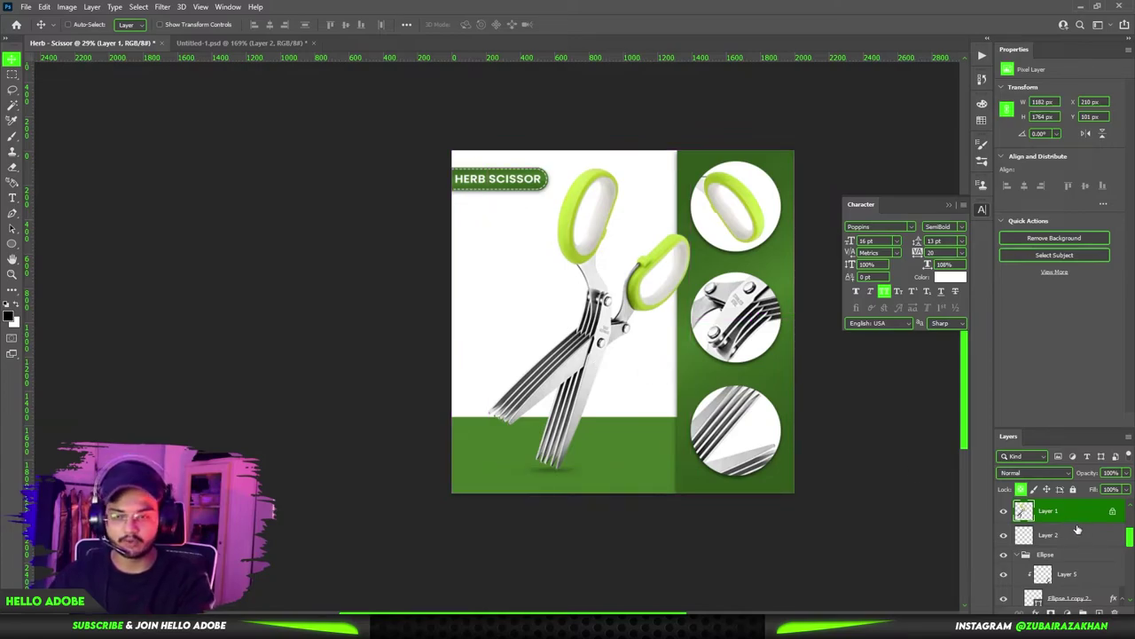
key(ctrl+j)
scroll(1078, 515, down, 10)
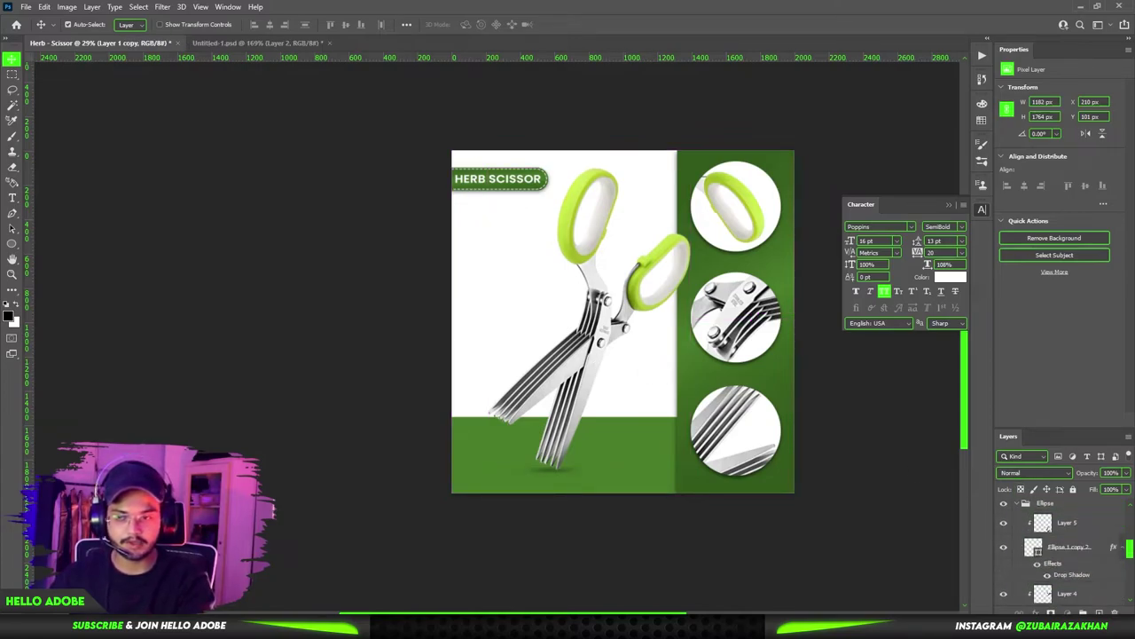
drag(1053, 526, 1053, 543)
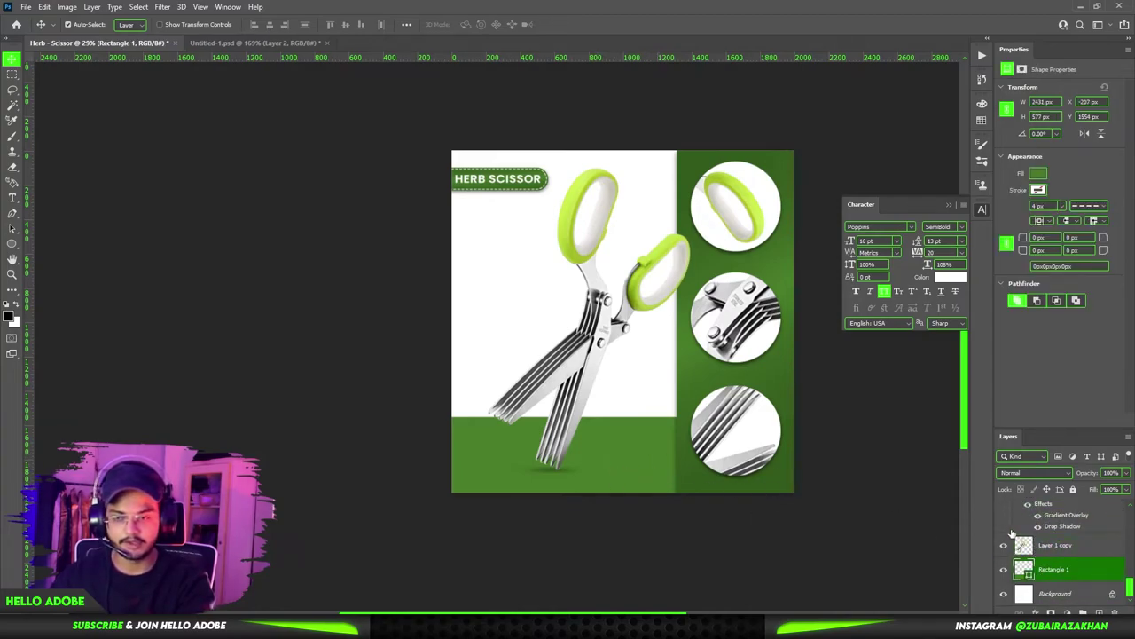
Step: Rotate the scissors copy so its blades point upward and place it at the white area's lower edge beside the green band
click(1050, 547)
key(ctrl+t)
drag(720, 297, 527, 439)
drag(599, 377, 709, 573)
drag(743, 428, 718, 473)
key(Return)
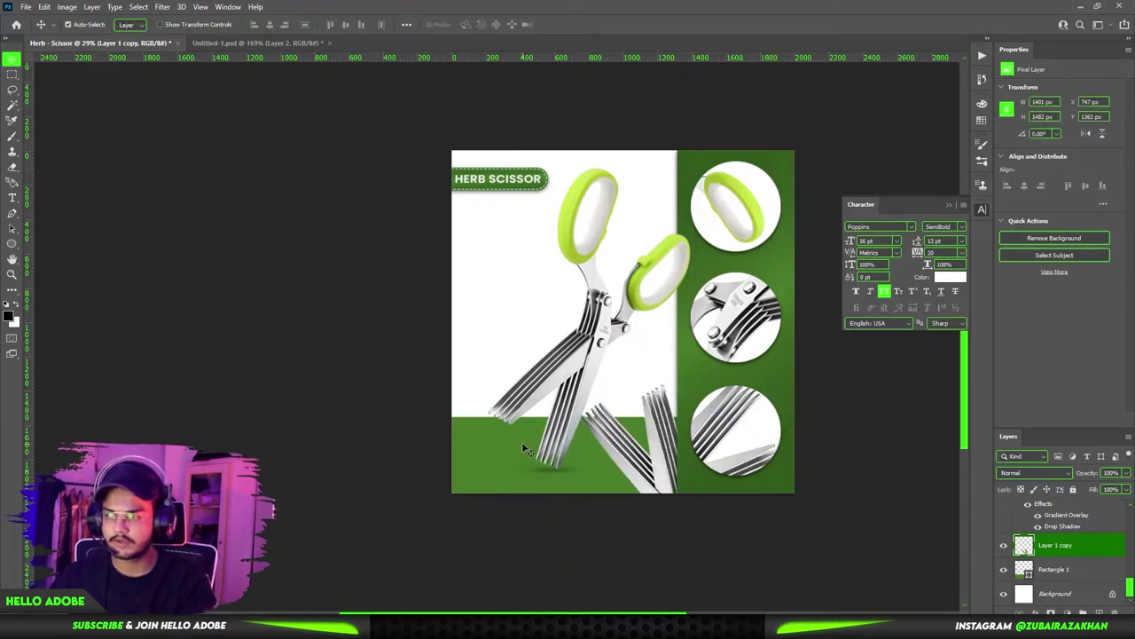
Step: Select the main scissors together with their shadow and shift them 110 px to the left
click(560, 433)
shift+click(553, 470)
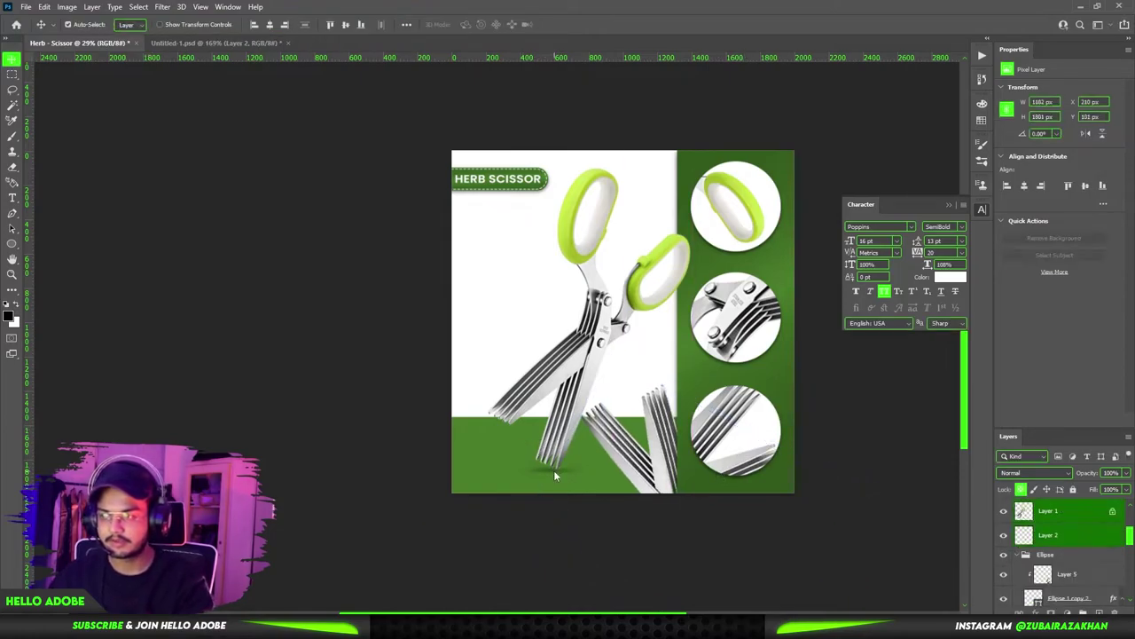
key(shift+Left)
key(shift+Left)
key(shift+Left)
key(shift+Left)
key(shift+Left)
key(shift+Left)
key(shift+Left)
key(shift+Left)
key(shift+Left)
key(shift+Left)
key(shift+Left)
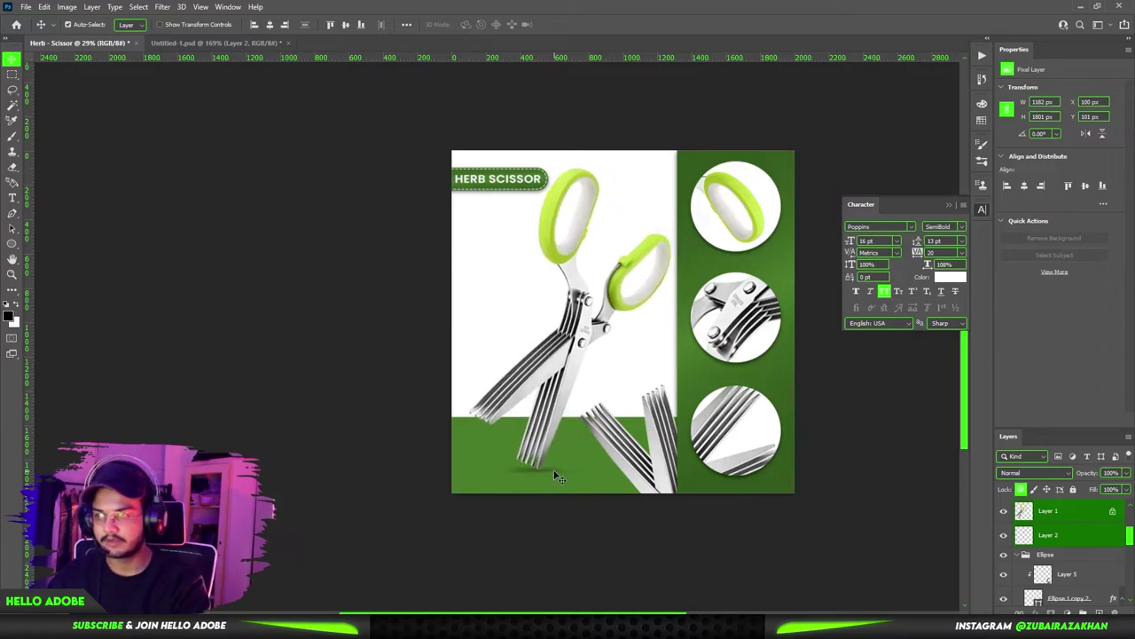
Step: Scale the upward-pointing scissors copy down slightly and shift it up and left, away from the vertical green band
drag(663, 462, 656, 466)
key(ctrl+t)
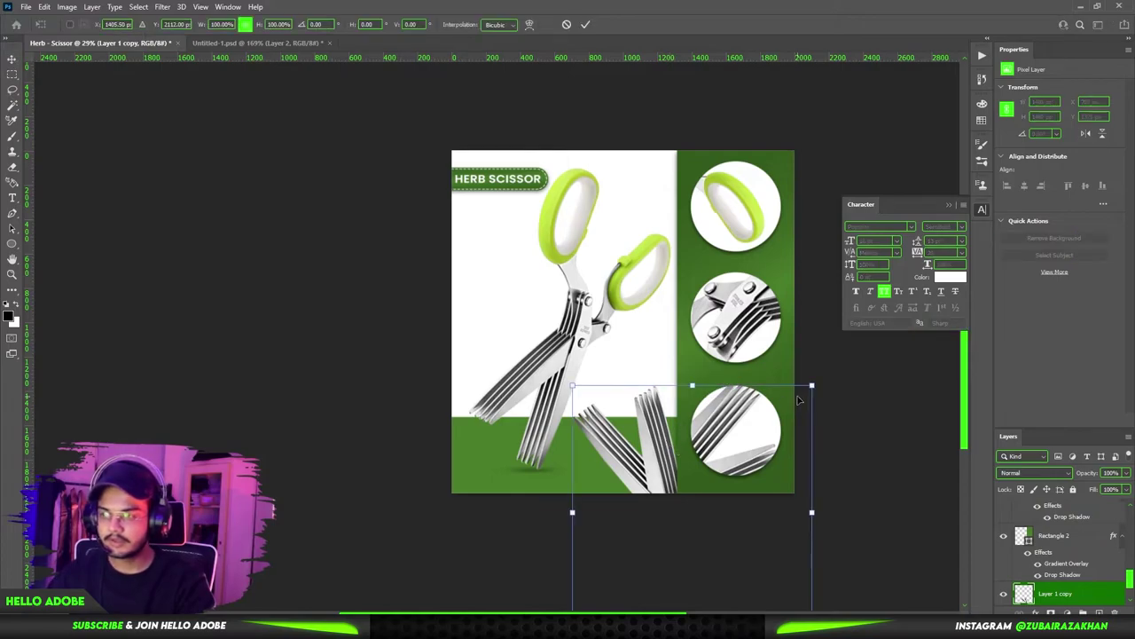
drag(814, 384, 798, 398)
drag(738, 456, 715, 432)
key(Return)
Step: Place the labels COMFORTABLE HANDLE, STAINLESS STEEL and 5 BLADES DESIGN (10 KNIFE CHOPS) under the three circles
drag(716, 387, 887, 401)
drag(887, 401, 704, 454)
drag(736, 354, 651, 302)
key(ctrl+0)
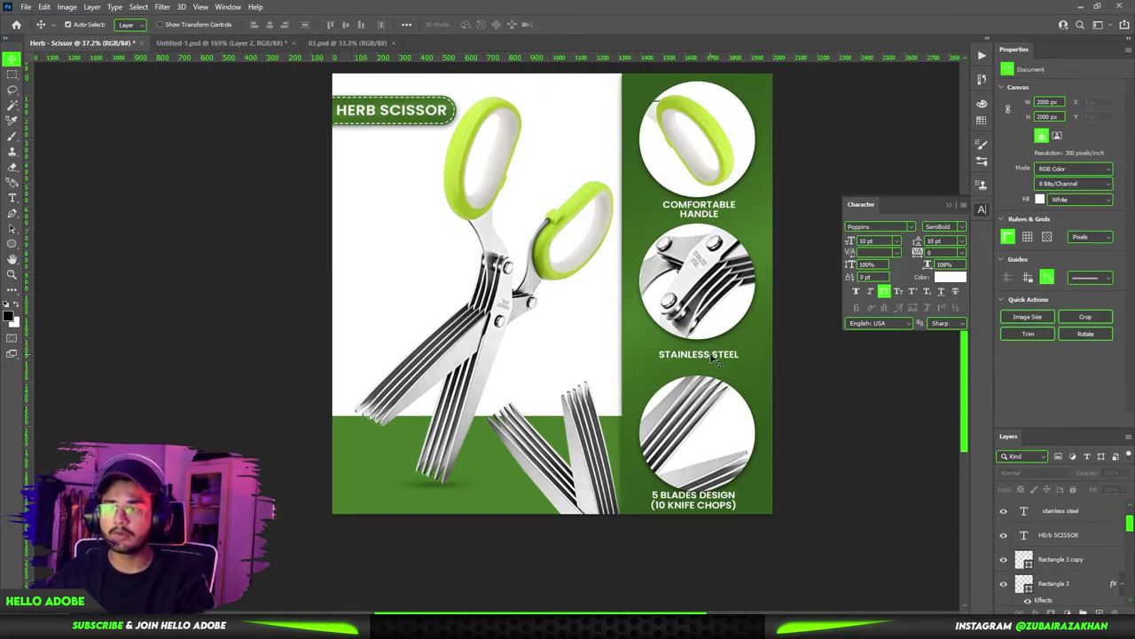
Step: Select the bottom circle with its blade close-up and shift both up 50 px
click(695, 408)
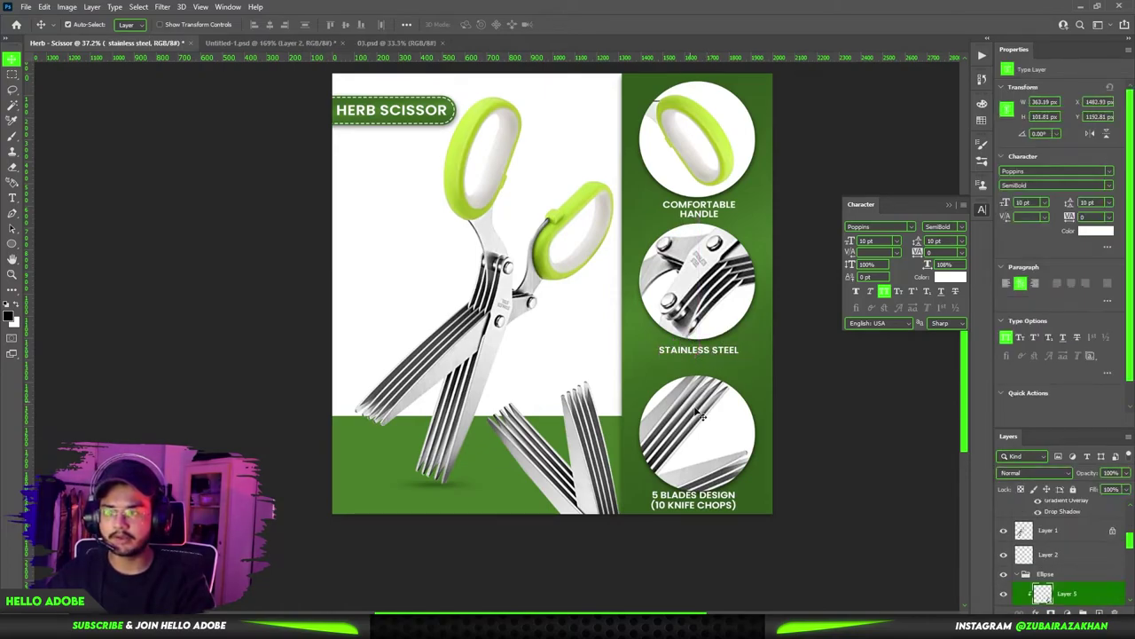
click(719, 500)
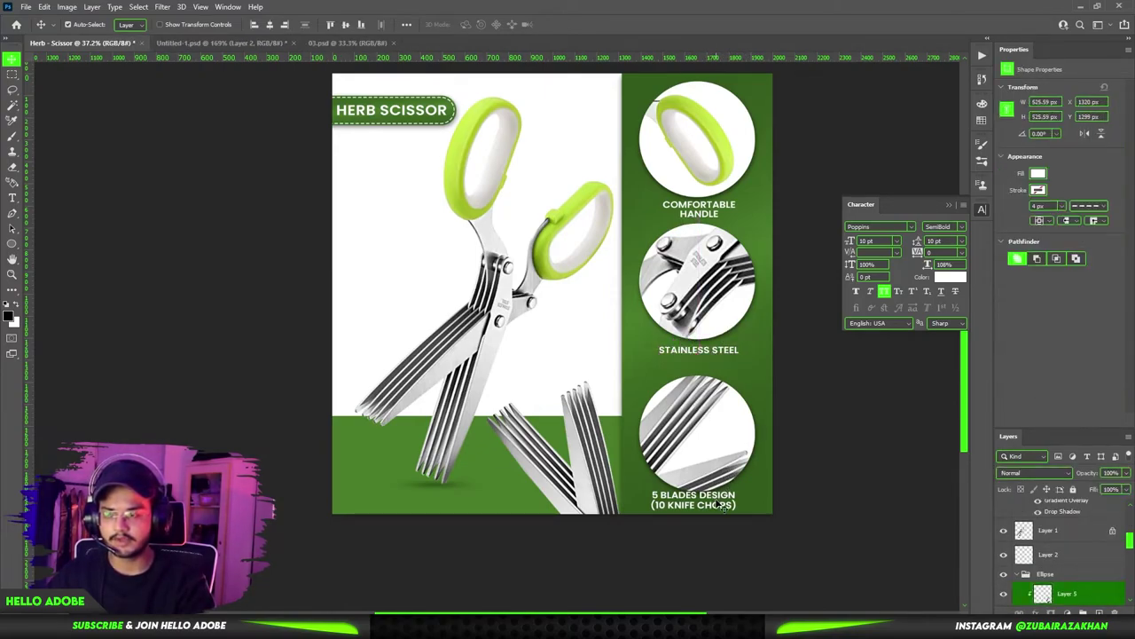
key(shift+Up)
key(shift+Up)
key(shift+Up)
key(shift+Up)
key(shift+Up)
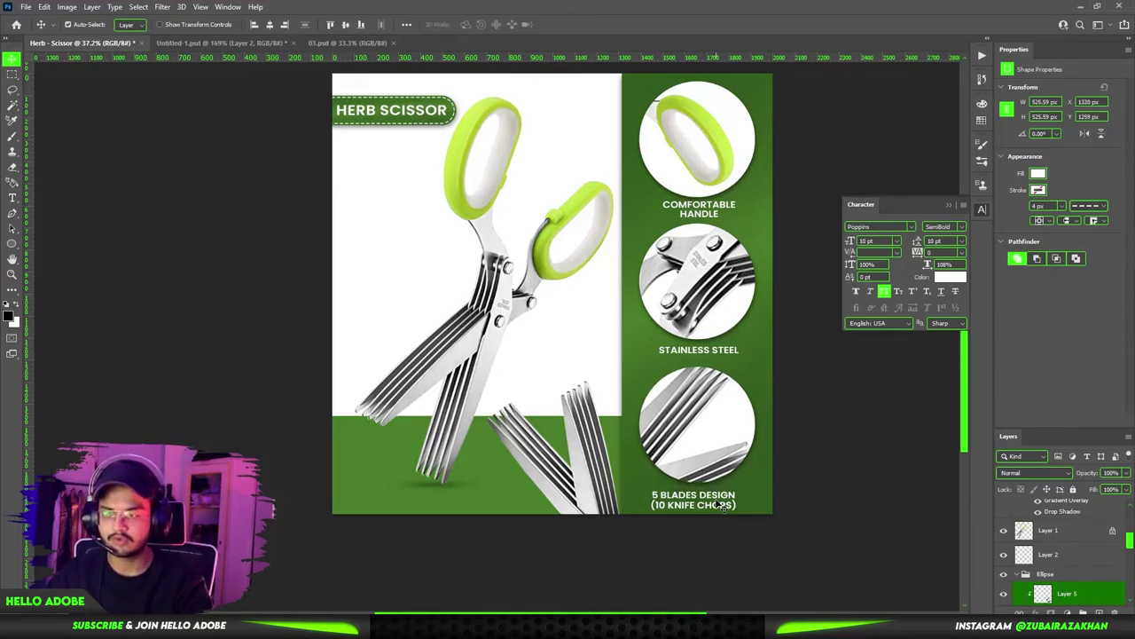
Step: Move the 5 BLADES DESIGN (10 KNIFE CHOPS) label beneath the bottom circle and align the labels on their horizontal centres
drag(724, 502, 731, 504)
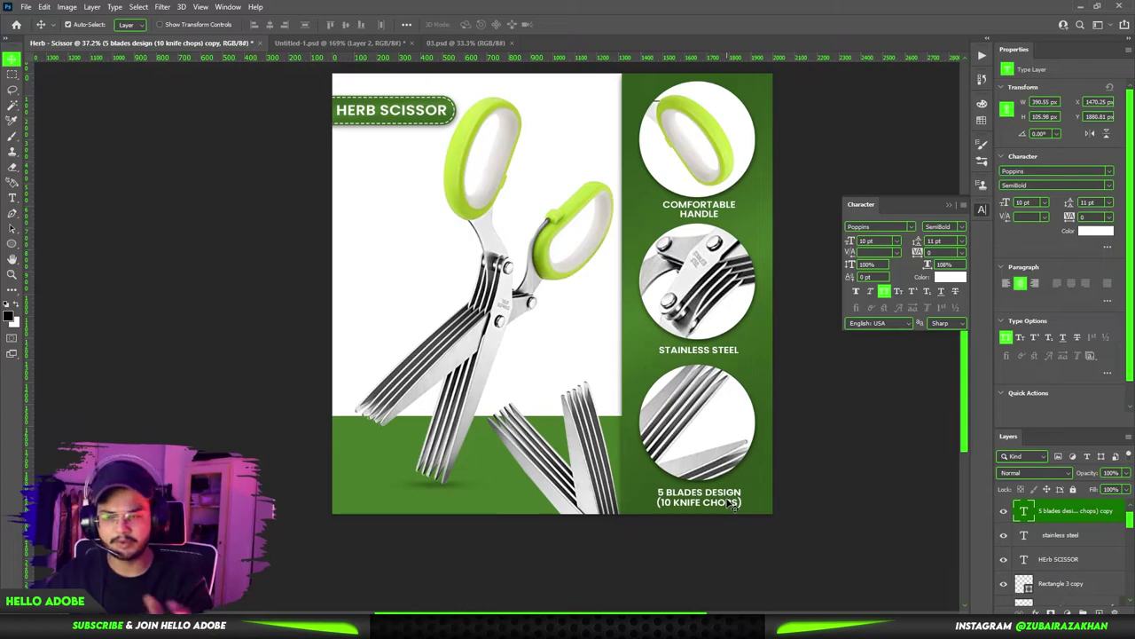
click(685, 419)
click(717, 497)
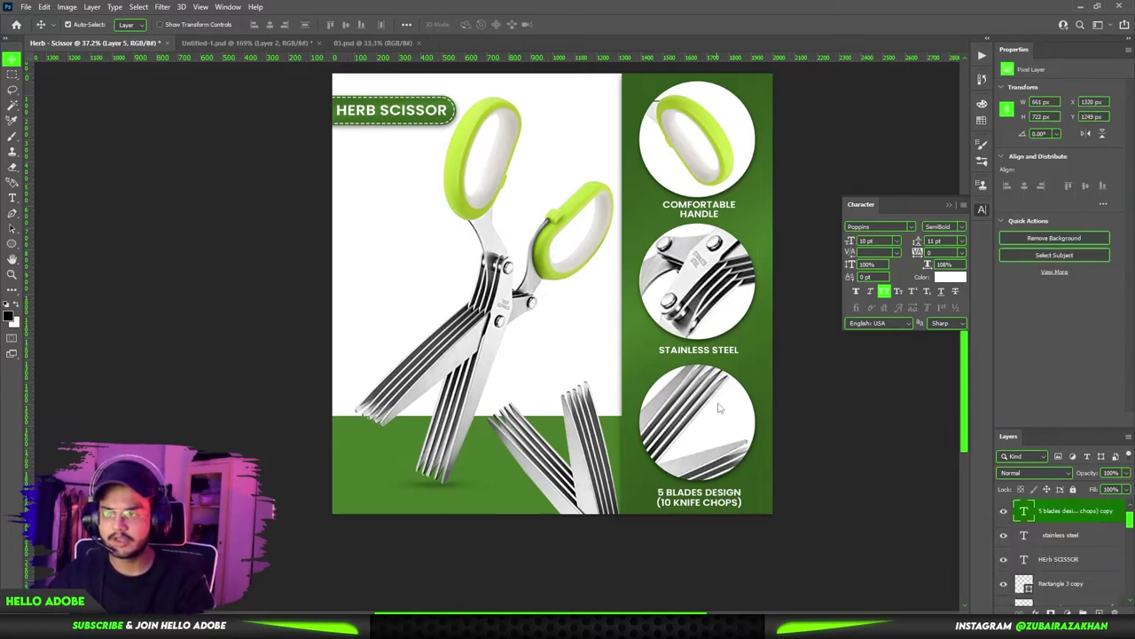
shift+click(722, 497)
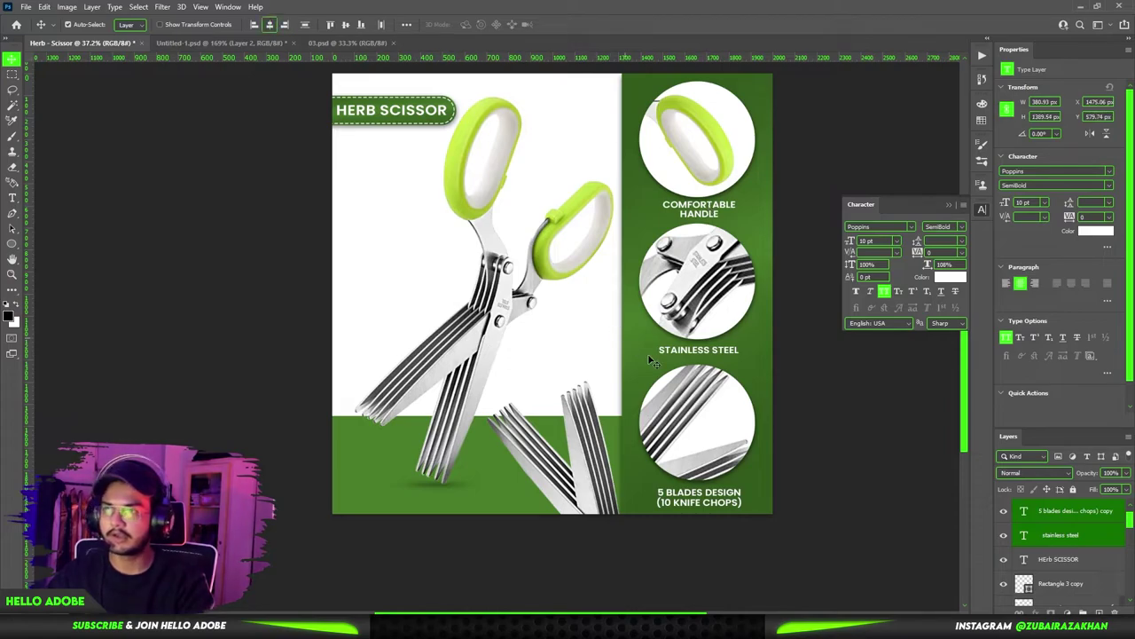
click(869, 431)
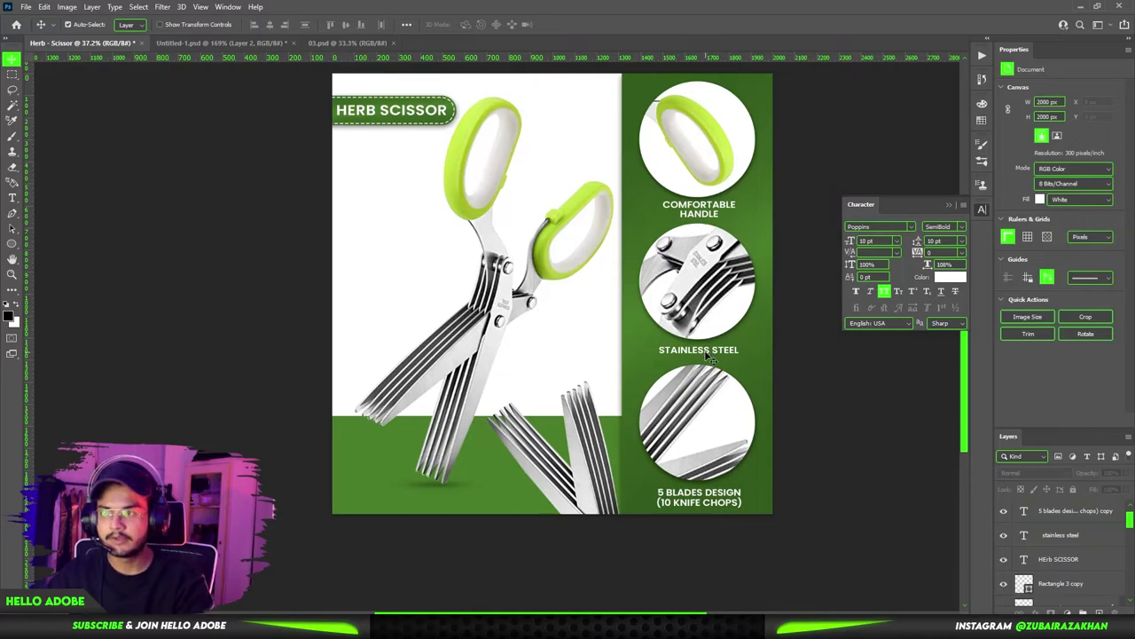
Step: Nudge the STAINLESS STEEL label slightly down and close 03.psd
drag(707, 357, 772, 368)
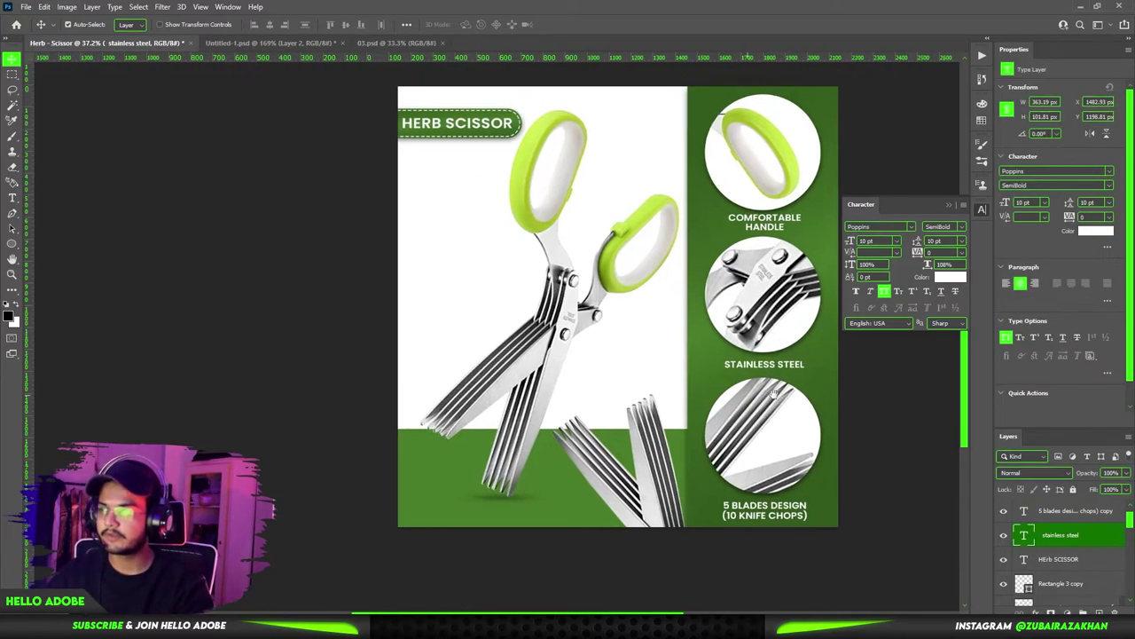
click(443, 42)
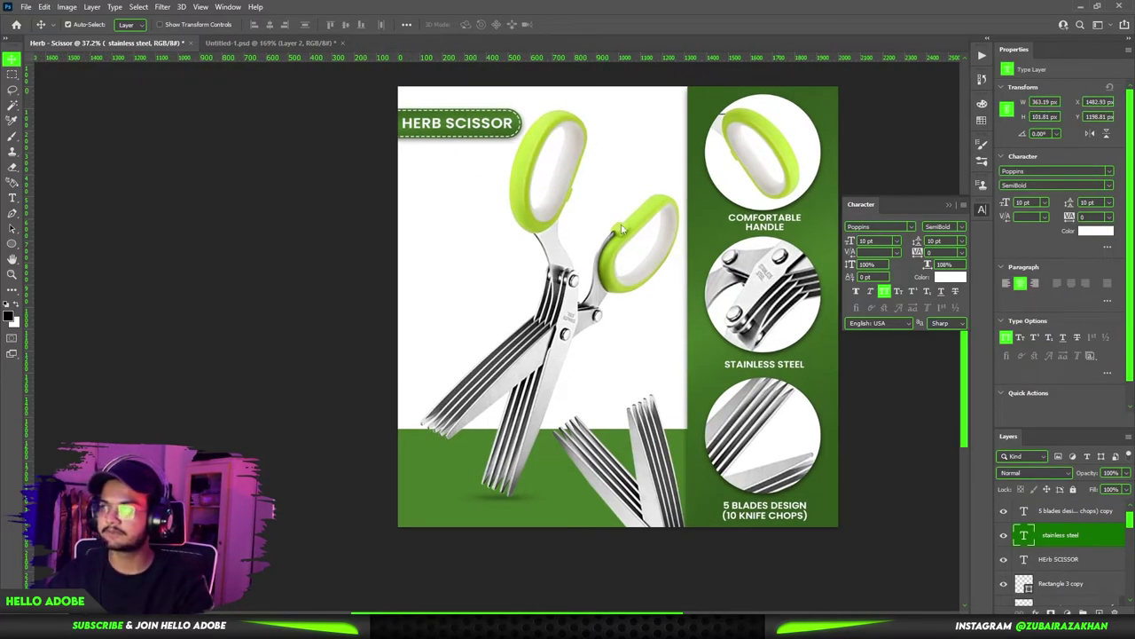
Step: Draw an 89 px white circle with a 4 px solid black outline on the lower blade and copy it onto the pivot
drag(677, 240, 605, 216)
drag(514, 301, 562, 281)
scroll(560, 279, up, 1)
key(u)
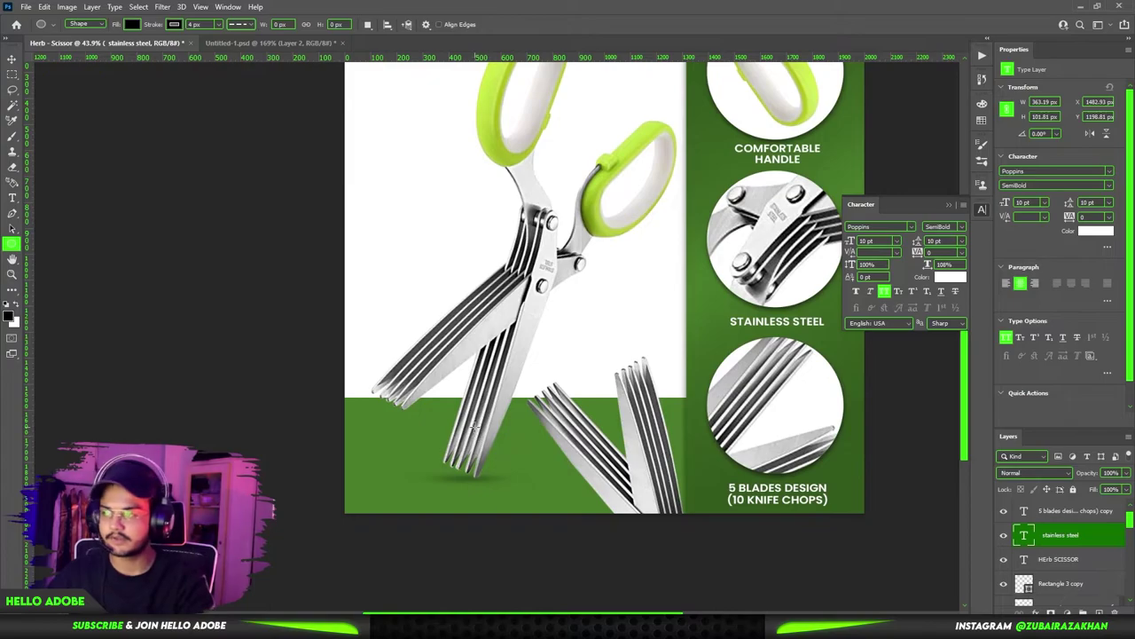
drag(499, 445, 504, 446)
click(174, 24)
click(132, 24)
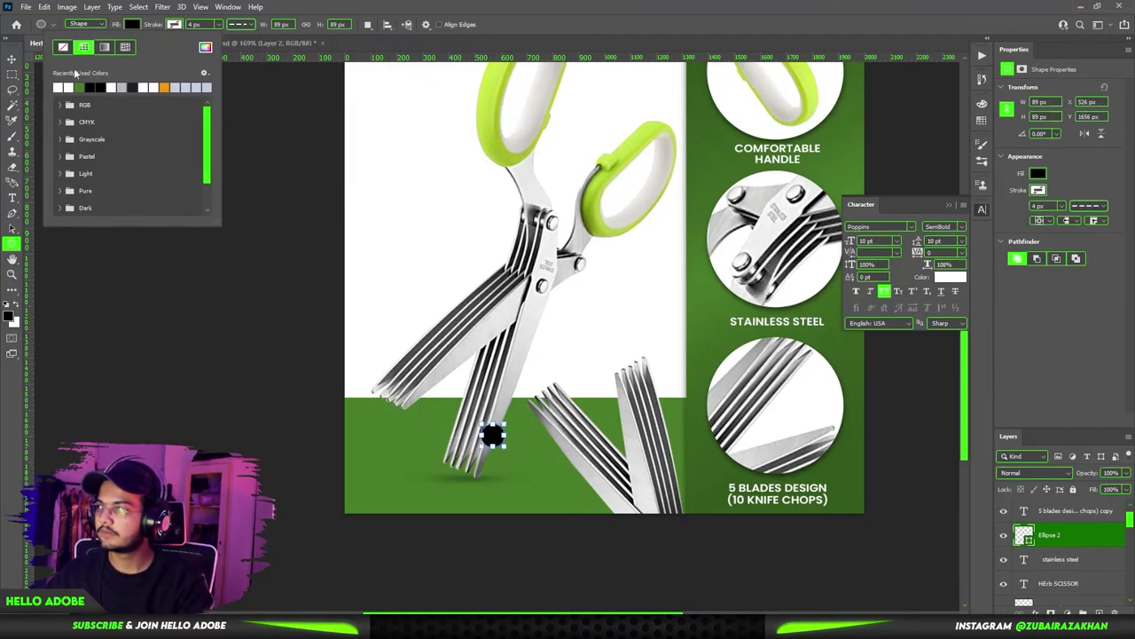
click(64, 87)
click(174, 24)
click(135, 88)
click(238, 25)
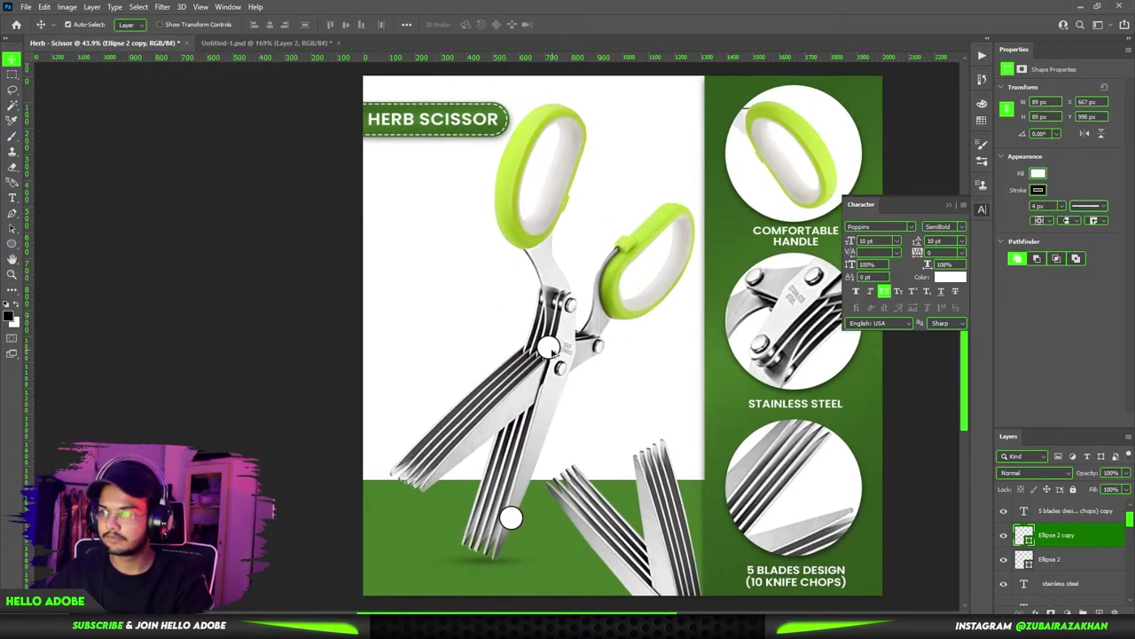
Step: Number the small circles on the blade, pivot and upper handle 1, 2 and 3 in black 15 pt Poppins text
key(t)
click(619, 152)
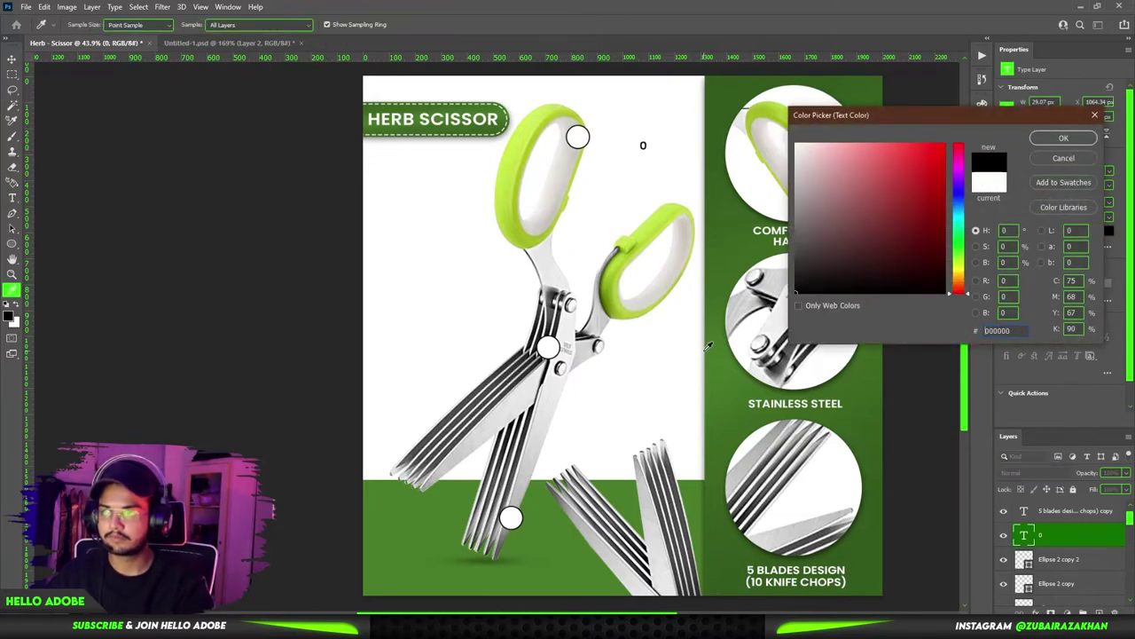
key(Return)
key(v)
key(ctrl+plus)
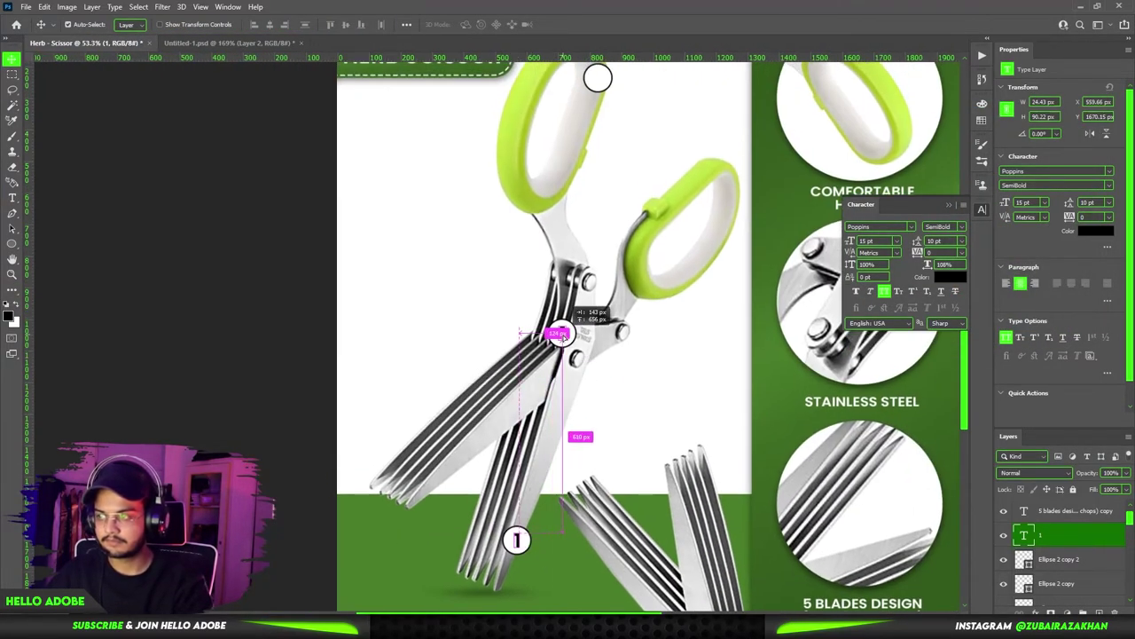
text(2)
key(ctrl+plus)
drag(575, 451, 610, 194)
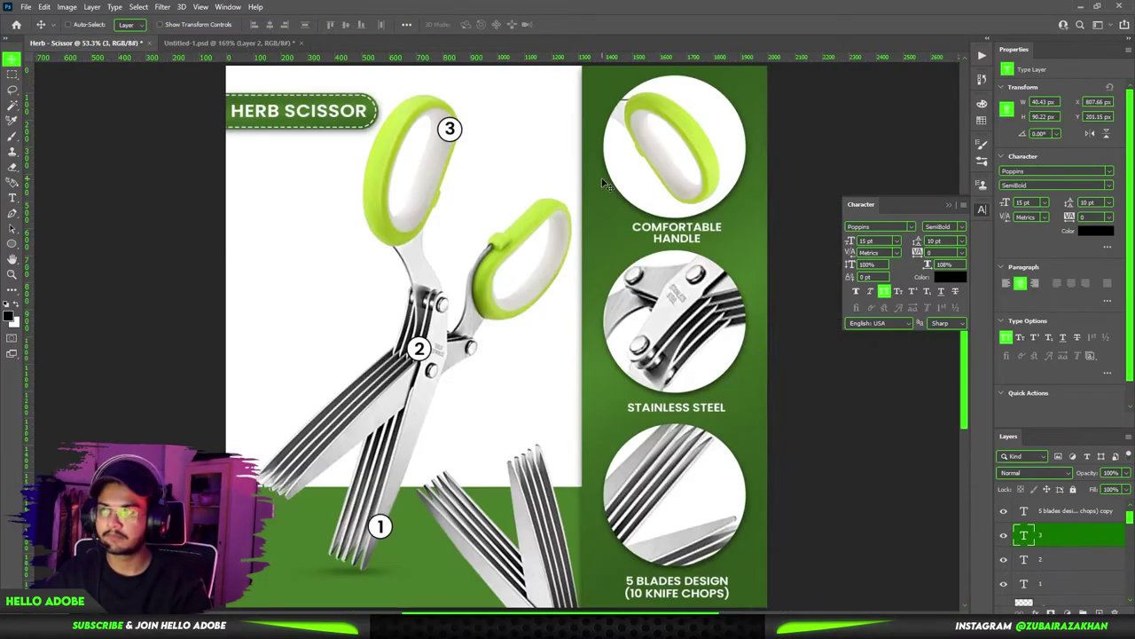
Step: Copy badge 1 onto the bottom circle's upper-left edge and badge 2 onto the middle circle's upper-left edge
scroll(464, 459, down, 2)
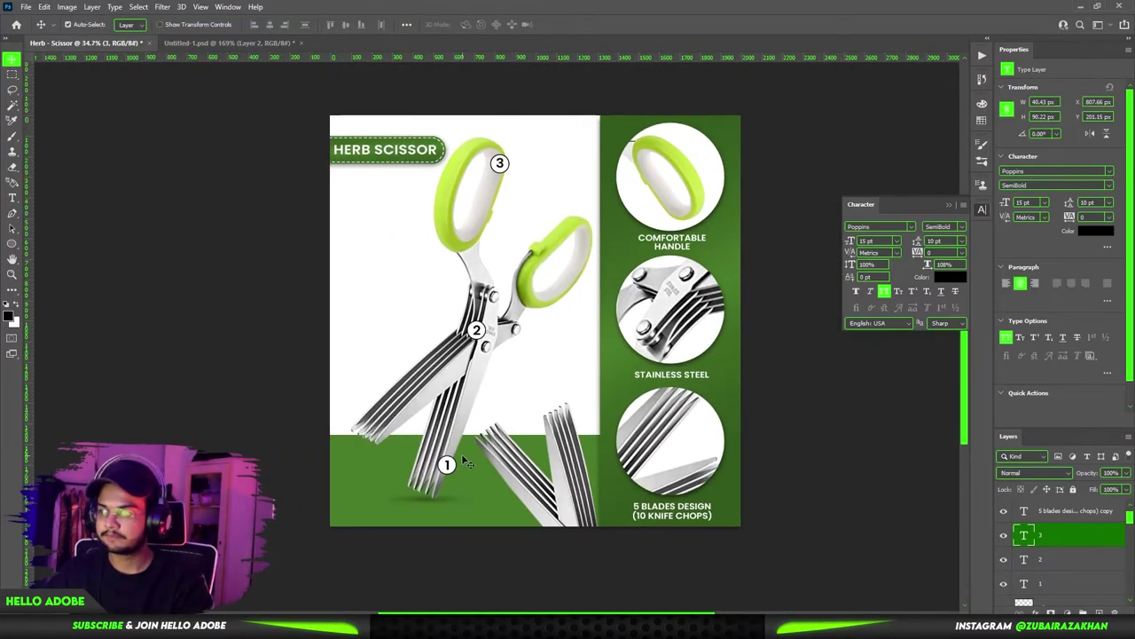
drag(462, 461, 637, 424)
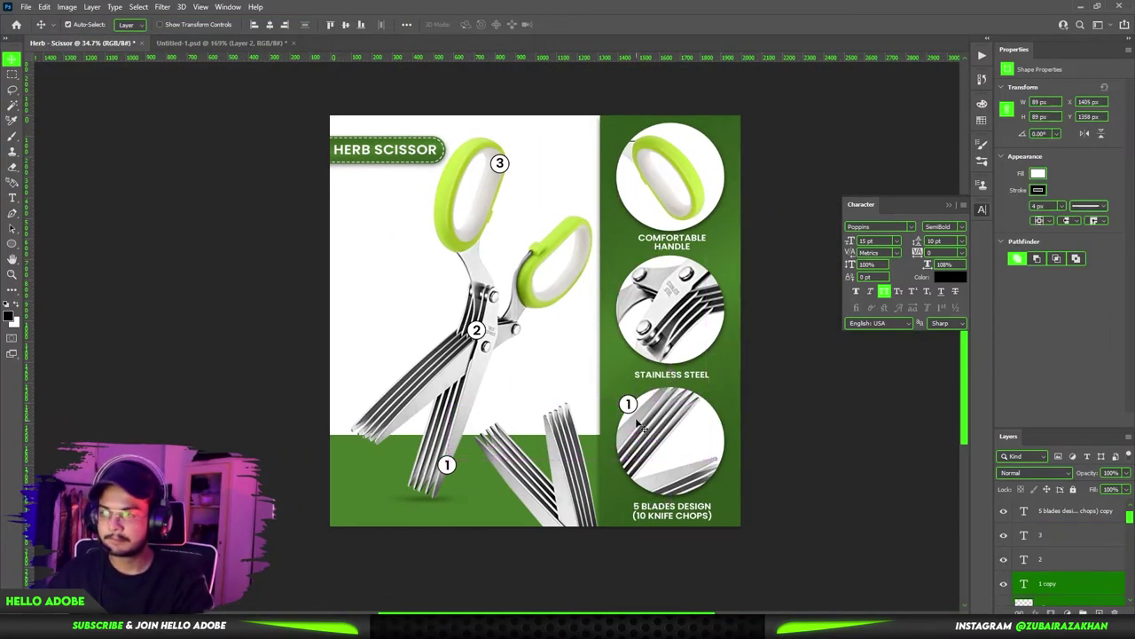
drag(477, 329, 634, 276)
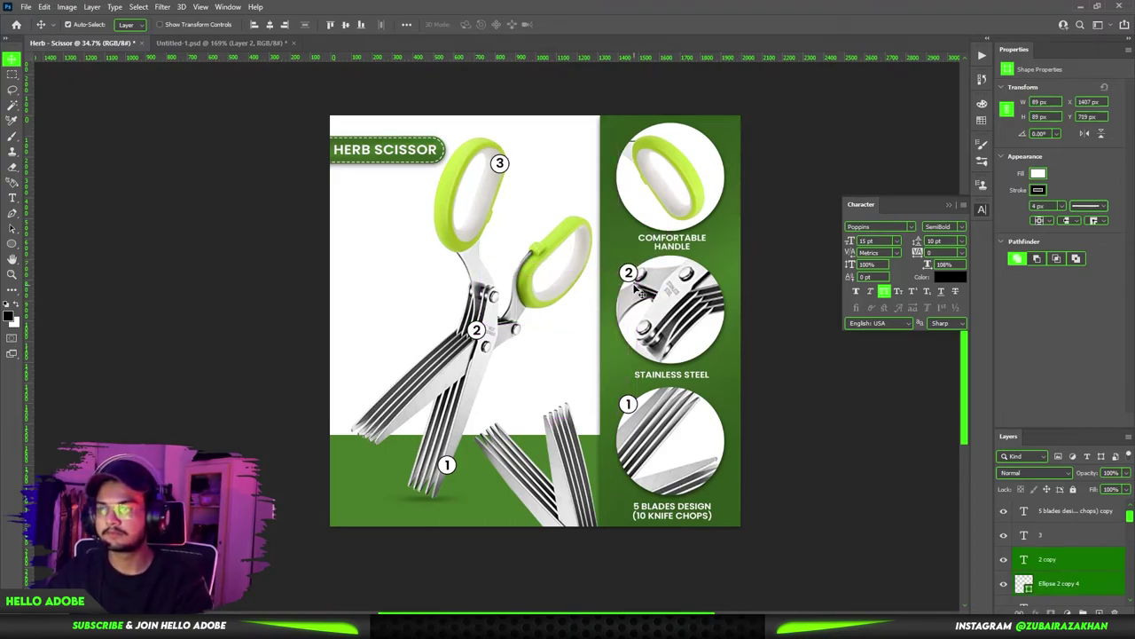
Step: Enlarge the pivot close-up, rotate it slightly counter-clockwise and reposition it within the middle circle
click(637, 291)
key(ctrl+t)
right_click(694, 273)
click(725, 452)
drag(694, 333, 665, 291)
key(Return)
Step: Copy badge 3 with its number onto the upper-left edge of the top handle circle
click(499, 163)
shift+click(502, 170)
drag(501, 170, 628, 151)
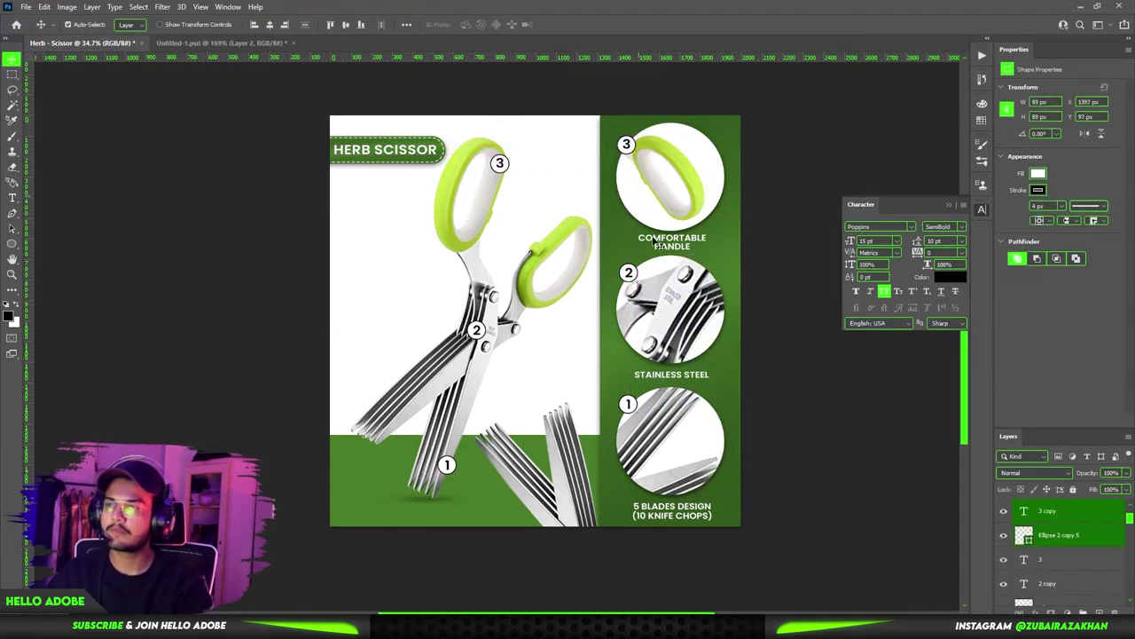
scroll(613, 253, up, 3)
scroll(634, 382, down, 3)
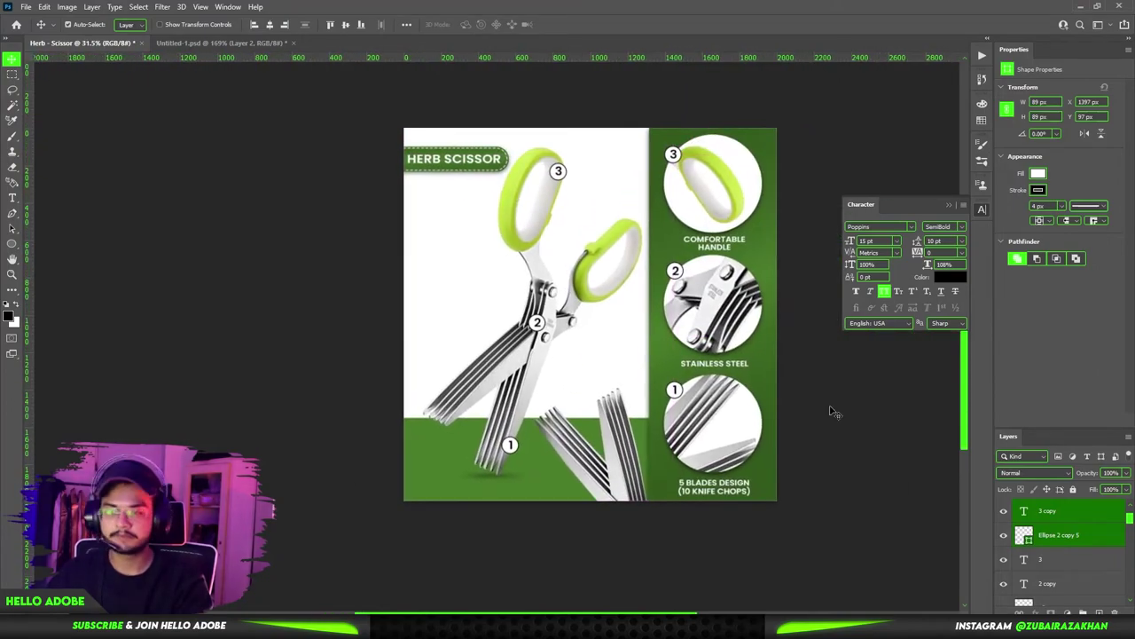
Step: Draw a horizontal dashed line about 370 px long in the lower green band, with a white stroke and no fill
ctrl+click(317, 329)
right_click(11, 243)
click(55, 277)
scroll(589, 484, up, 4)
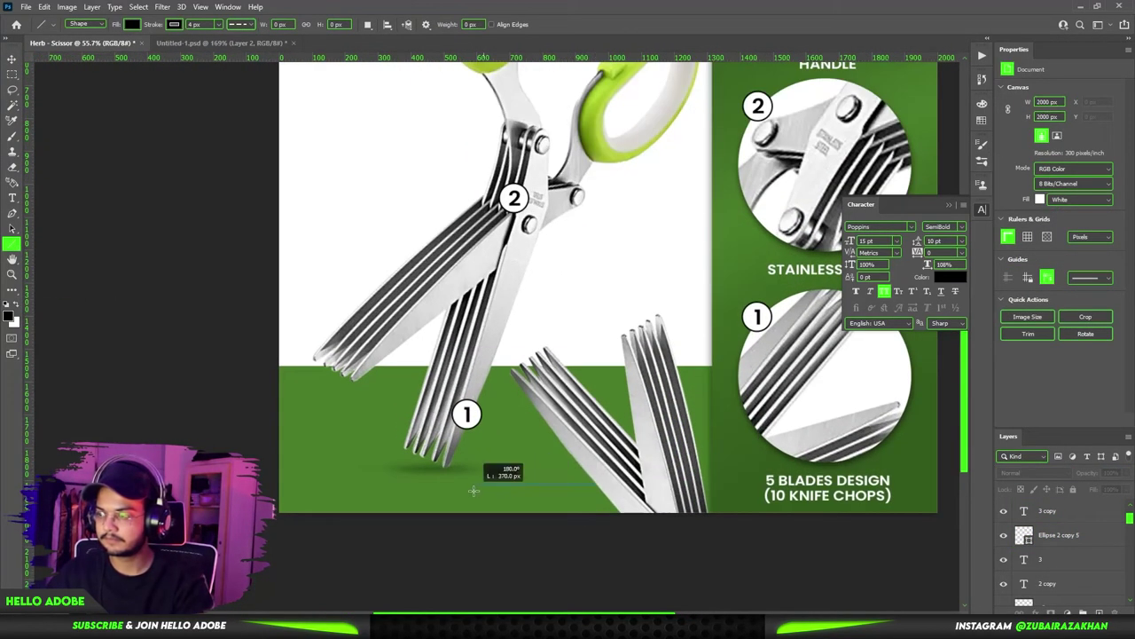
drag(473, 490, 474, 489)
click(175, 24)
click(94, 89)
click(132, 24)
click(55, 48)
Step: Stretch the dashed line to about 717 px so that it extends beneath the lower blade
key(ctrl+t)
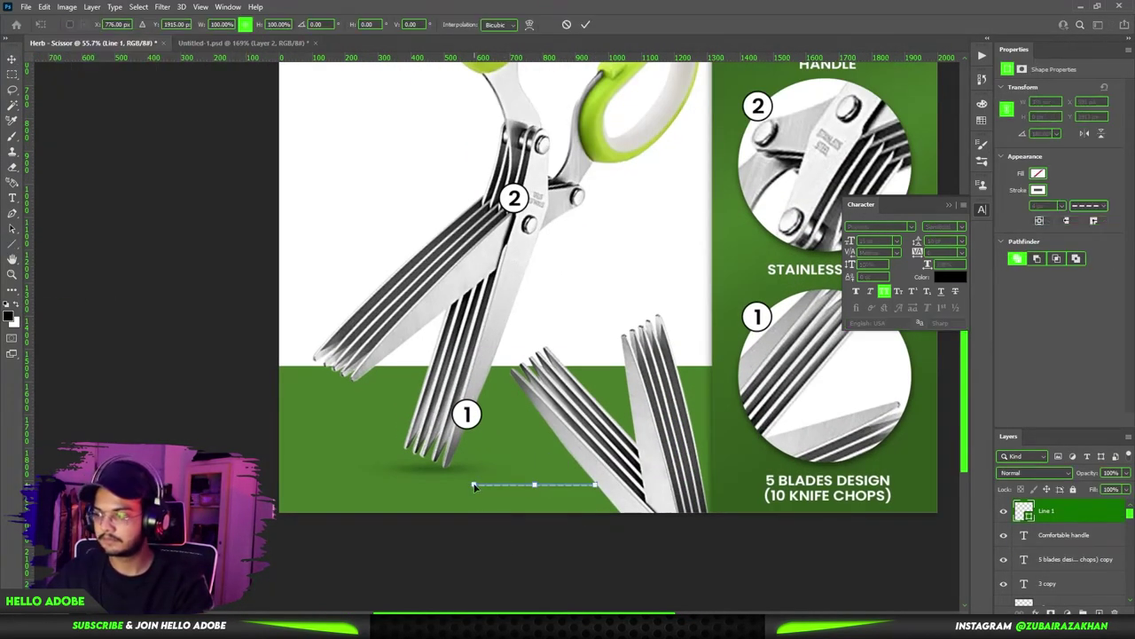
scroll(474, 486, up, 5)
scroll(600, 474, down, 4)
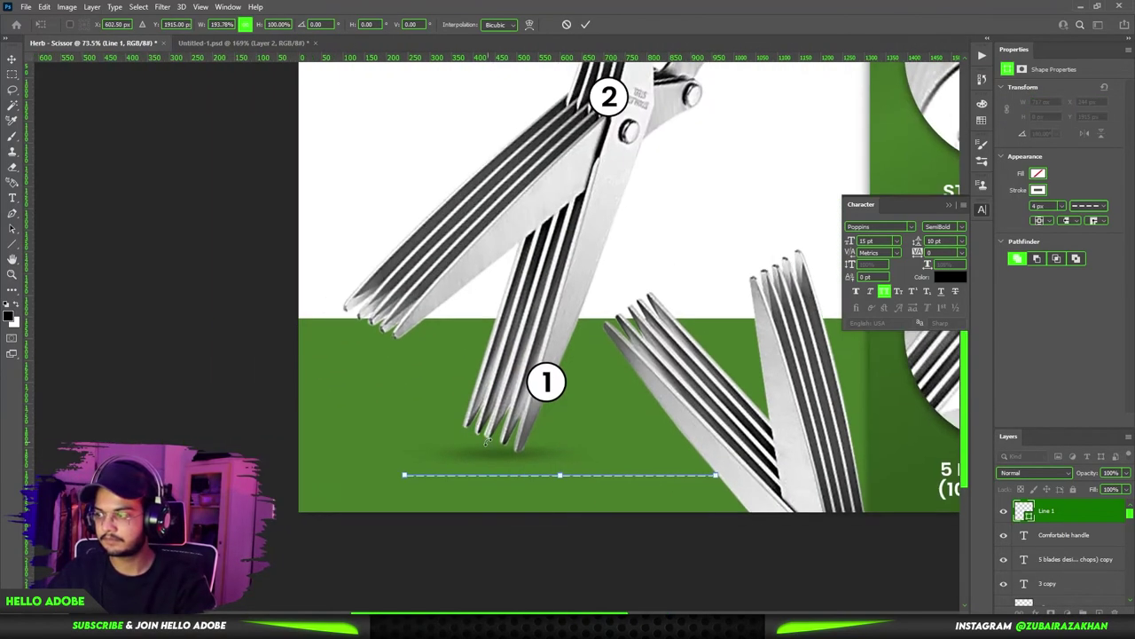
key(Return)
Step: Add the all-caps text "Sharp Jaws" in 15 pt Poppins SemiBold in the lower green band
scroll(499, 452, up, 1)
key(t)
click(420, 431)
text(SHARP Jaws)
key(ctrl+Return)
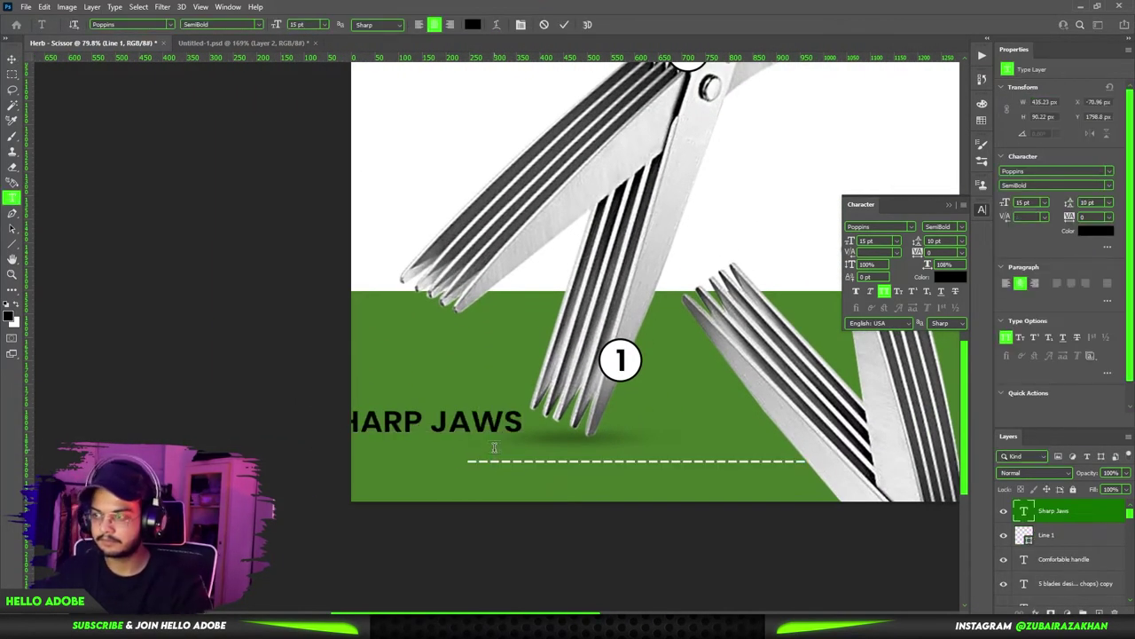
Step: Recolour the Sharp Jaws label white, scale it down, and move it and the dashed line close to the bottom edge of the artwork
click(950, 277)
click(796, 142)
key(Return)
key(ctrl+r)
key(ctrl+r)
key(ctrl+t)
drag(525, 407, 534, 480)
key(v)
drag(700, 389, 709, 473)
Step: Shorten the dashed line to about 380 px from its left end and move the Sharp Jaws label beside it
scroll(612, 294, down, 3)
key(ctrl+t)
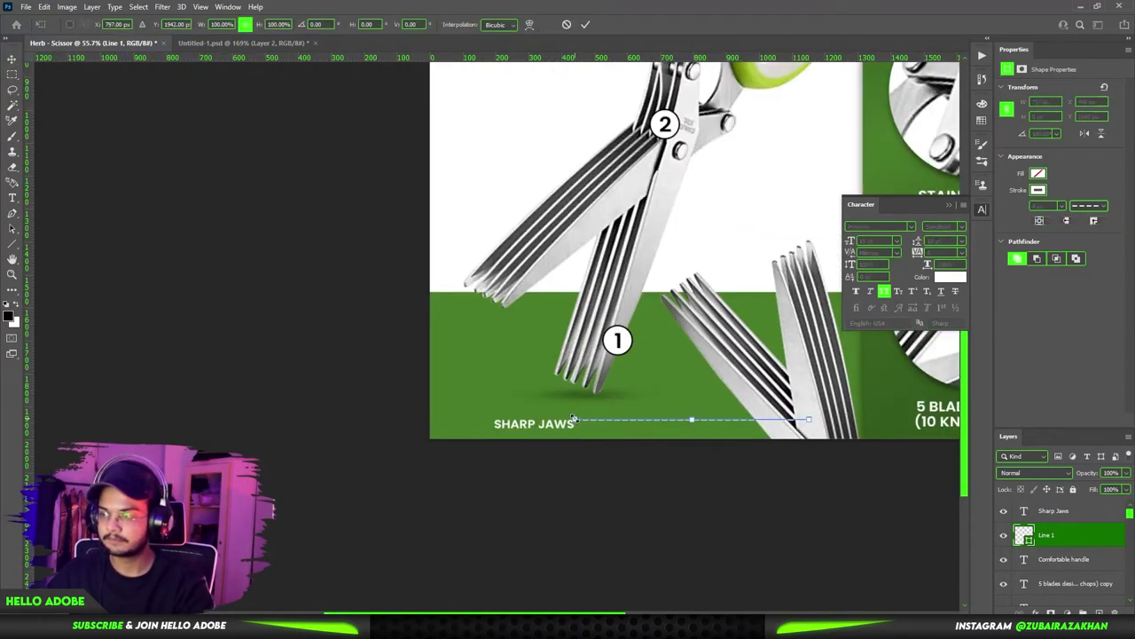
scroll(575, 417, up, 3)
drag(574, 415, 760, 423)
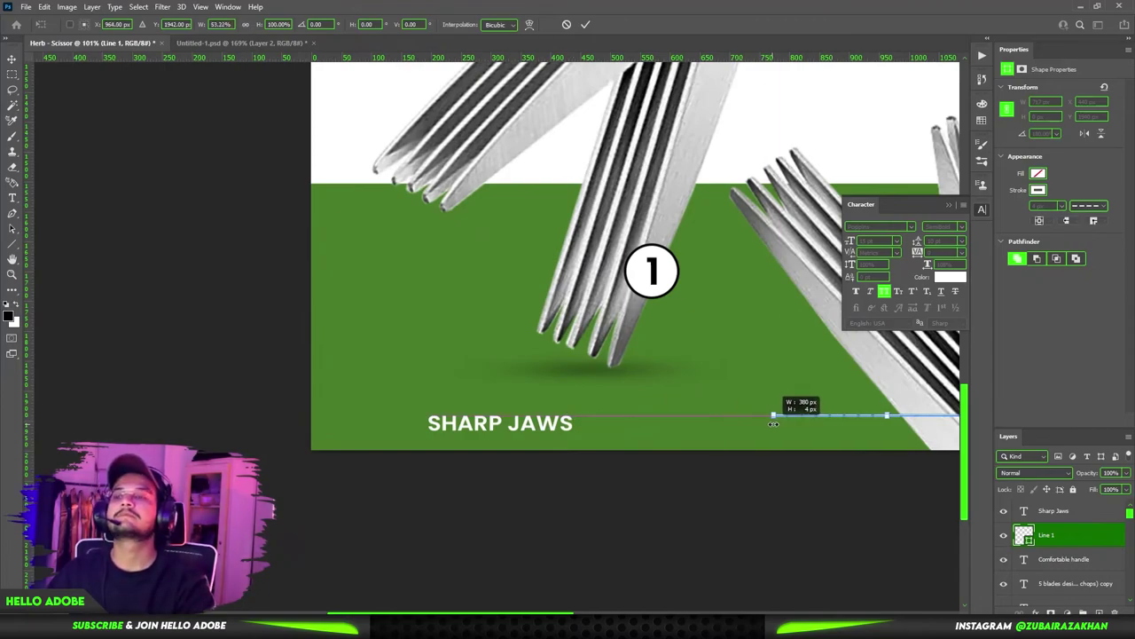
key(Return)
drag(550, 427, 802, 425)
scroll(762, 419, down, 3)
scroll(762, 419, up, 3)
scroll(798, 431, down, 2)
Step: Draw a small circle with white fill and black solid stroke at the dashed line's right end on the blades
key(u)
scroll(806, 423, up, 2)
click(175, 24)
click(100, 87)
click(239, 24)
click(225, 65)
scroll(801, 425, up, 2)
key(u)
click(174, 23)
click(121, 87)
click(132, 24)
click(78, 87)
Step: Copy the small circle to the dashed line's left end and shrink the copy to about 71%
key(v)
alt+drag(803, 424, 540, 423)
key(ctrl+t)
drag(550, 414, 489, 435)
key(Return)
scroll(474, 424, up, 4)
key(ctrl+t)
alt+drag(608, 405, 600, 412)
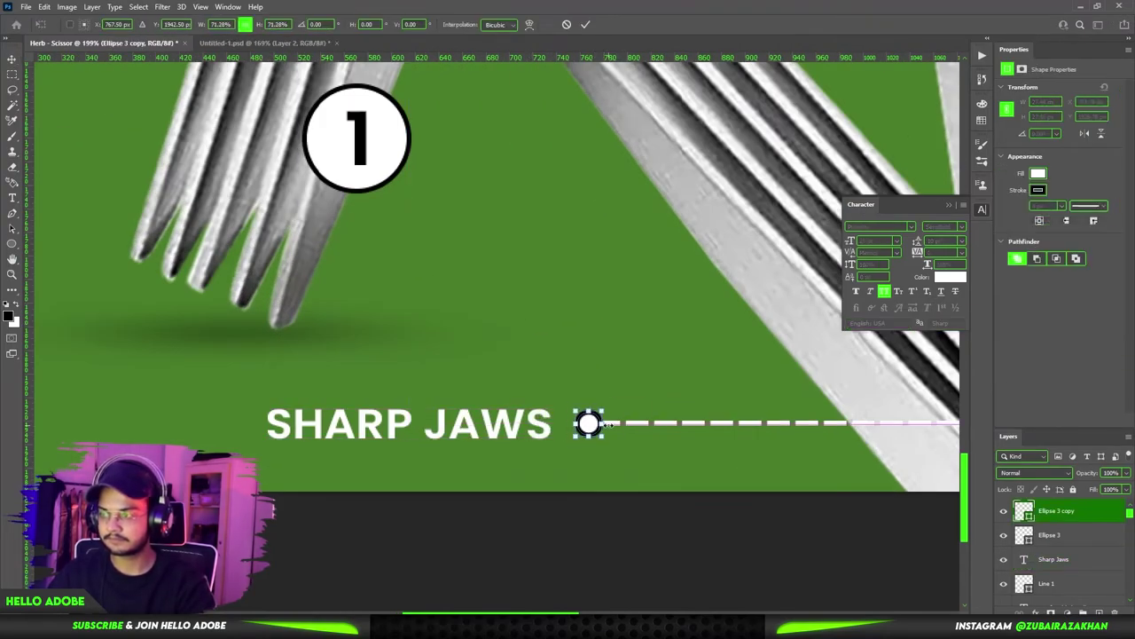
key(Return)
Step: Set the Sharp Jaws label's font size to 12 pt
key(ctrl+0)
scroll(417, 577, up, 4)
drag(510, 386, 518, 387)
click(876, 241)
text(12)
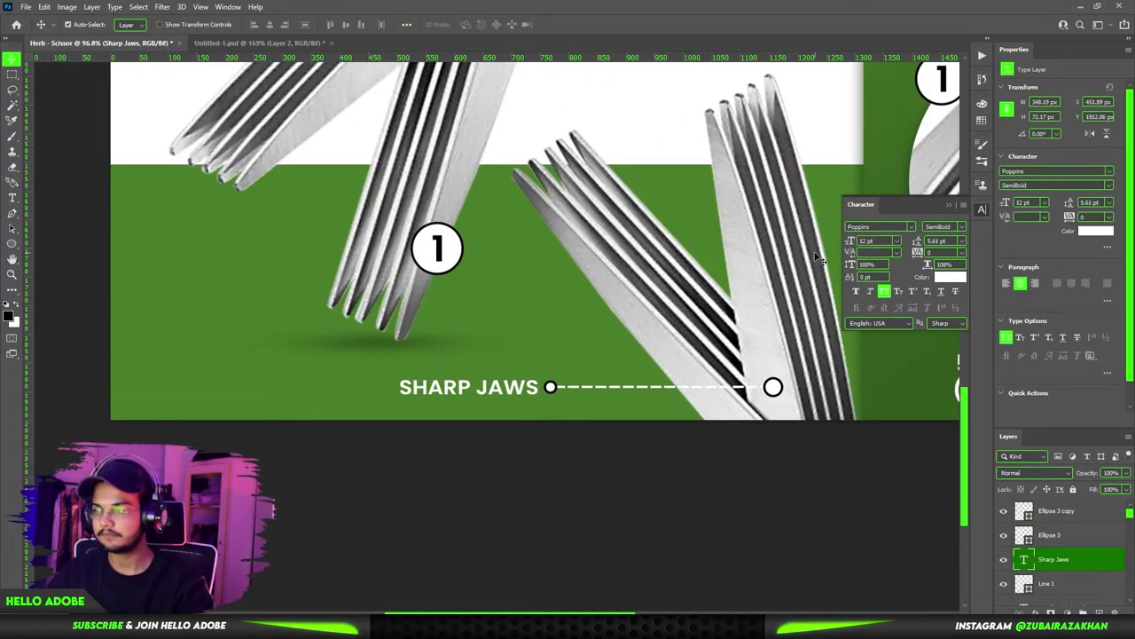
key(Return)
double_click(479, 386)
key(Return)
key(BackSpace)
key(BackSpace)
key(ctrl+Return)
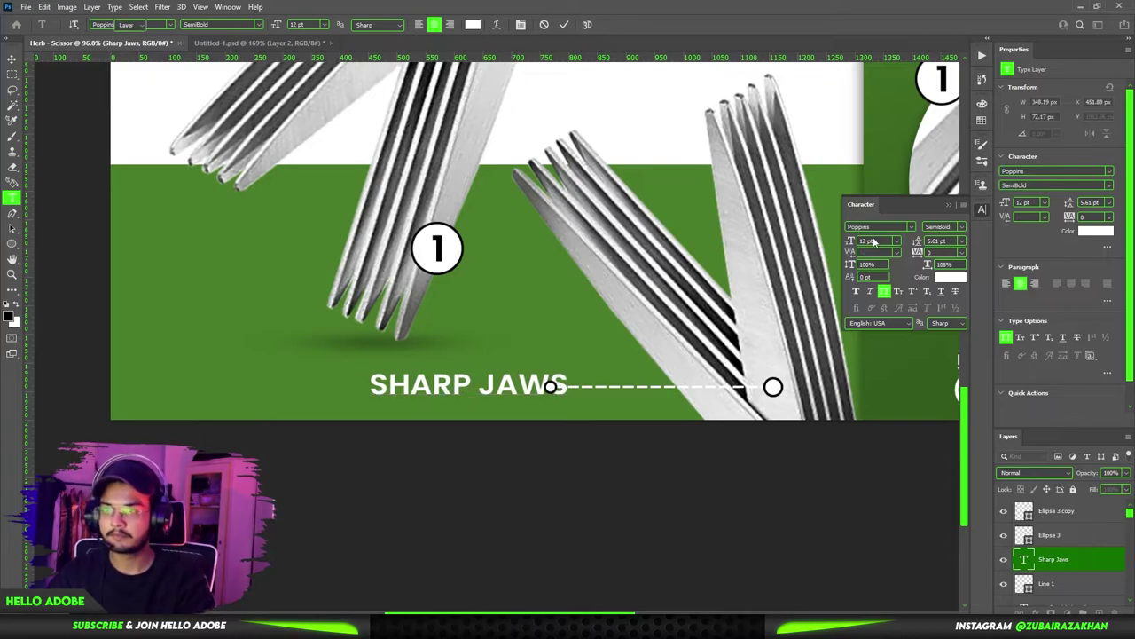
Step: Set the Sharp Jaws label to 10 pt and align it with the small circle at the dashed line's left end
key(v)
click(872, 241)
text(10)
key(Return)
drag(504, 385, 491, 387)
key(Down)
key(Down)
scroll(494, 388, down, 5)
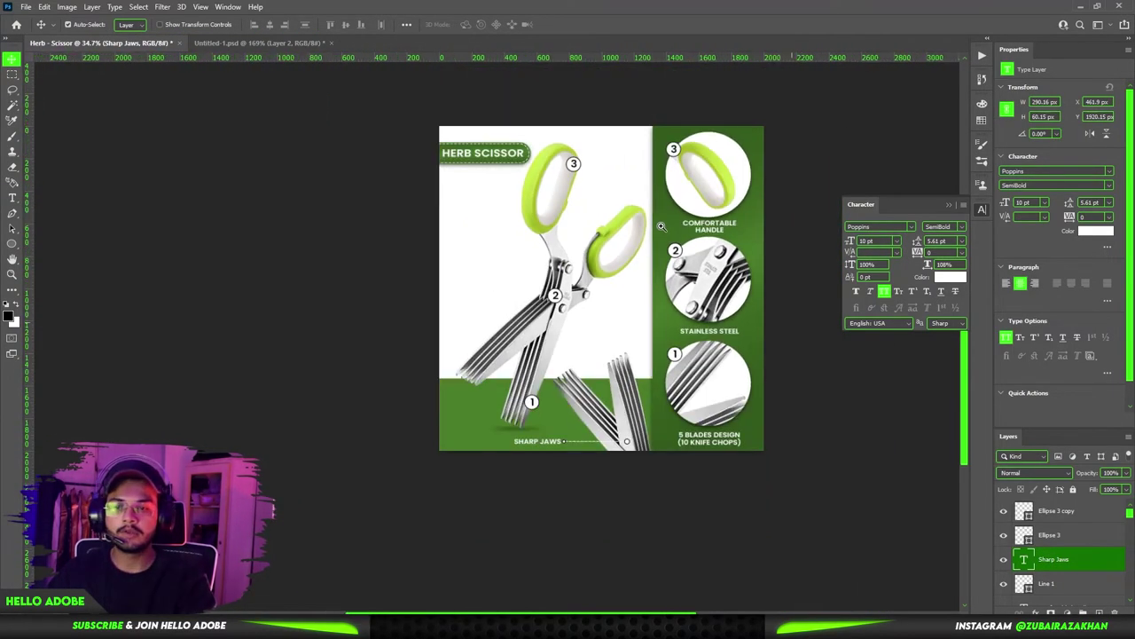
scroll(669, 250, up, 2)
key(u)
scroll(736, 266, down, 2)
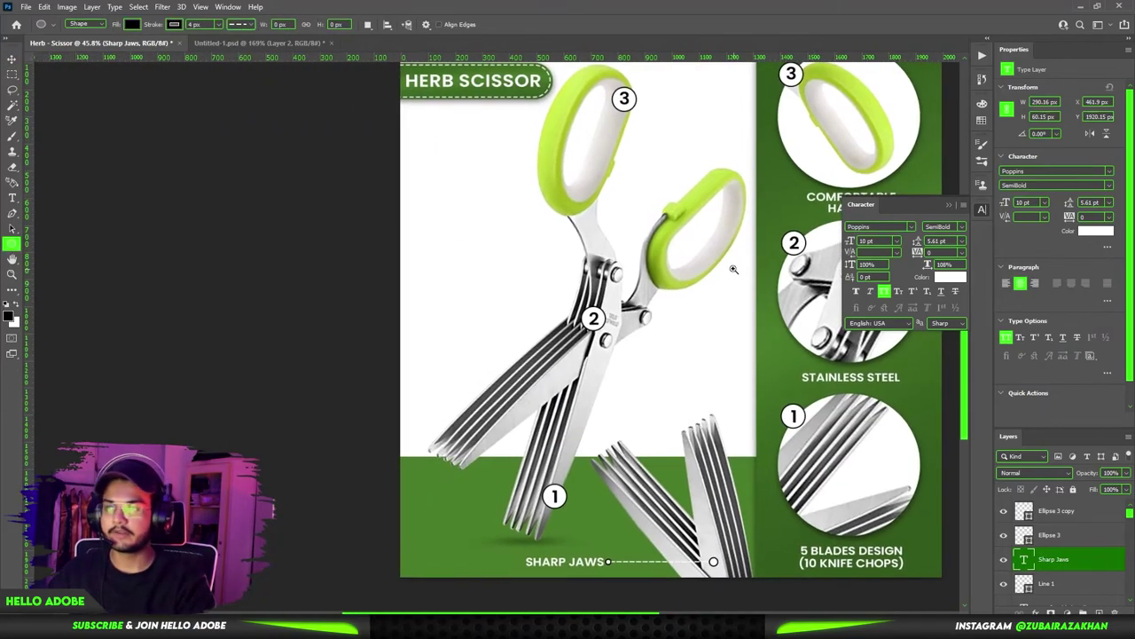
scroll(727, 271, up, 3)
scroll(722, 292, down, 3)
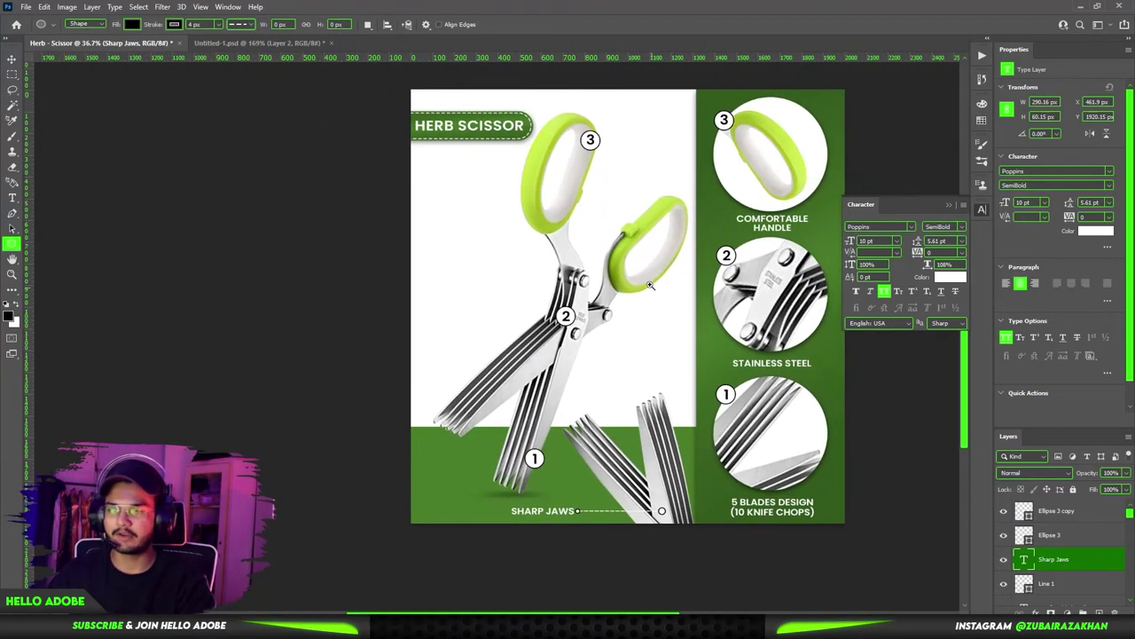
scroll(696, 290, down, 1)
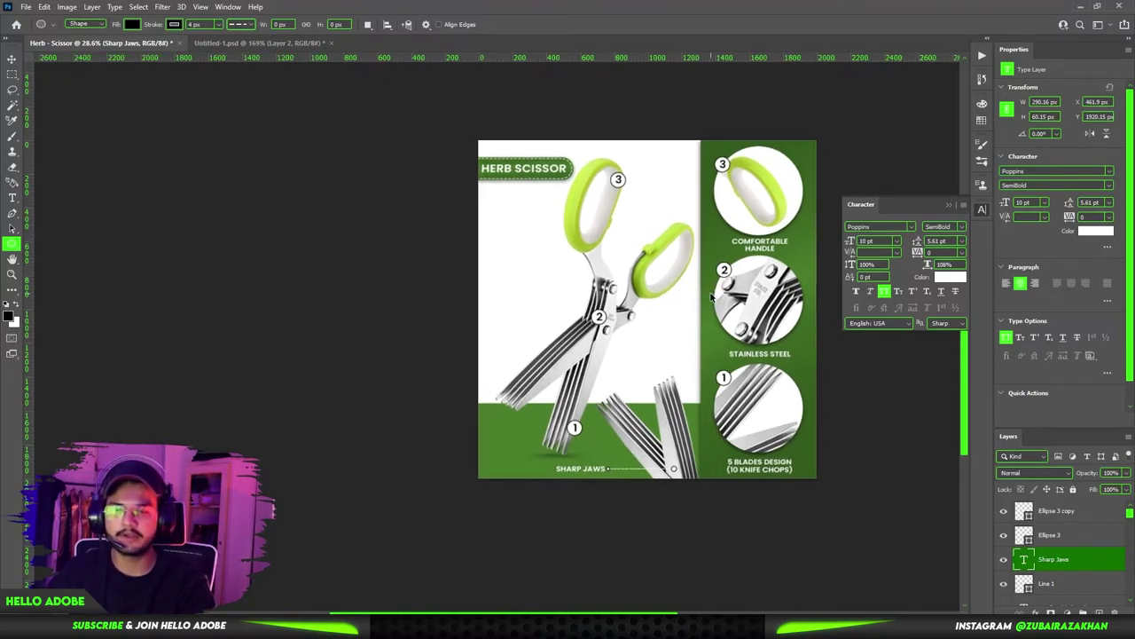
scroll(620, 303, up, 3)
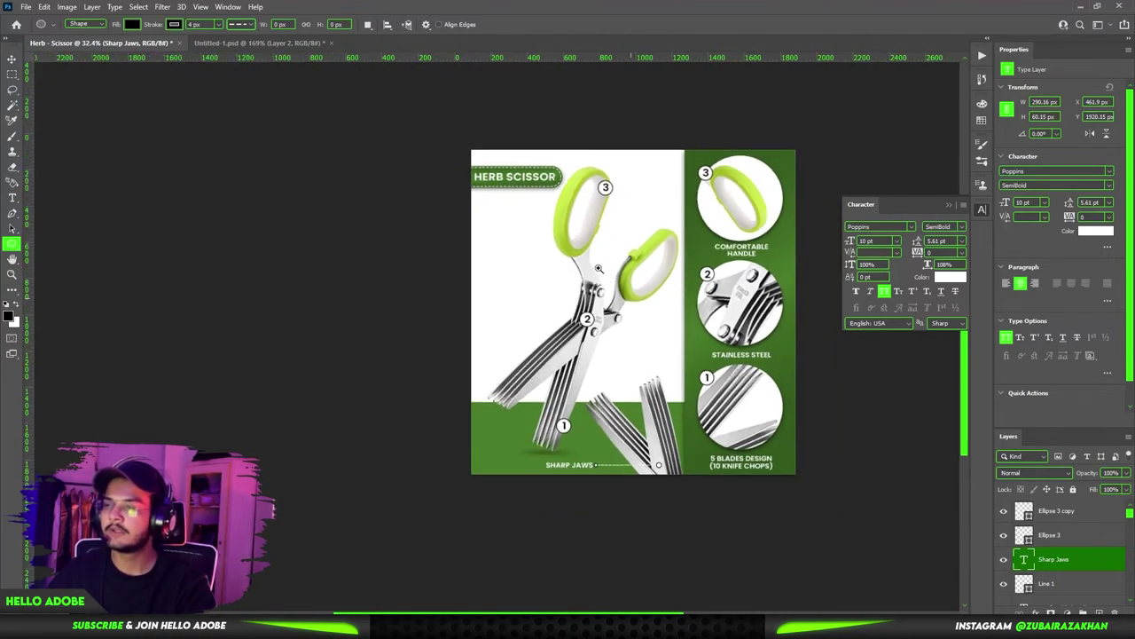
scroll(598, 267, down, 4)
Step: Draw a circle about 1049 px wide behind the scissors, directly above the bottom green band's layer
right_click(15, 246)
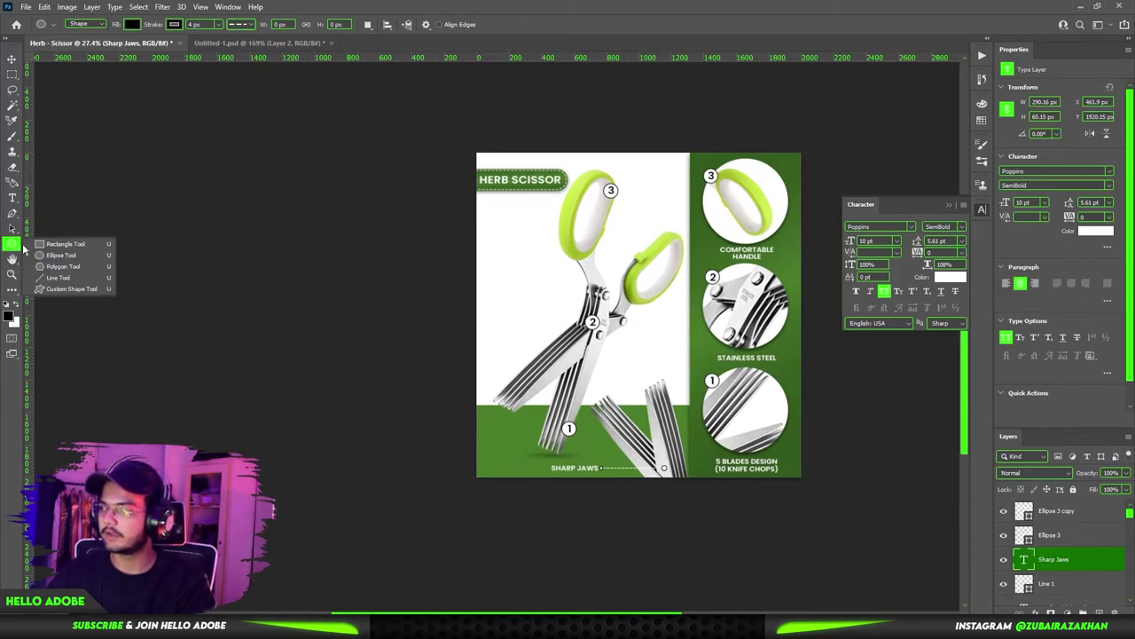
click(42, 257)
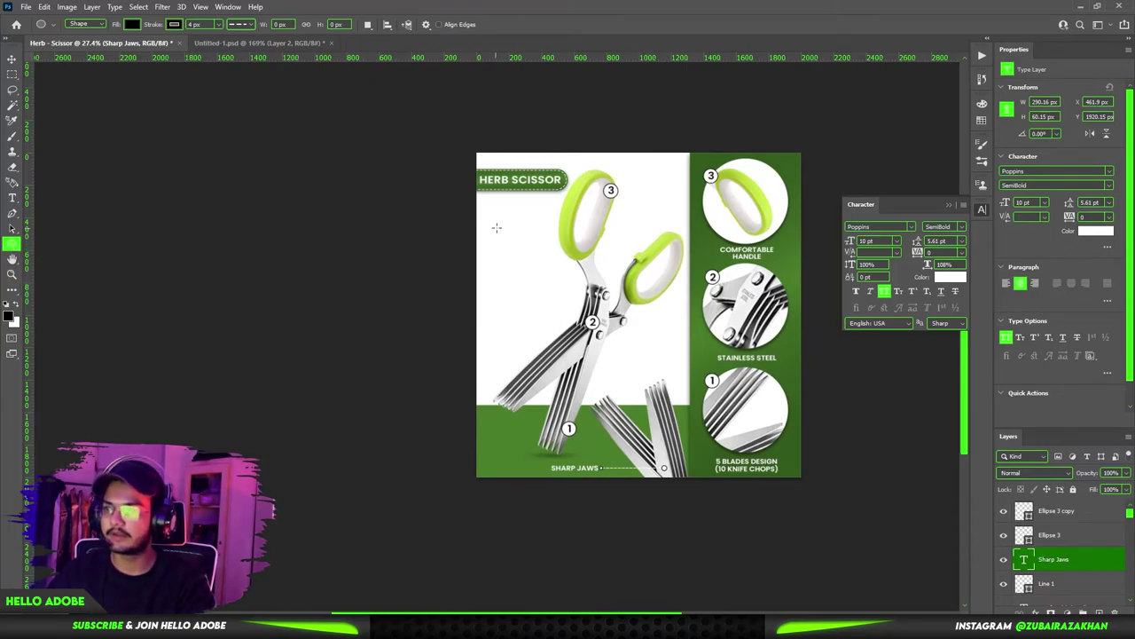
scroll(1116, 578, down, 5)
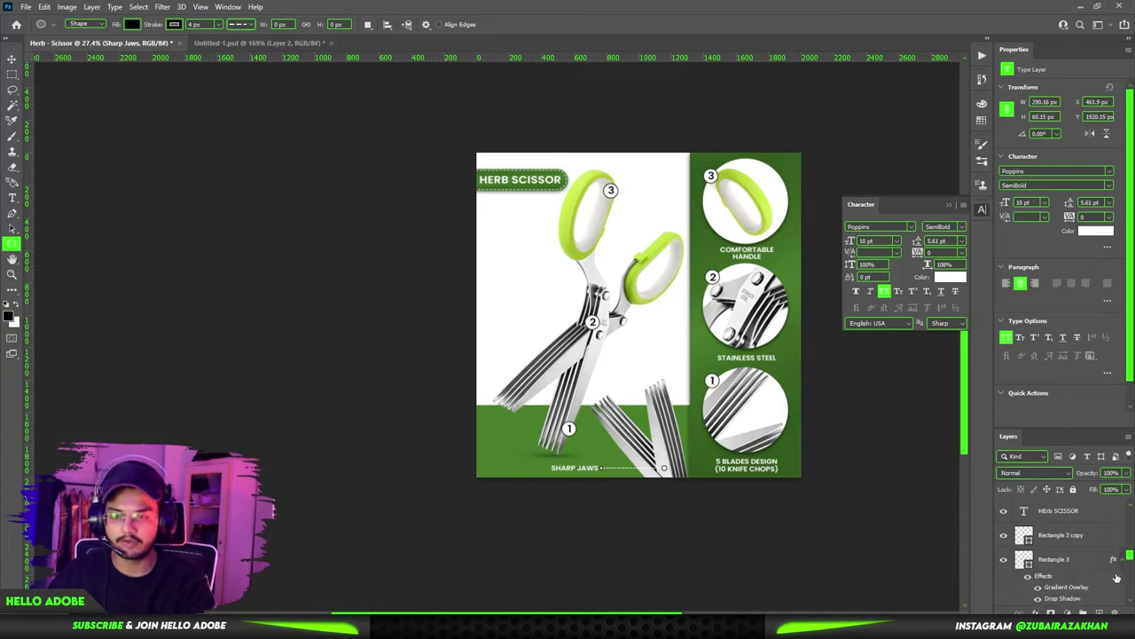
click(1064, 572)
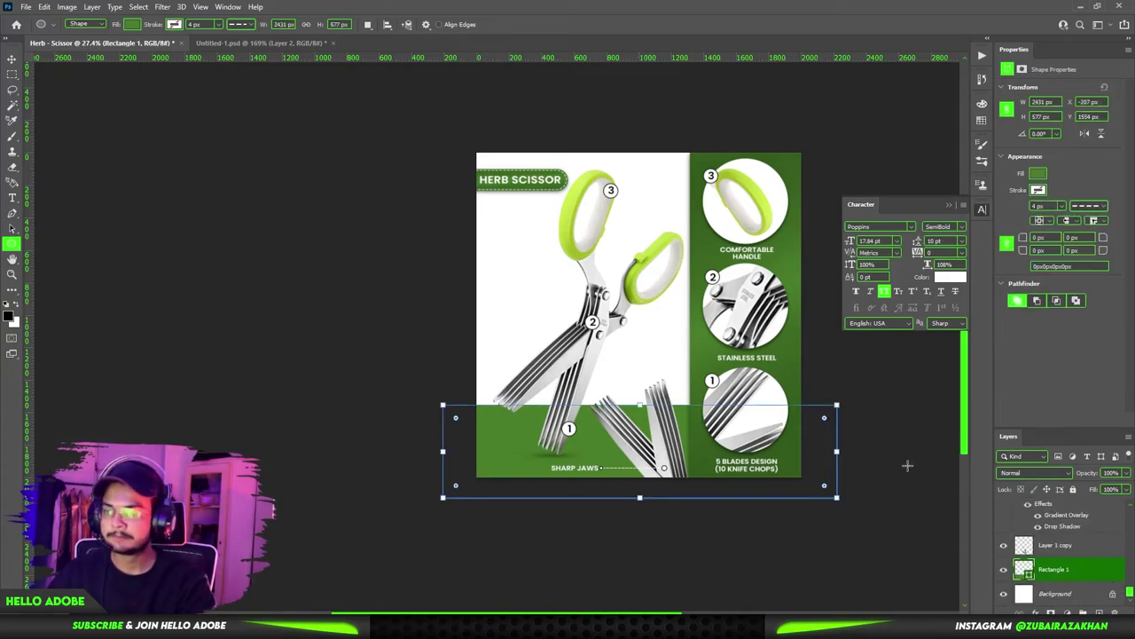
drag(506, 224, 675, 392)
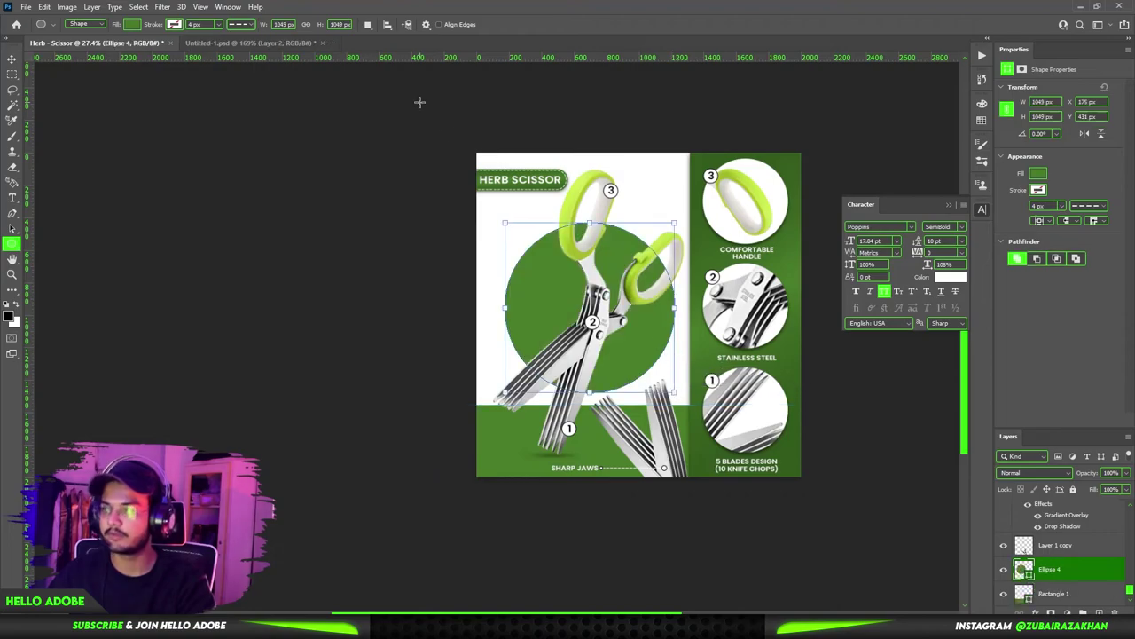
Step: Remove the large circle's fill and give it a dashed green stroke 6 px wide
scroll(709, 335, up, 3)
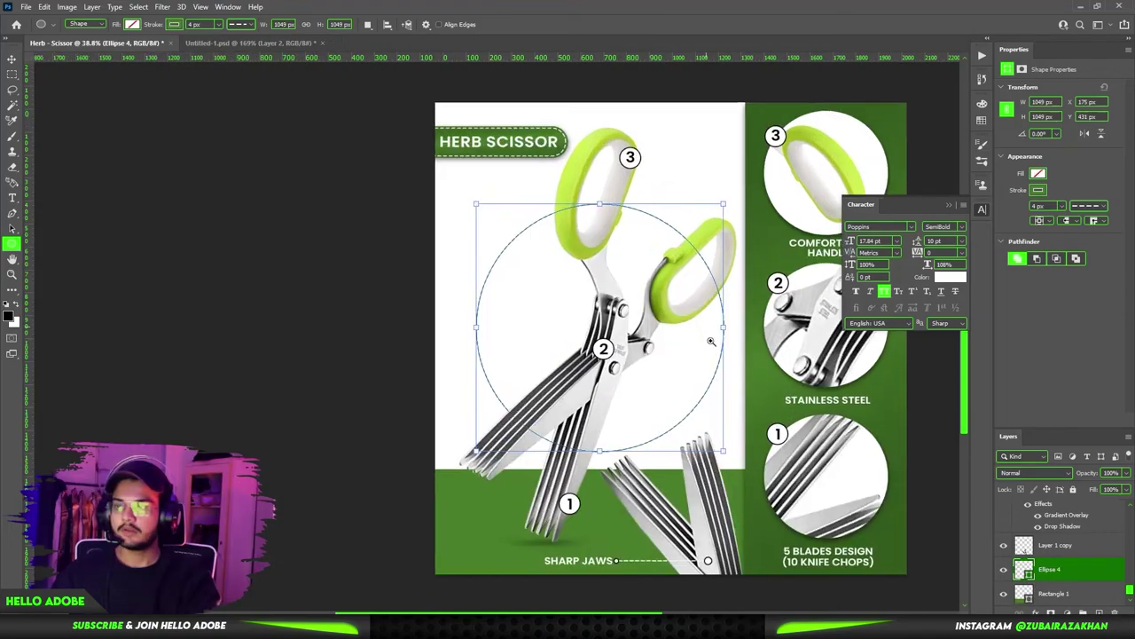
scroll(704, 328, down, 3)
drag(630, 187, 579, 212)
key(ctrl+0)
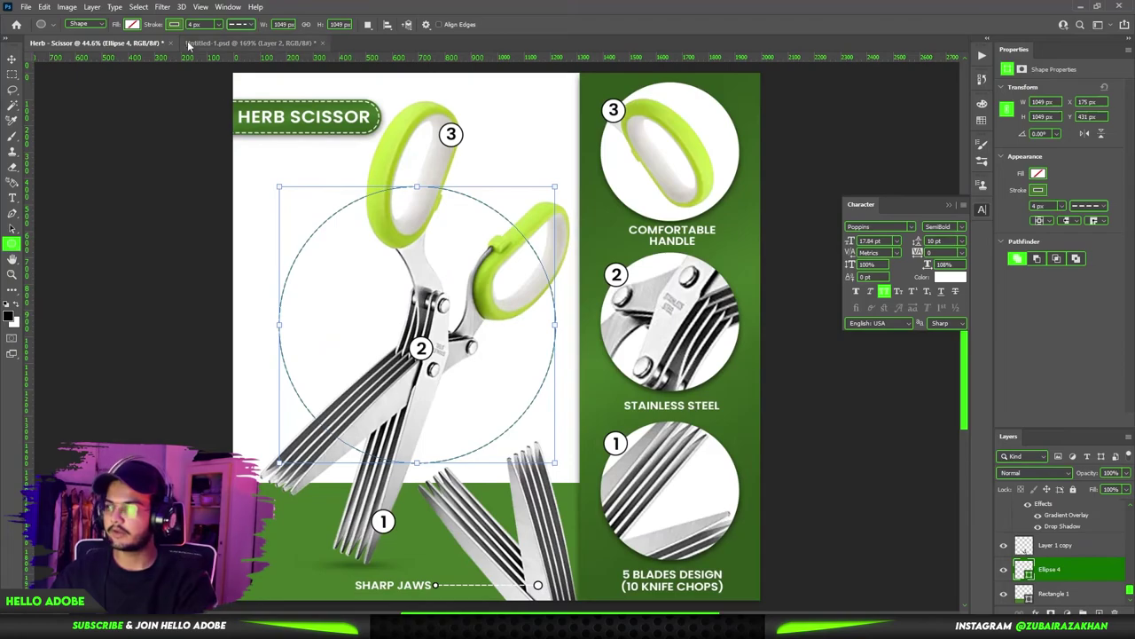
click(177, 26)
click(204, 24)
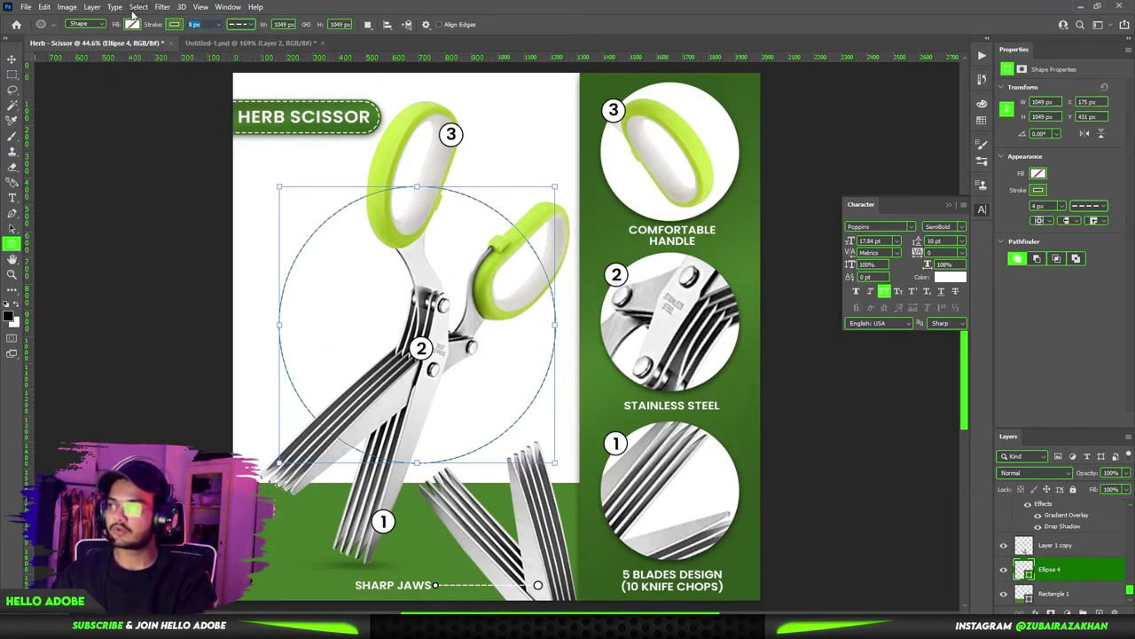
text(6)
key(Return)
key(Return)
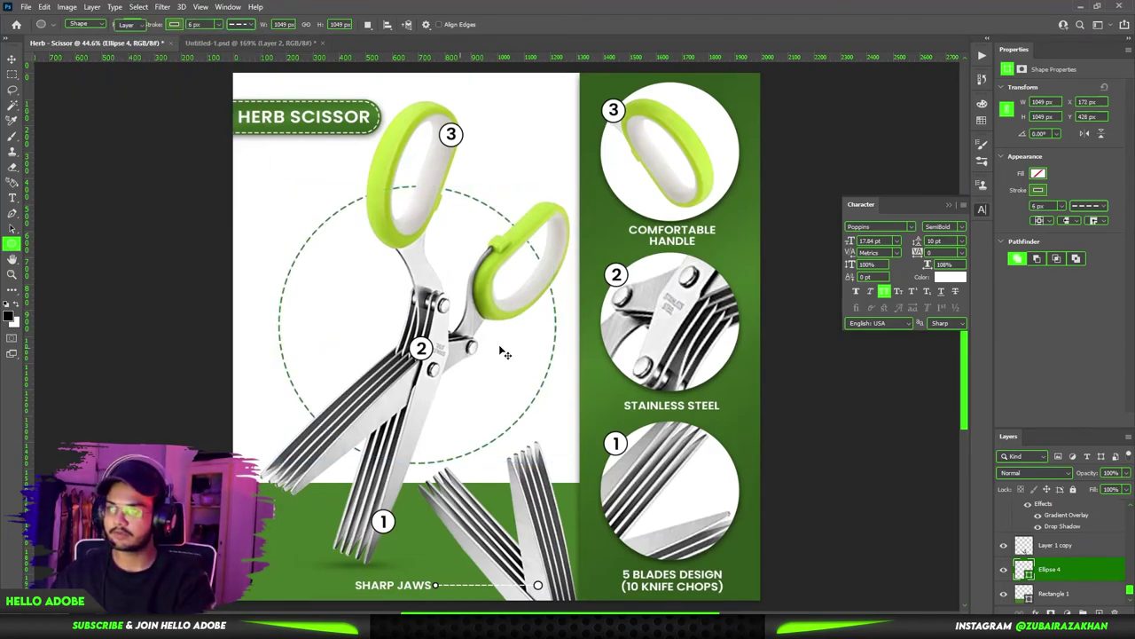
Step: Thicken the large circle's dashed stroke to 8 px and move the circle up to Y 329 px
key(v)
drag(504, 333, 593, 332)
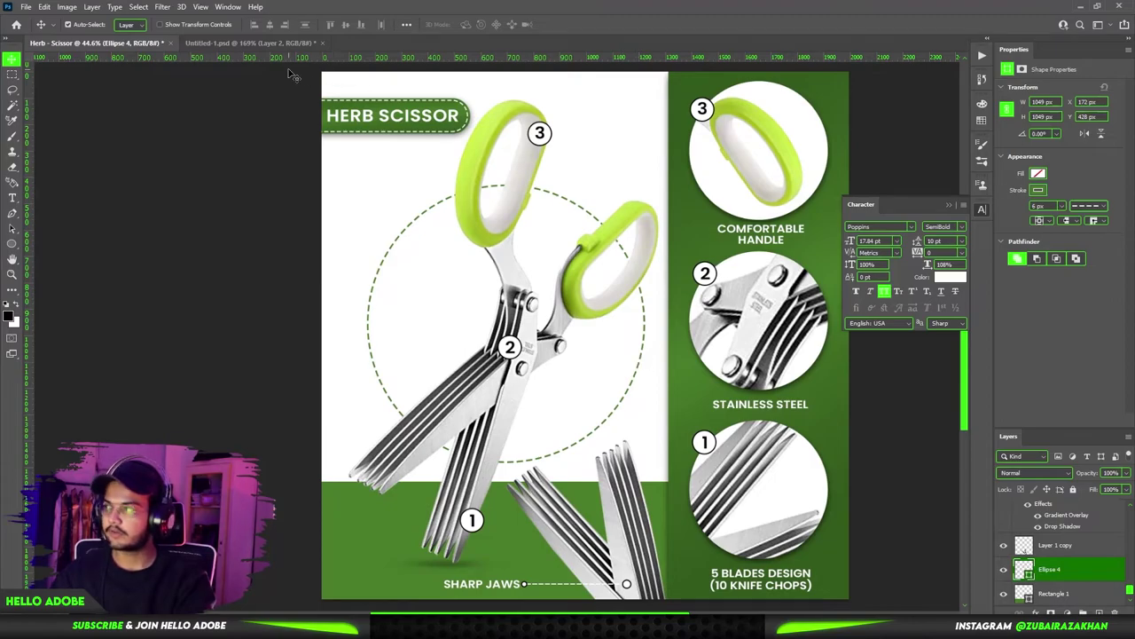
key(u)
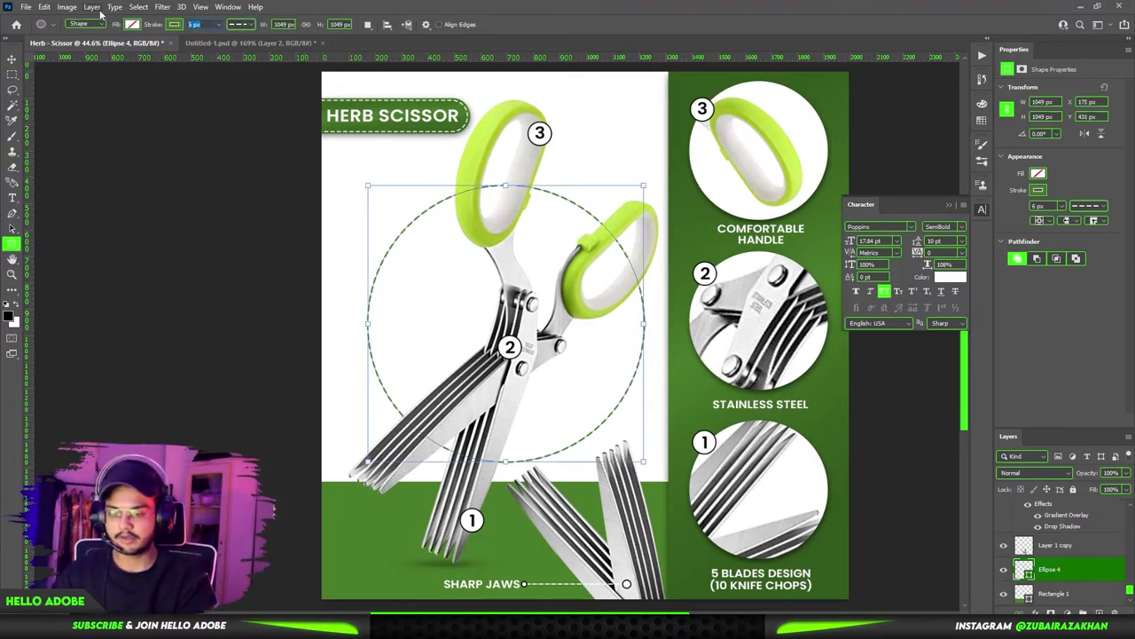
text(8)
key(Return)
key(v)
scroll(638, 348, down, 1)
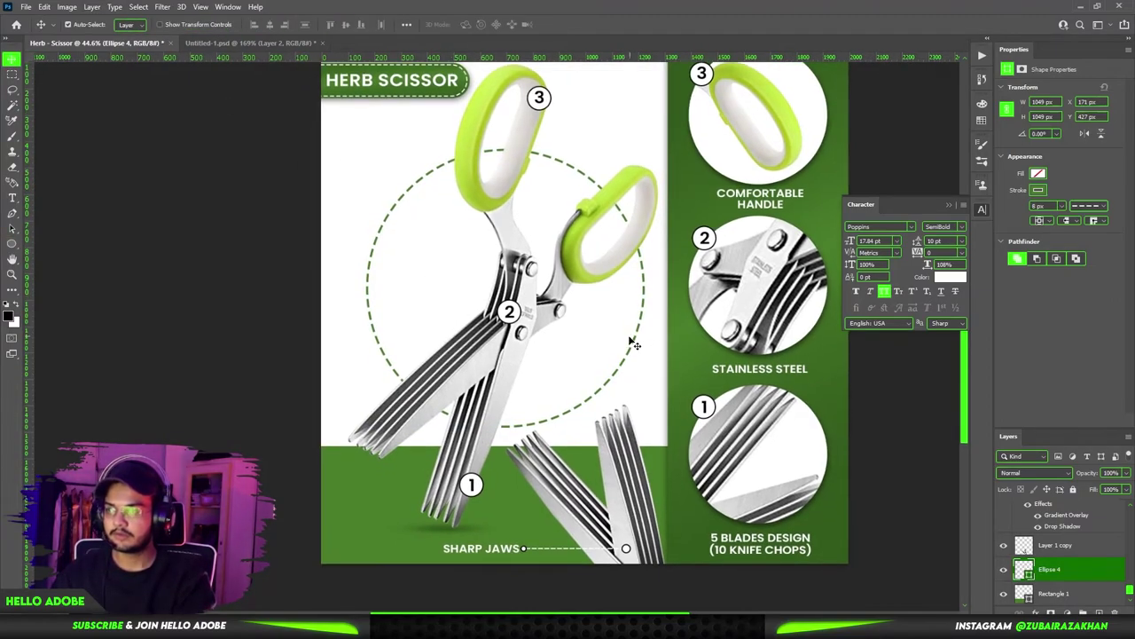
drag(638, 348, 592, 316)
scroll(610, 306, down, 1)
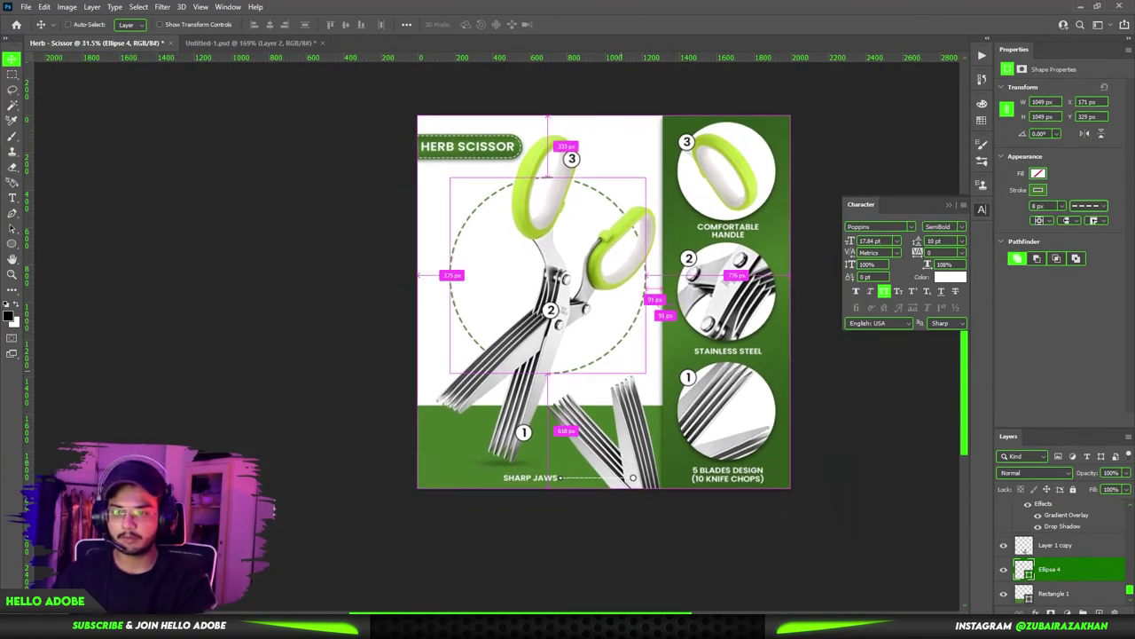
Step: Close the shape properties group and add a layer mask to the large dashed circle
click(1127, 50)
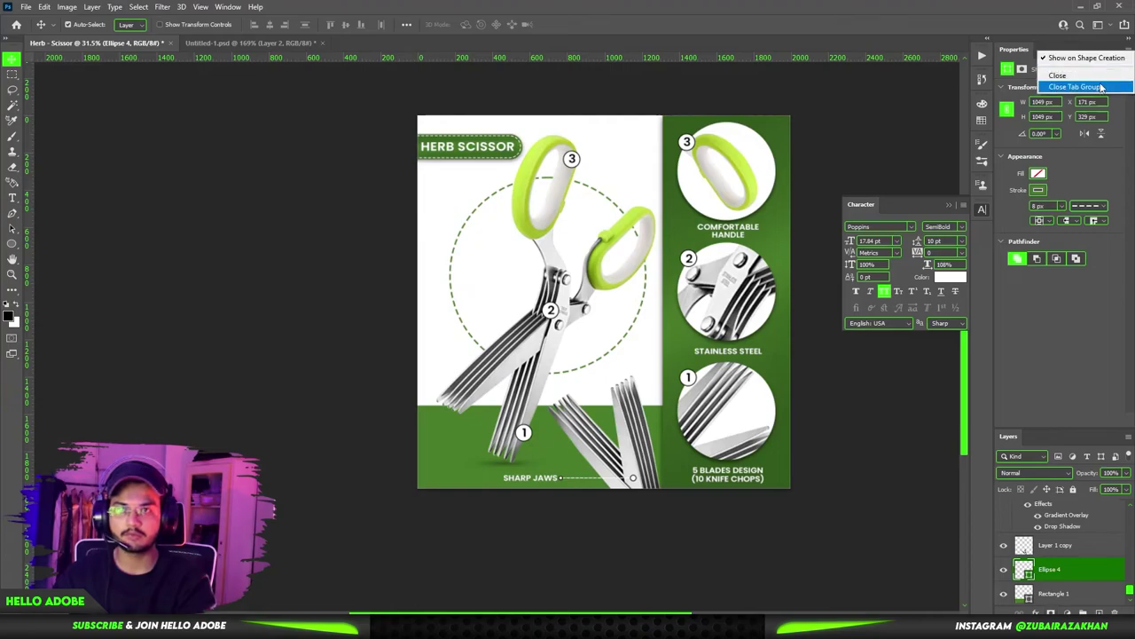
click(1101, 86)
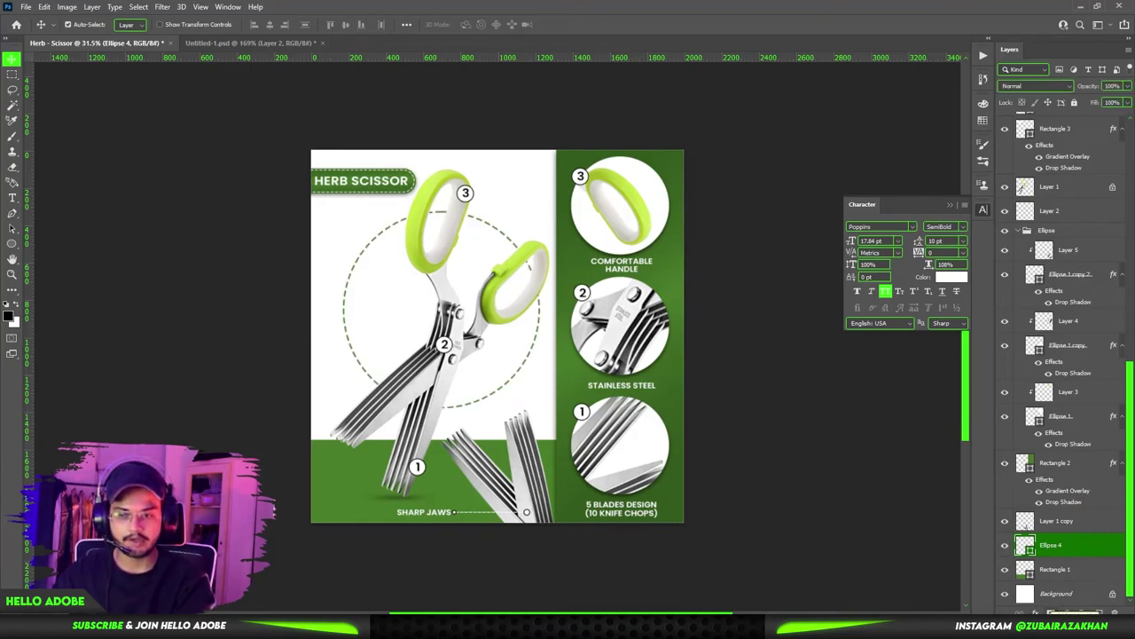
click(1049, 612)
scroll(550, 408, left, 3)
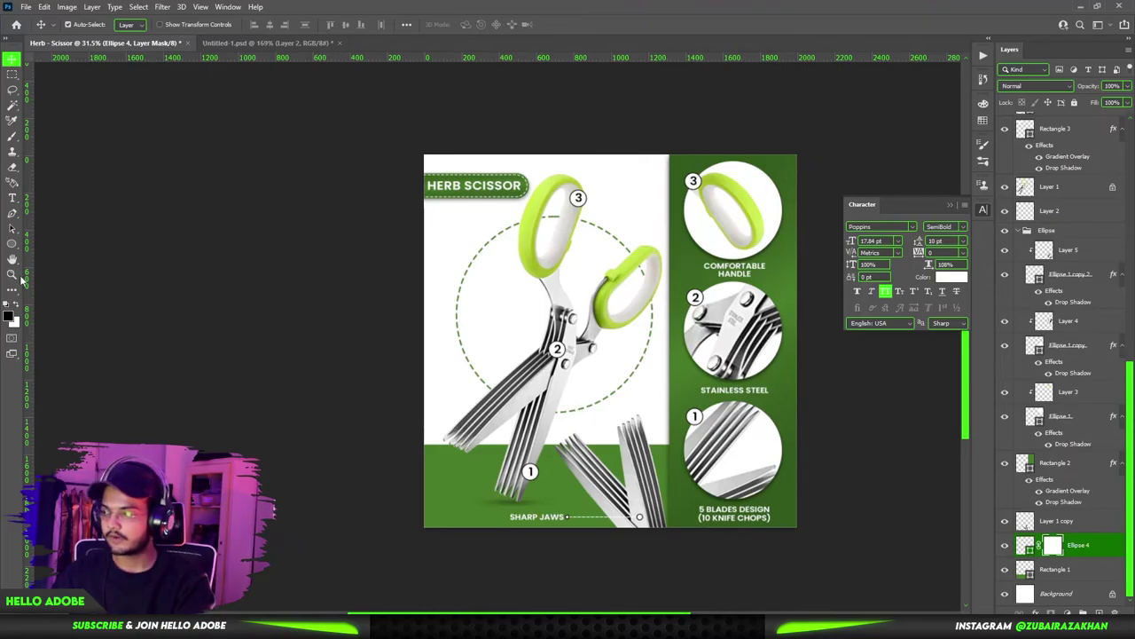
Step: Fade the lower part of the dashed circle with a vertical black-to-white linear gradient on its mask
click(12, 289)
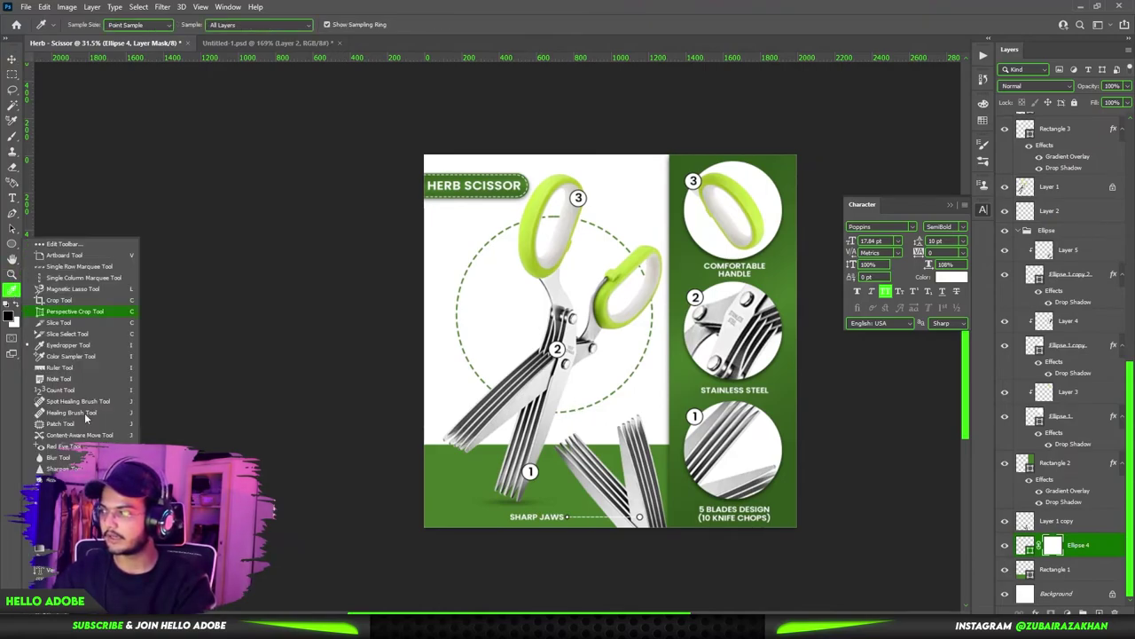
click(39, 548)
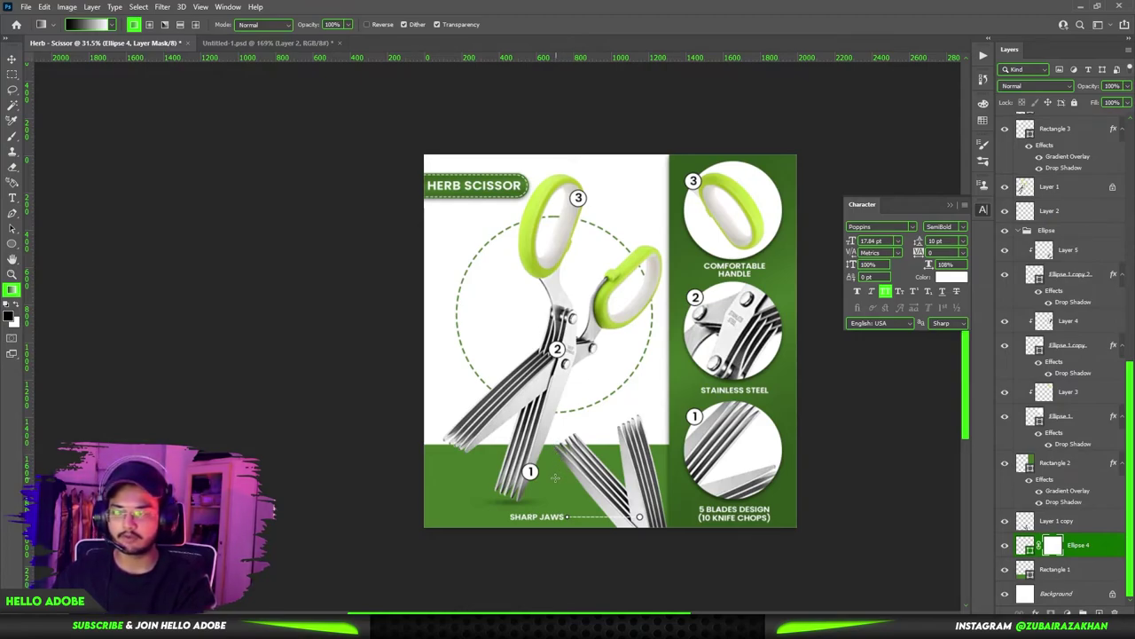
drag(554, 478, 550, 359)
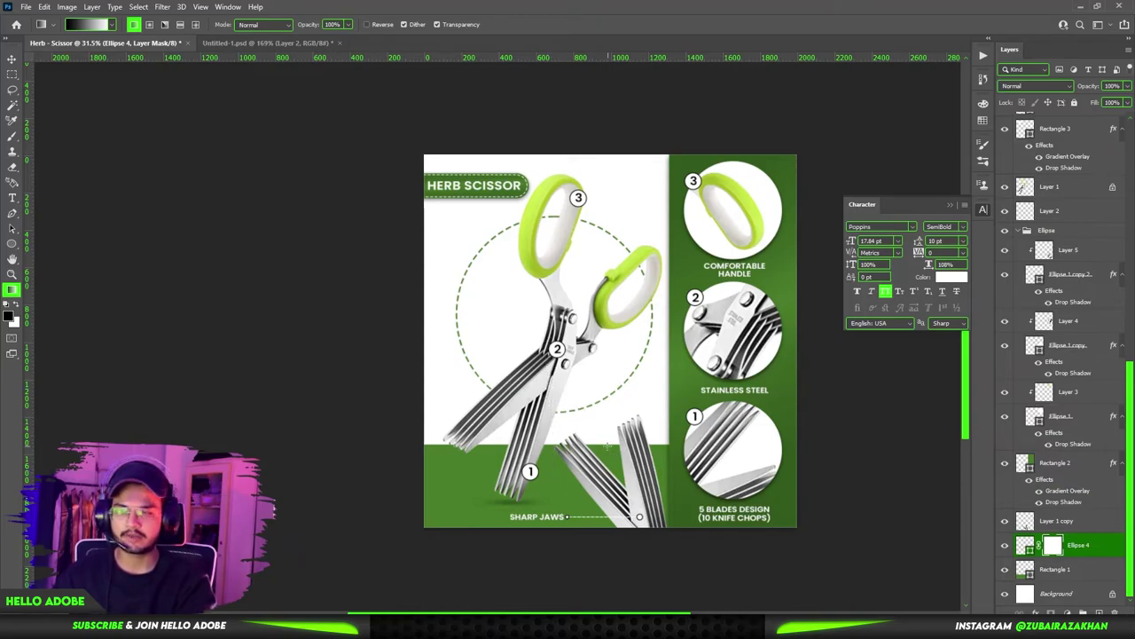
drag(554, 475, 551, 234)
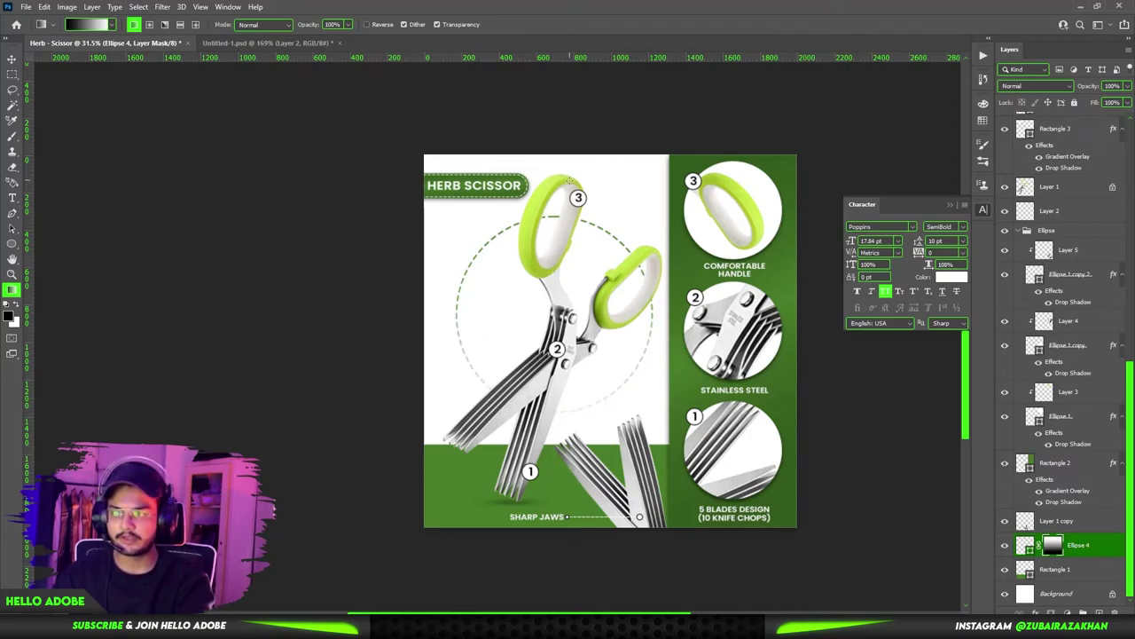
drag(562, 480, 553, 127)
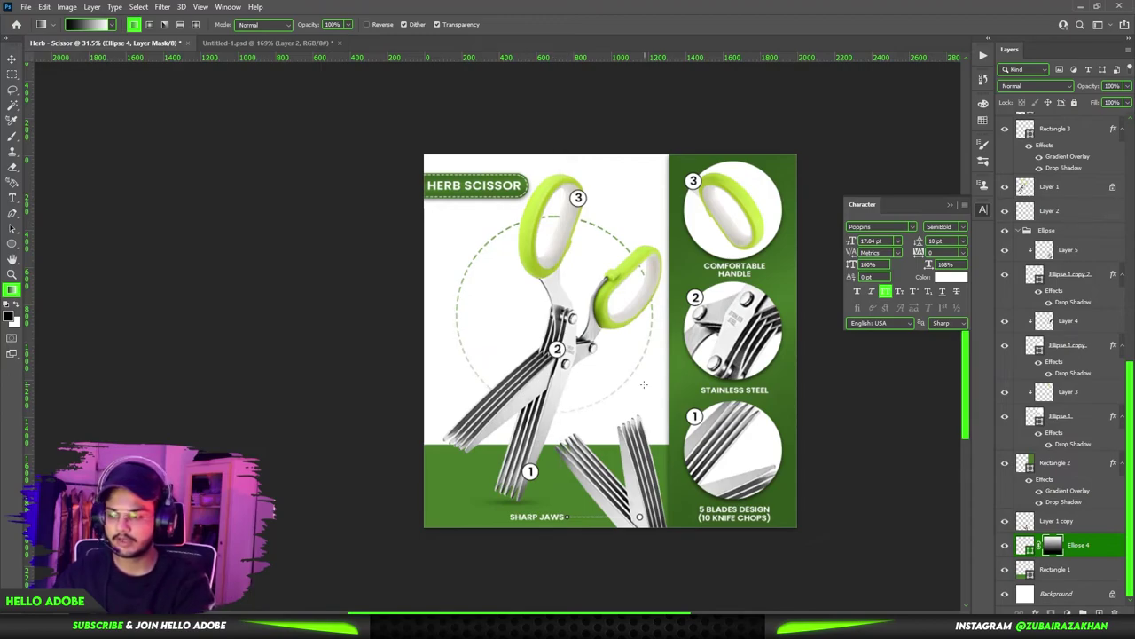
Step: Redraw the black-to-white gradient on the dashed circle's mask with longer vertical pulls to fade the ring further
drag(553, 468, 567, 102)
drag(569, 438, 559, 92)
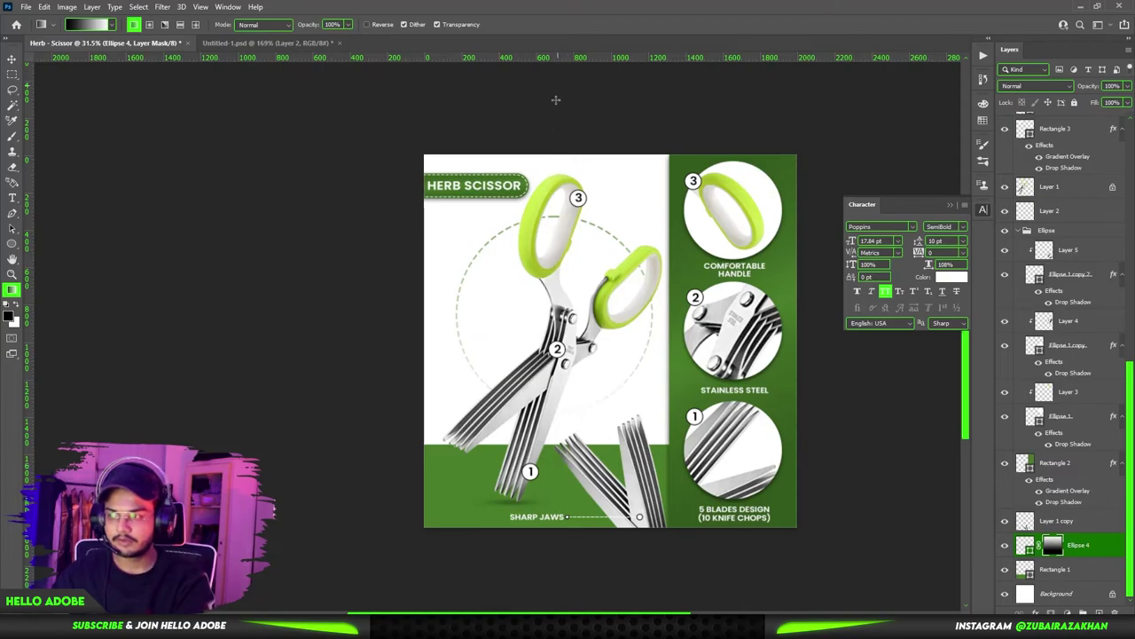
drag(559, 452, 560, 221)
key(space)
drag(595, 517, 610, 154)
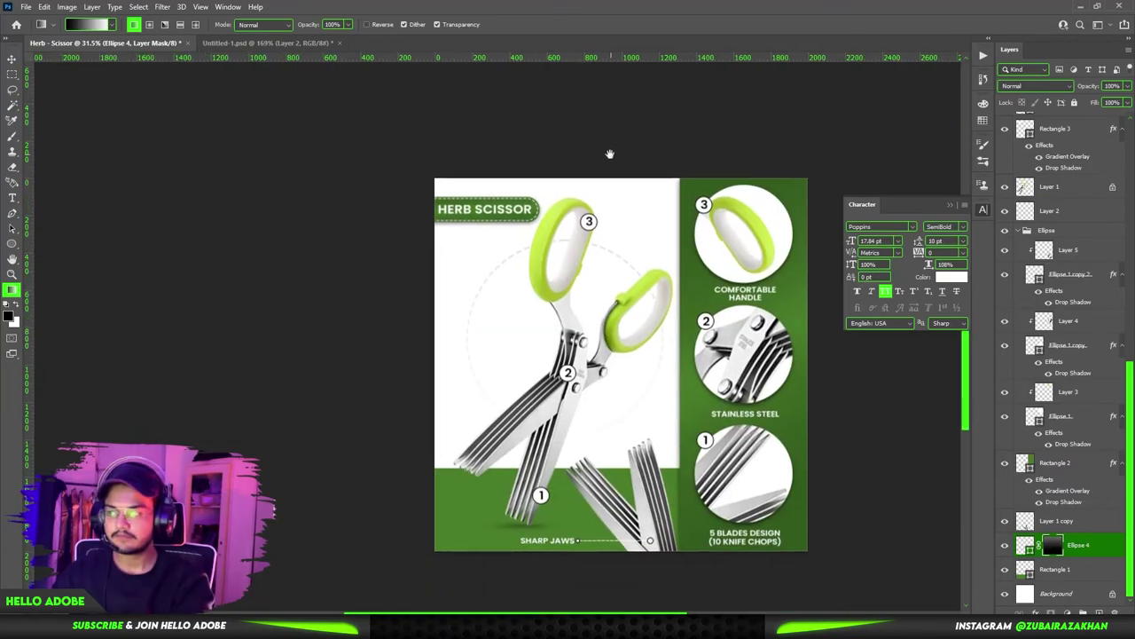
mouse_move(579, 390)
mouse_down()
mouse_move(594, 404)
mouse_move(582, 396)
mouse_up()
Step: Paint white on the dashed circle's mask with a soft 900 px brush to bring back the ring's upper dashes
key(b)
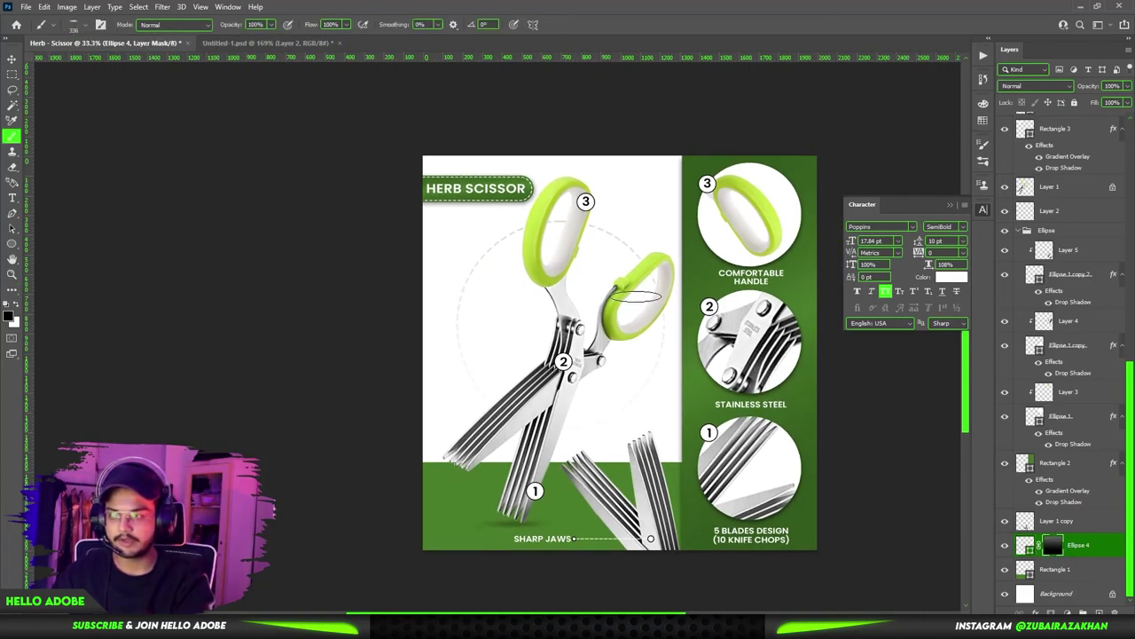
right_click(641, 294)
drag(627, 270, 627, 254)
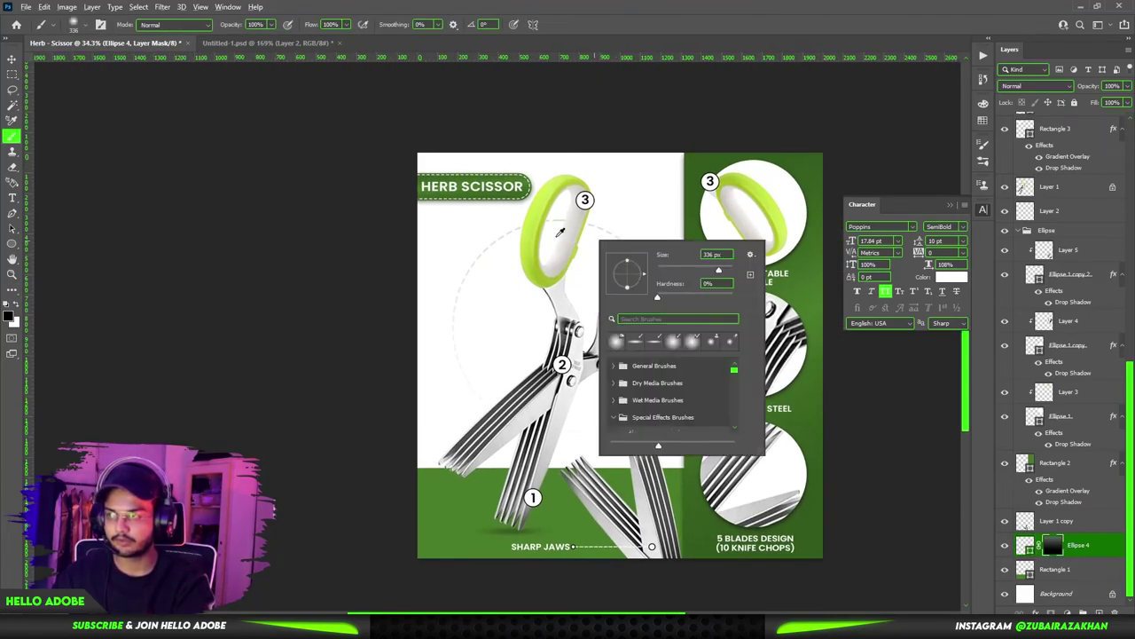
alt+right_click(563, 233)
key(x)
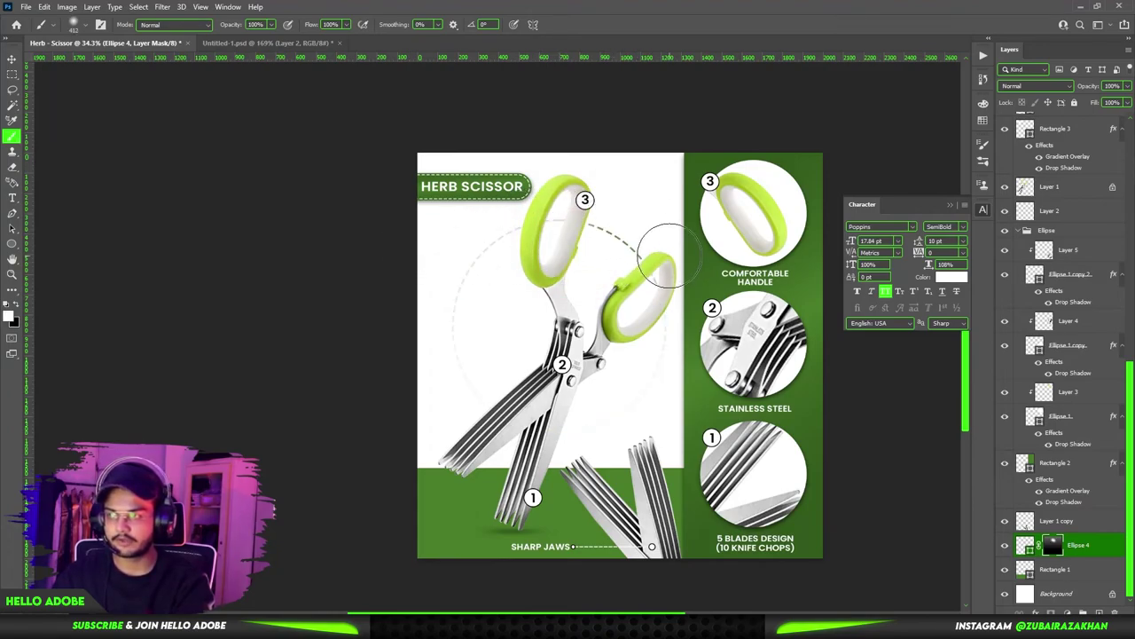
alt+right_click(641, 200)
alt+right_click(635, 191)
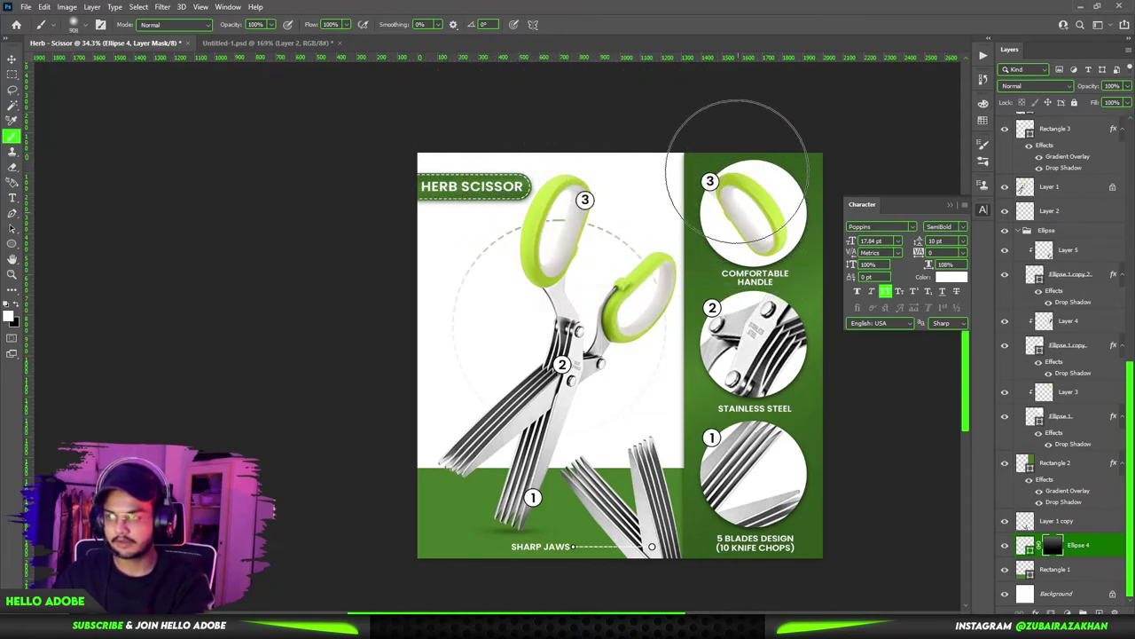
drag(376, 228, 540, 127)
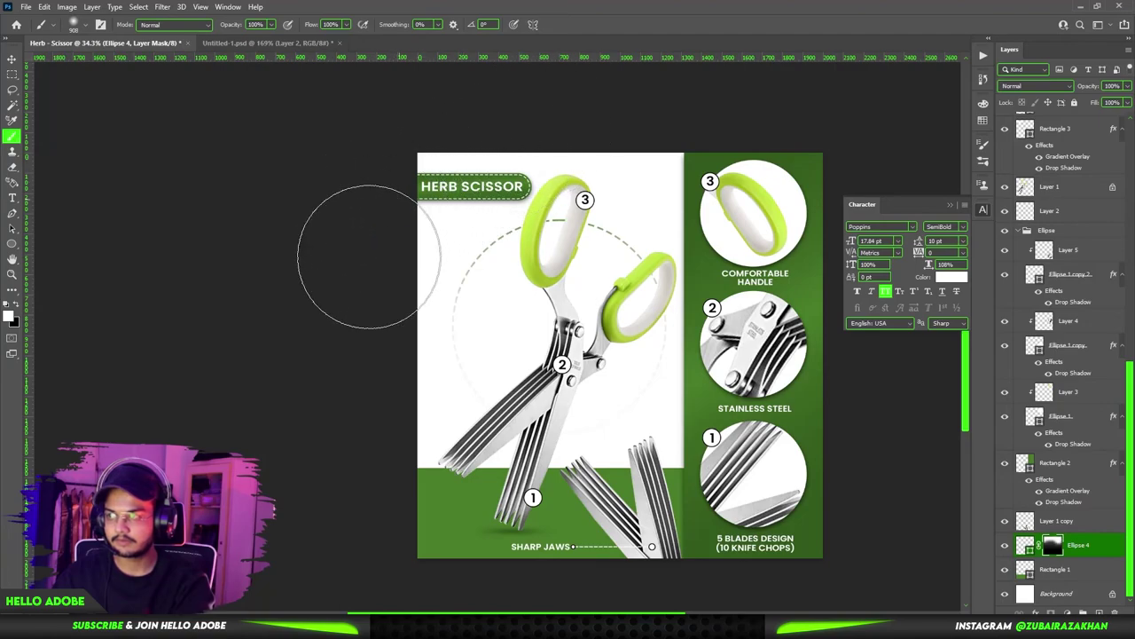
Step: Scale the dashed circle up slightly about its centre
scroll(621, 355, down, 2)
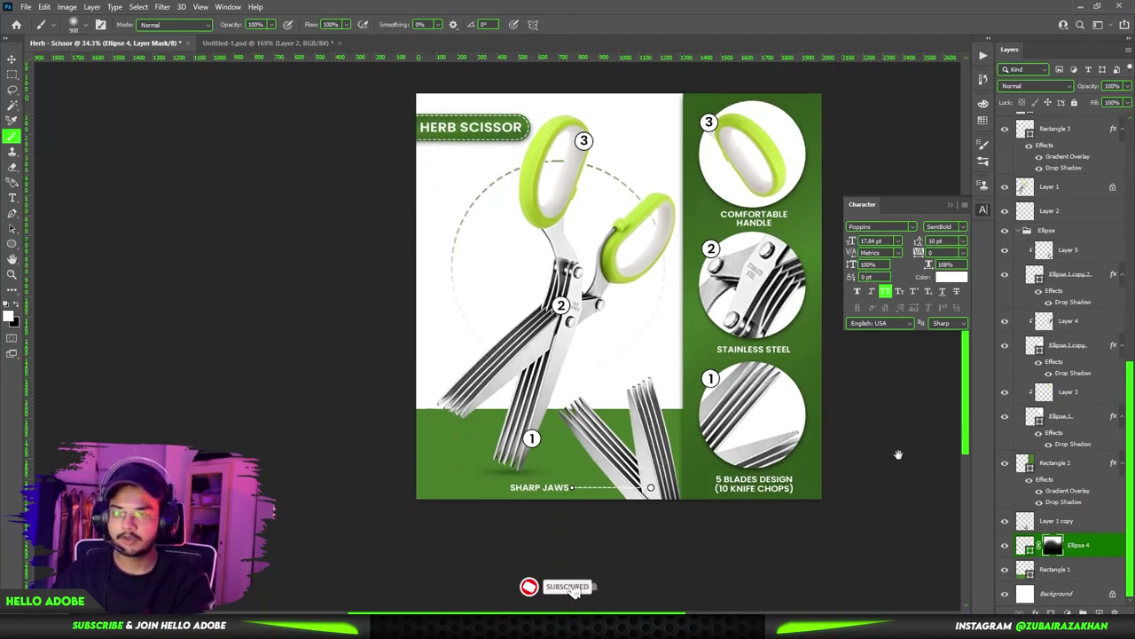
key(ctrl+t)
mouse_move(671, 274)
mouse_down()
mouse_move(700, 256)
mouse_move(672, 278)
mouse_up()
key(Return)
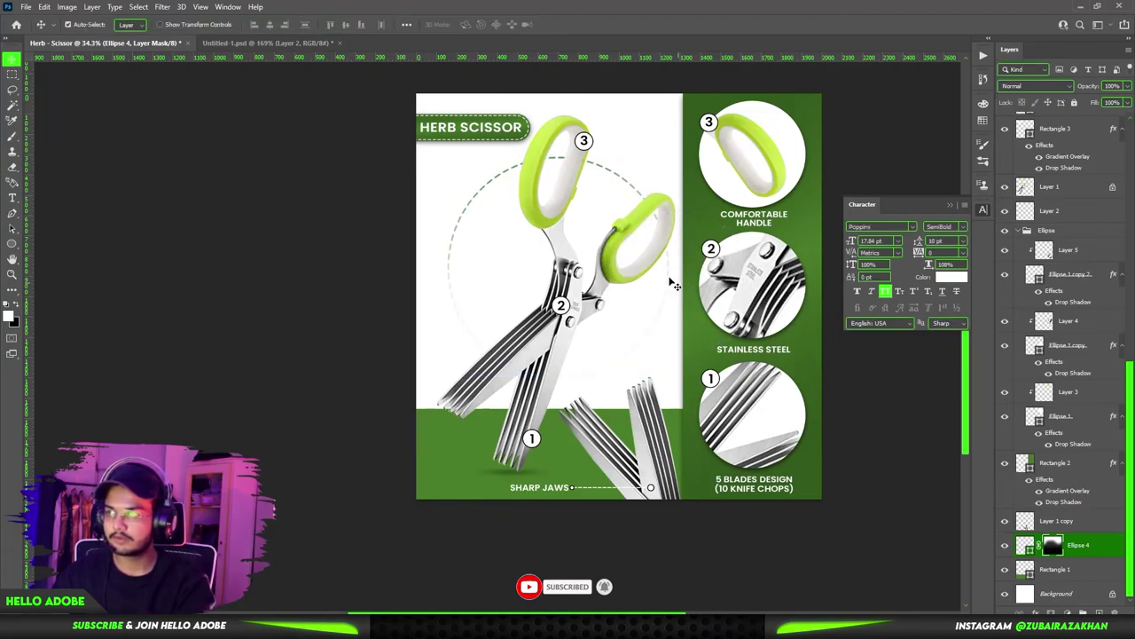
Step: Hide the panels and examine the whole herb scissor composition at several zoom levels
scroll(576, 196, up, 1)
key(ctrl+0)
drag(593, 313, 550, 313)
drag(549, 313, 635, 325)
scroll(634, 324, up, 2)
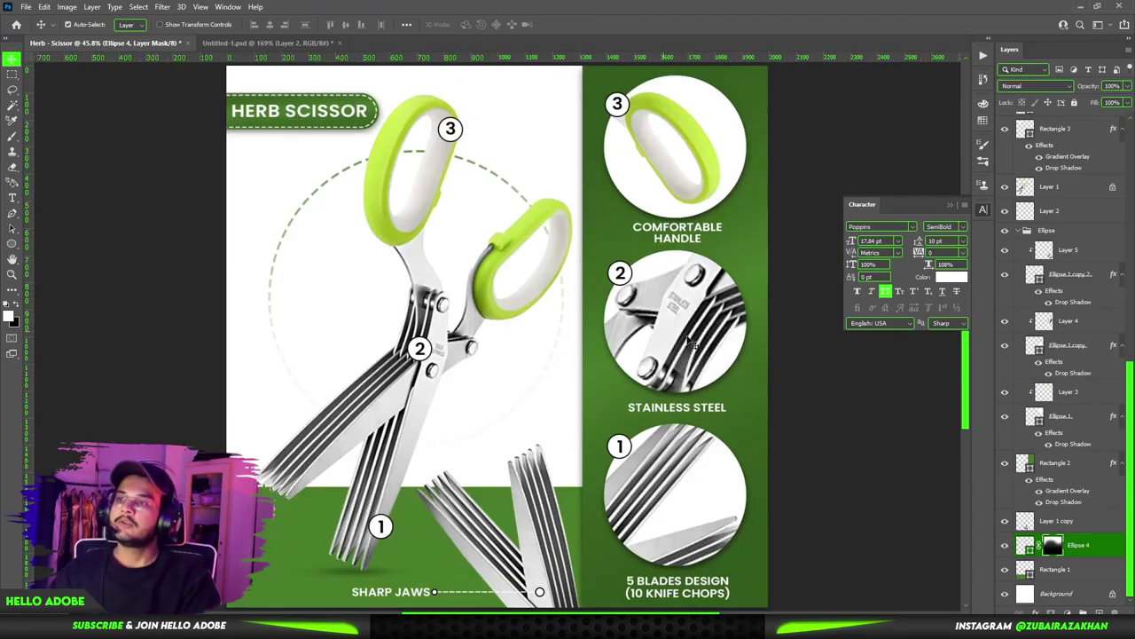
key(Tab)
scroll(803, 337, down, 2)
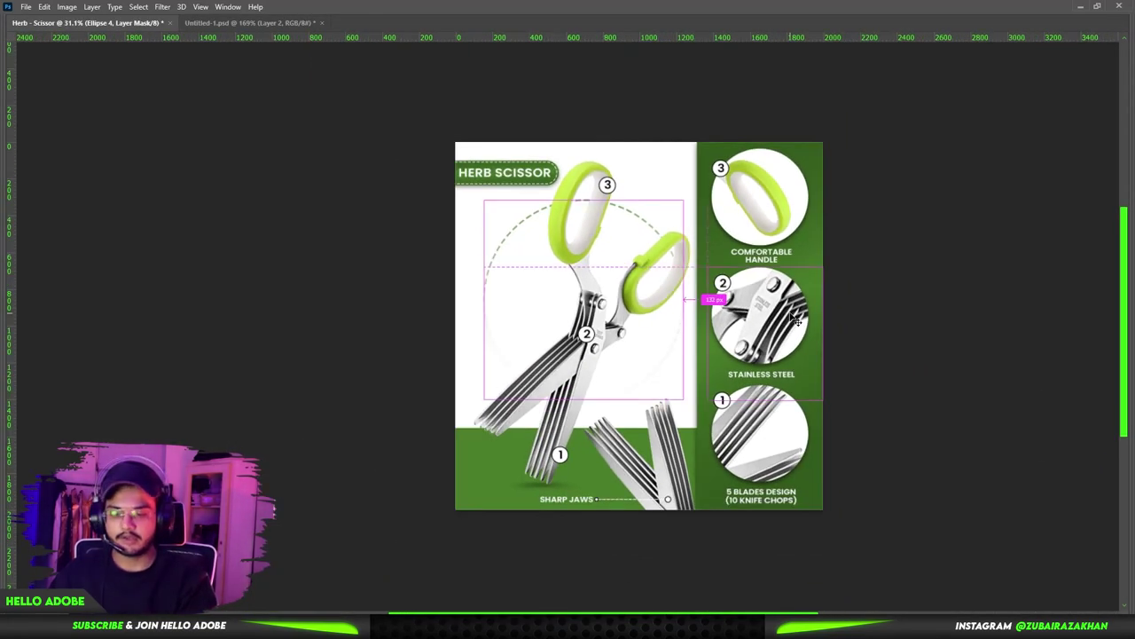
scroll(796, 326, up, 3)
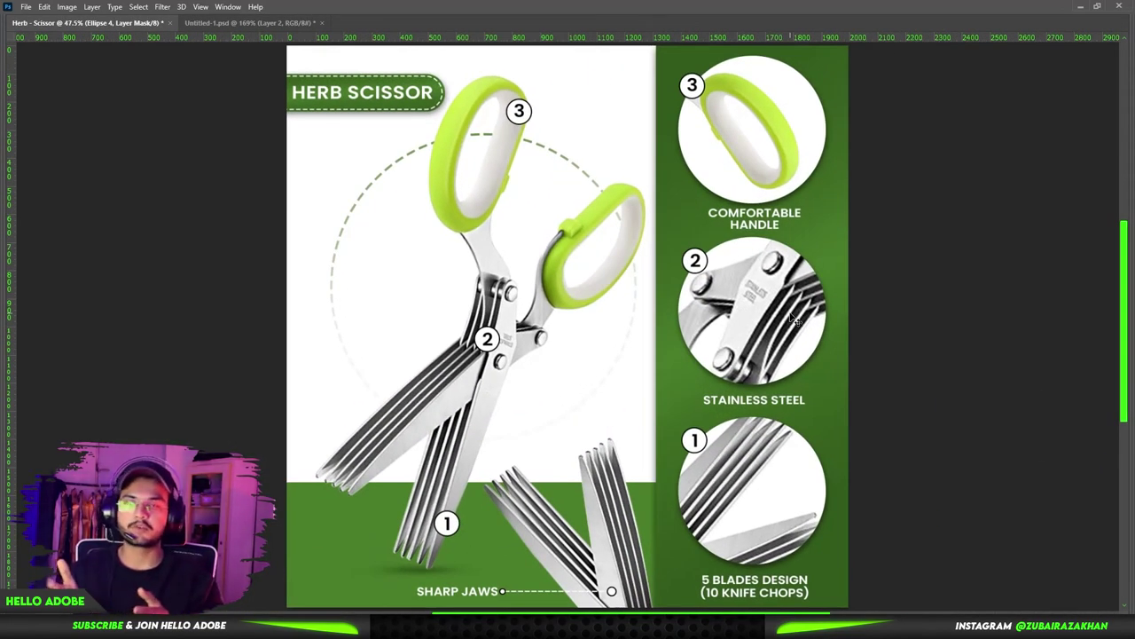